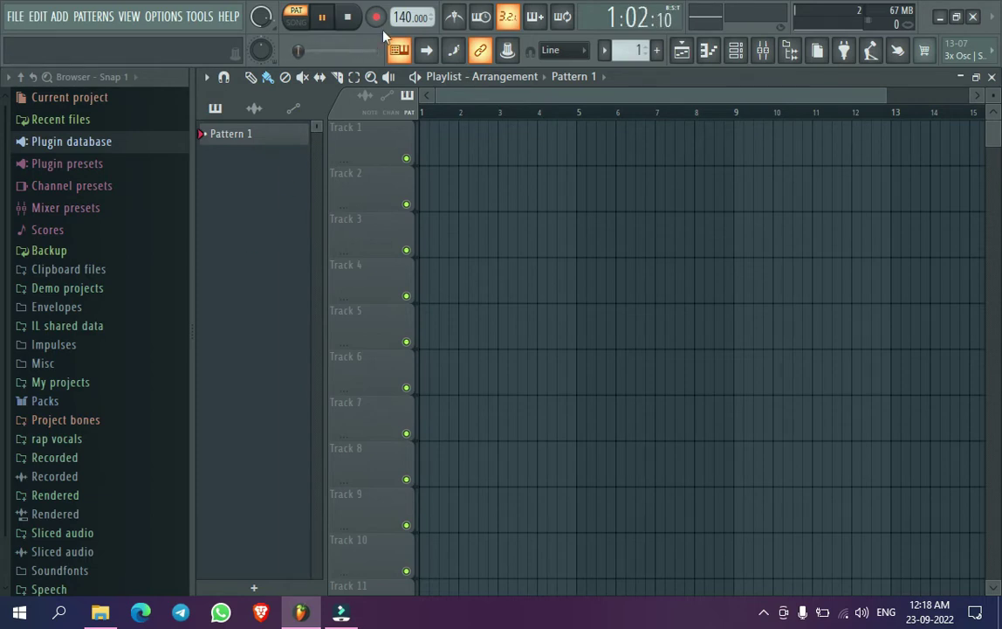
# - Stop playback and browse the Minimal category of new-project templates
pyautogui.click(348, 18)
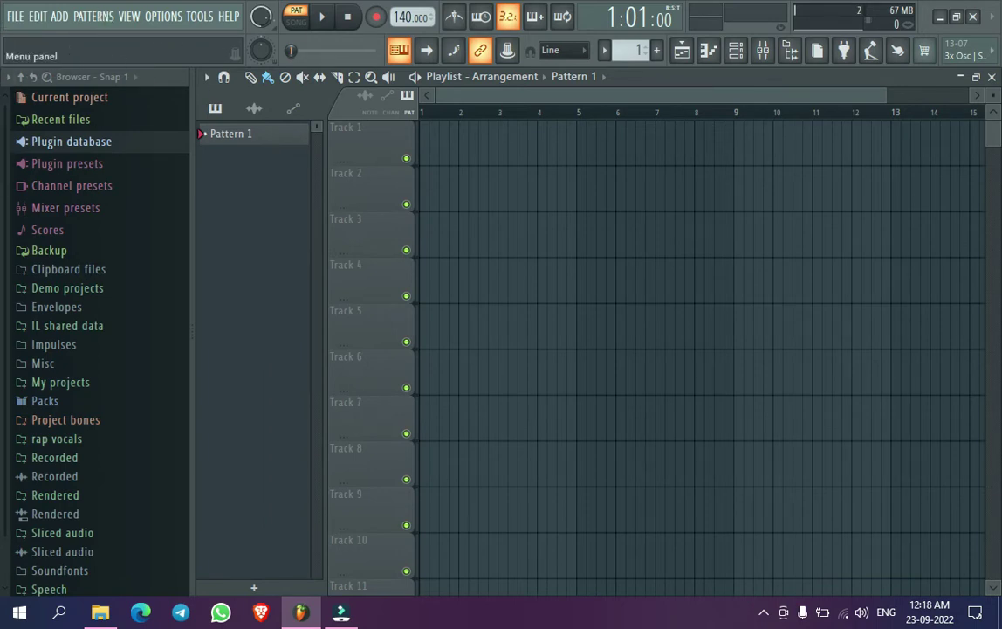
pyautogui.click(14, 18)
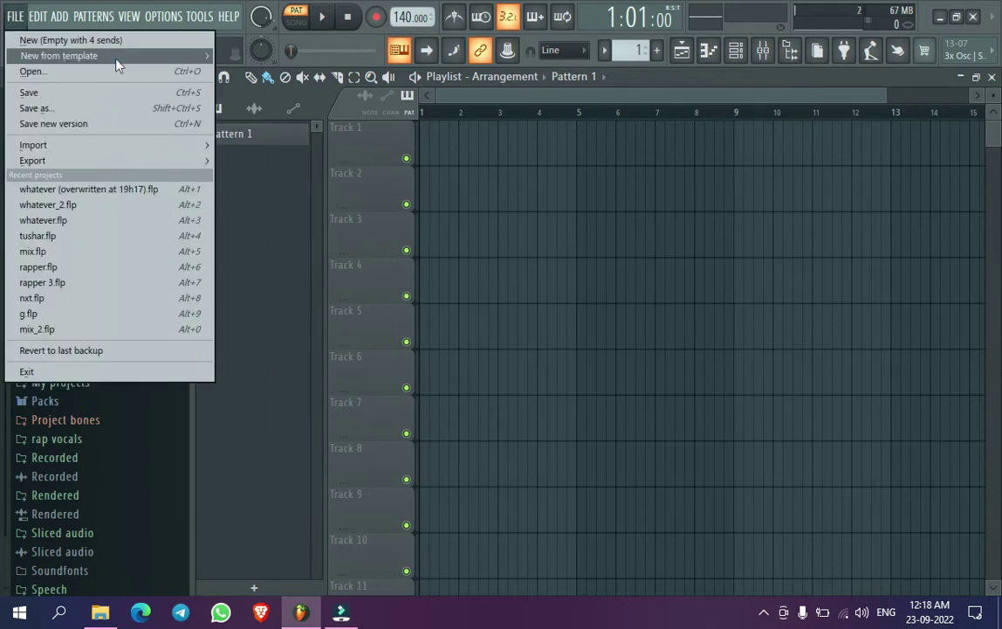
pyautogui.moveTo(116, 62)
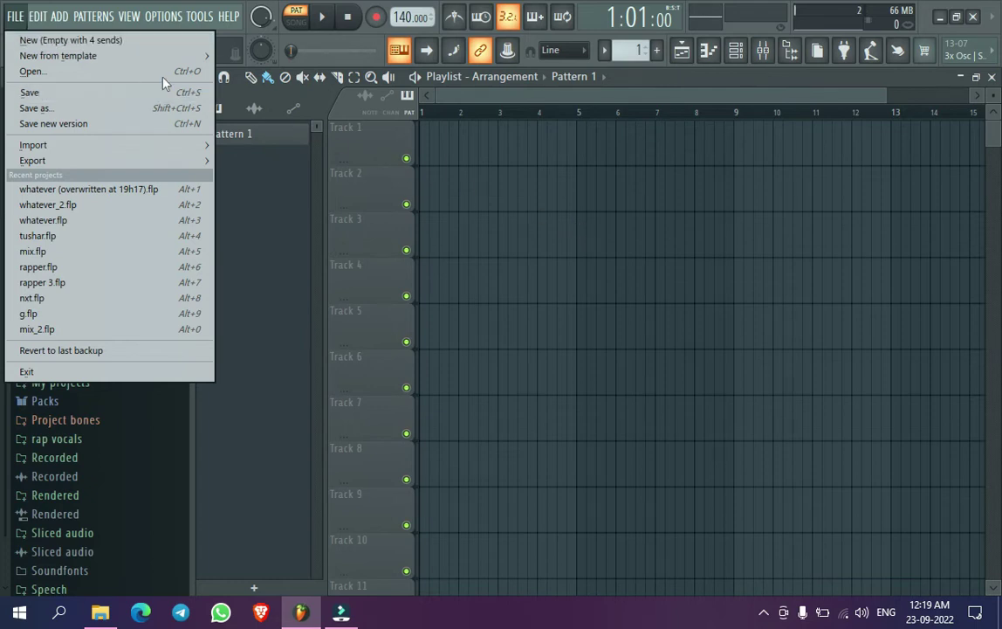
pyautogui.moveTo(58, 55)
pyautogui.moveTo(248, 71)
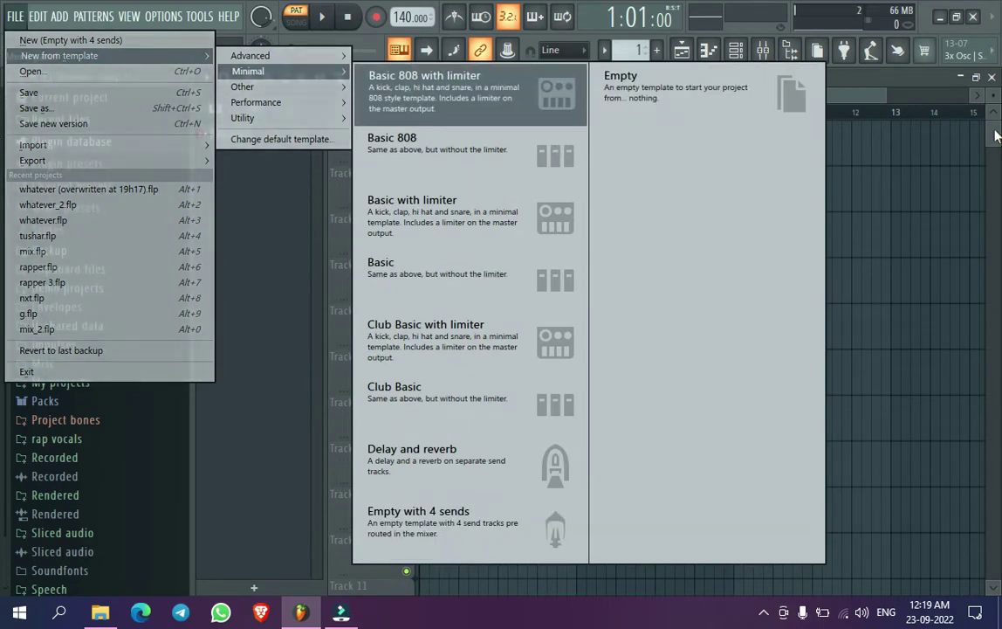
pyautogui.click(794, 87)
# - Show the mixer and channel rack and replace the Sampler channel with the FL Keys instrument
pyautogui.moveTo(958, 97); pyautogui.dragTo(980, 98)
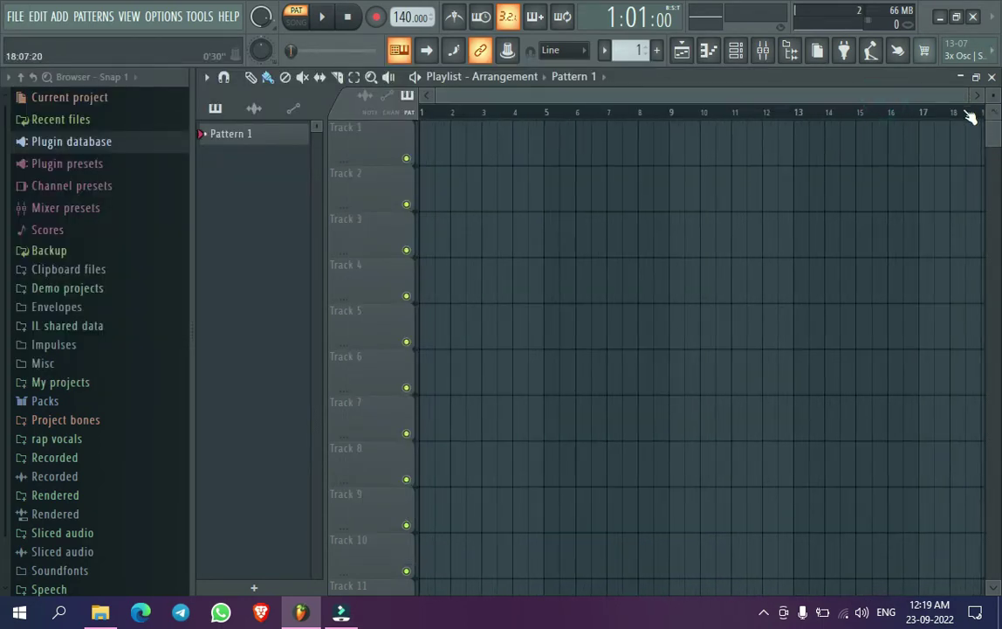
pyautogui.click(763, 51)
pyautogui.click(739, 50)
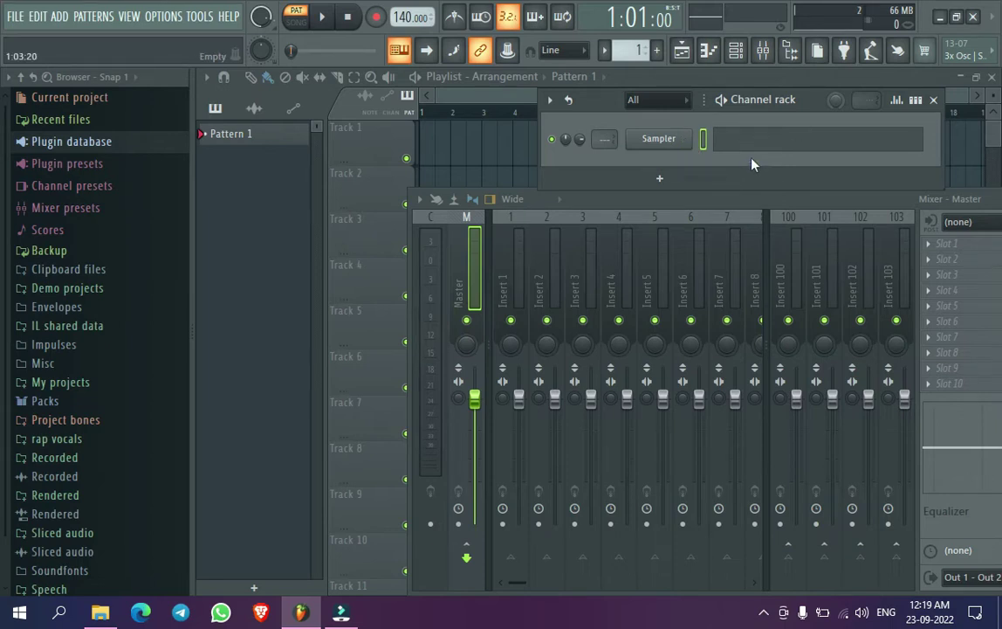
pyautogui.rightClick(687, 138)
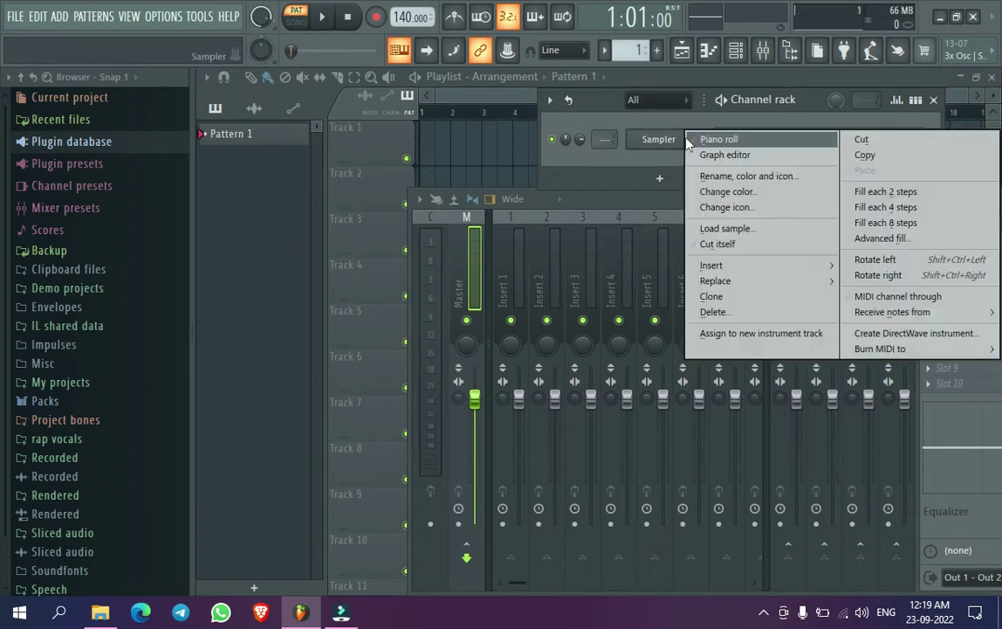
pyautogui.moveTo(708, 280)
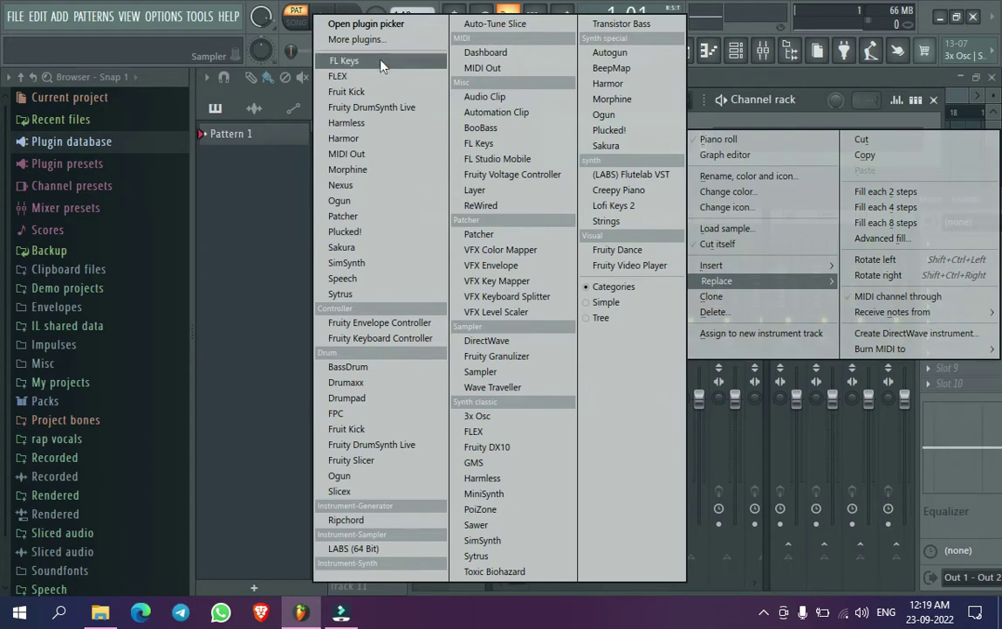
pyautogui.click(342, 60)
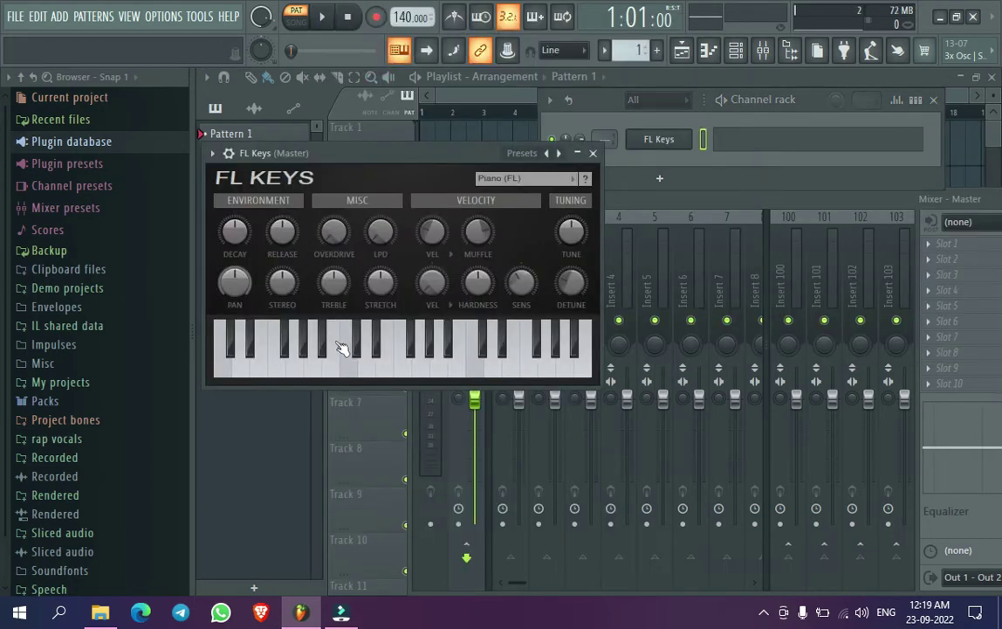
# - Audition a few notes on the FL Keys keyboard and close the instrument's window
pyautogui.click(528, 365)
pyautogui.moveTo(529, 365); pyautogui.dragTo(320, 336)
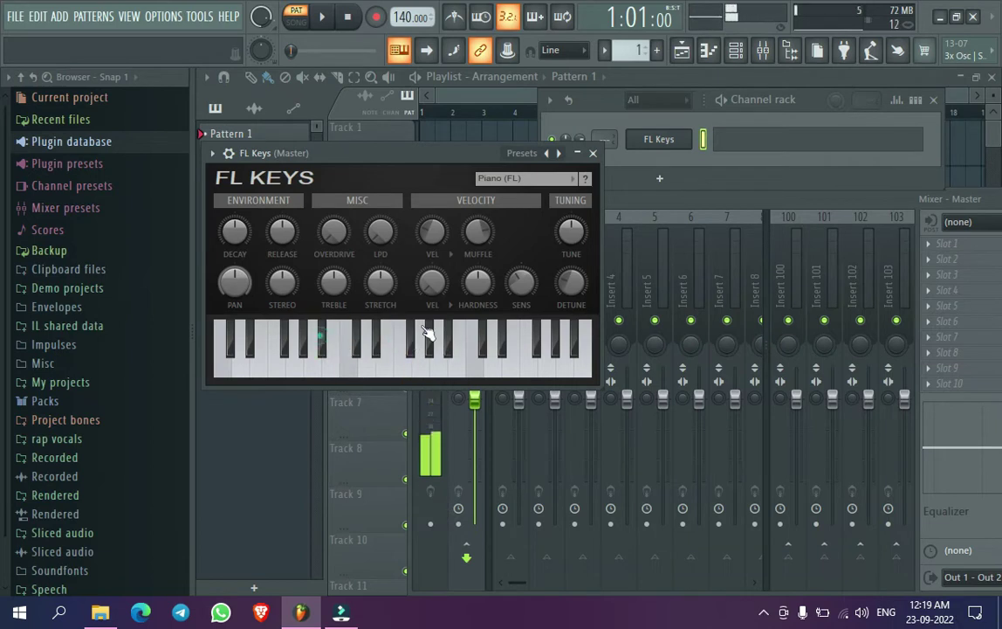
pyautogui.click(513, 347)
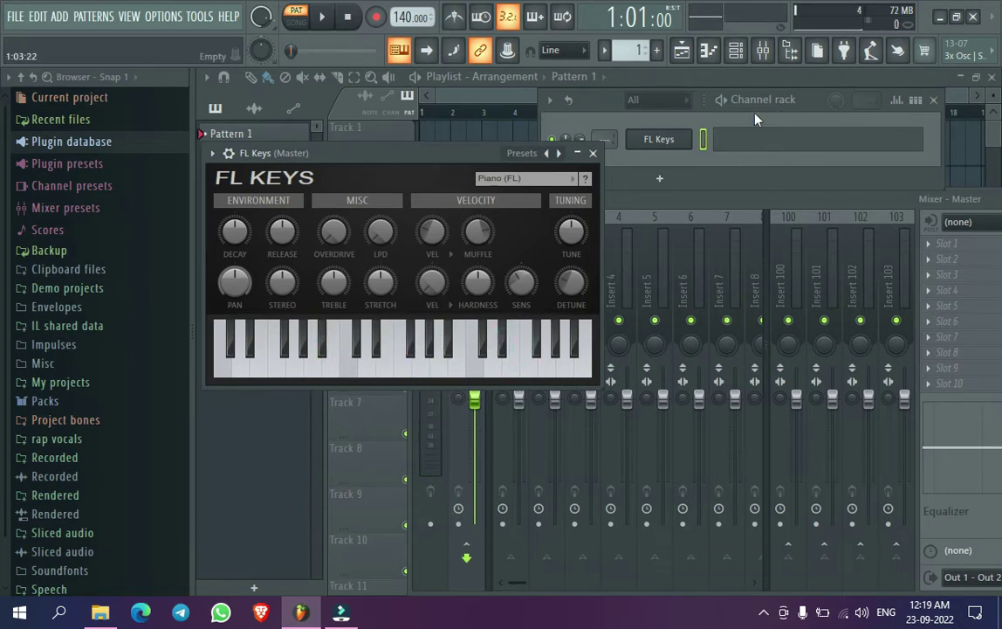
pyautogui.click(751, 112)
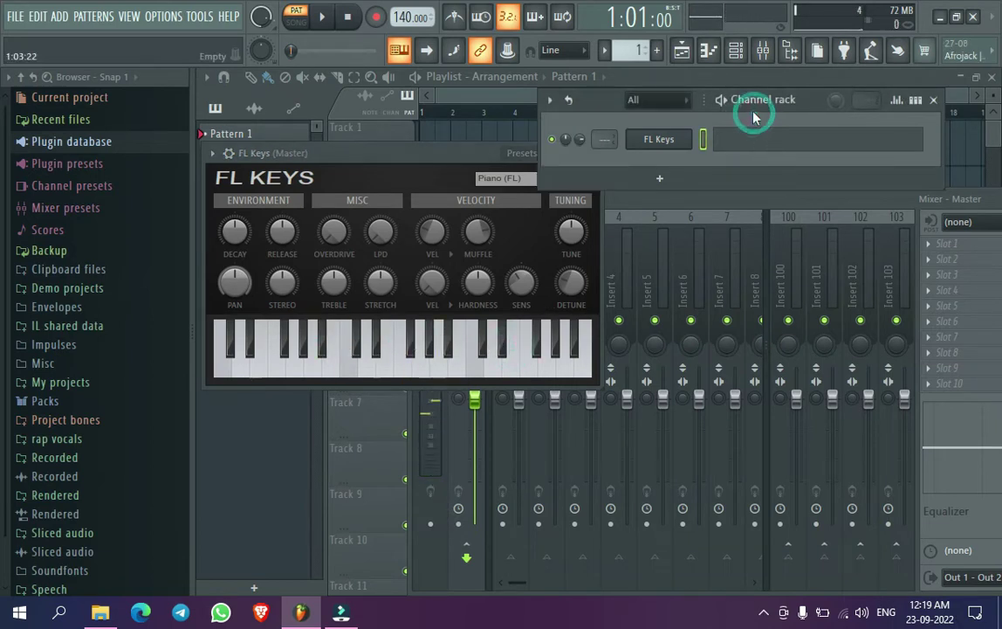
pyautogui.click(10, 18)
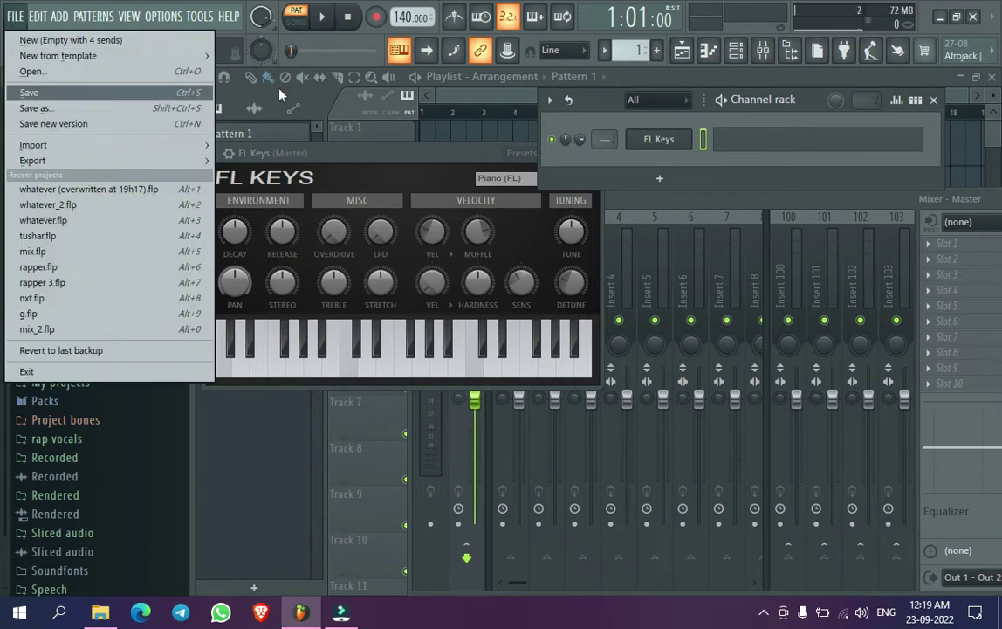
pyautogui.click(479, 154)
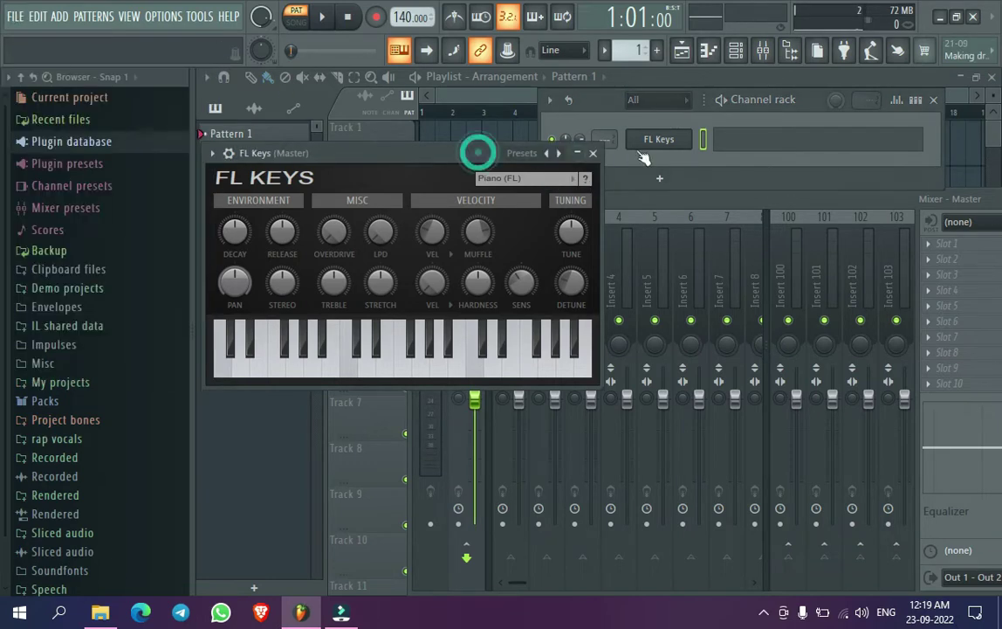
pyautogui.click(593, 152)
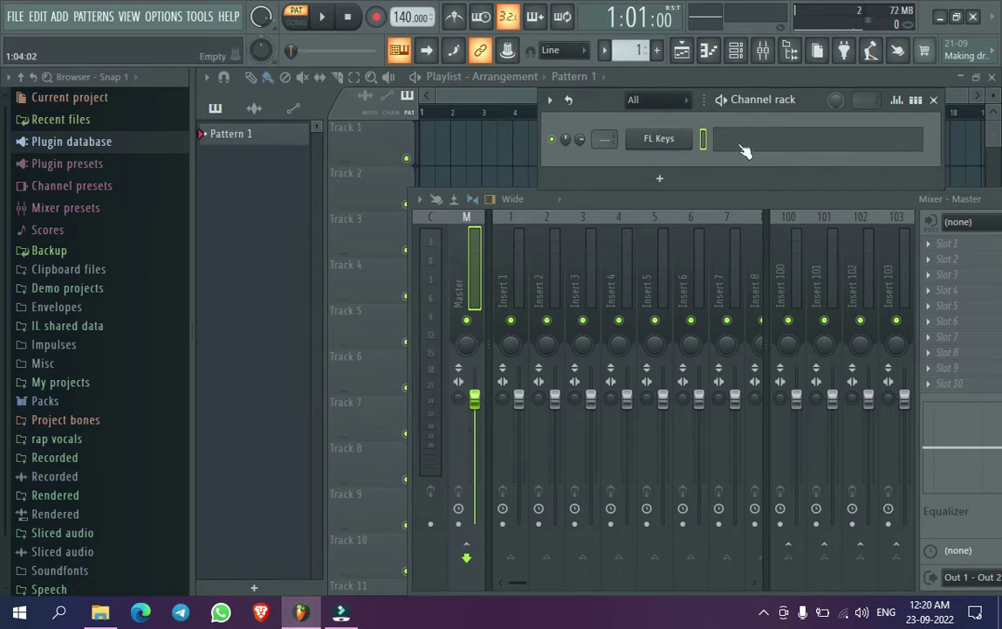
# - Exit FL Studio without saving the untitled project and launch the program again
pyautogui.click(975, 19)
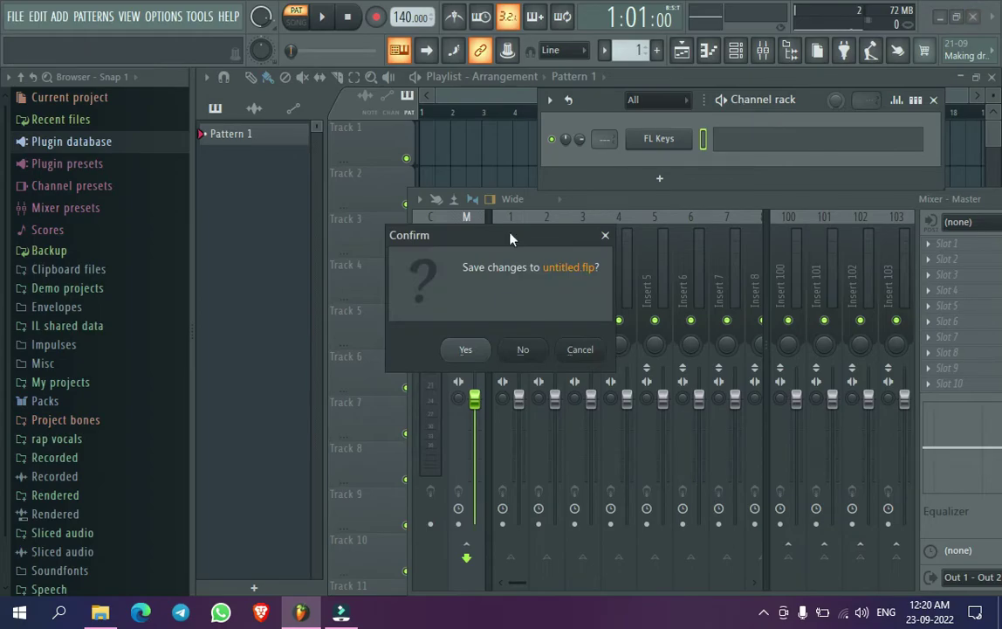
pyautogui.click(515, 355)
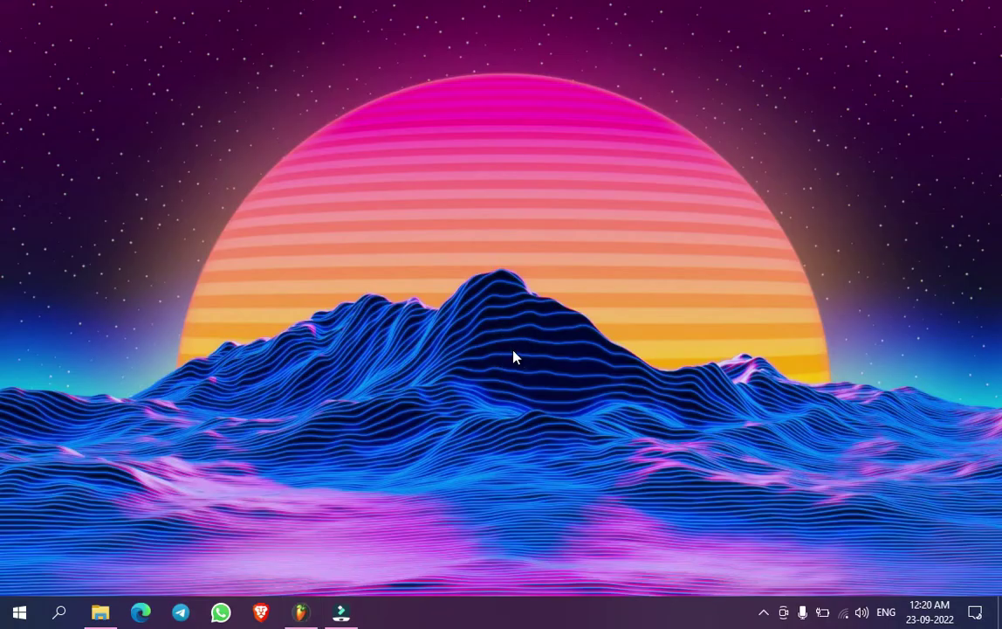
pyautogui.click(301, 612)
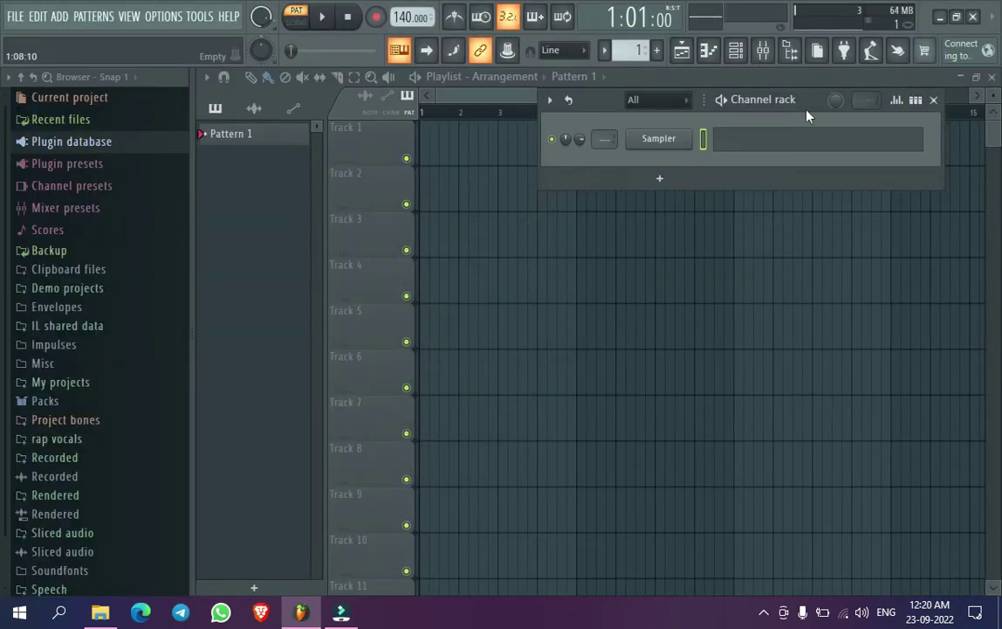
# - Create a new project from the Advanced Trap template
pyautogui.click(15, 15)
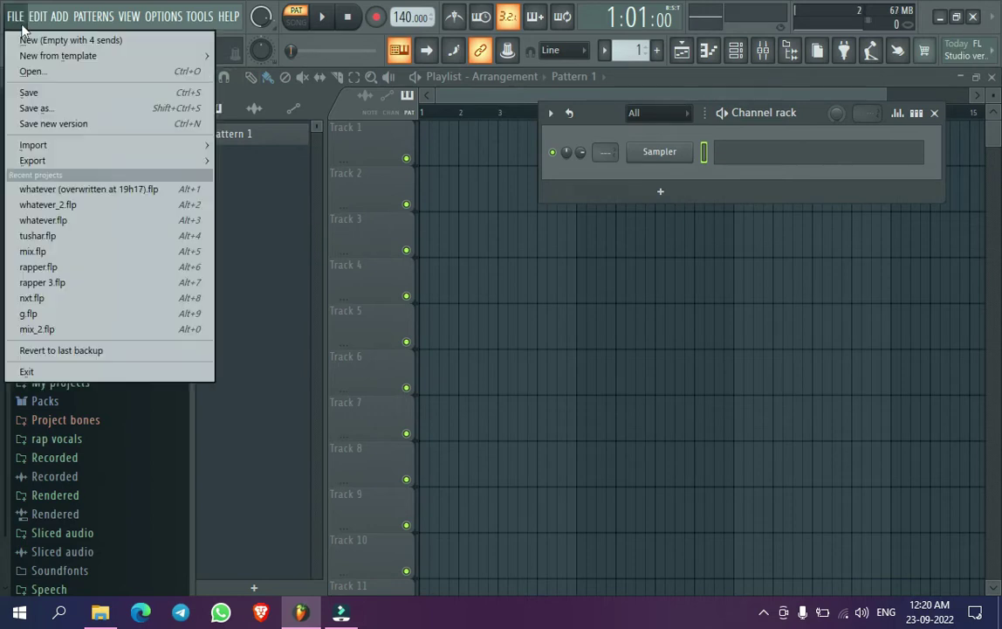
pyautogui.moveTo(64, 57)
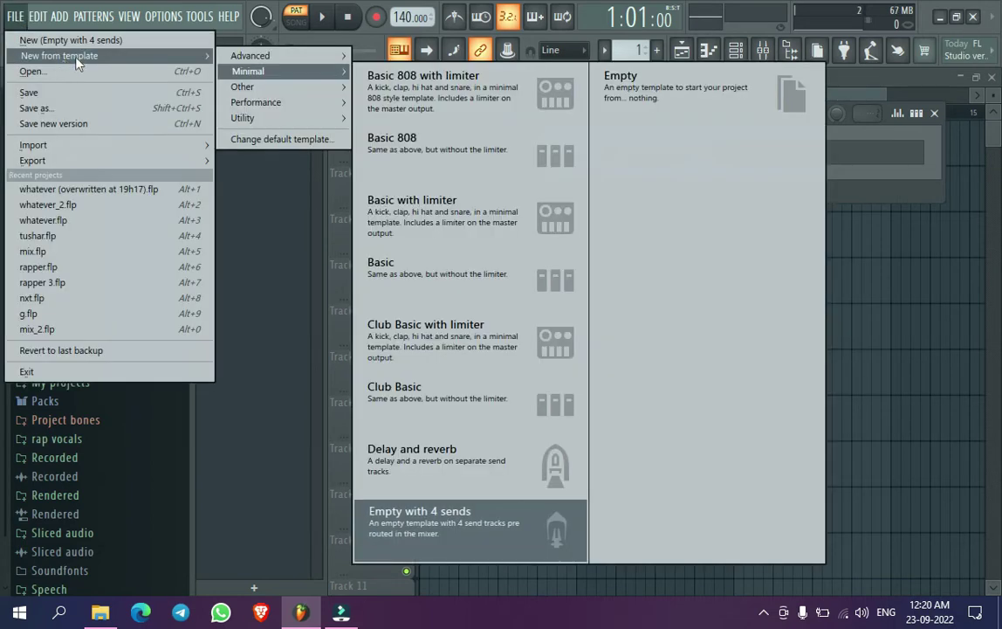
pyautogui.moveTo(301, 61)
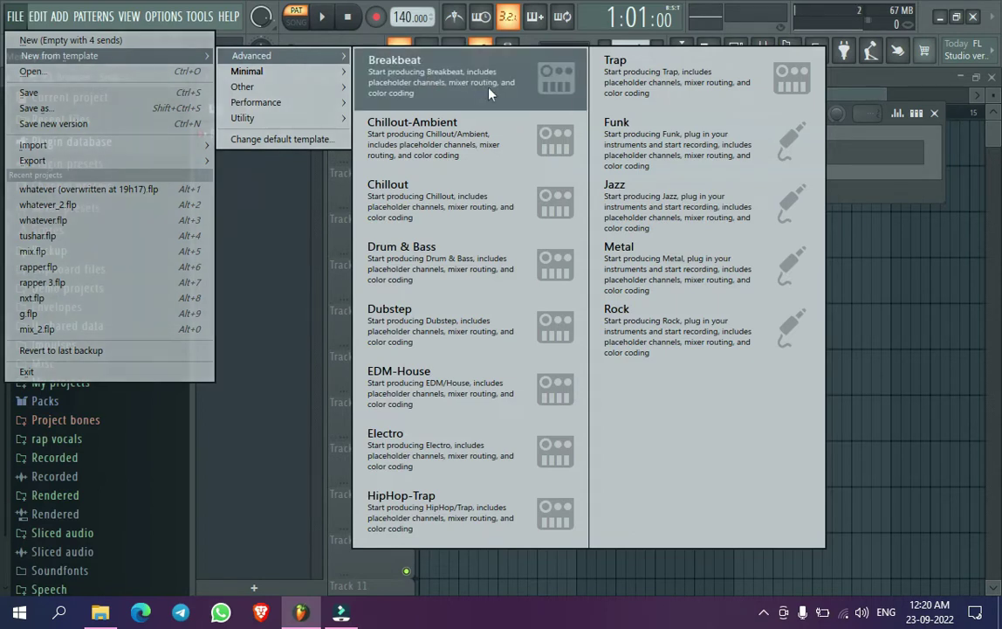
pyautogui.click(761, 102)
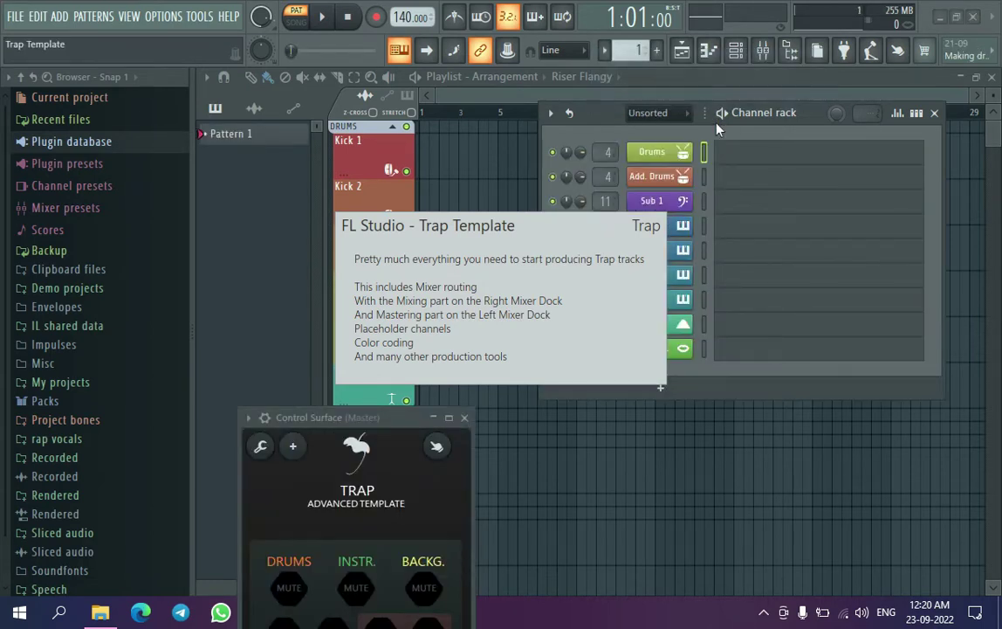
# - Dismiss the template's description and audition several notes on the Drums channel alone
pyautogui.doubleClick(704, 150)
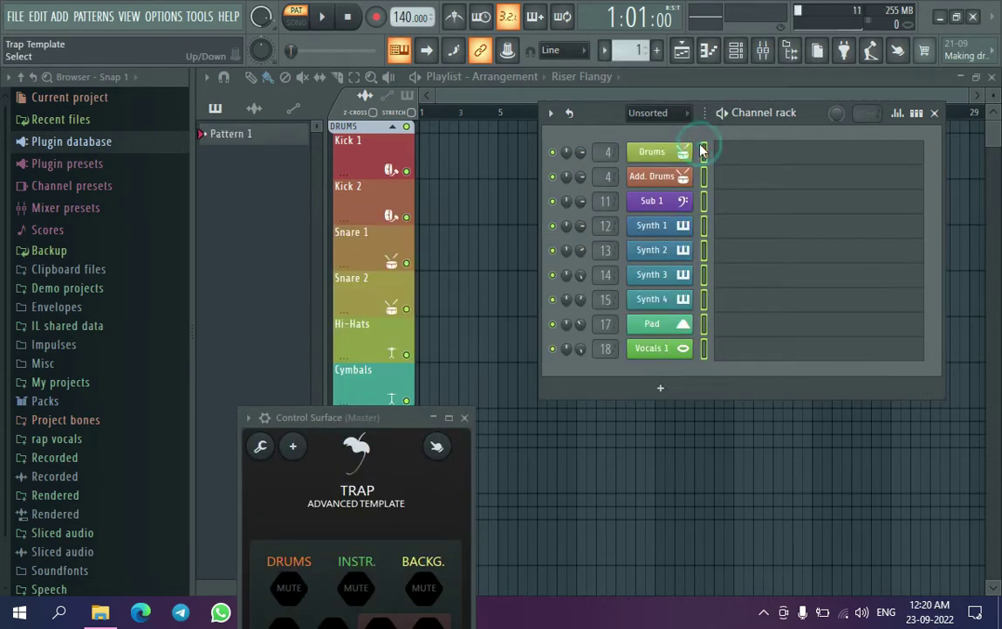
pyautogui.click(703, 150)
pyautogui.press('r')
pyautogui.press('e')
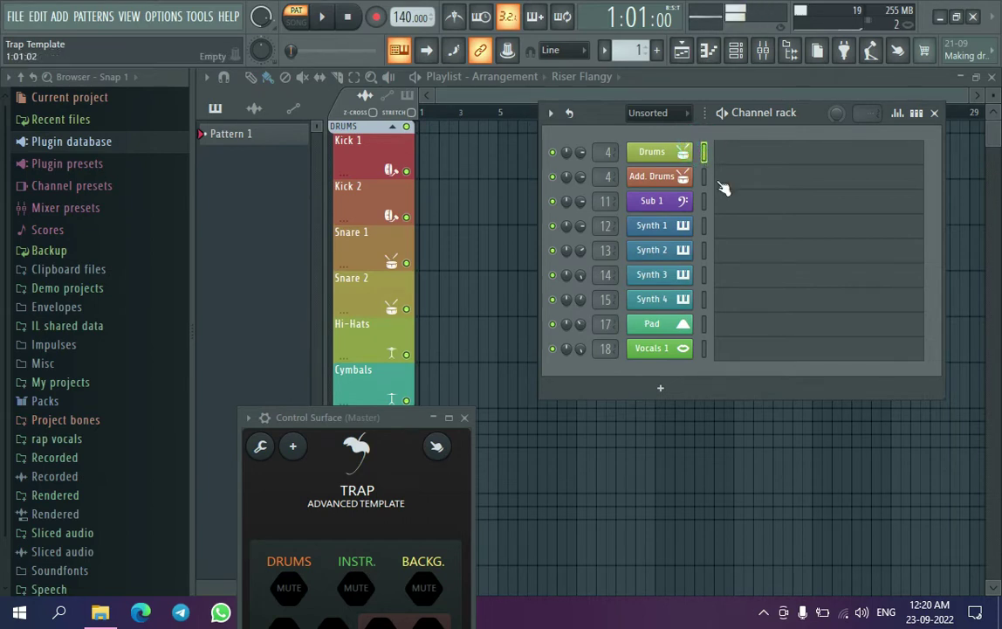
pyautogui.press('r')
pyautogui.press('3')
pyautogui.press('q')
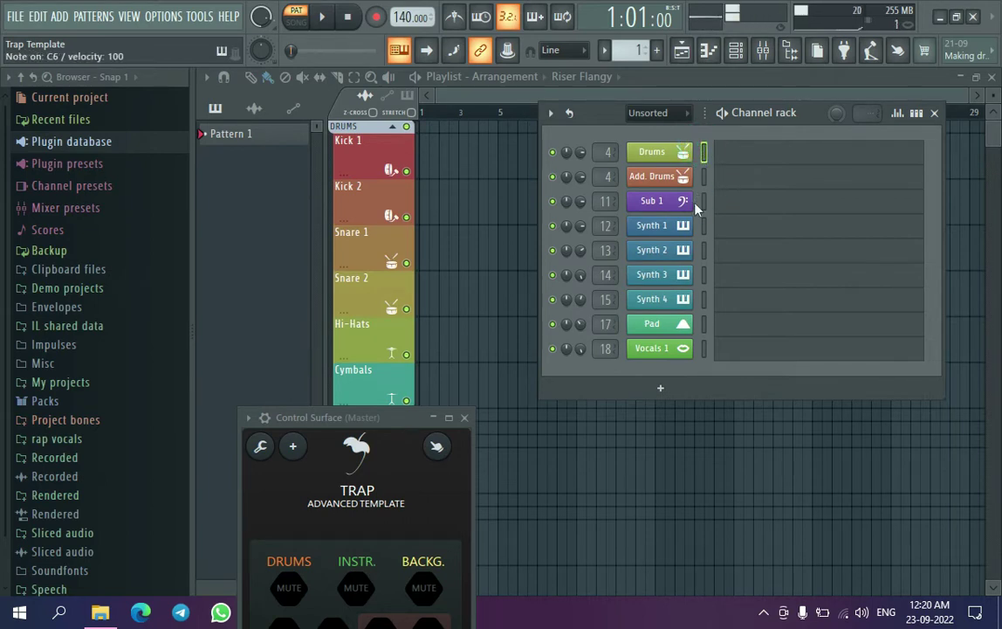
pyautogui.press('j')
# - Open and close the Add. Drums piano roll and audition several of that channel's sounds
pyautogui.click(718, 187)
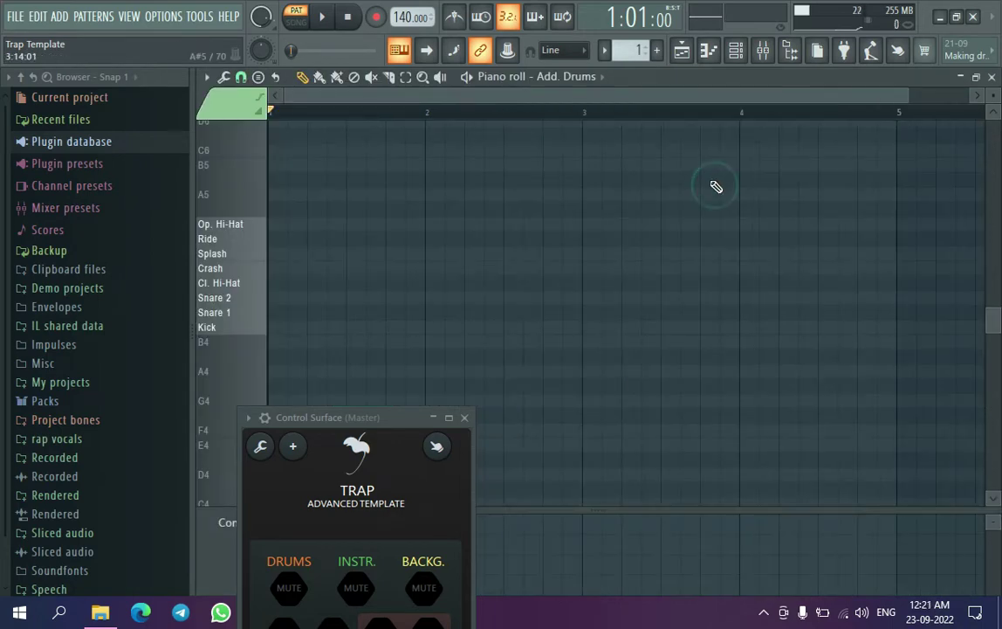
pyautogui.click(992, 77)
pyautogui.press('h')
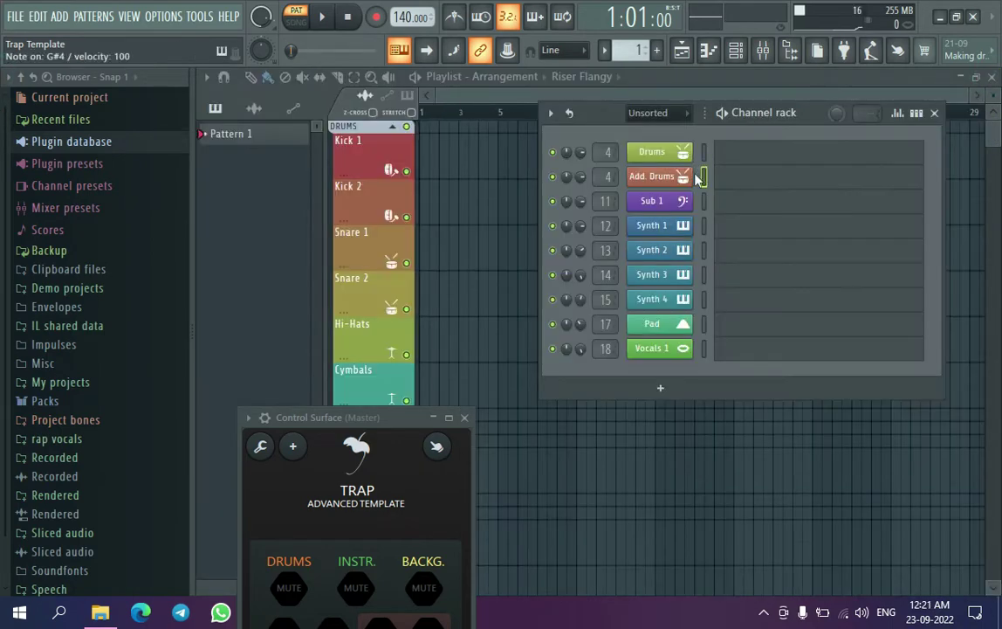
pyautogui.press('d')
pyautogui.press('t')
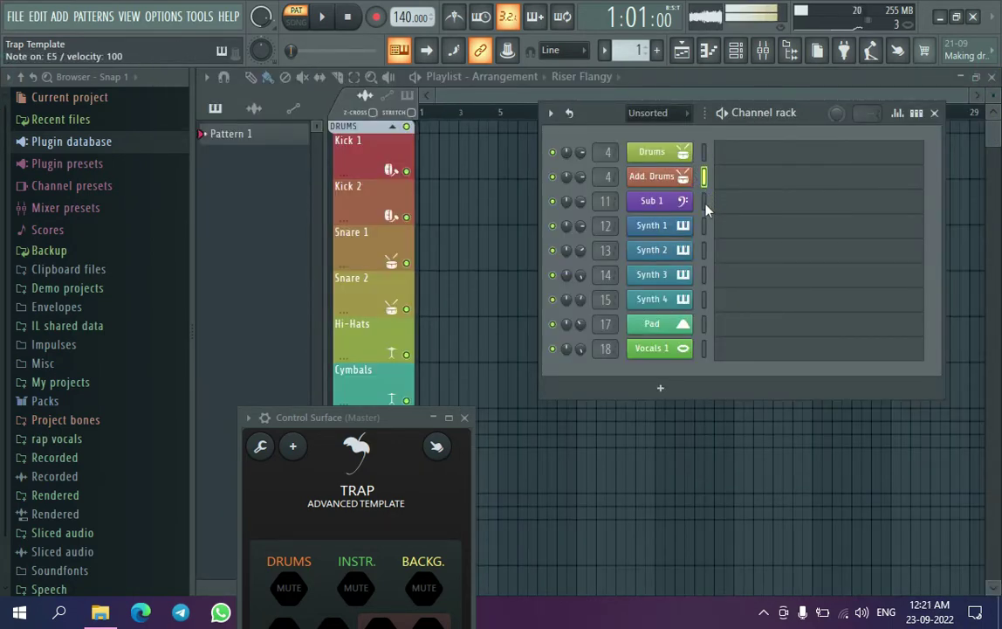
# - Audition notes on the Sub 1 and Synth 1 channels
pyautogui.click(706, 204)
pyautogui.press('d')
pyautogui.press('r')
pyautogui.press('e')
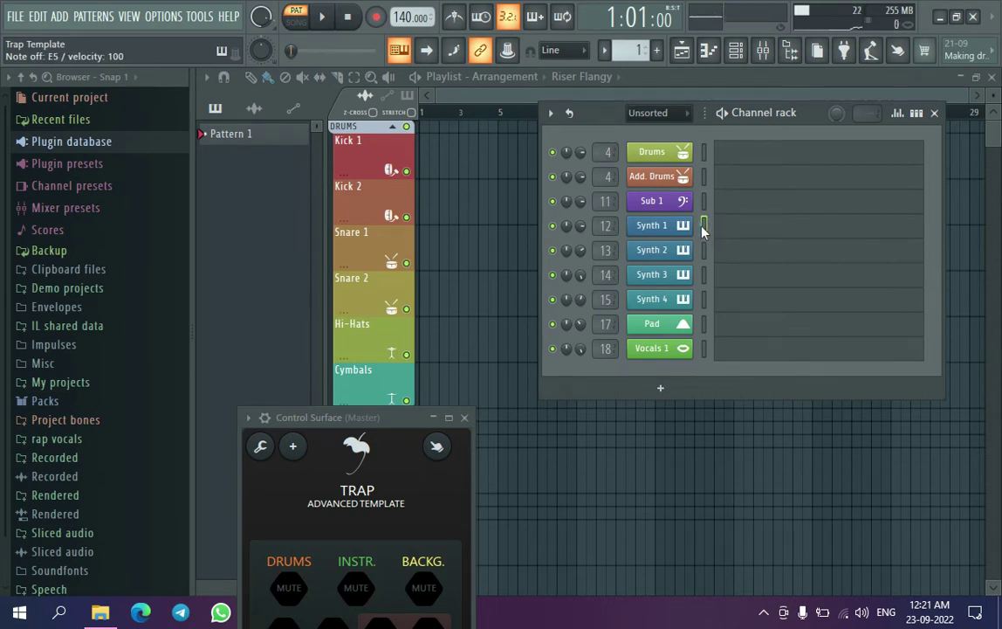
pyautogui.press('g')
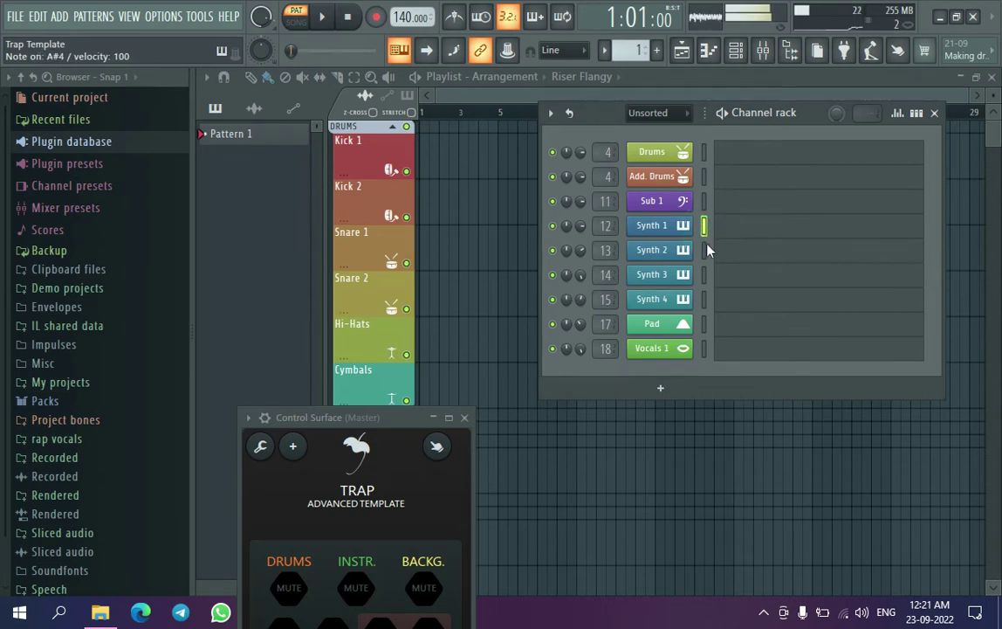
# - Audition the Synth 2, Synth 3 and Synth 4 channels one after another
pyautogui.click(706, 252)
pyautogui.press('h')
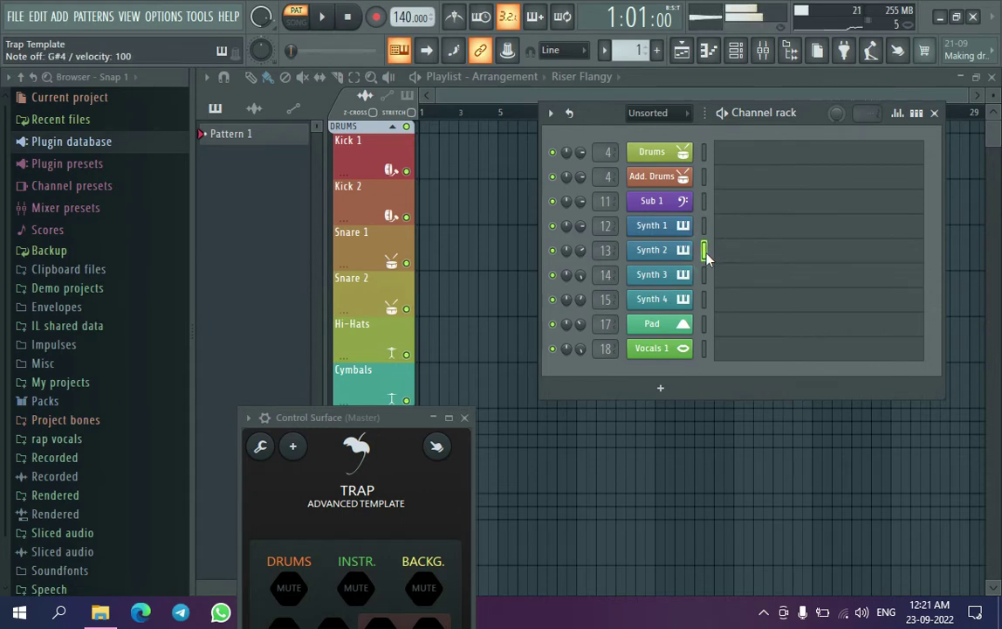
pyautogui.click(706, 276)
pyautogui.press('g')
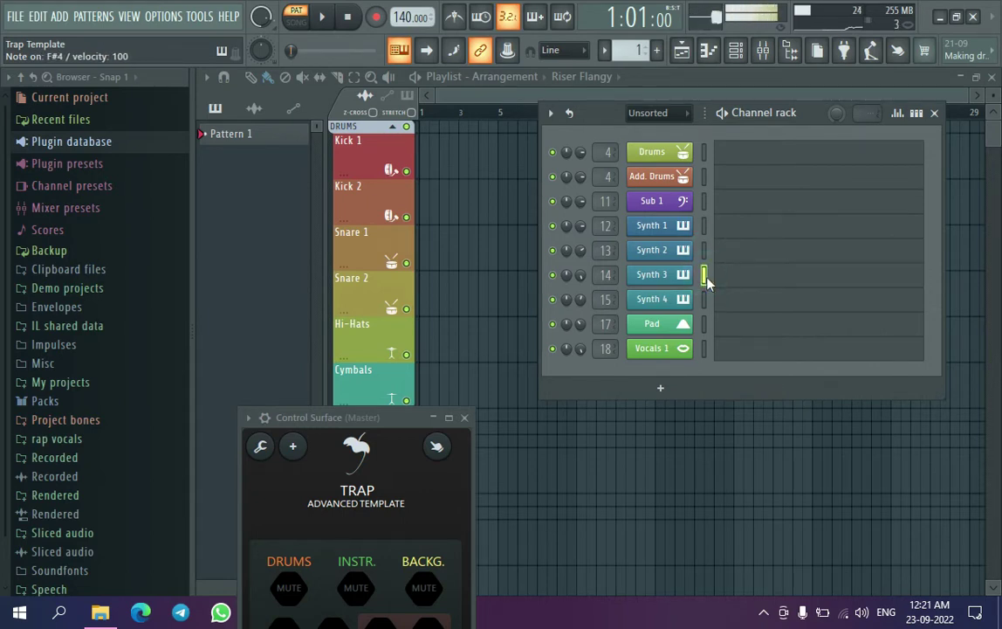
pyautogui.click(706, 301)
pyautogui.press('h')
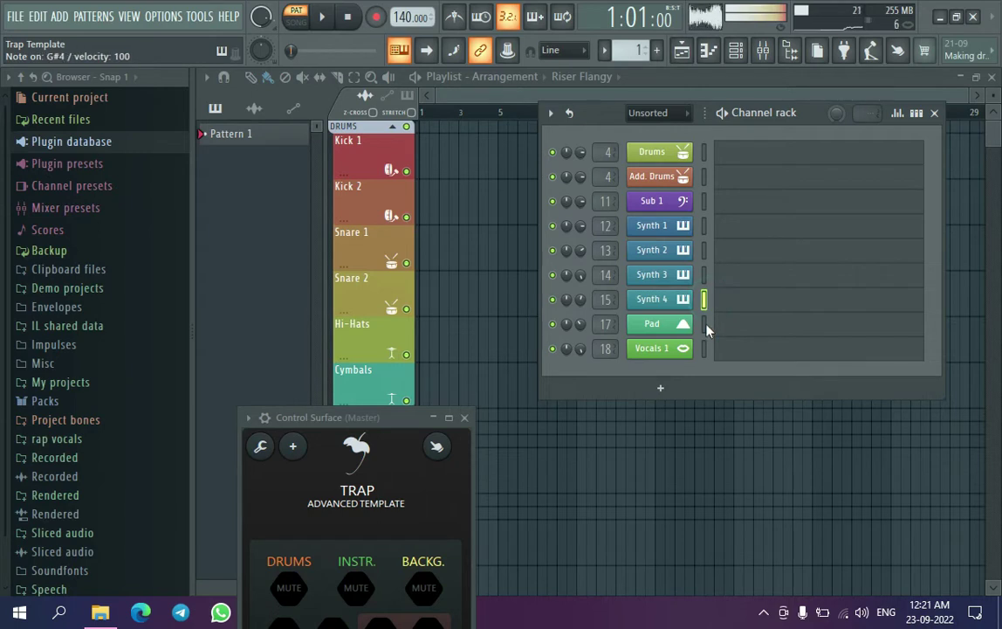
# - Select the Pad channel and the Vocals 1 channel in turn to audition their sounds
pyautogui.click(706, 325)
pyautogui.click(705, 349)
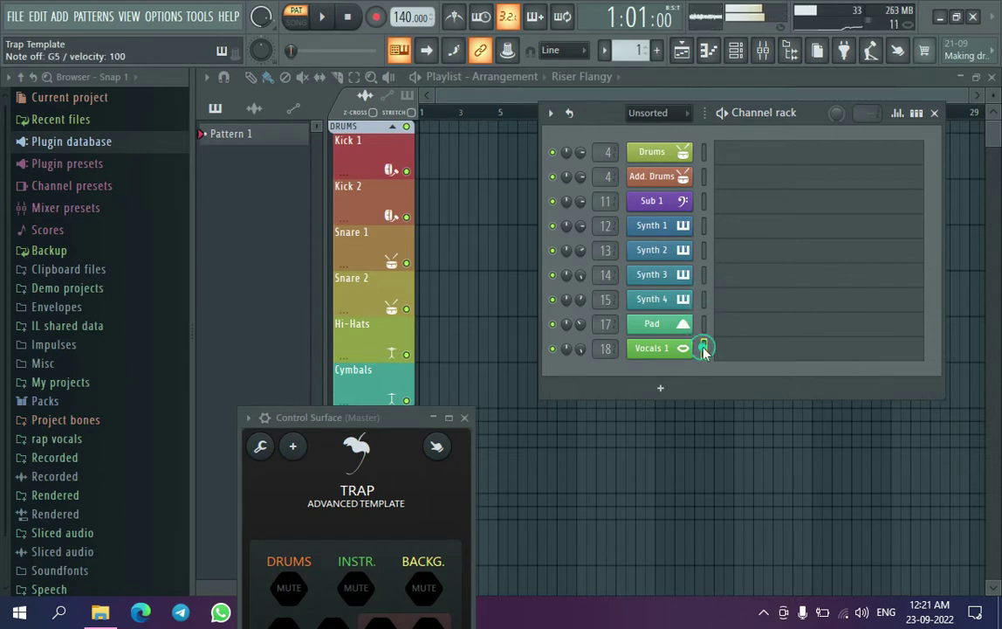
pyautogui.press('e')
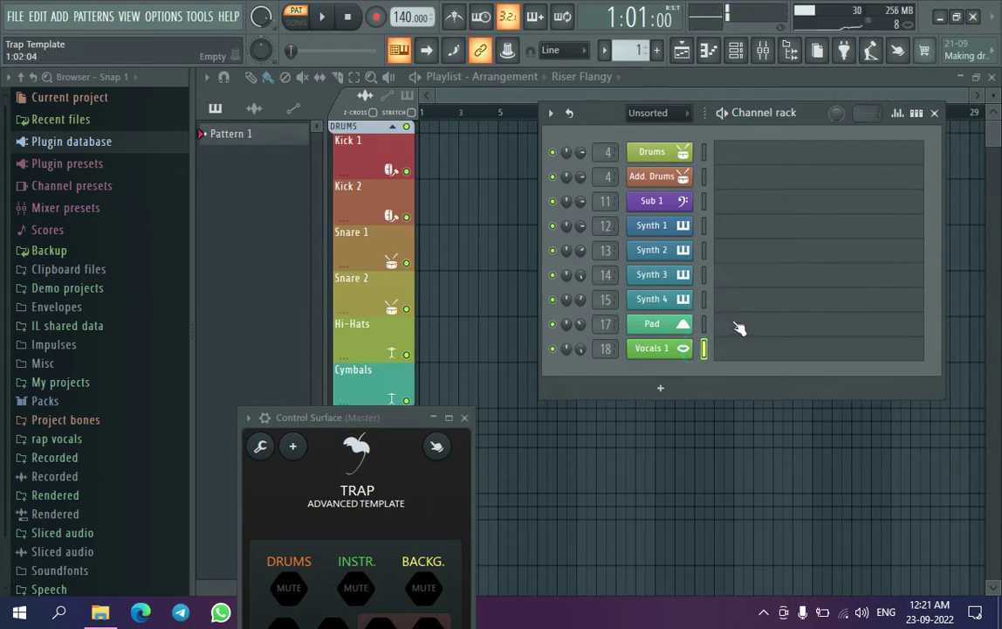
# - Audition a note on the Vocals 1 channel, and open the mixer to inspect the PreMaster MS and PreMaster M tracks
pyautogui.press('w')
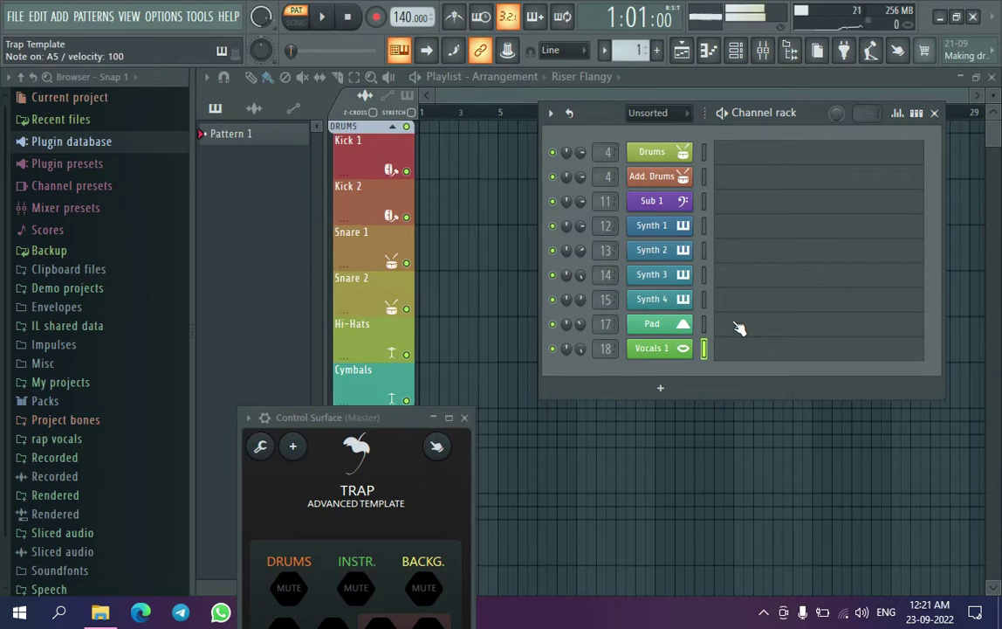
pyautogui.click(772, 58)
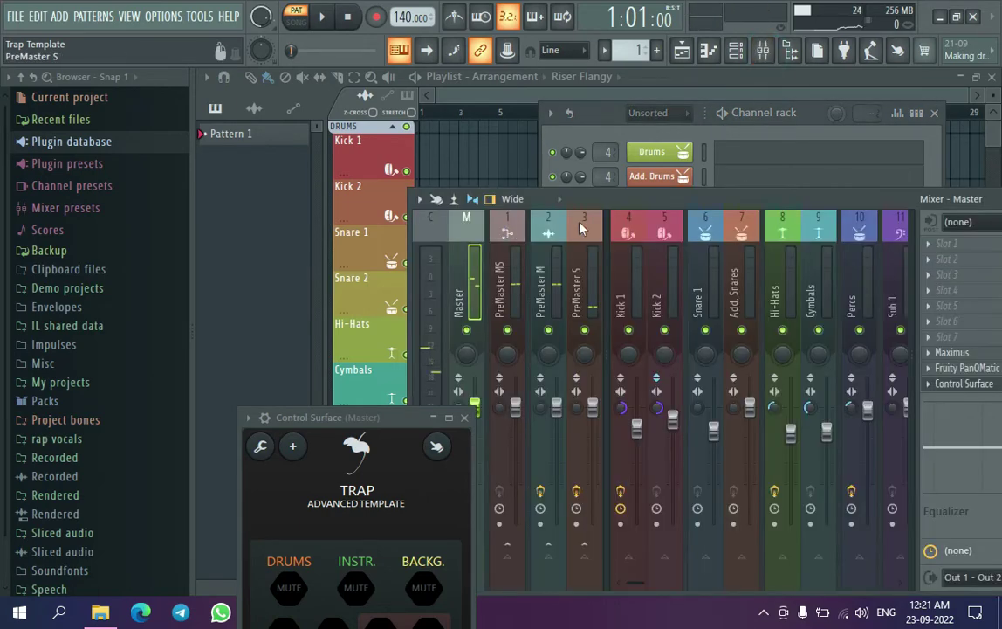
pyautogui.moveTo(602, 200); pyautogui.dragTo(461, 137)
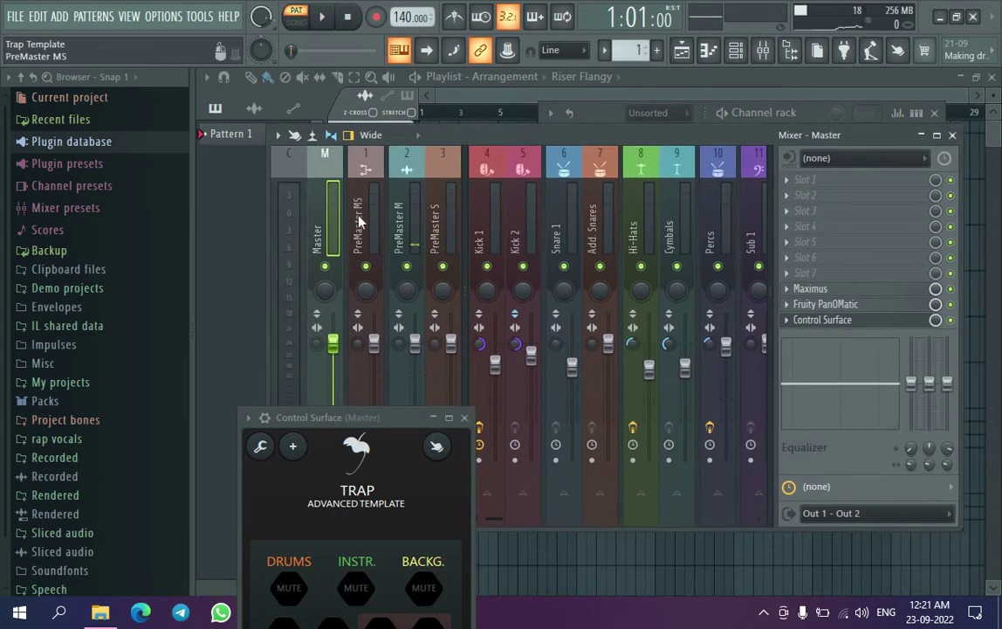
pyautogui.click(367, 205)
pyautogui.click(401, 225)
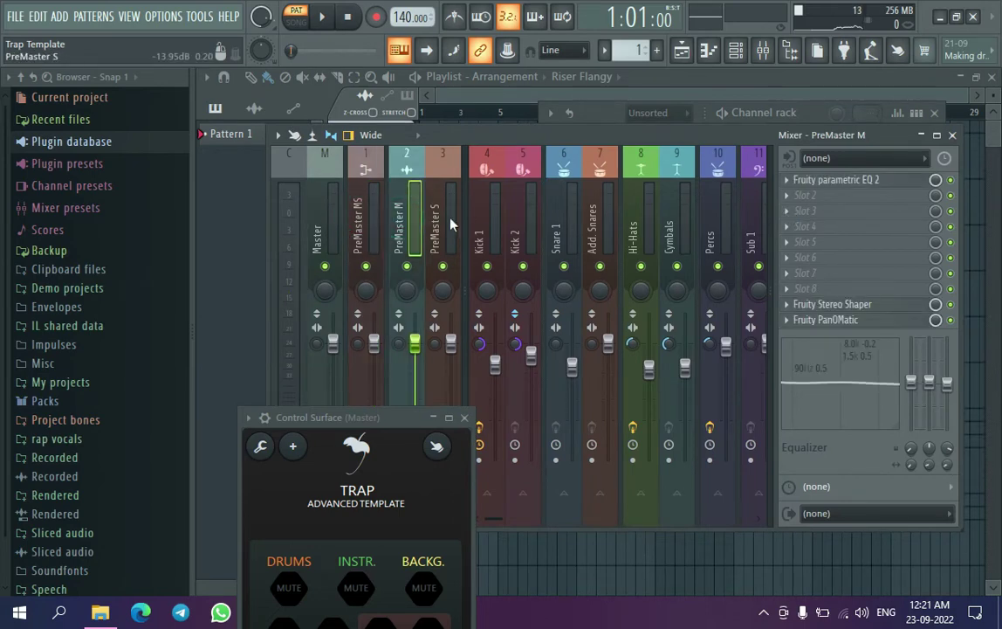
# - View the Fruity parametric EQ 2 on the PreMaster M track and close the Control Surface window
pyautogui.click(838, 183)
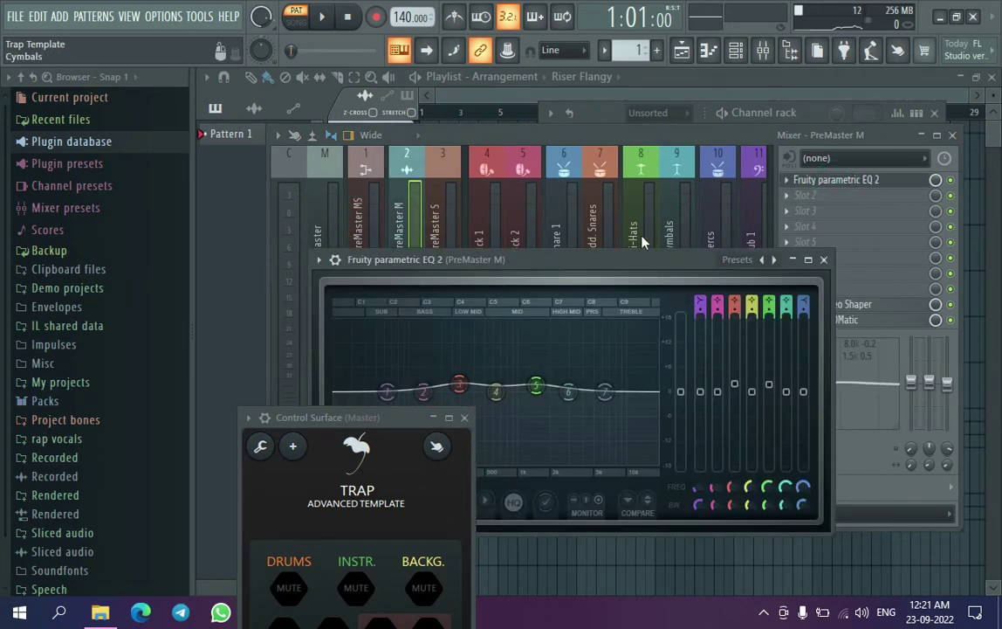
pyautogui.moveTo(628, 262); pyautogui.dragTo(657, 227)
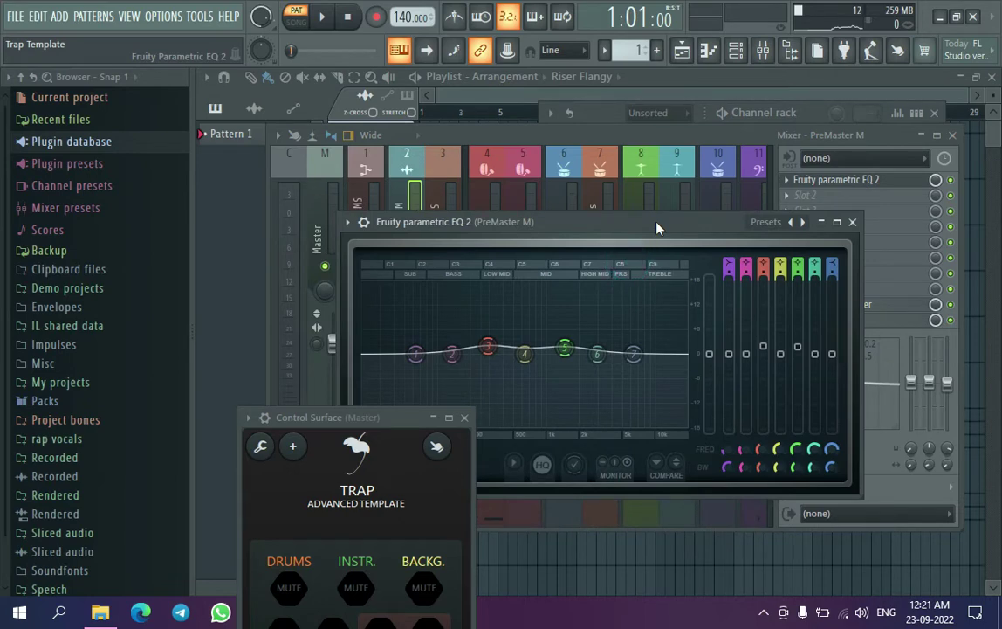
pyautogui.click(464, 418)
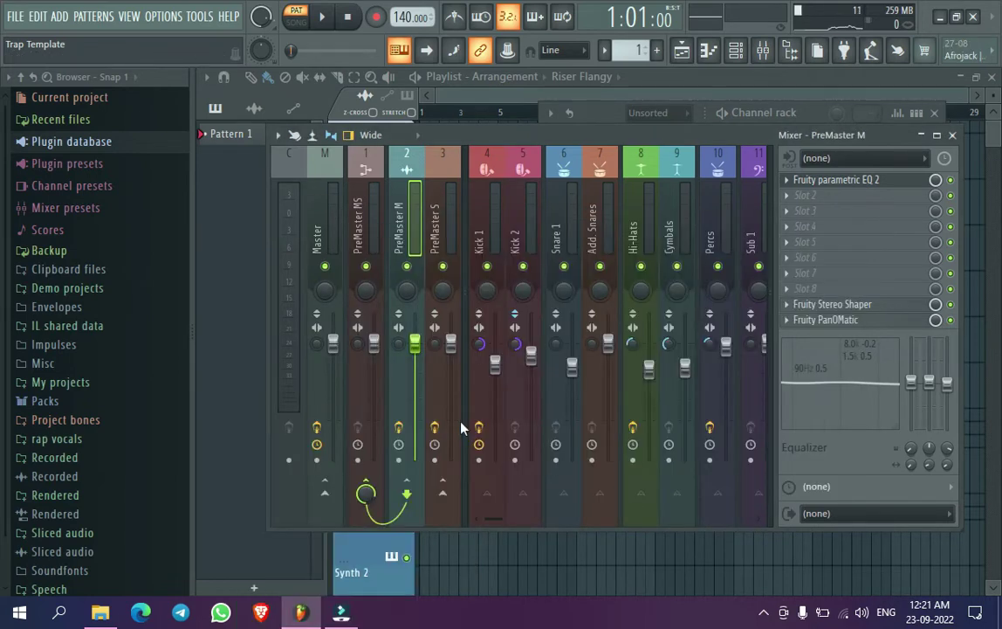
# - Inspect the effect slots of the Snare 1, Kick 2, PreMaster M and PreMaster MS mixer tracks
pyautogui.click(563, 225)
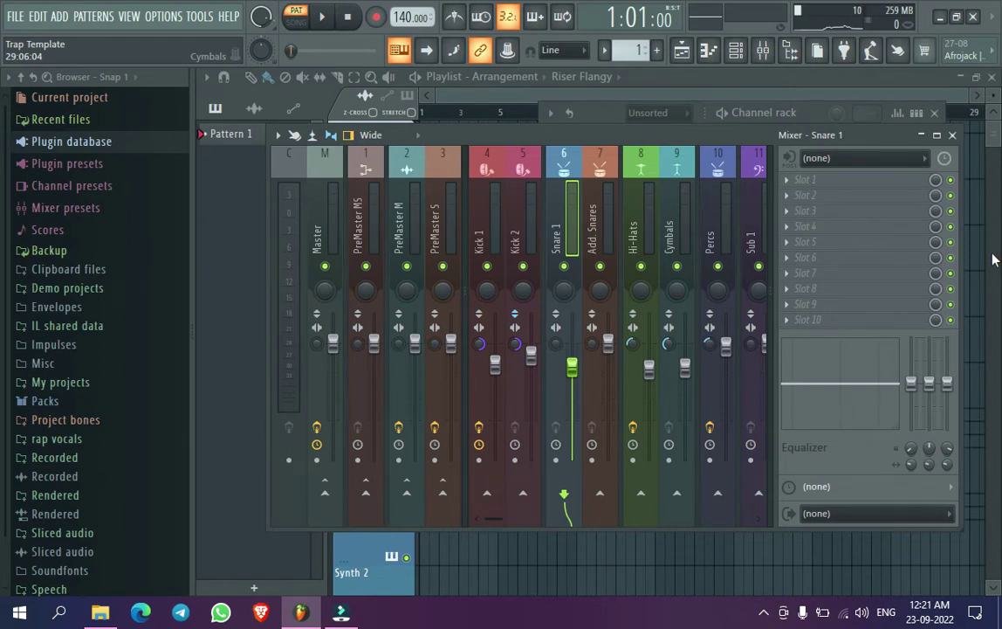
pyautogui.click(523, 225)
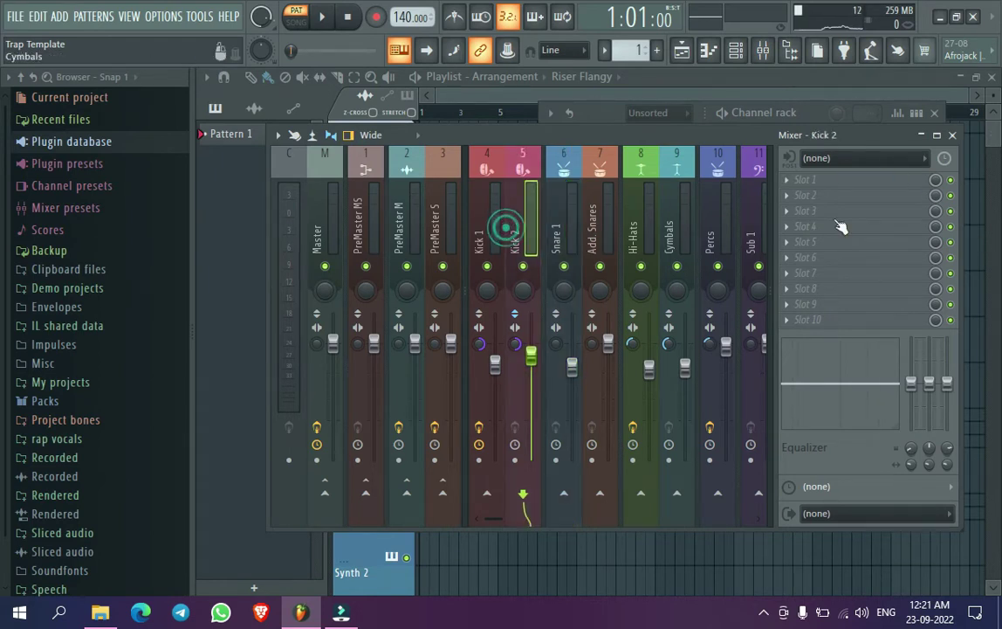
pyautogui.click(407, 214)
pyautogui.click(366, 208)
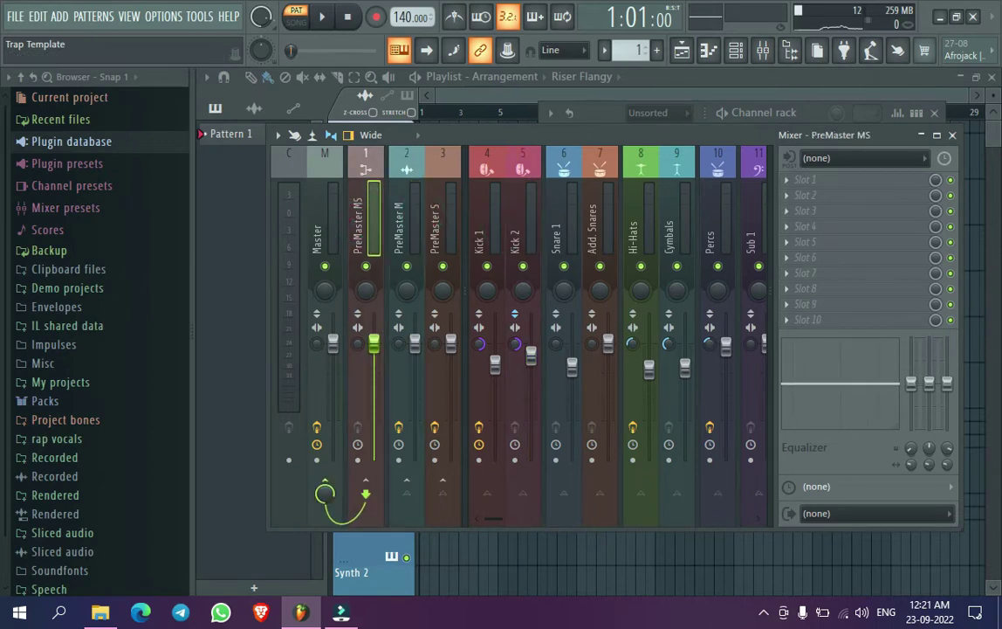
# - Browse the Advanced, Minimal, Other and Performance categories of project templates
pyautogui.click(13, 17)
pyautogui.moveTo(75, 56)
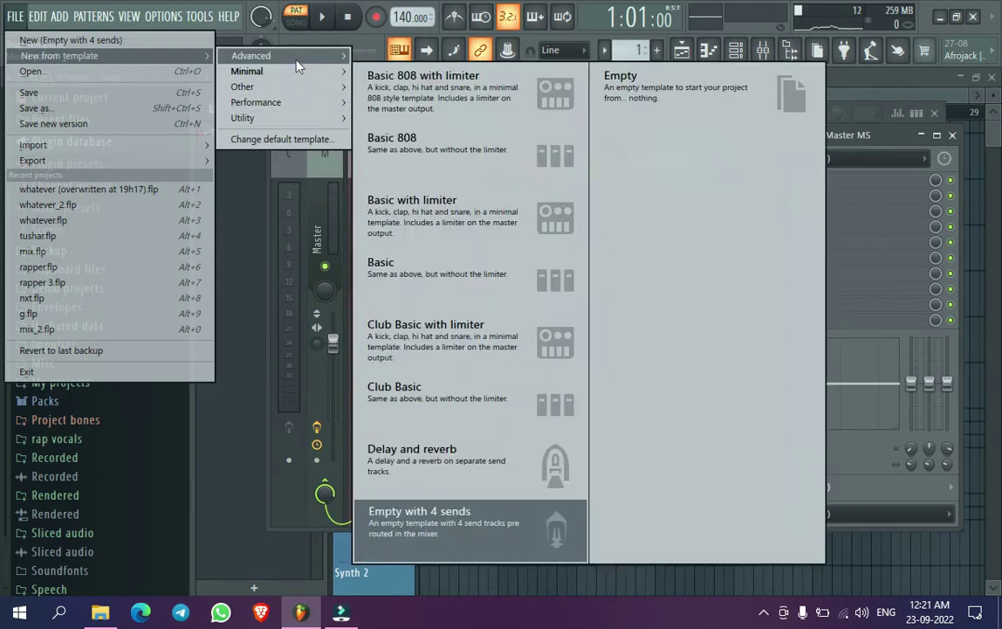
pyautogui.moveTo(296, 61)
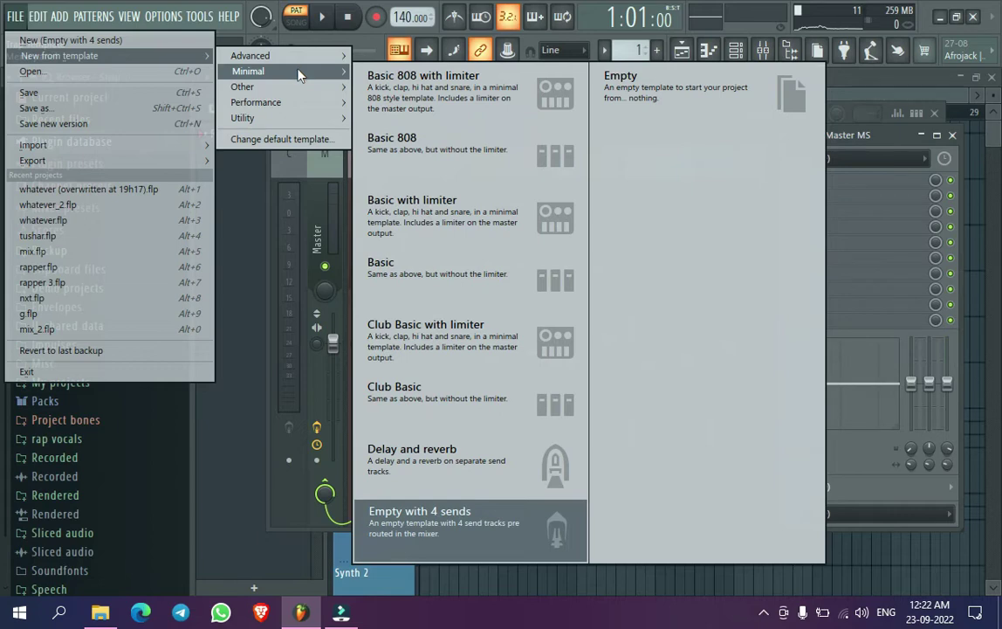
pyautogui.moveTo(291, 89)
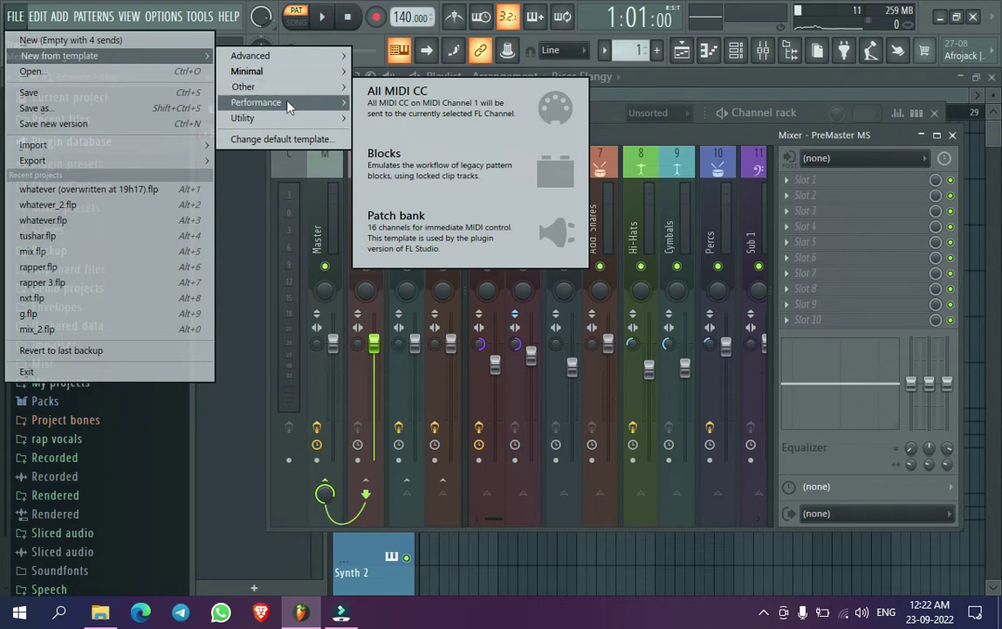
pyautogui.moveTo(285, 111)
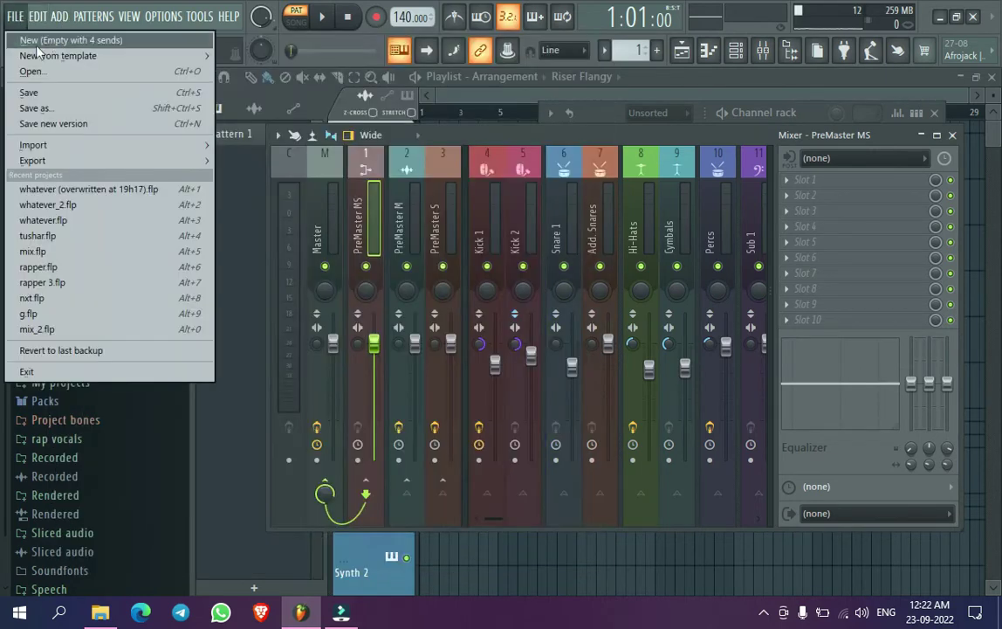
# - Create a new Empty with 4 sends project without saving untitled.flp, and move the Channel rack over the mixer tracks
pyautogui.click(39, 41)
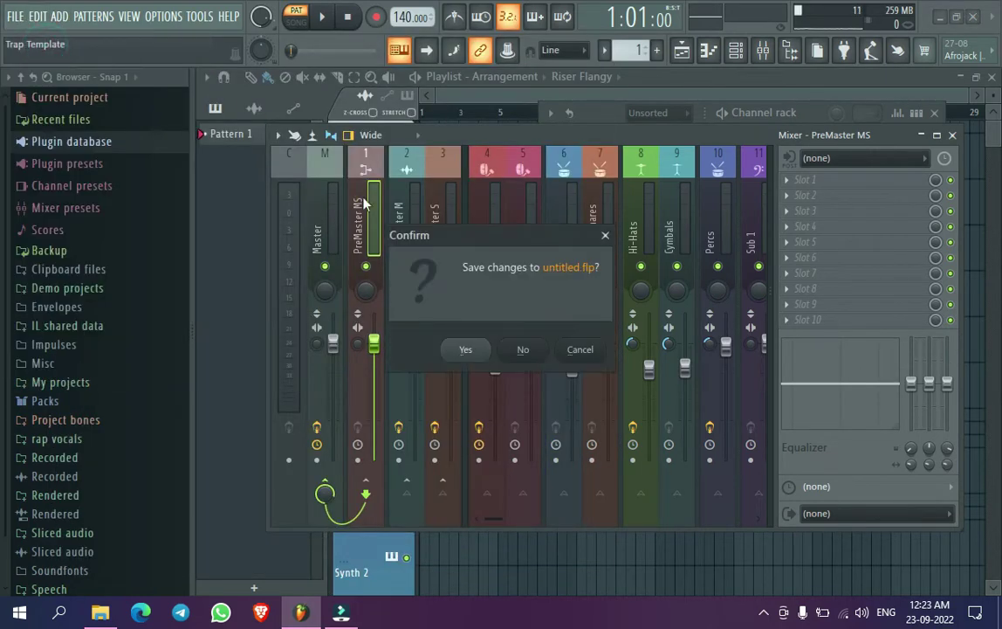
pyautogui.click(520, 350)
pyautogui.click(15, 16)
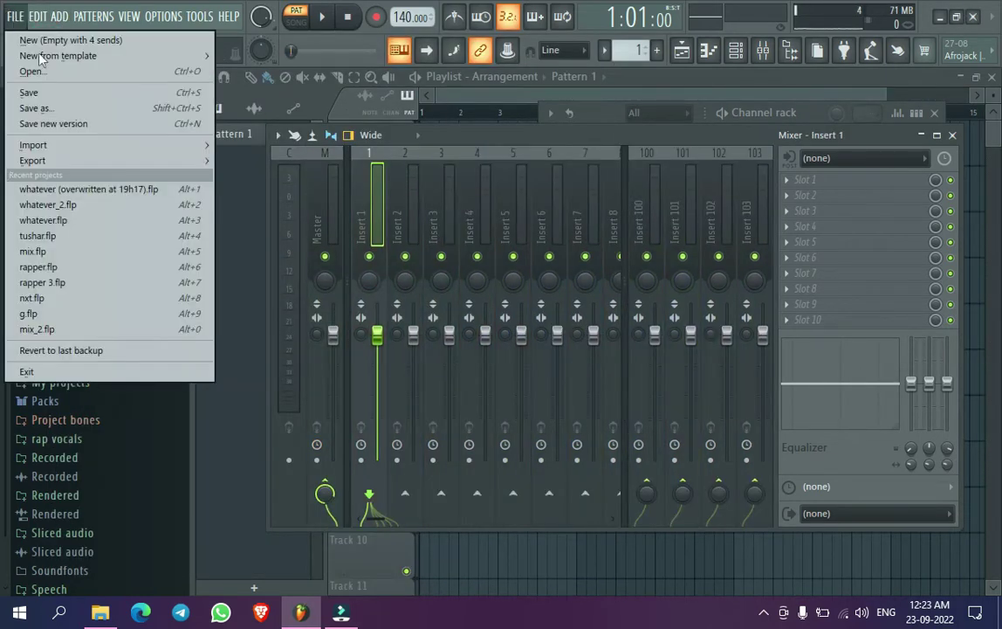
pyautogui.click(539, 103)
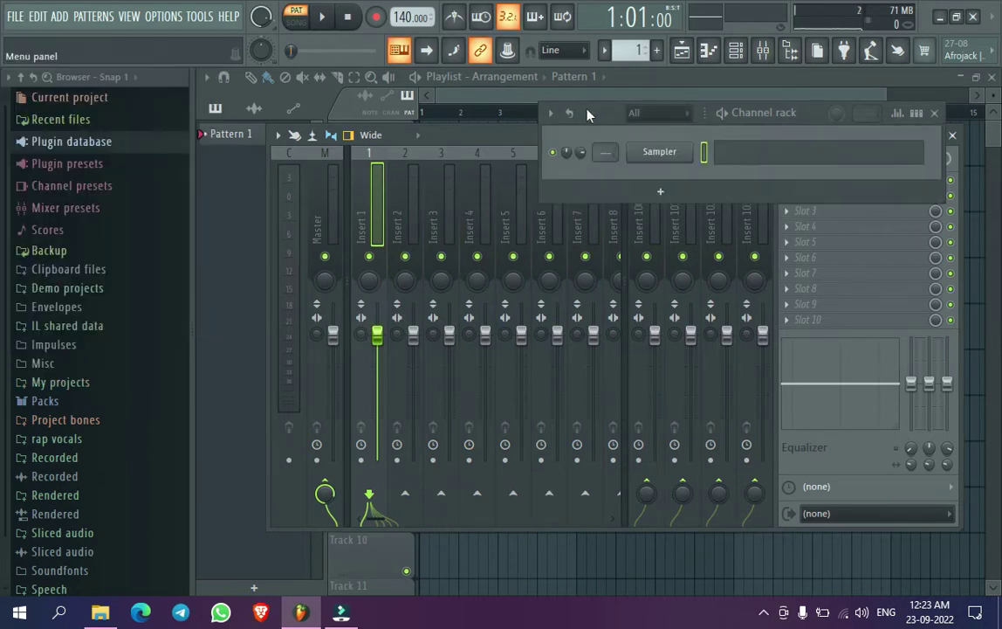
pyautogui.click(578, 110)
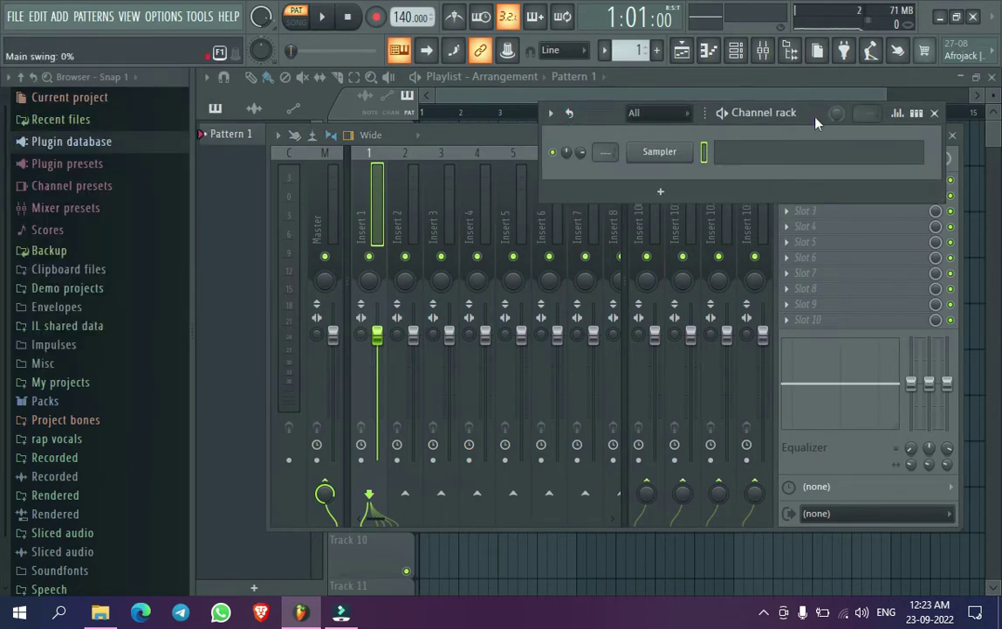
pyautogui.moveTo(805, 120); pyautogui.dragTo(553, 156)
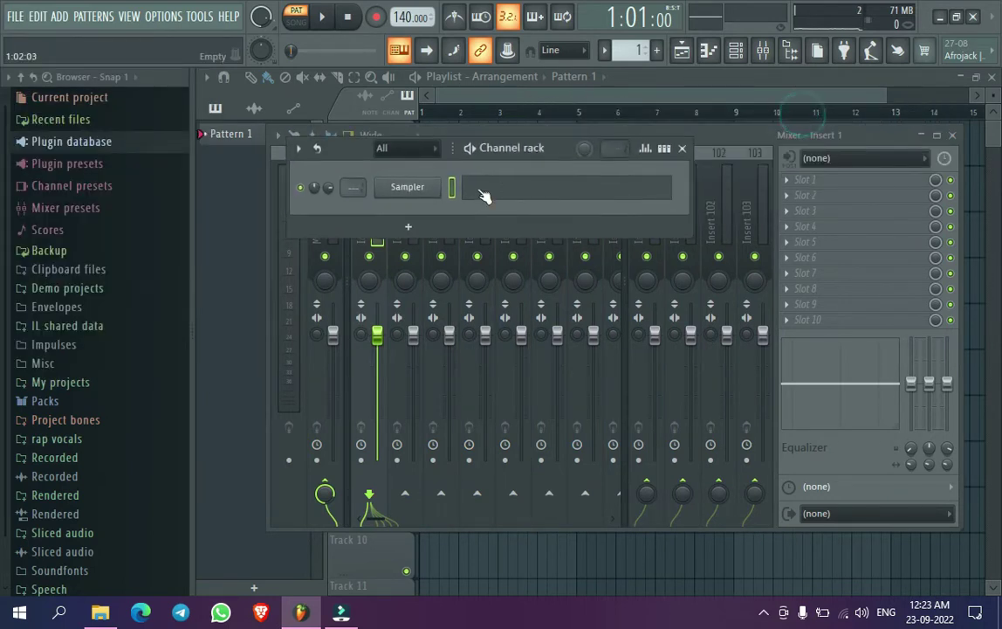
# - Review the project template categories, and browse the C: and D: drives in the dialog for opening a project
pyautogui.click(15, 17)
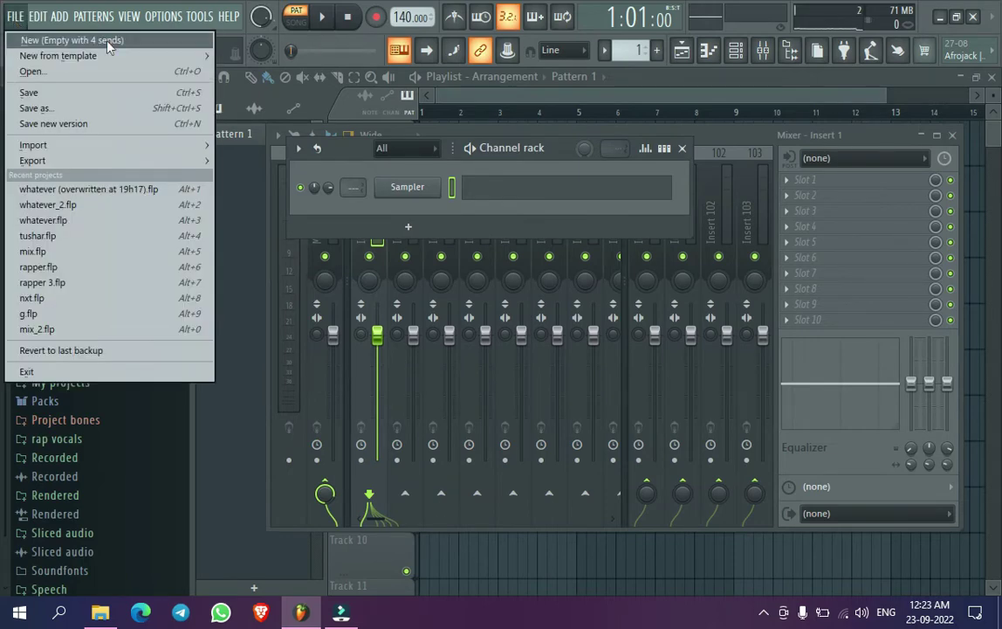
pyautogui.moveTo(112, 57)
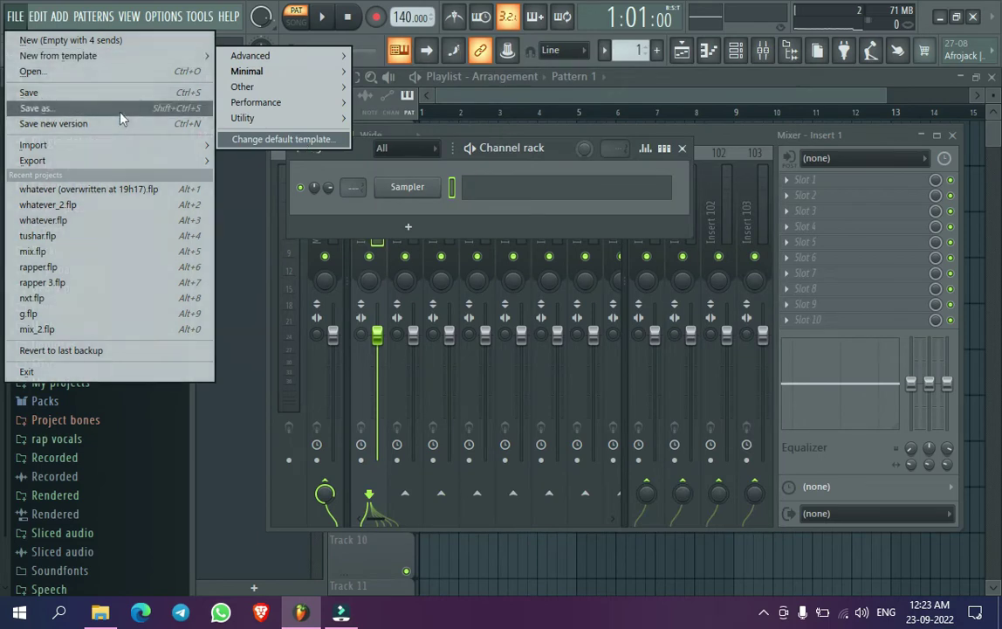
pyautogui.click(153, 75)
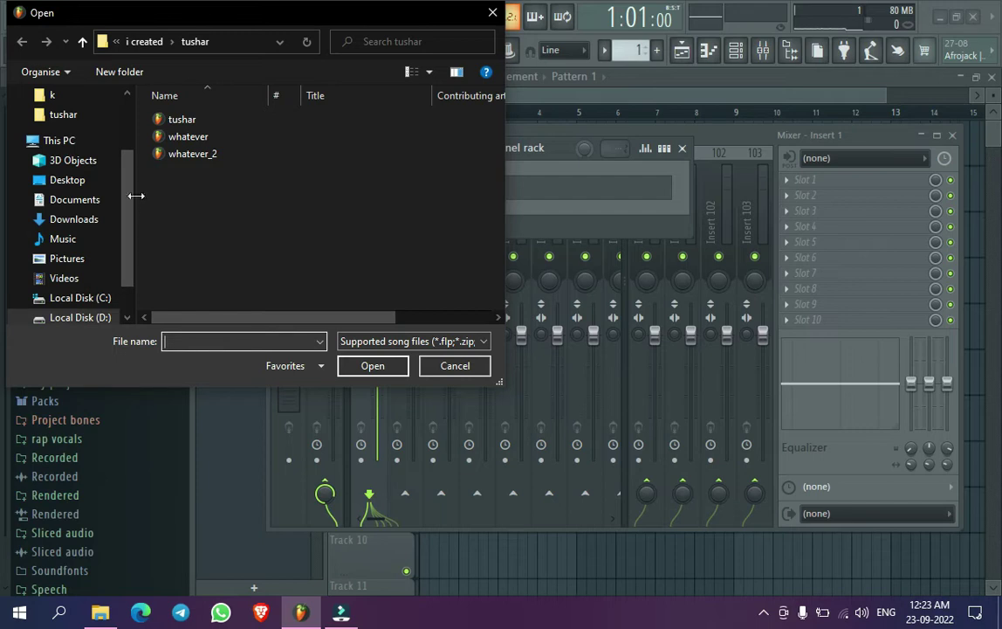
pyautogui.moveTo(135, 201); pyautogui.dragTo(135, 227)
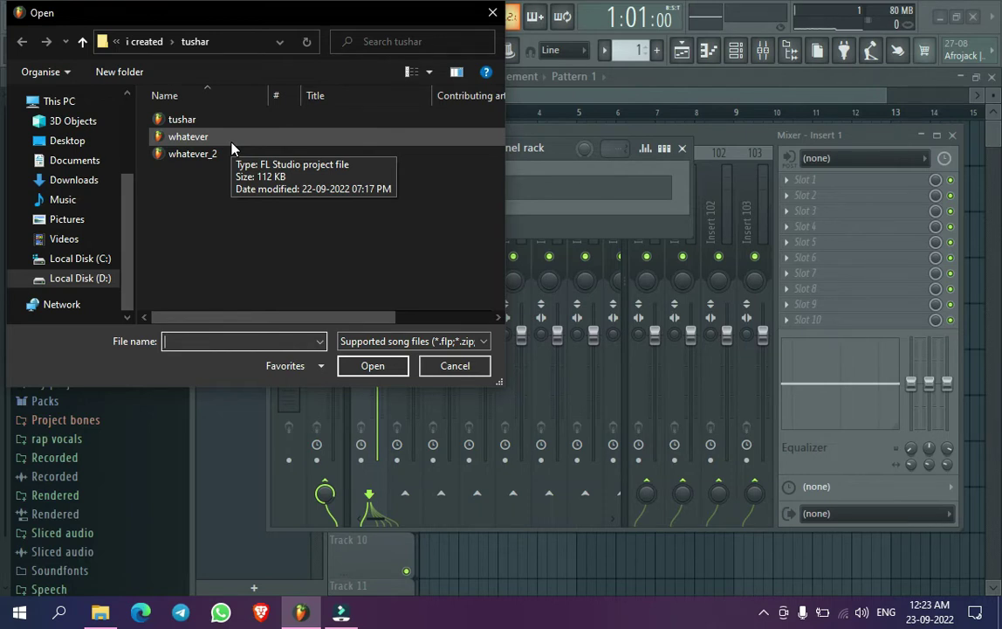
pyautogui.click(71, 259)
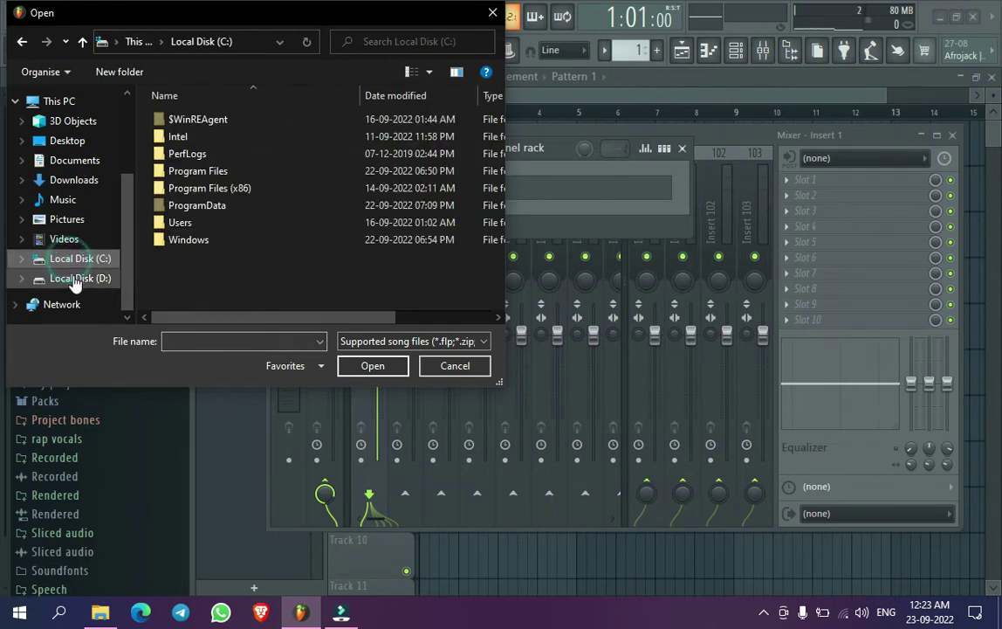
pyautogui.click(75, 279)
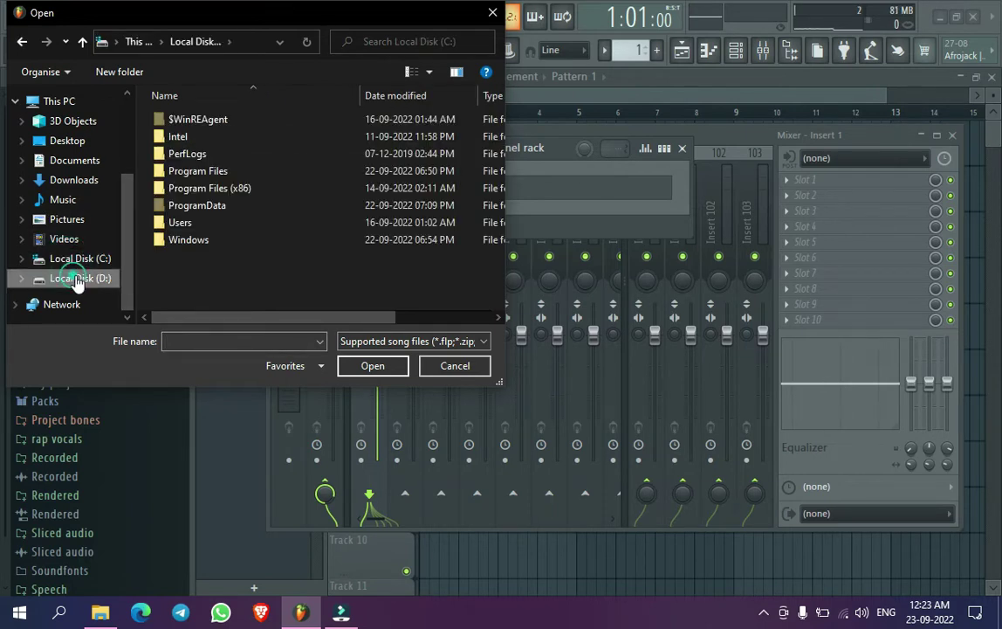
pyautogui.click(20, 45)
pyautogui.click(20, 45)
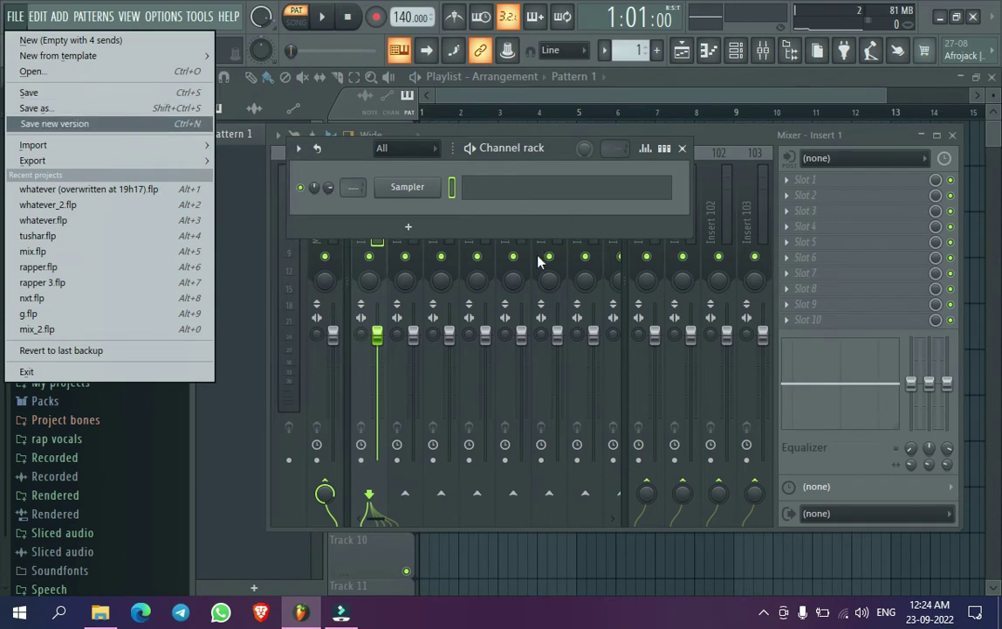
# - Move the Channel rack clear of the mixer faders and lower the volume of Insert 1 through Insert 5
pyautogui.moveTo(564, 151); pyautogui.dragTo(602, 373)
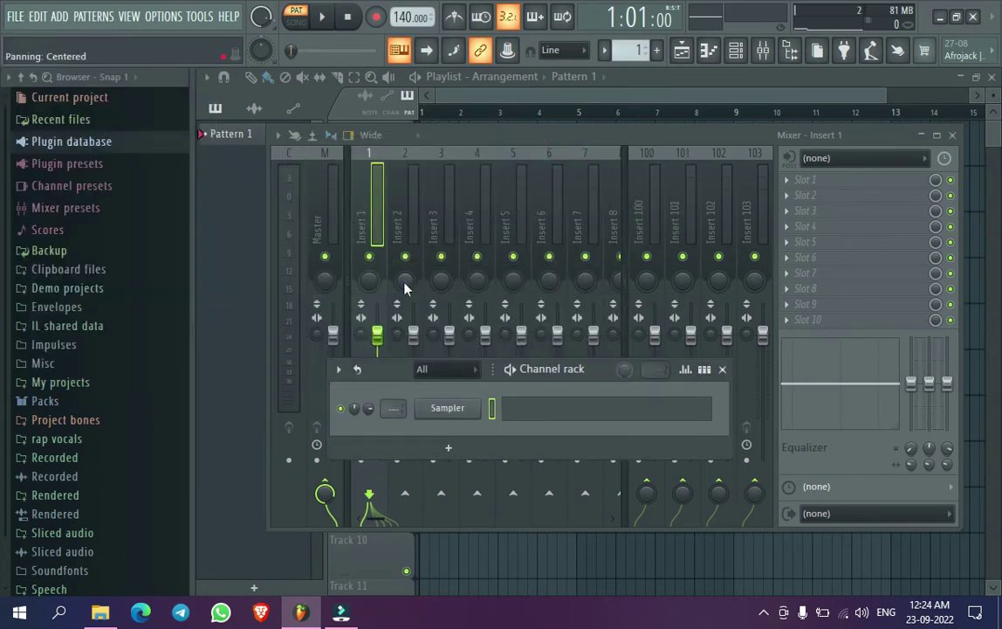
pyautogui.moveTo(376, 329); pyautogui.dragTo(379, 383)
pyautogui.moveTo(413, 334); pyautogui.dragTo(413, 382)
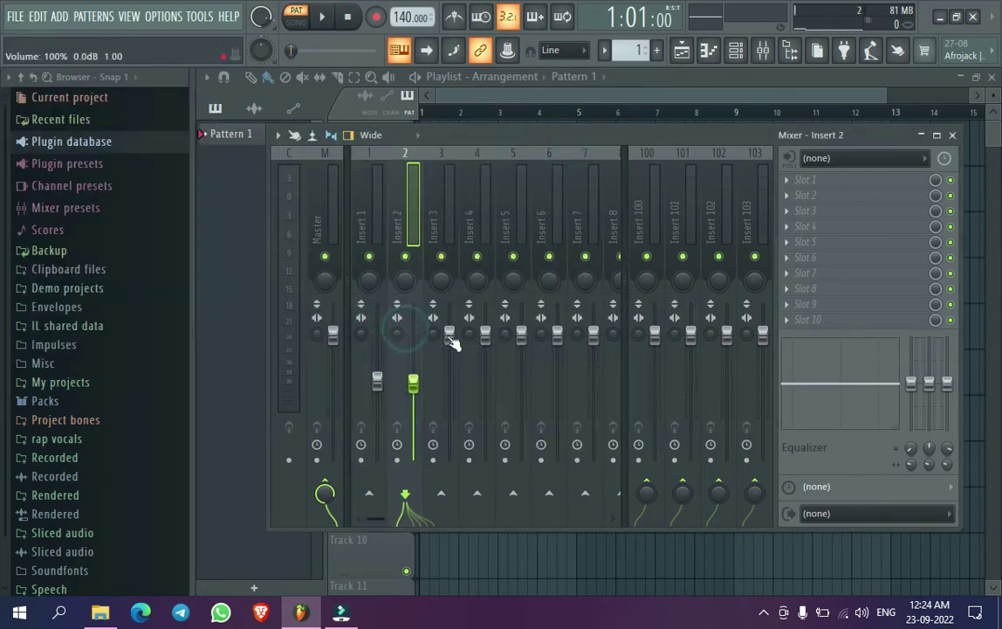
pyautogui.moveTo(449, 334); pyautogui.dragTo(449, 395)
pyautogui.moveTo(487, 333); pyautogui.dragTo(486, 393)
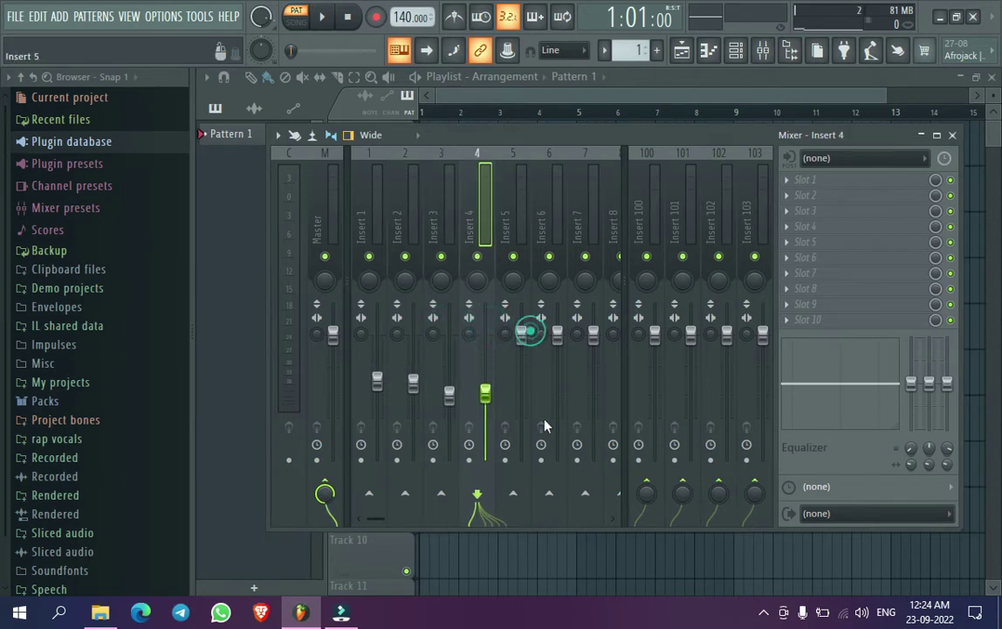
pyautogui.moveTo(522, 334); pyautogui.dragTo(521, 398)
# - View the piano roll, Channel rack and playlist in turn, and close the playlist and piano roll
pyautogui.click(708, 50)
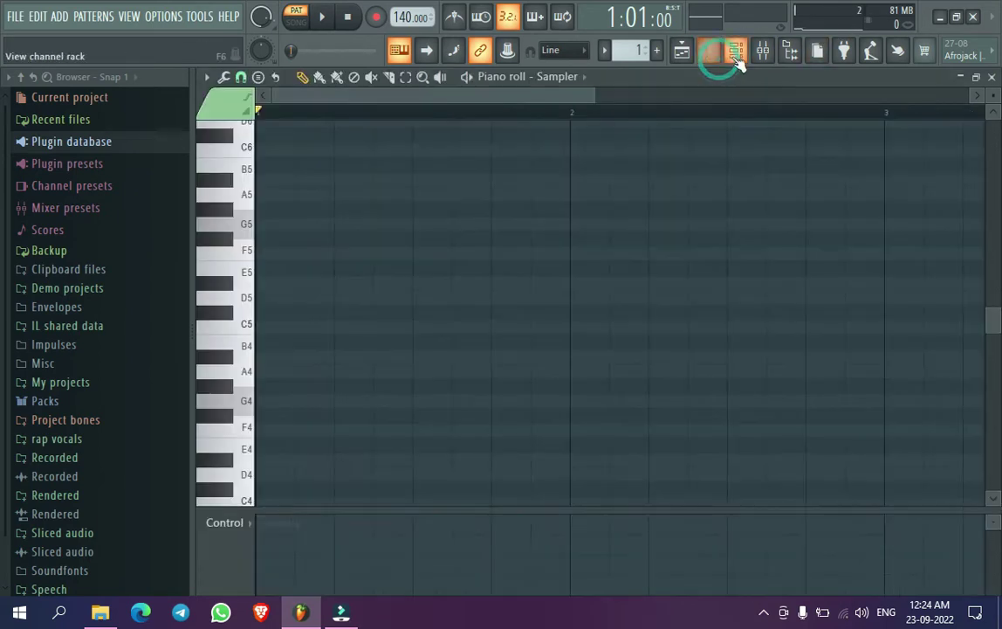
pyautogui.click(735, 49)
pyautogui.click(682, 50)
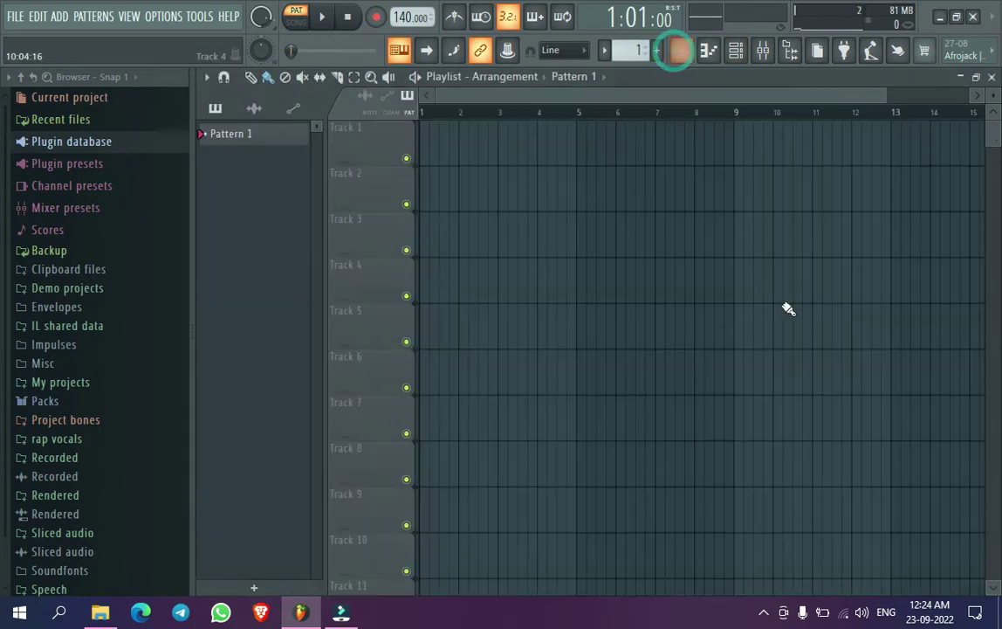
pyautogui.click(992, 77)
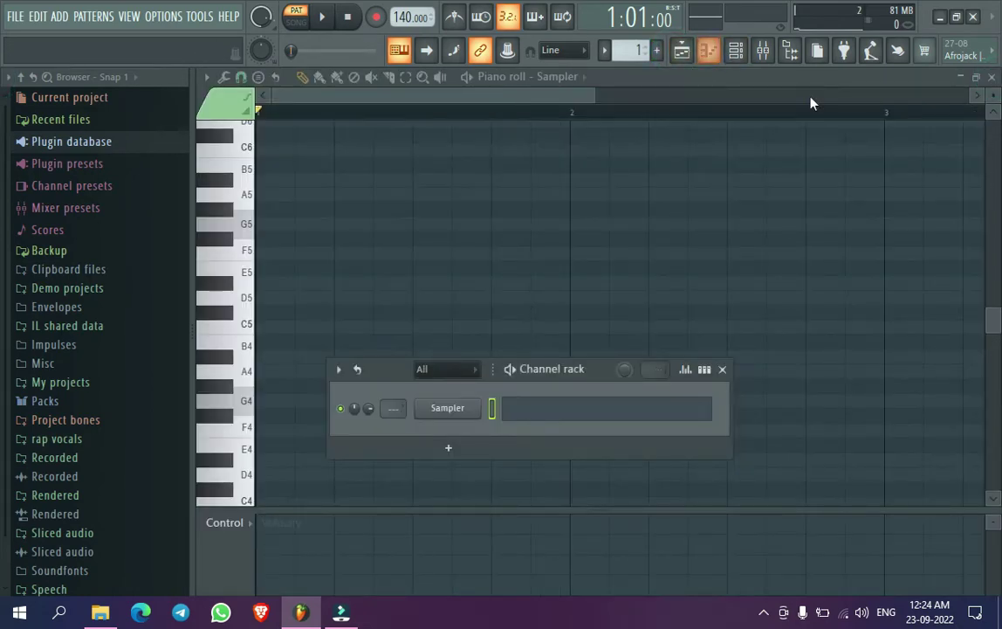
pyautogui.click(992, 77)
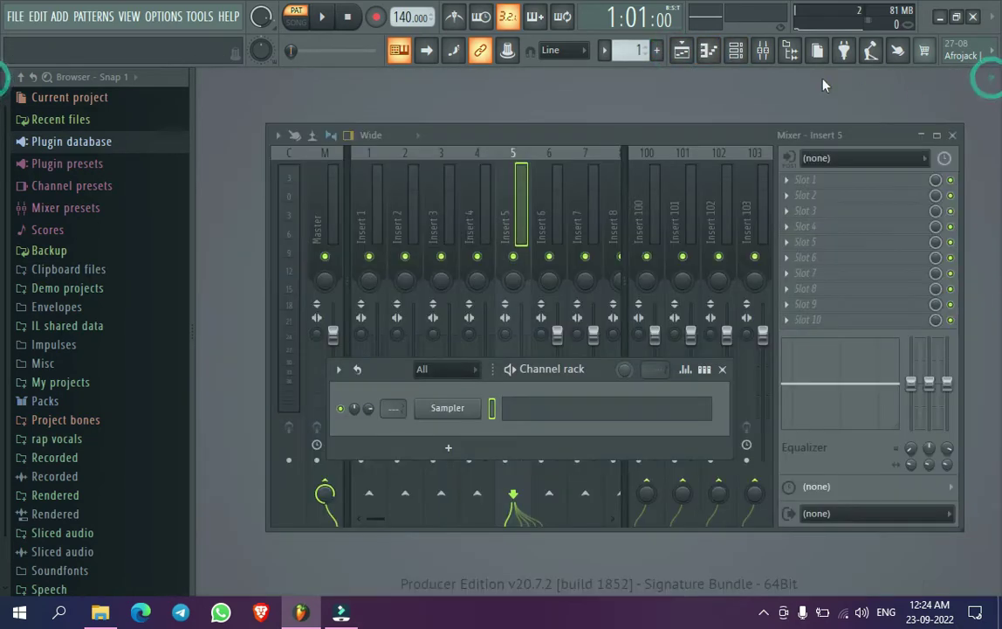
# - Reopen the playlist and place Pattern 1 clips on Track 1 in bar 3, Track 2 in bar 7 and Track 4 in bar 5
pyautogui.click(682, 50)
pyautogui.click(699, 179)
pyautogui.click(603, 284)
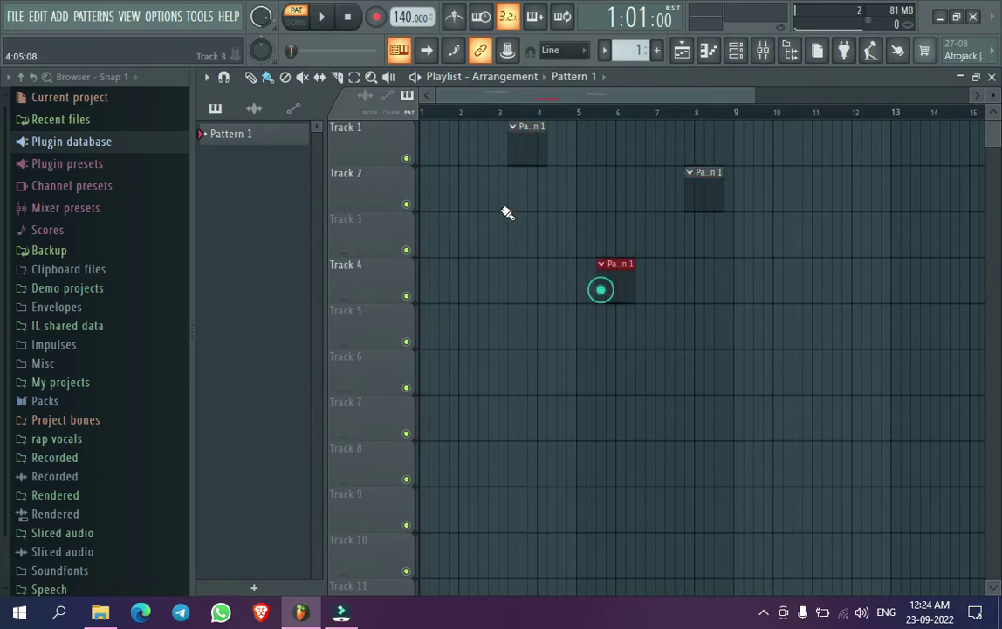
# - Save the project as an FL Studio song file named untitled in the current folder
pyautogui.click(11, 15)
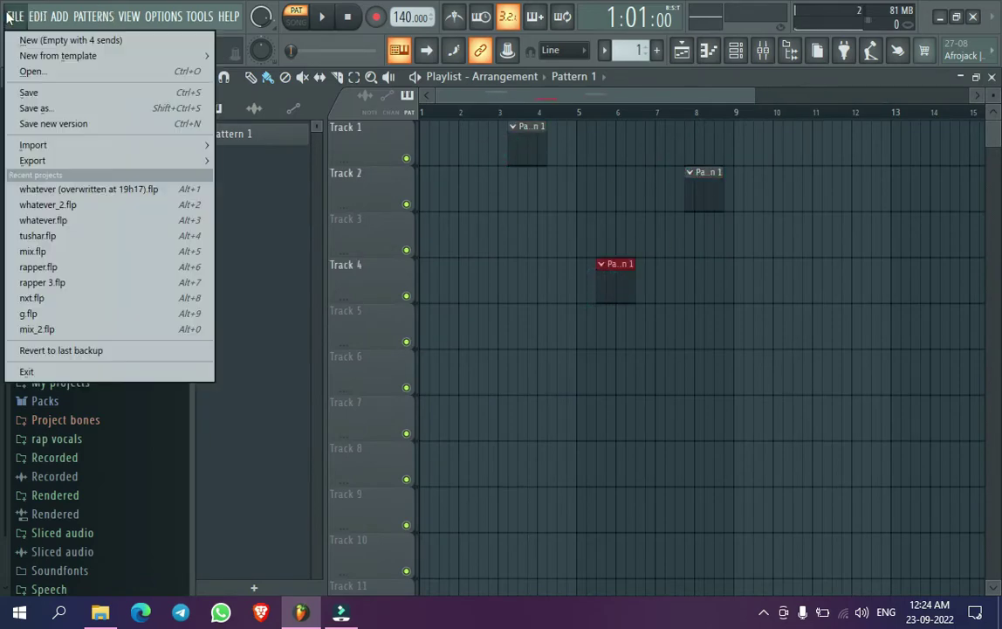
pyautogui.click(73, 91)
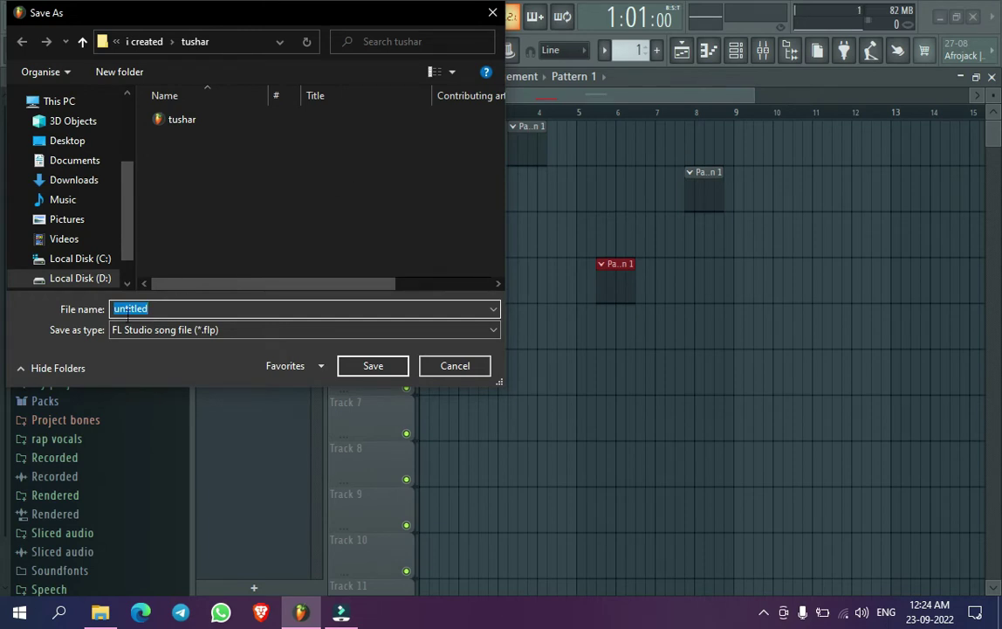
pyautogui.click(160, 313)
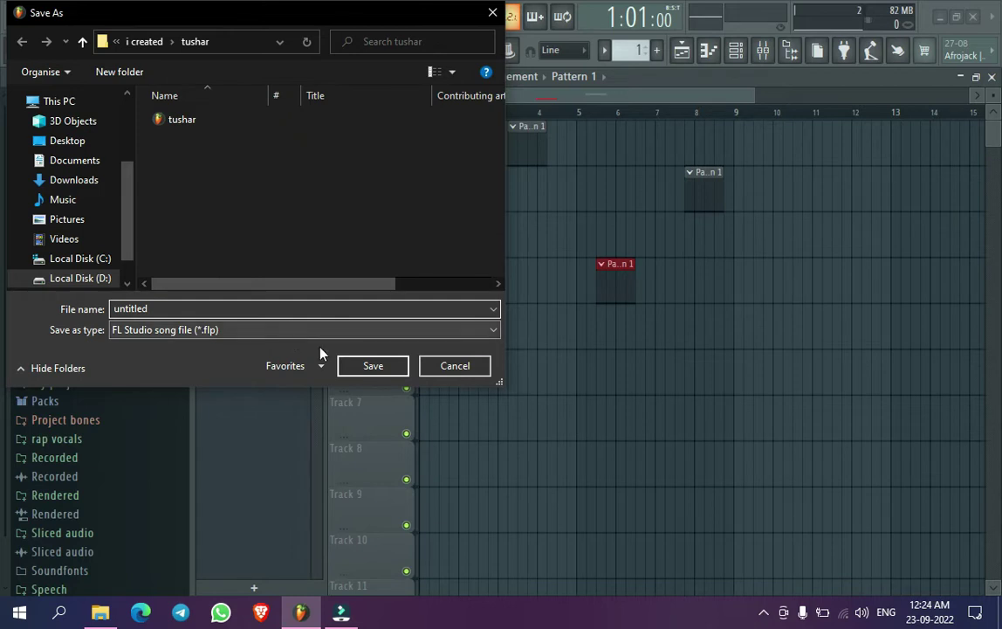
pyautogui.click(364, 368)
pyautogui.click(19, 16)
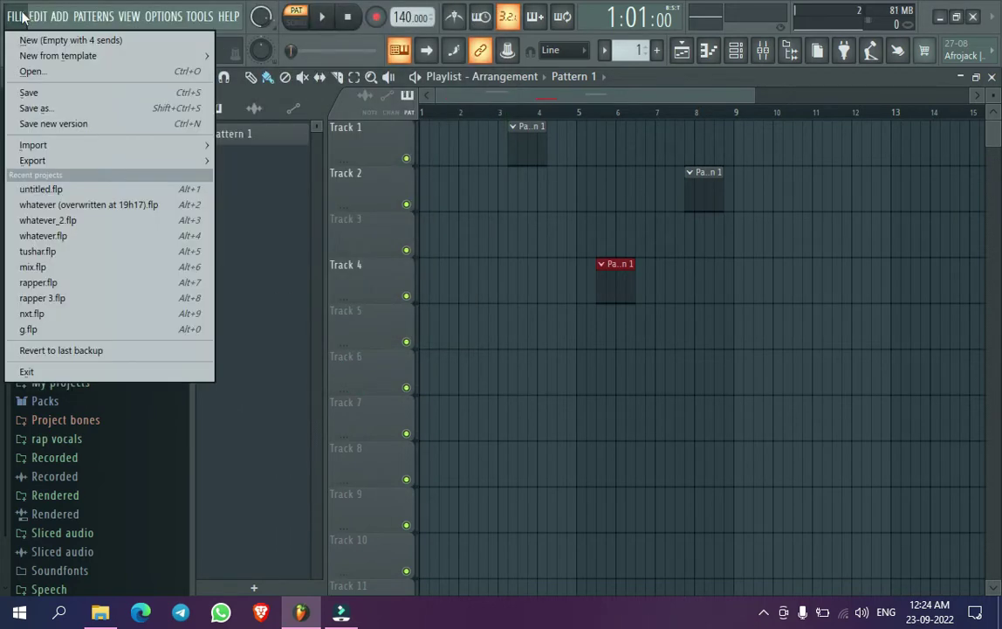
pyautogui.click(41, 91)
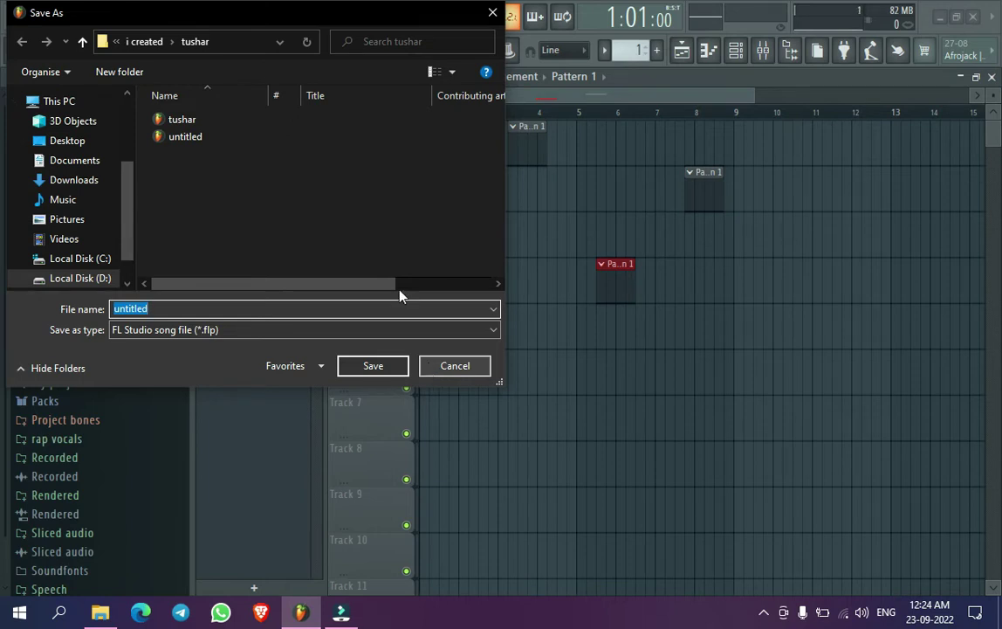
pyautogui.click(431, 368)
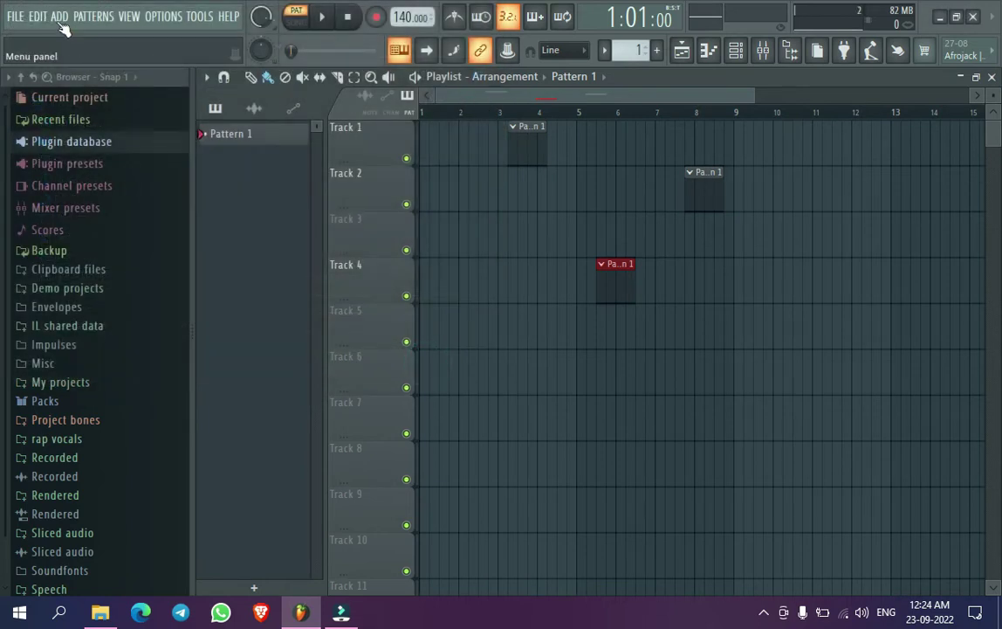
pyautogui.click(16, 16)
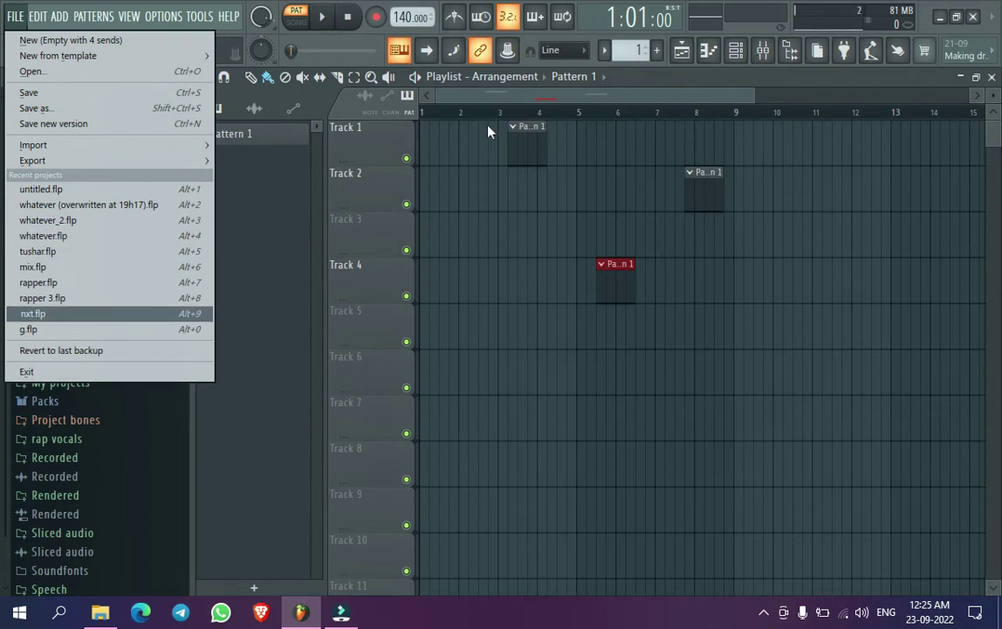
pyautogui.click(499, 102)
pyautogui.scroll(-3, 503, 108)
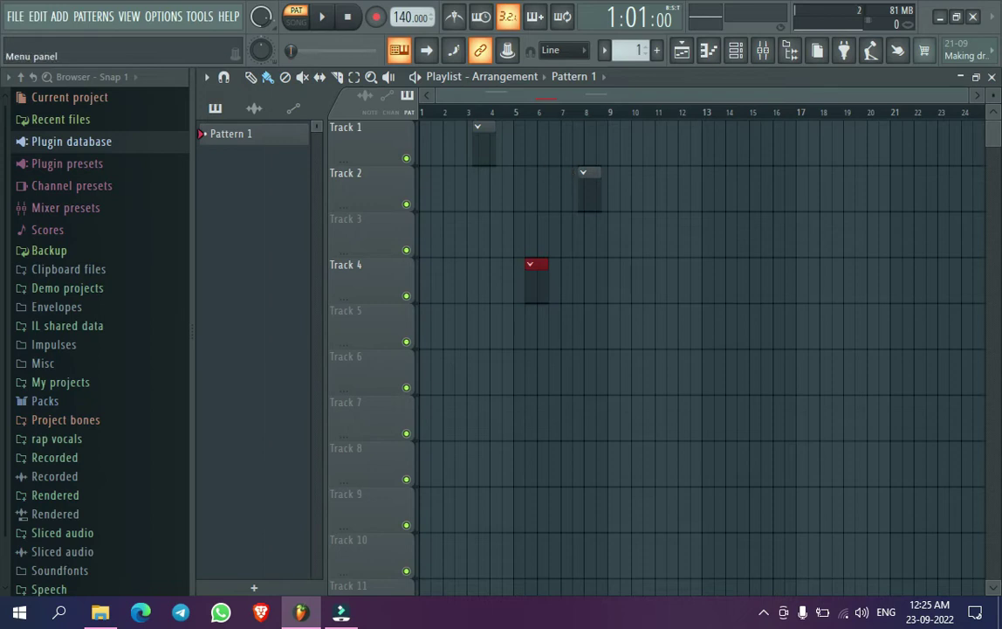
# - Save a copy of the project in the same folder under the name untitled 2
pyautogui.click(14, 16)
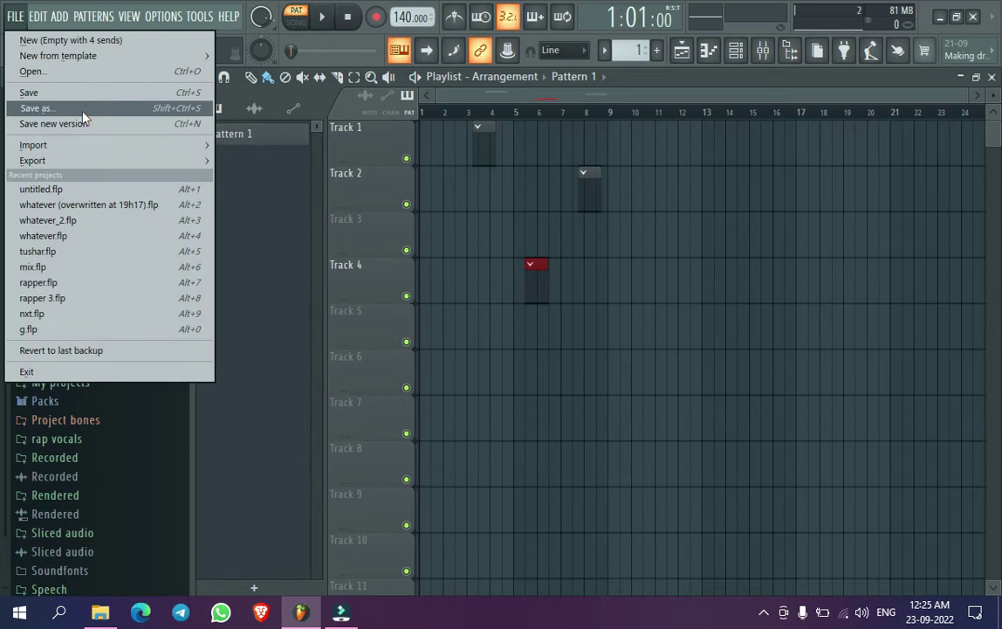
pyautogui.click(73, 105)
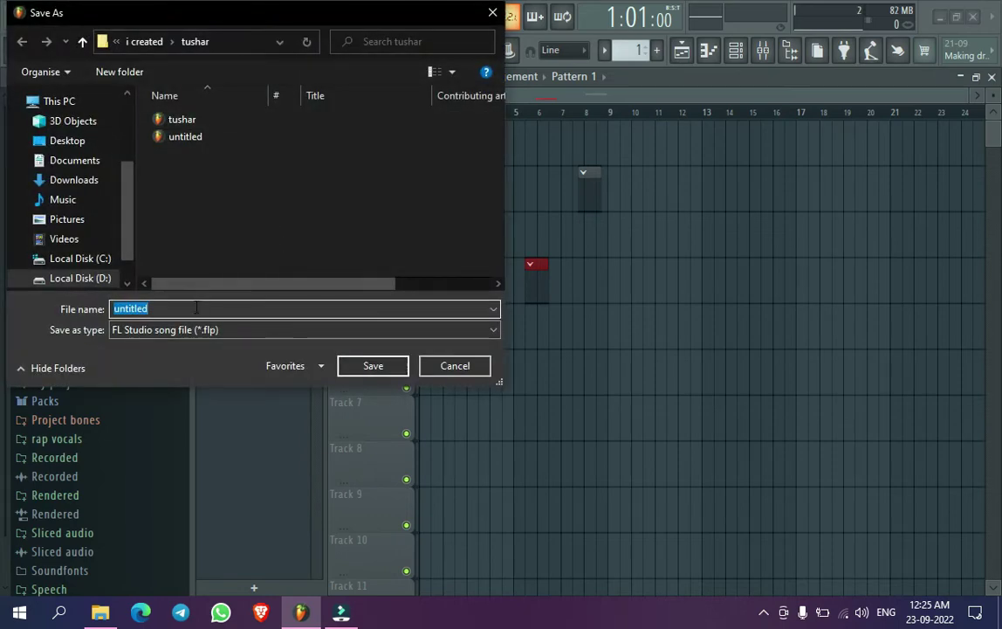
pyautogui.click(197, 308)
pyautogui.write('2')
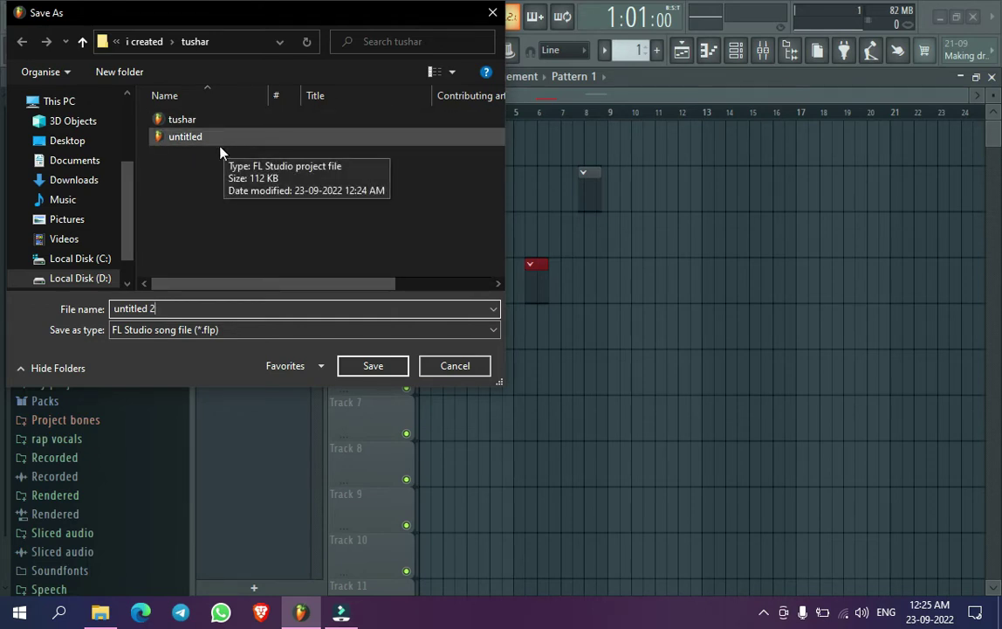
pyautogui.click(372, 372)
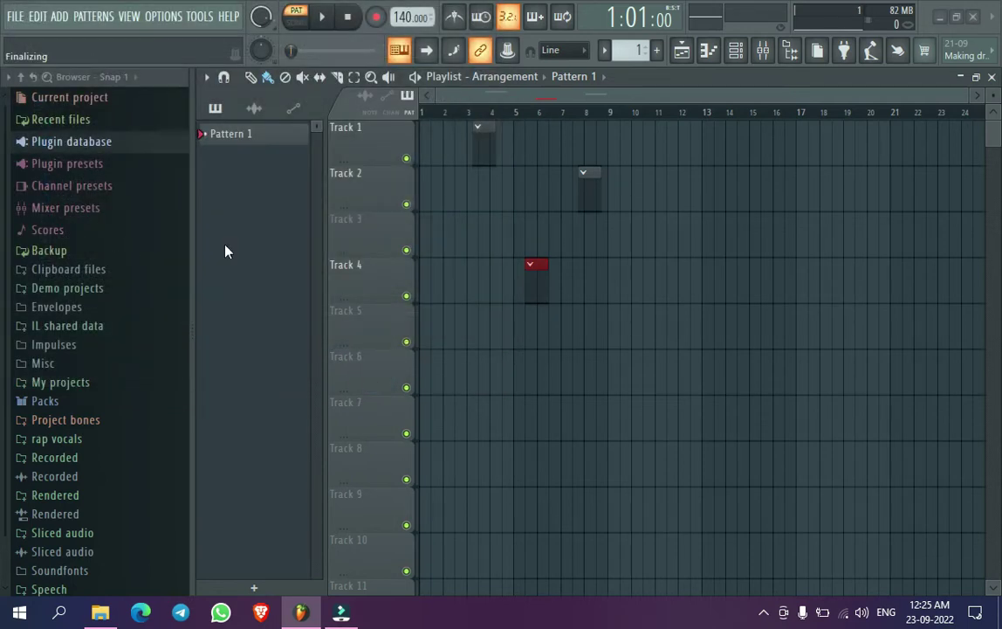
pyautogui.click(15, 16)
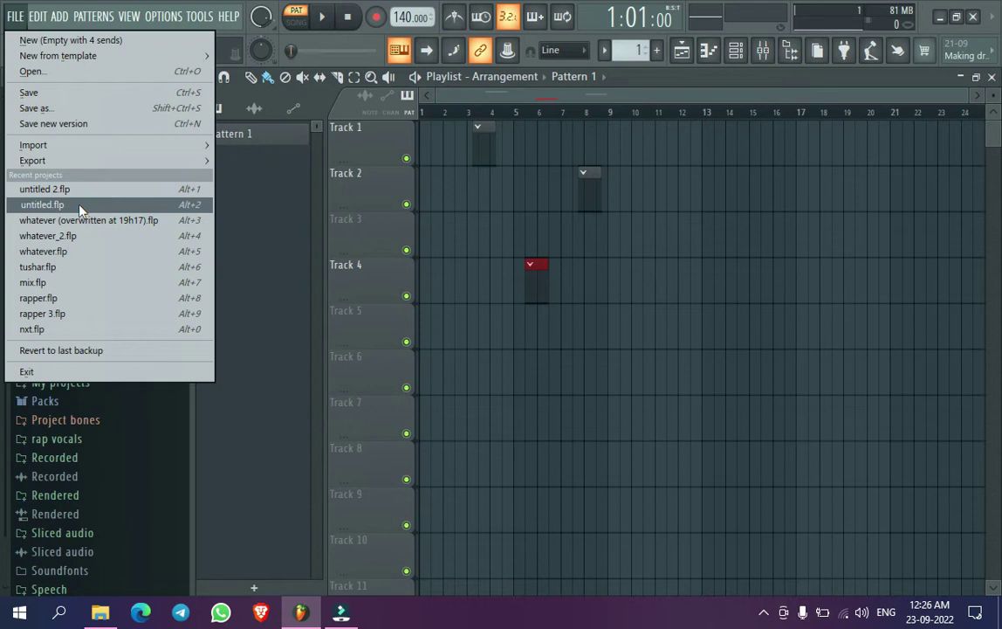
pyautogui.click(93, 108)
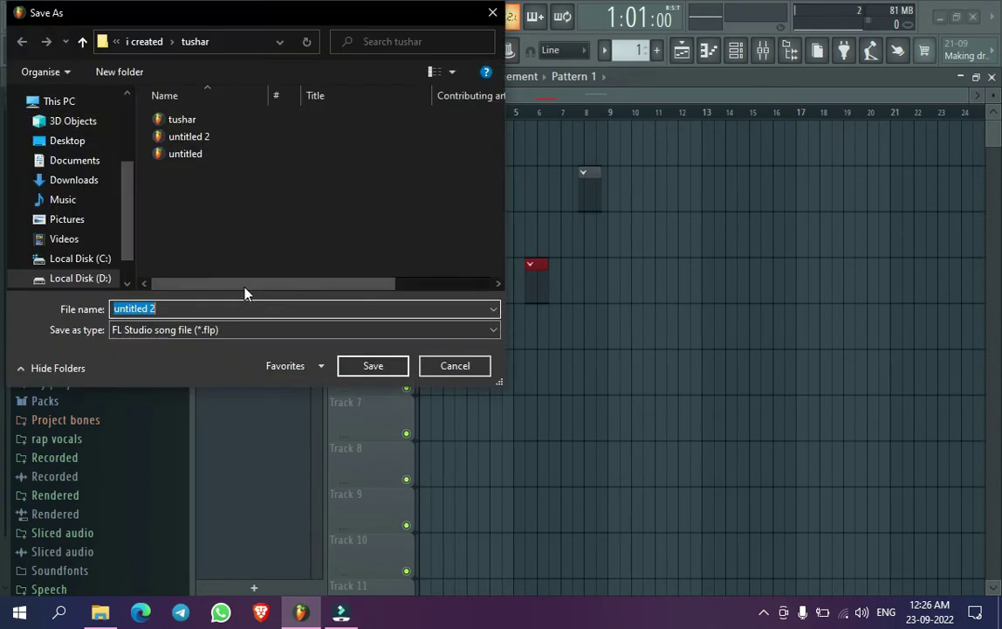
pyautogui.write('htfrrr')
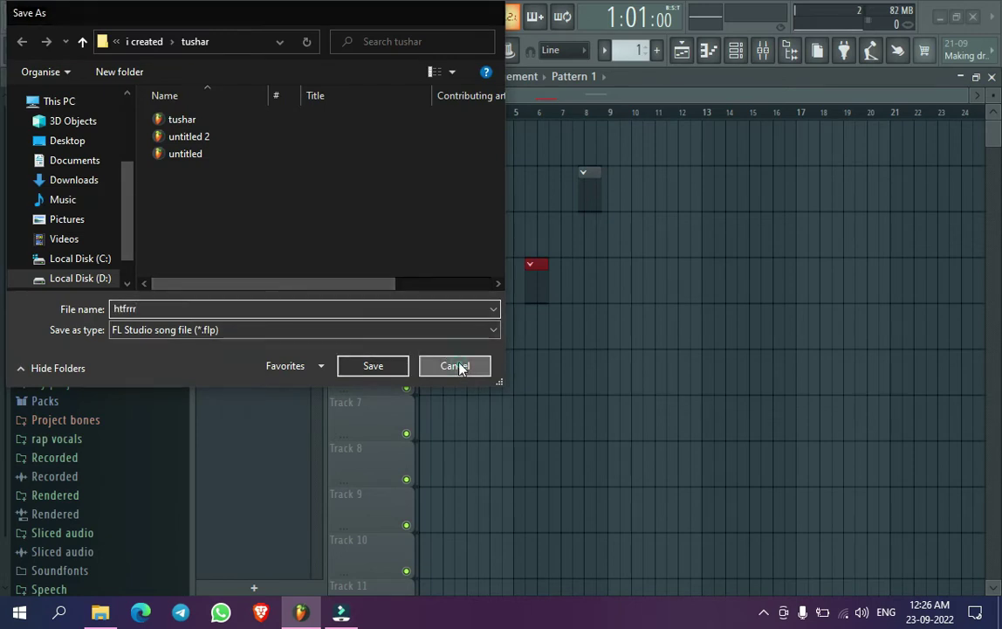
pyautogui.click(455, 365)
# - Save the project as a new version and view the project folder's files in the Save As dialog
pyautogui.click(16, 17)
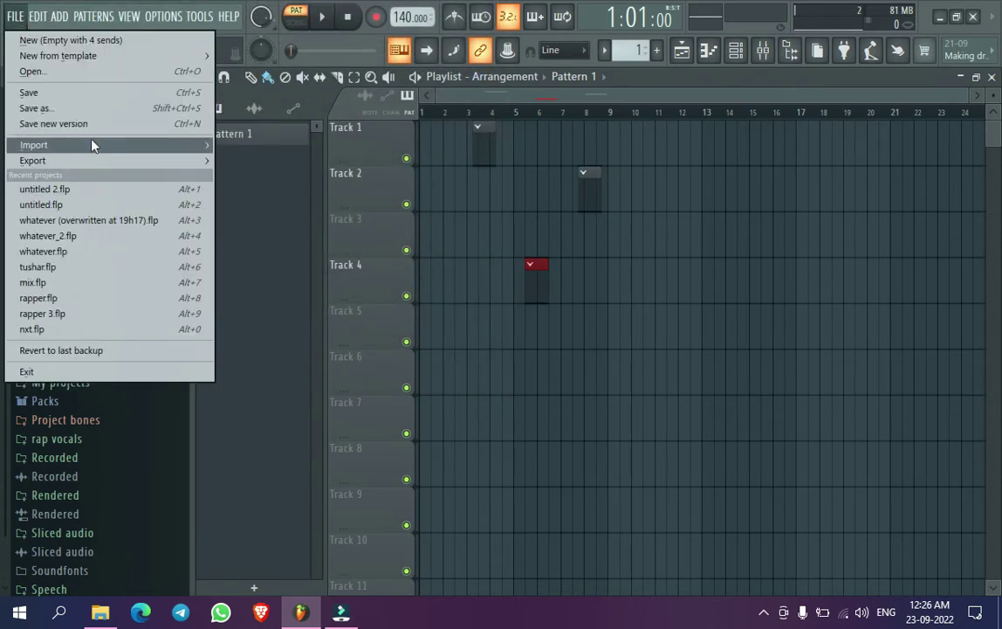
pyautogui.click(95, 132)
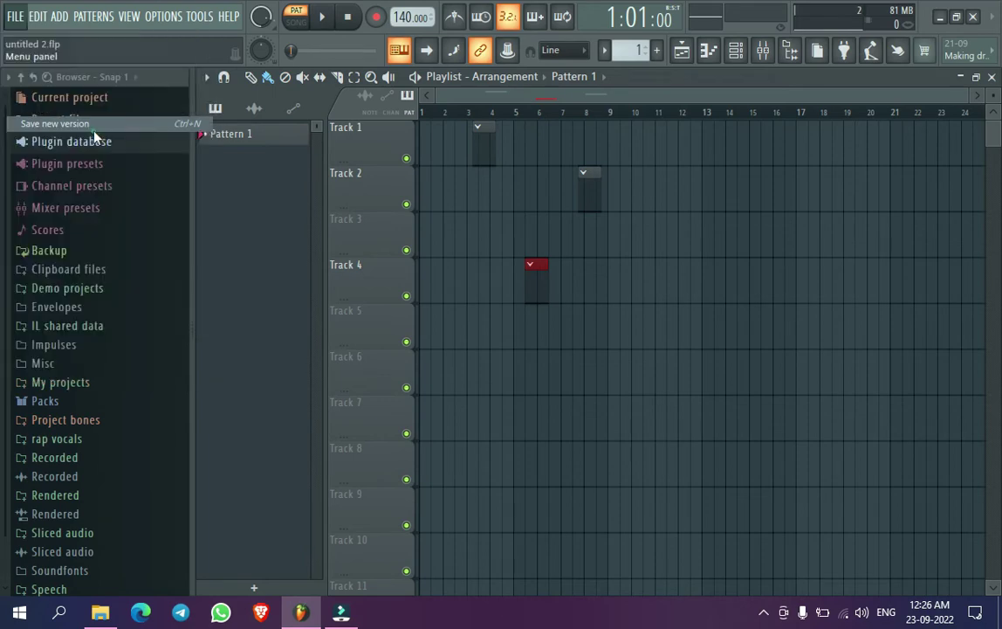
pyautogui.click(16, 17)
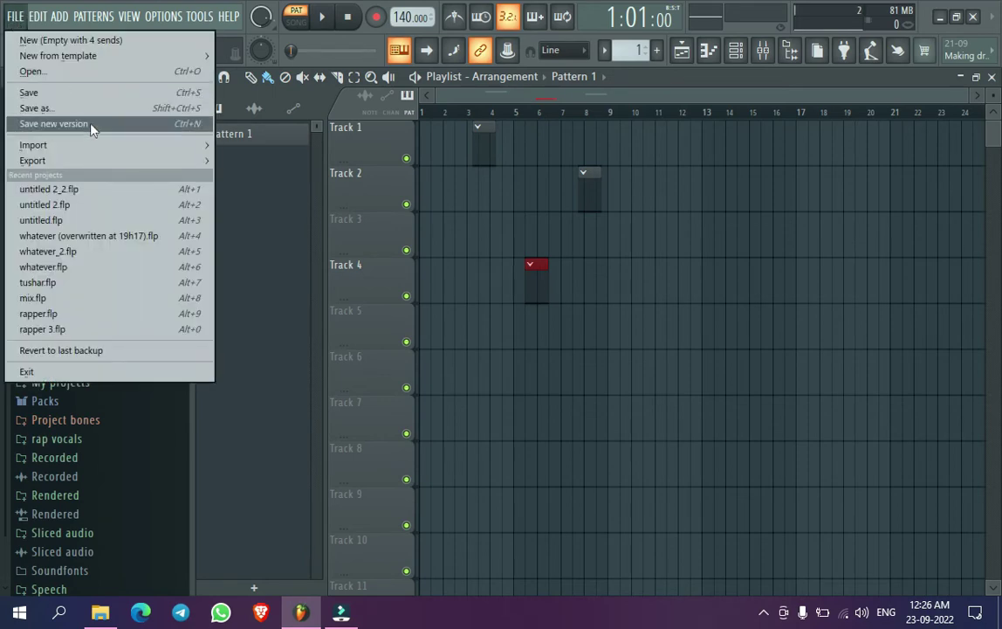
pyautogui.click(85, 105)
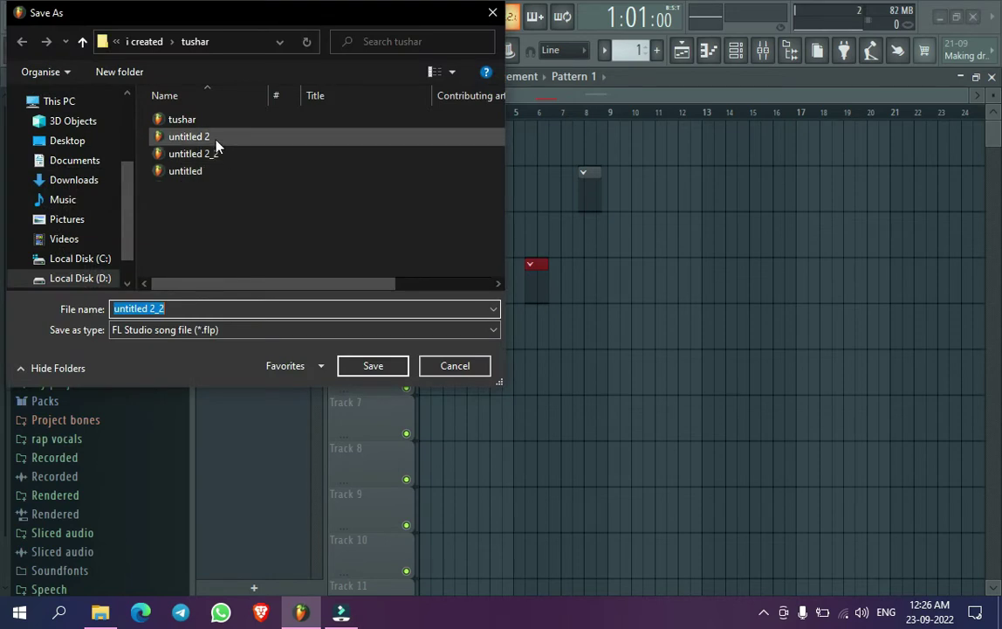
# - Delete the project files untitled 2_2 and untitled 2 from the folder, and close the dialog without saving
pyautogui.click(225, 155)
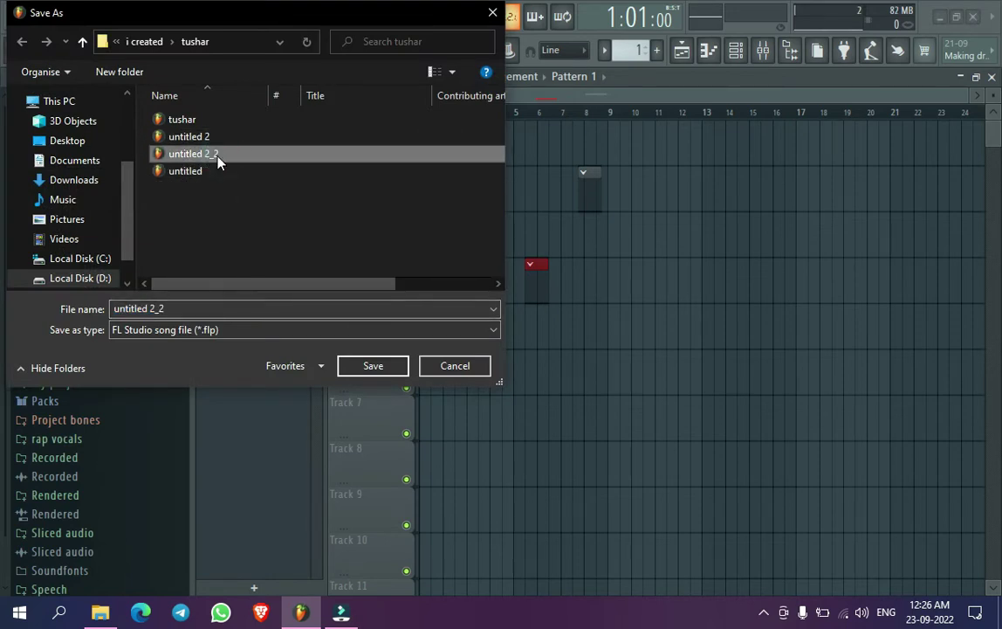
pyautogui.rightClick(218, 159)
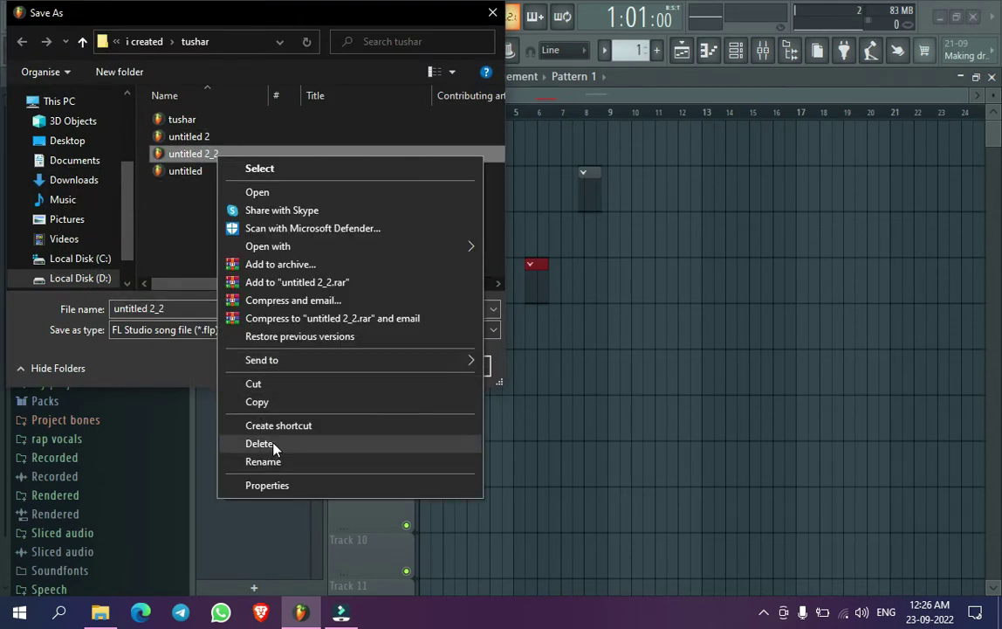
pyautogui.click(274, 445)
pyautogui.rightClick(206, 138)
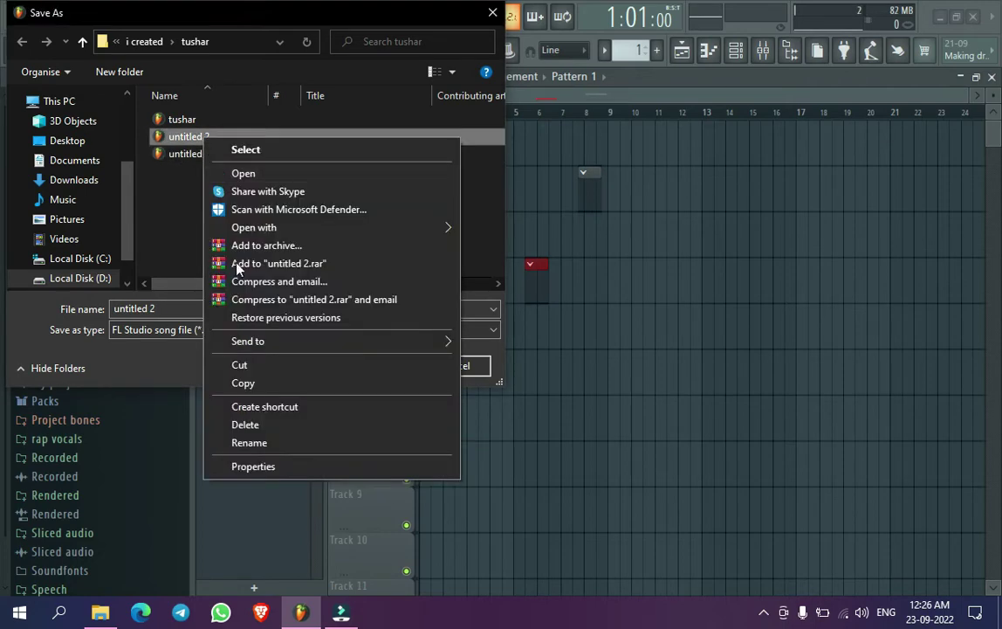
pyautogui.click(269, 422)
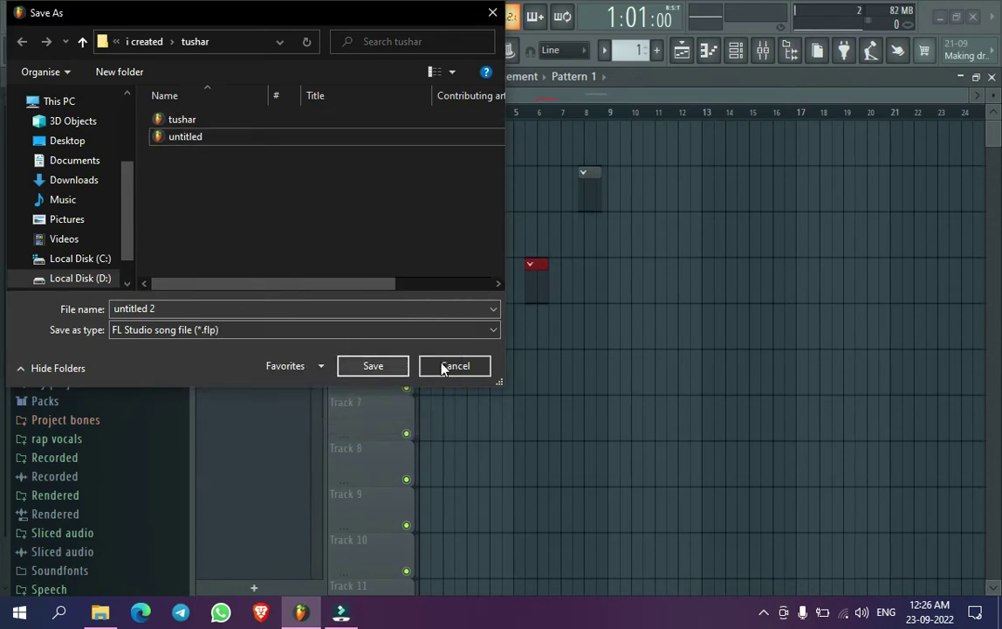
pyautogui.click(449, 365)
# - Save a new version of the project again and check for untitled 2_2 in the dialog for opening a project
pyautogui.click(15, 15)
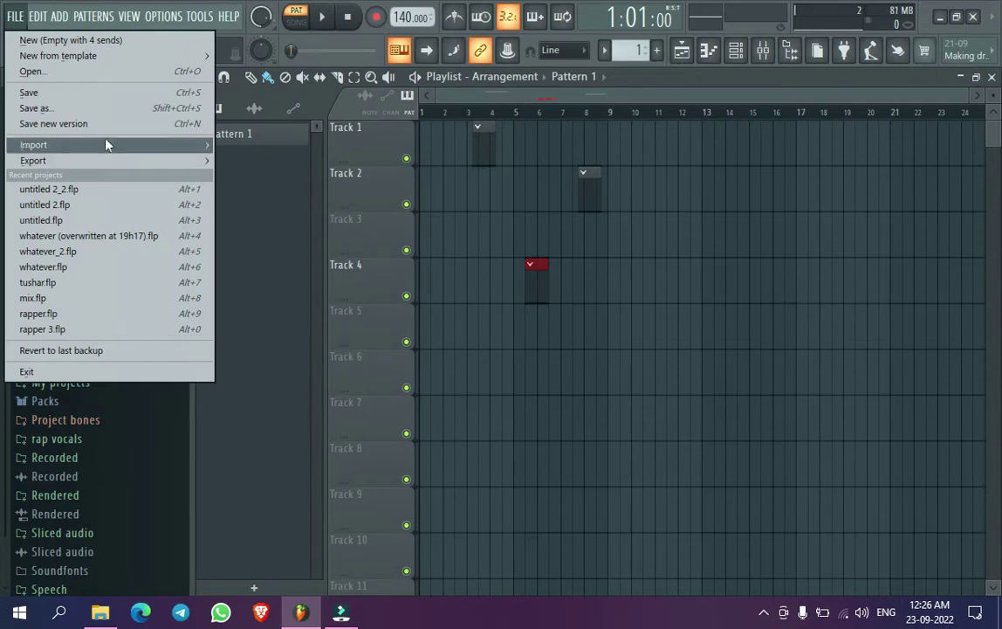
pyautogui.click(109, 131)
pyautogui.click(15, 15)
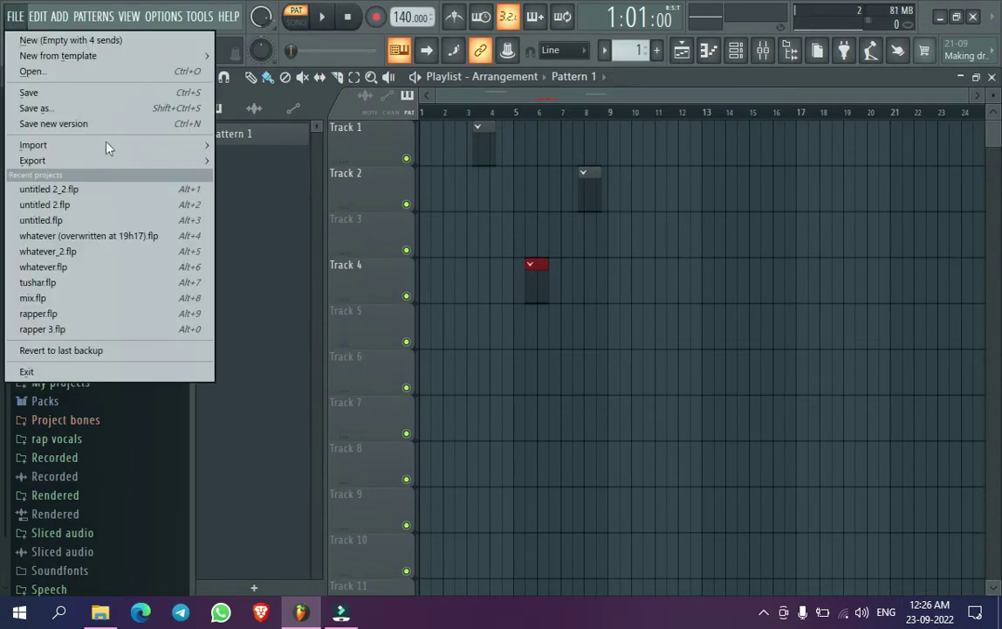
pyautogui.click(83, 72)
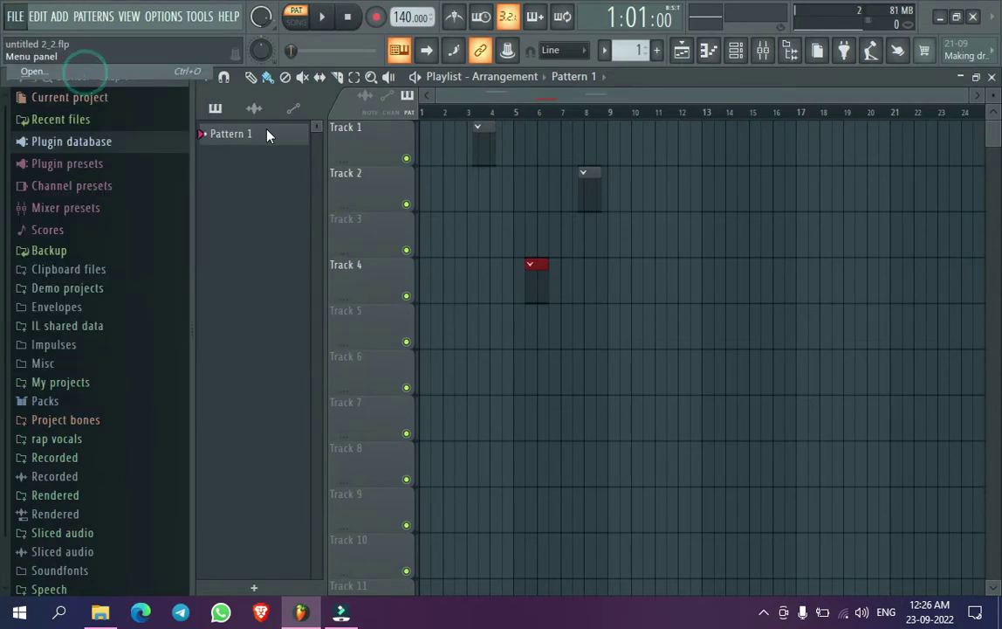
pyautogui.click(213, 138)
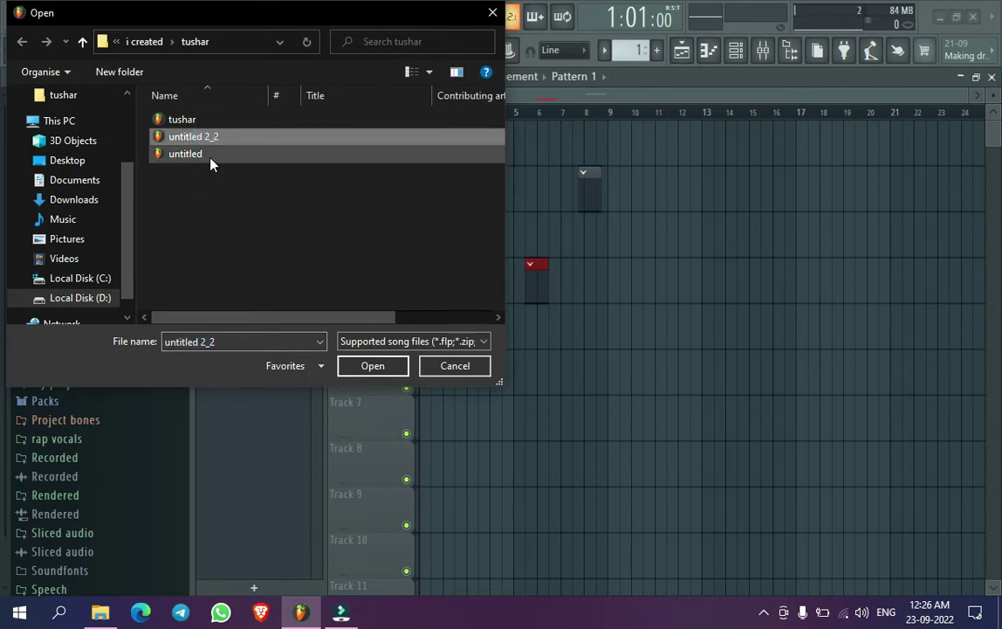
pyautogui.click(450, 365)
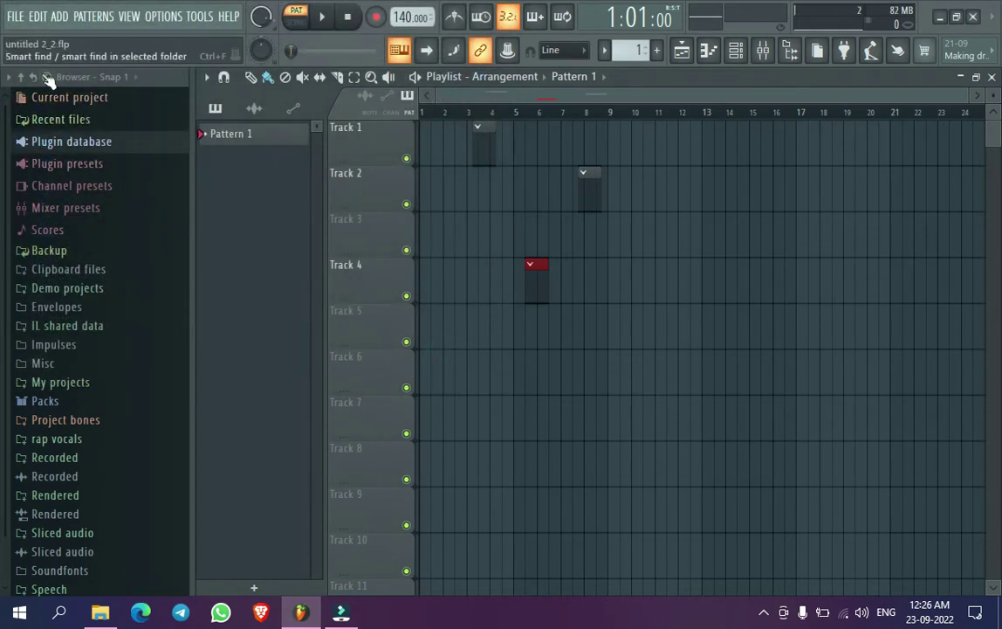
# - Review the import and export options, and view the rendering folder selection for exporting all playlist tracks without exporting
pyautogui.click(15, 16)
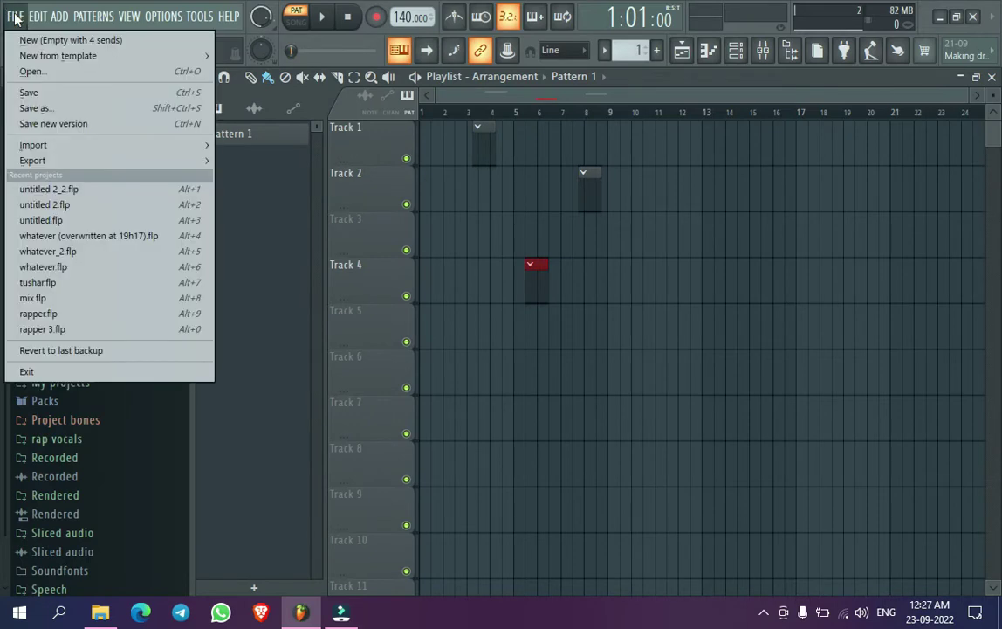
pyautogui.click(38, 16)
pyautogui.click(11, 18)
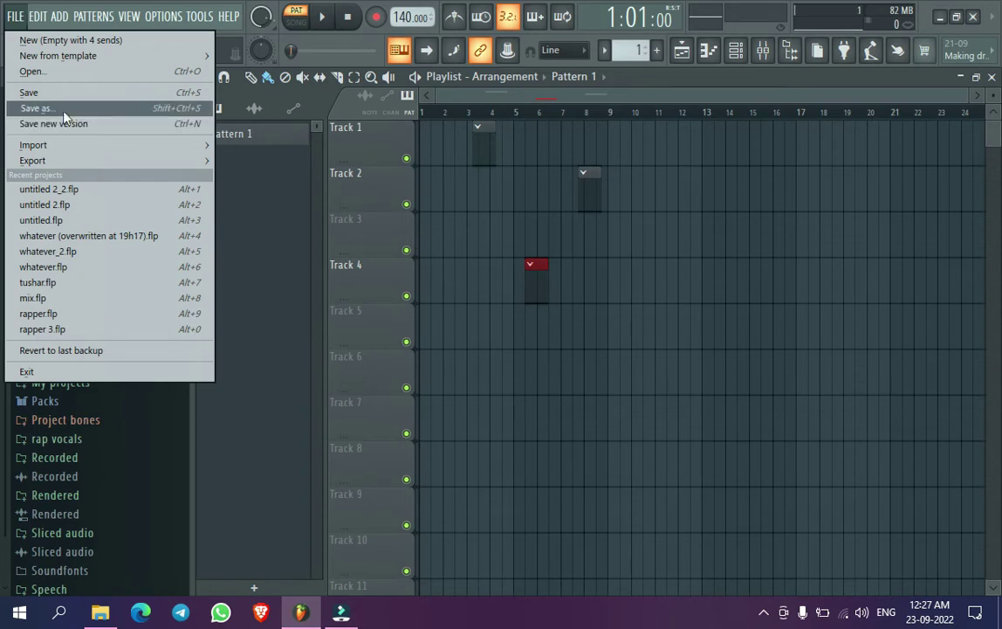
pyautogui.moveTo(66, 146)
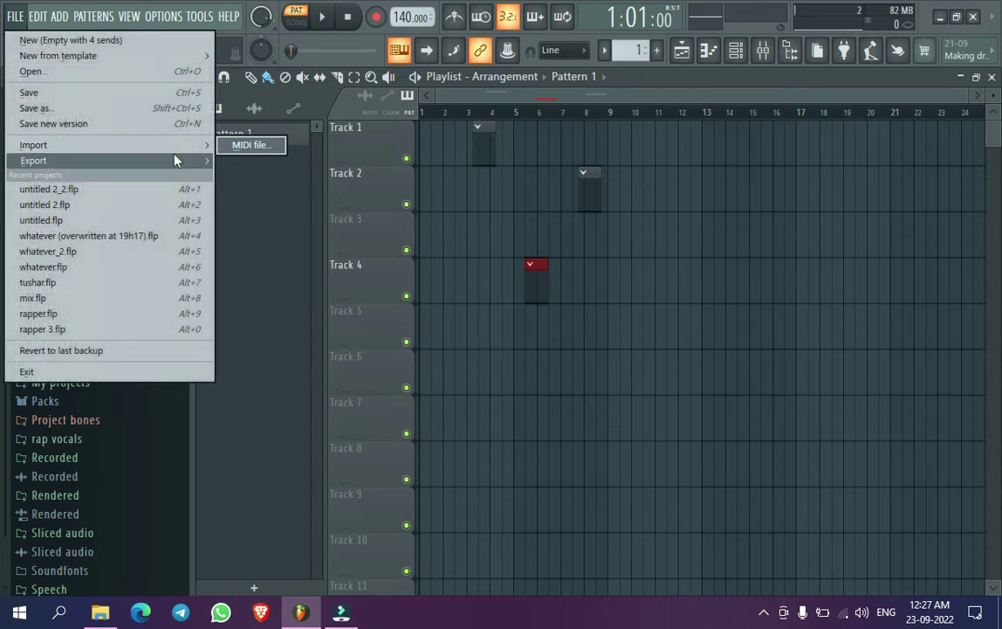
pyautogui.moveTo(174, 160)
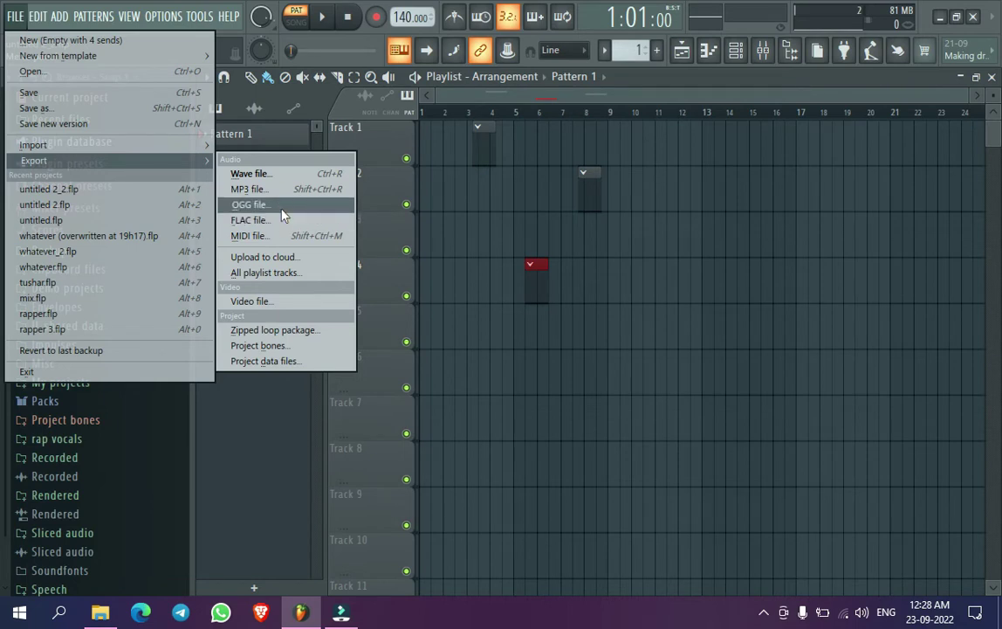
pyautogui.click(306, 269)
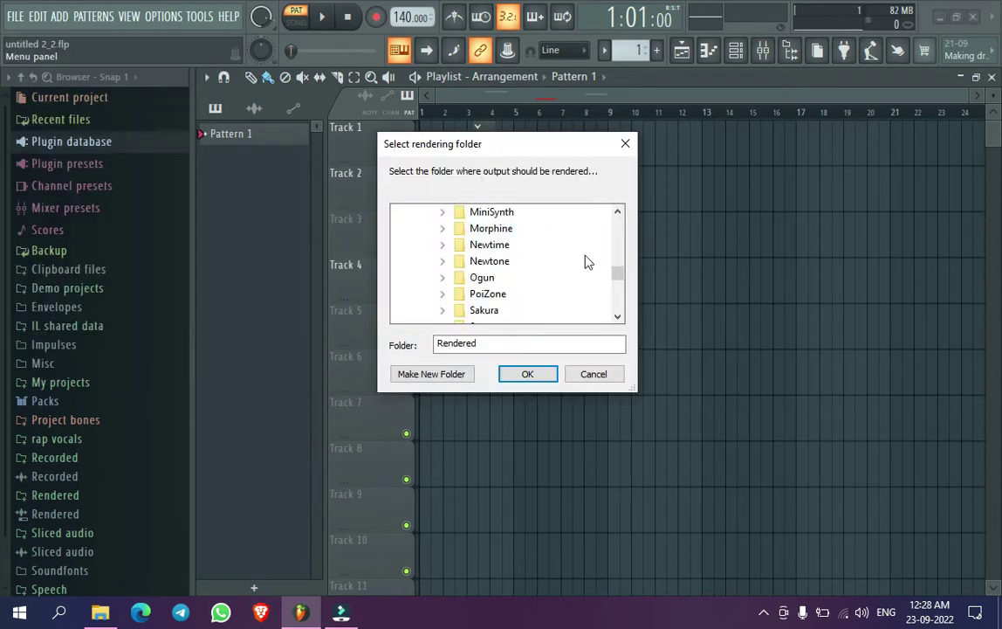
pyautogui.click(607, 371)
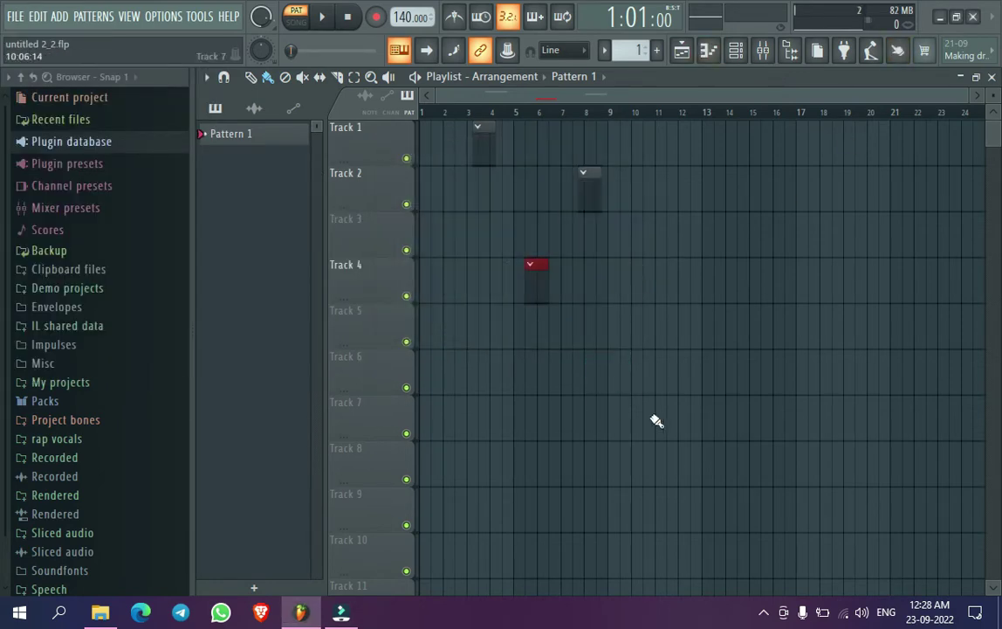
# - Place Pattern 1 clips at bar 3 on Tracks 2, 5 and 6, and in bar 2 on Track 7
pyautogui.click(468, 198)
pyautogui.click(473, 325)
pyautogui.click(473, 371)
pyautogui.click(461, 417)
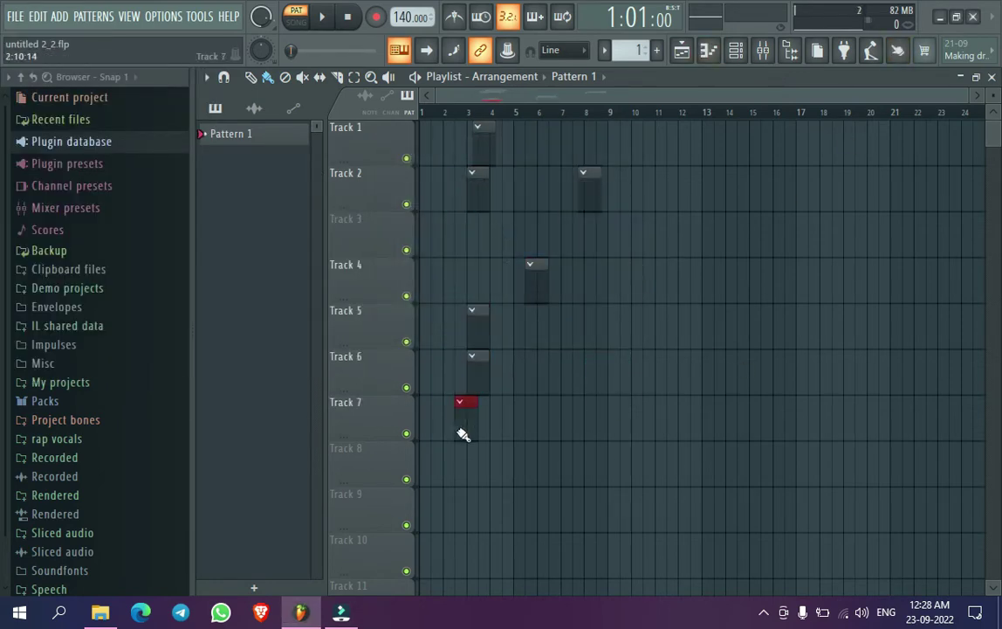
# - Place Pattern 1 clips at bar 3 on Tracks 8 and 9, and midway through bar 3 on Track 10
pyautogui.click(472, 462)
pyautogui.click(474, 508)
pyautogui.click(478, 548)
pyautogui.scroll(-3, 467, 327)
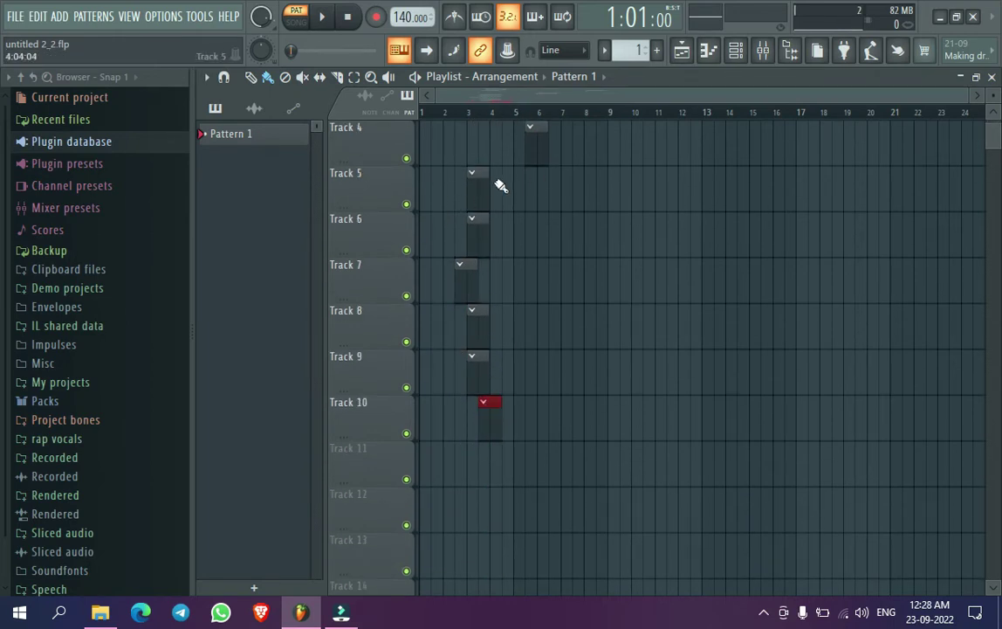
# - View the rendering folder selection for exporting all playlist tracks, and cancel without exporting
pyautogui.click(17, 18)
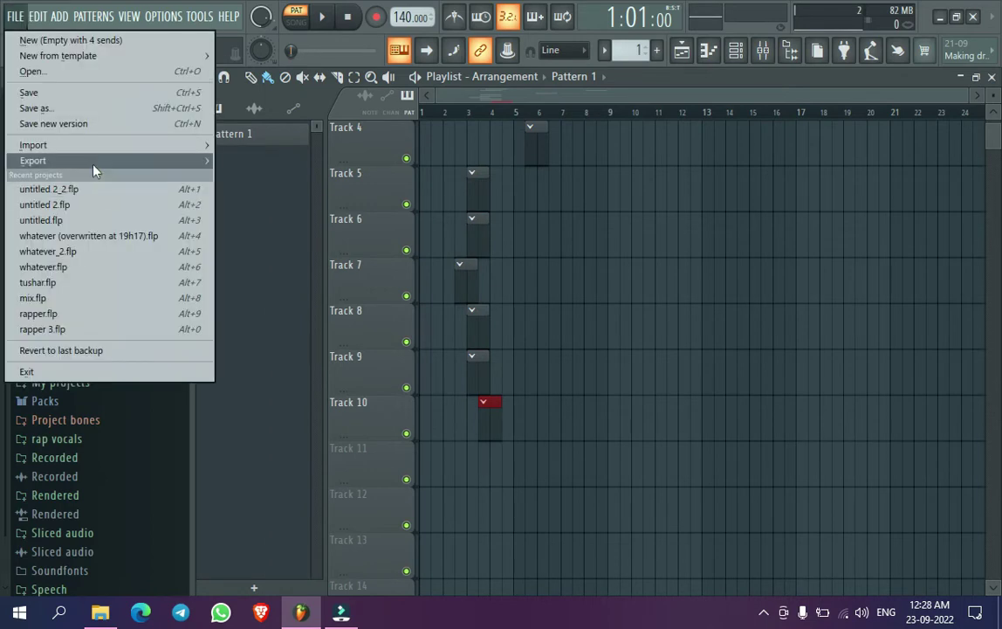
pyautogui.moveTo(99, 158)
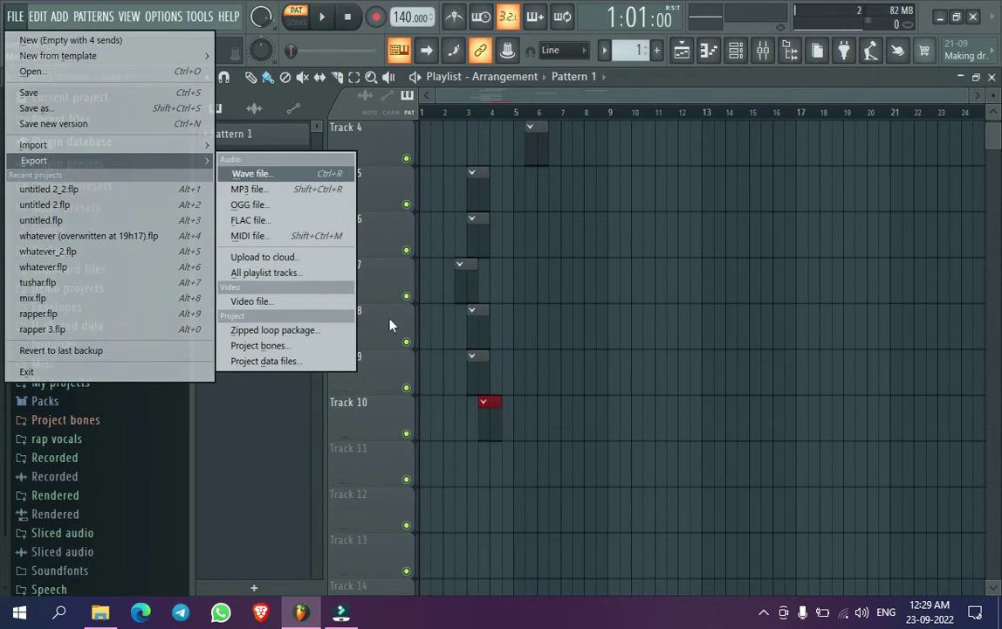
pyautogui.click(307, 273)
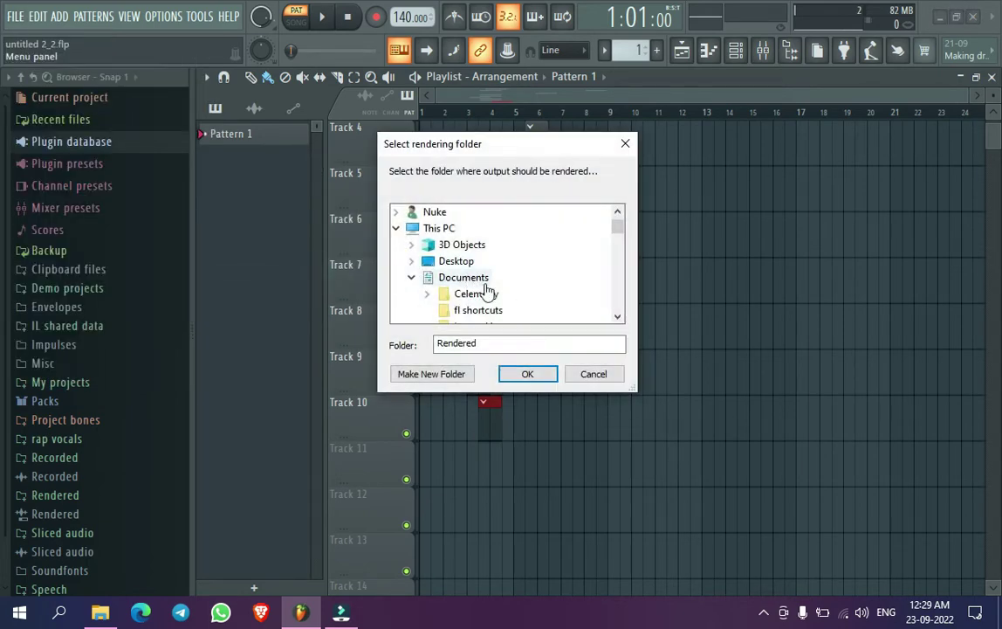
pyautogui.scroll(-10, 493, 291)
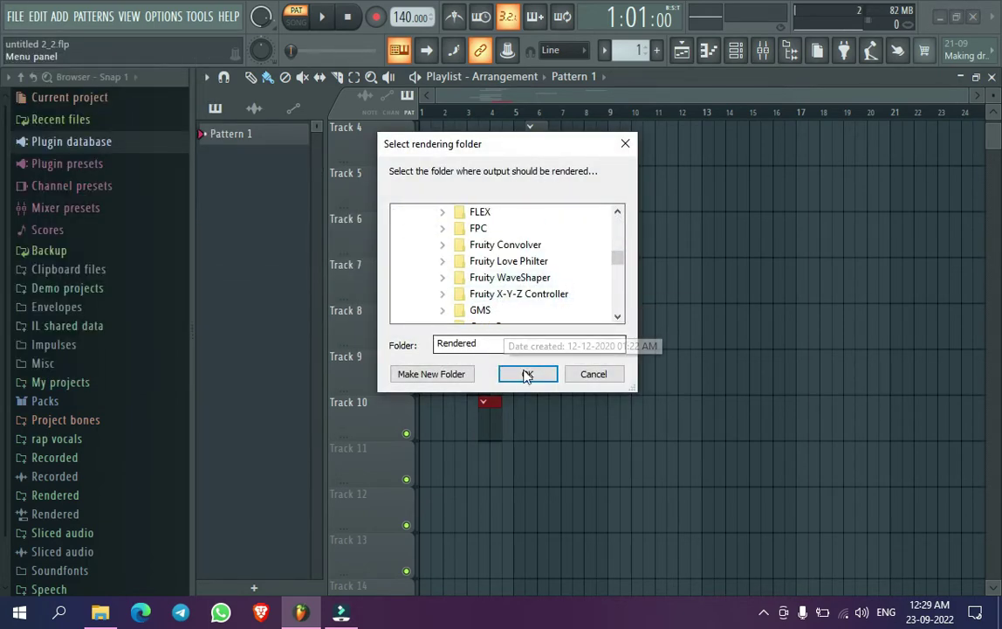
pyautogui.click(593, 375)
# - Browse the Video wizard presets for a video file export, and close it without keeping the Visualizer plugin
pyautogui.click(15, 16)
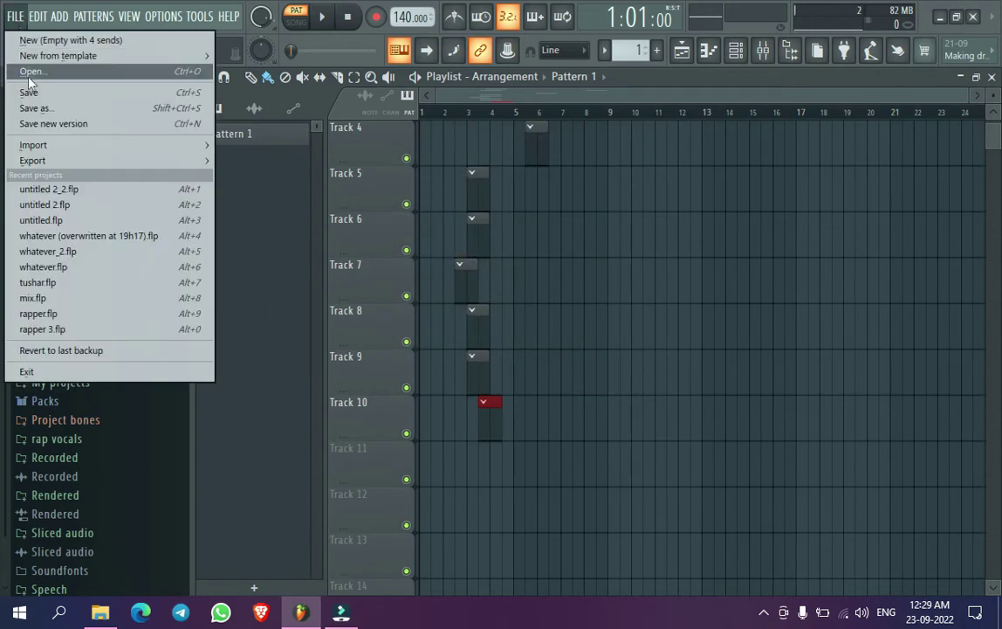
pyautogui.moveTo(63, 161)
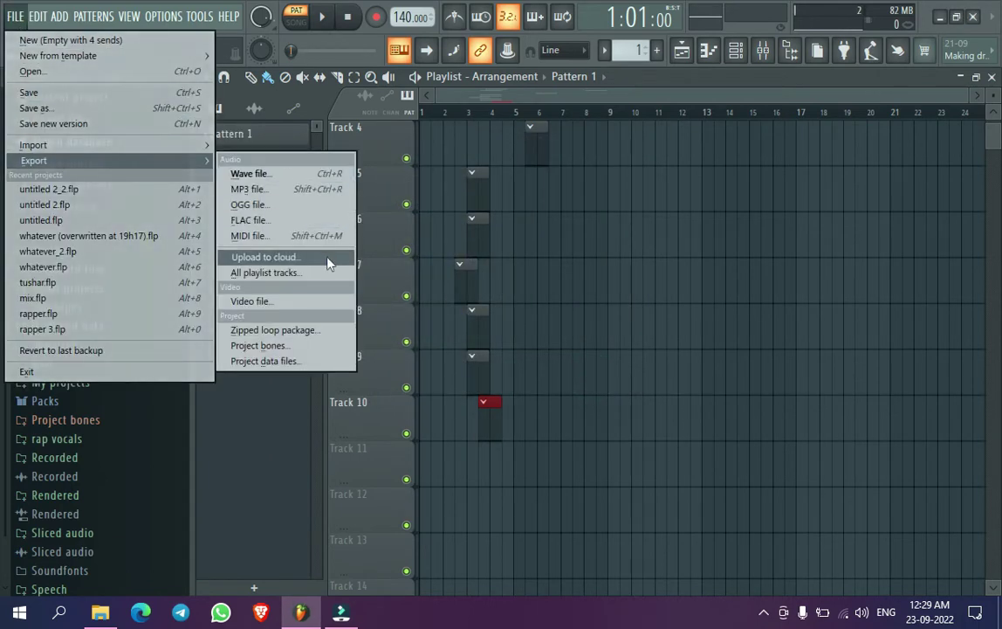
pyautogui.click(330, 302)
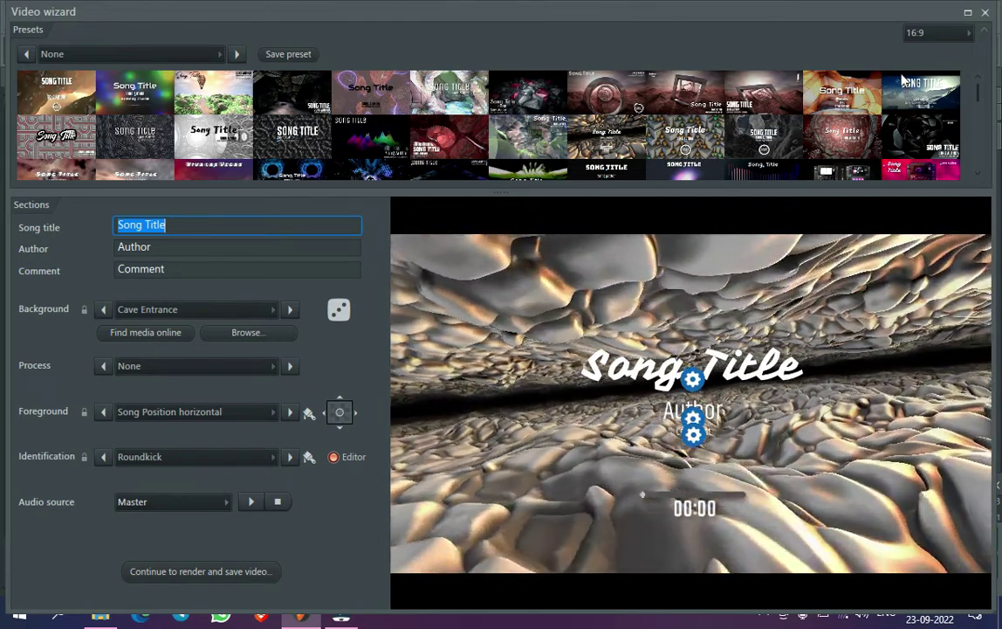
pyautogui.scroll(-2, 758, 140)
pyautogui.scroll(-3, 758, 139)
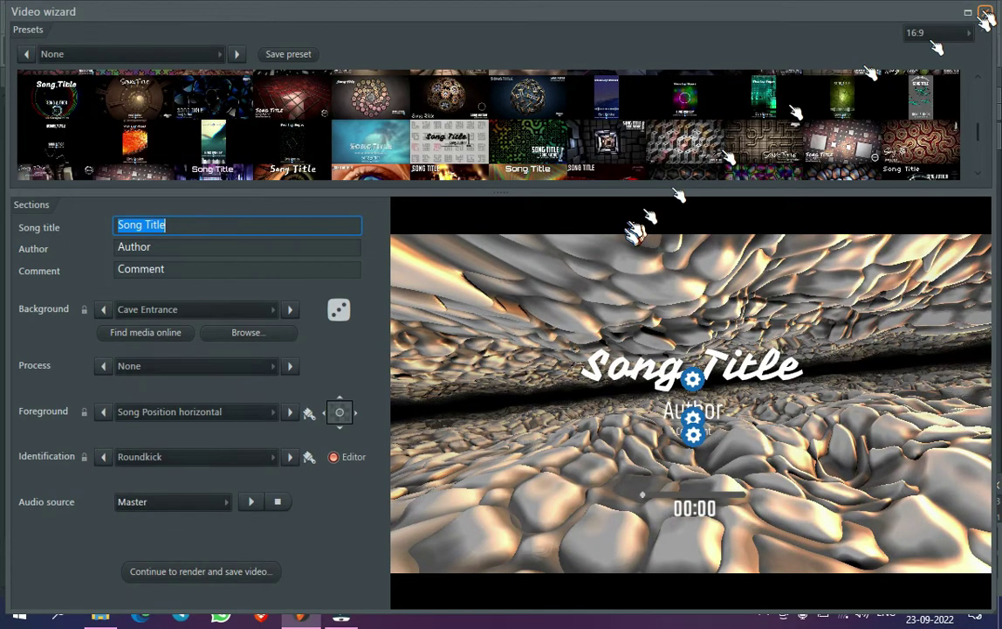
pyautogui.click(984, 14)
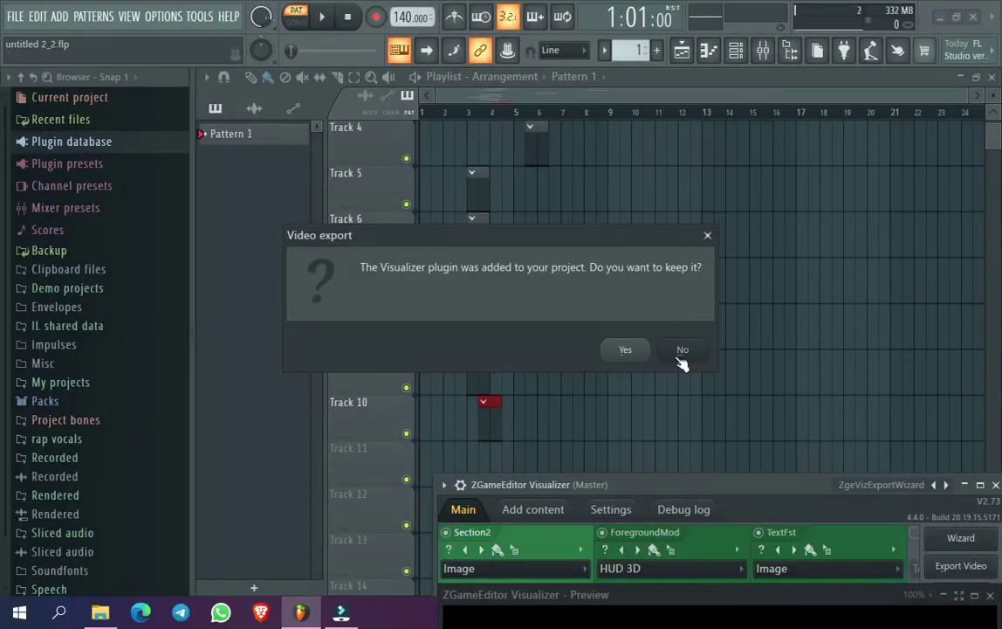
pyautogui.click(678, 350)
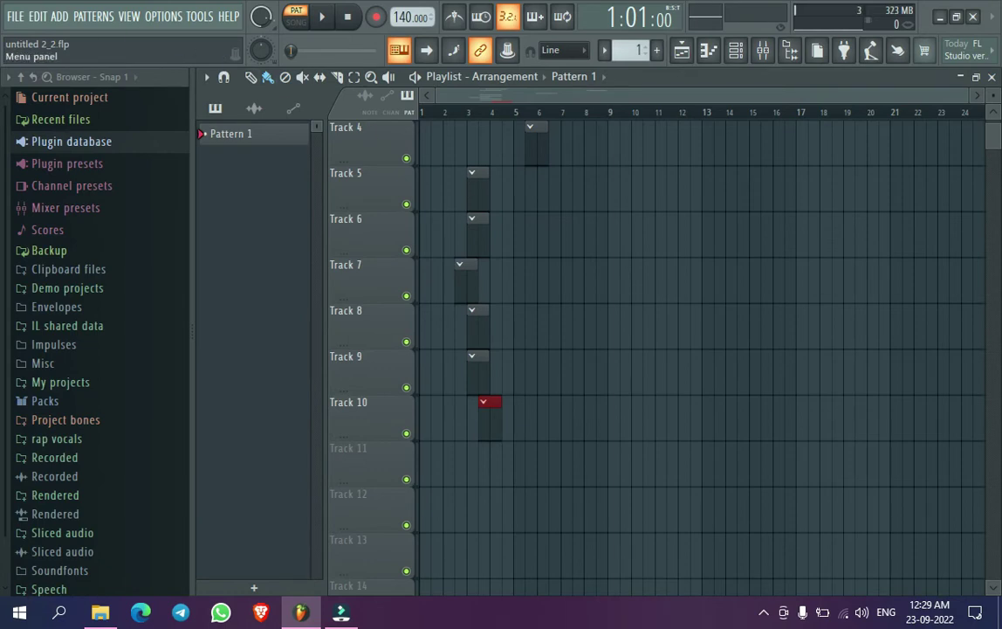
# - View the save dialog for exporting the project as a zipped loop package, and cancel it without saving
pyautogui.click(13, 15)
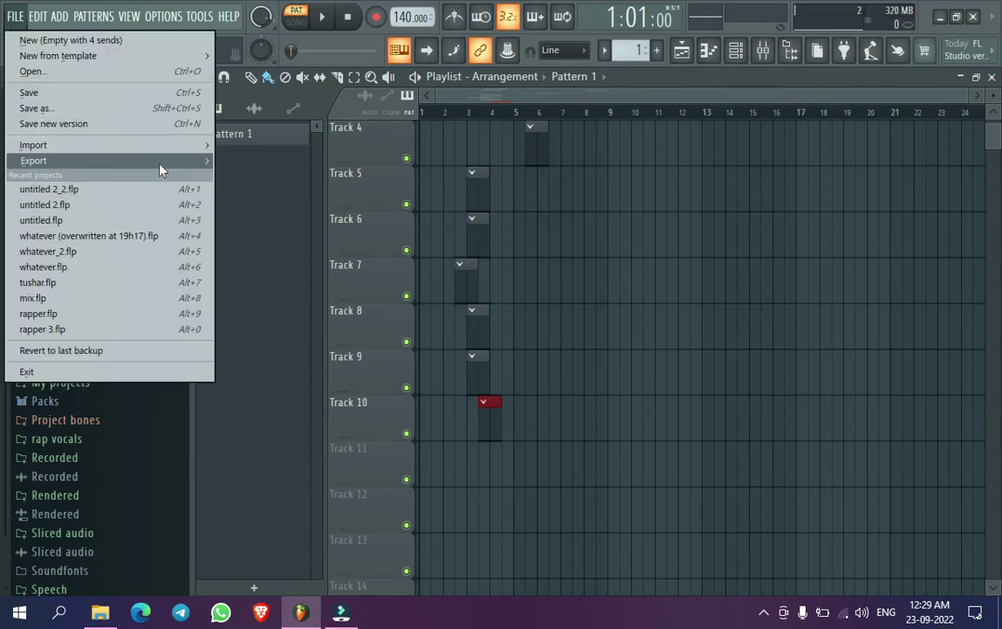
pyautogui.moveTo(160, 169)
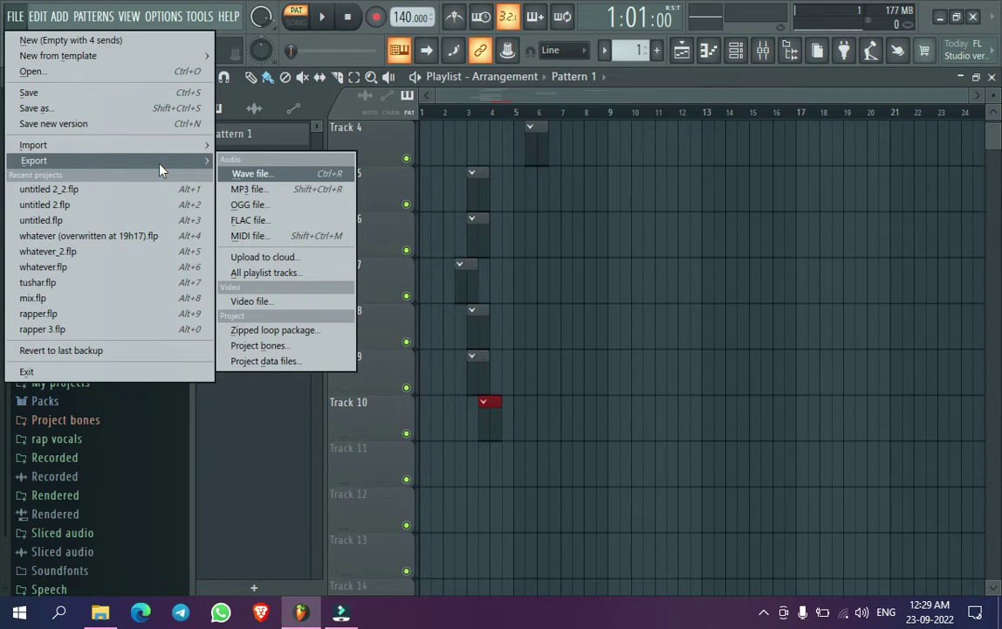
pyautogui.click(337, 333)
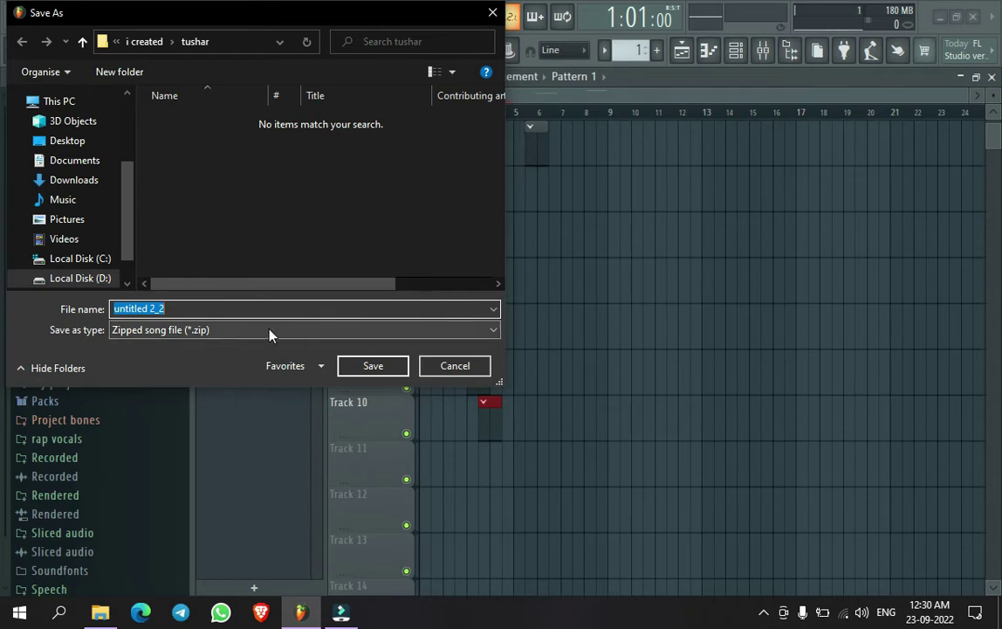
pyautogui.click(451, 367)
pyautogui.click(15, 16)
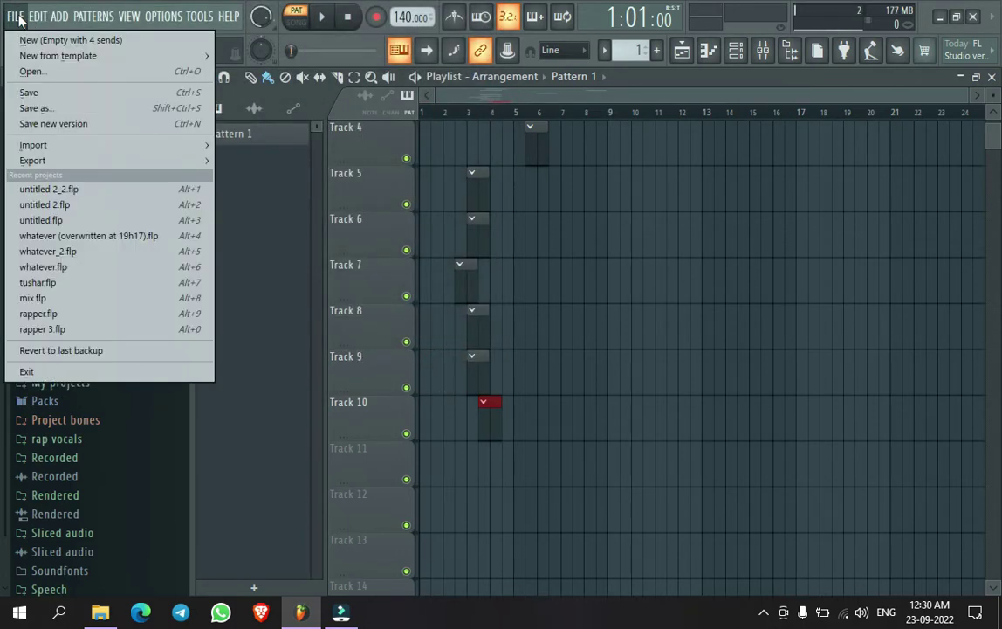
pyautogui.moveTo(69, 159)
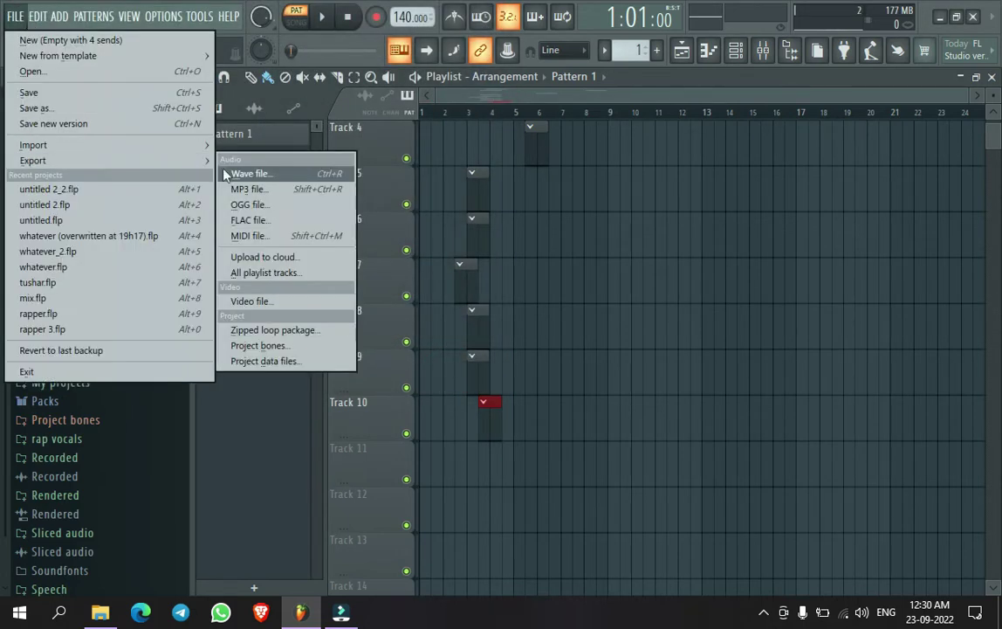
pyautogui.click(308, 337)
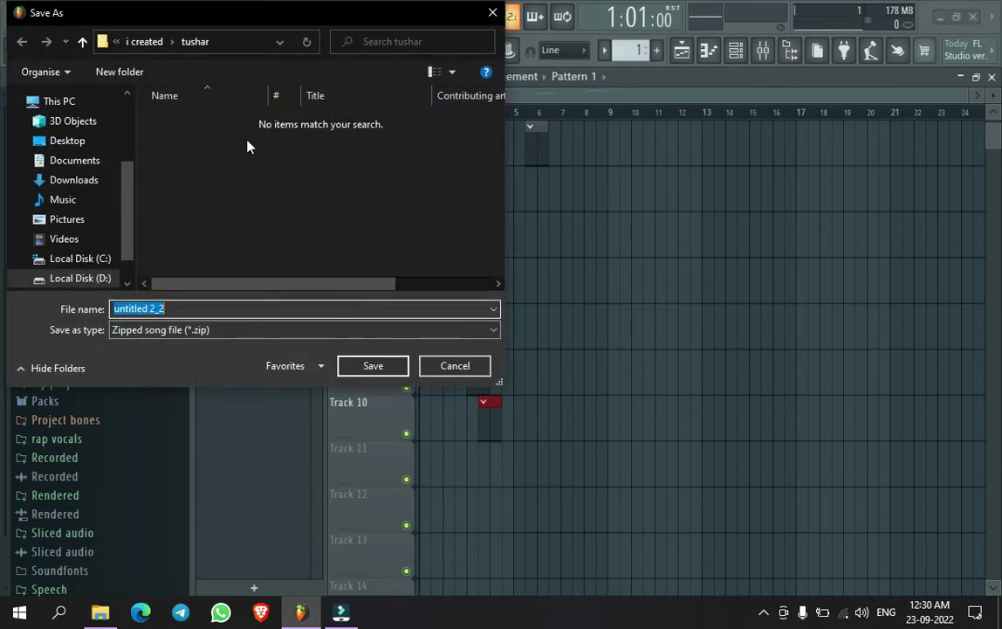
pyautogui.click(469, 366)
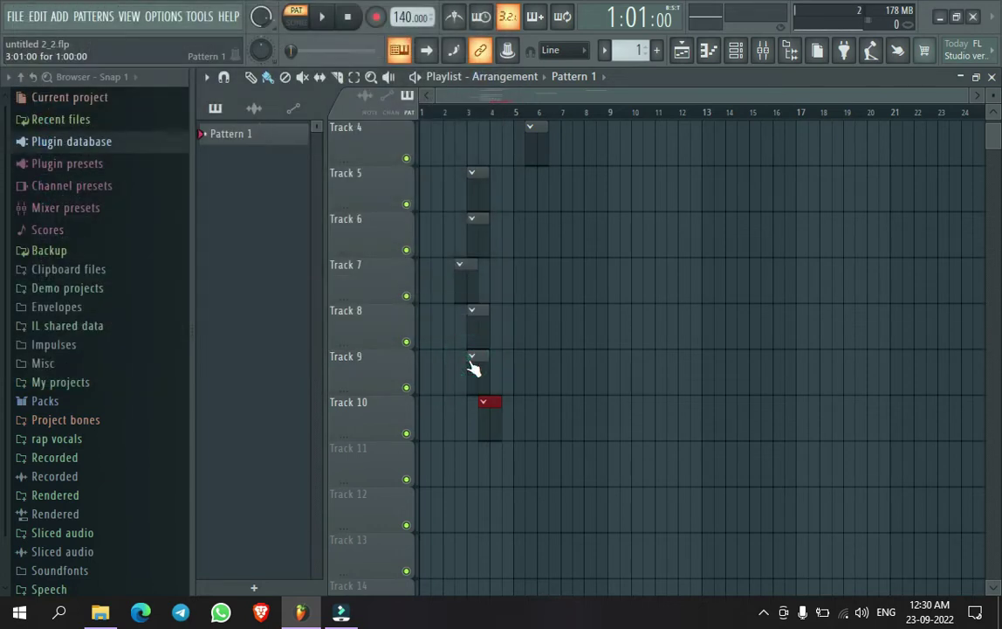
# - Review the project export options, and view the effects available for slot 2 of Insert 1 in the mixer
pyautogui.click(14, 16)
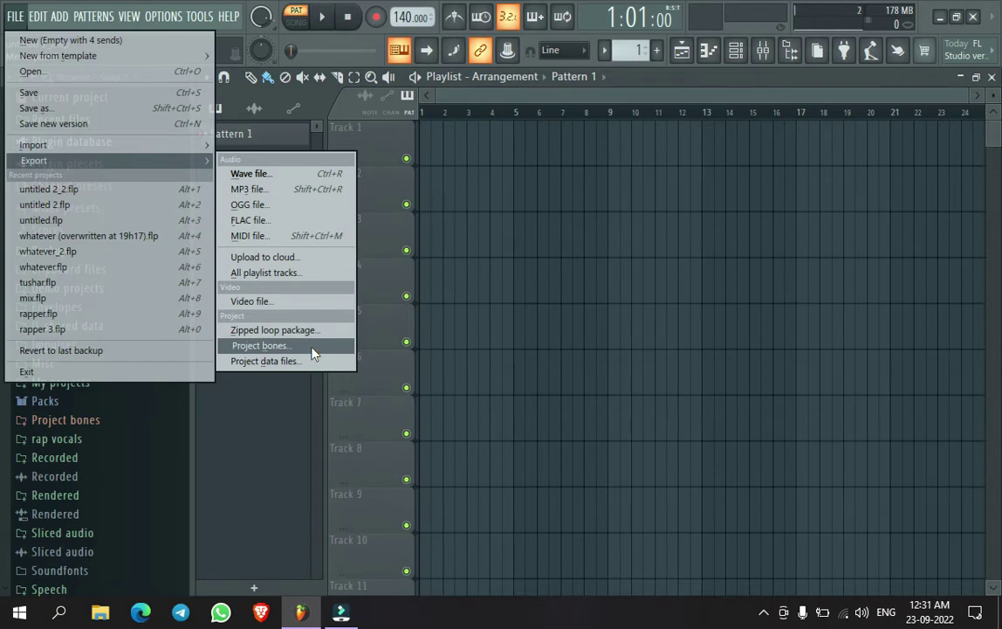
pyautogui.click(763, 50)
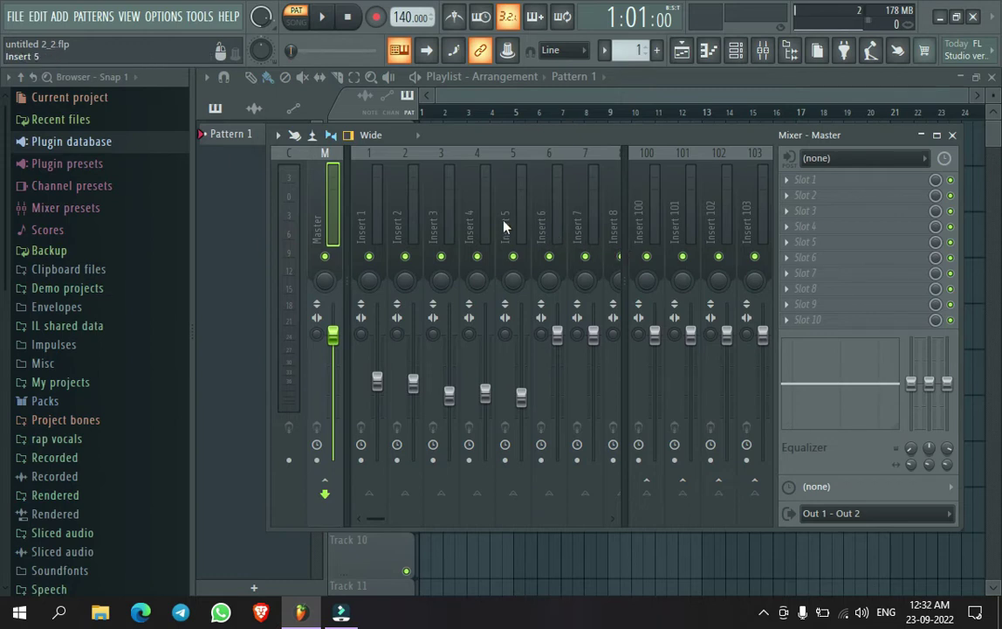
pyautogui.click(367, 201)
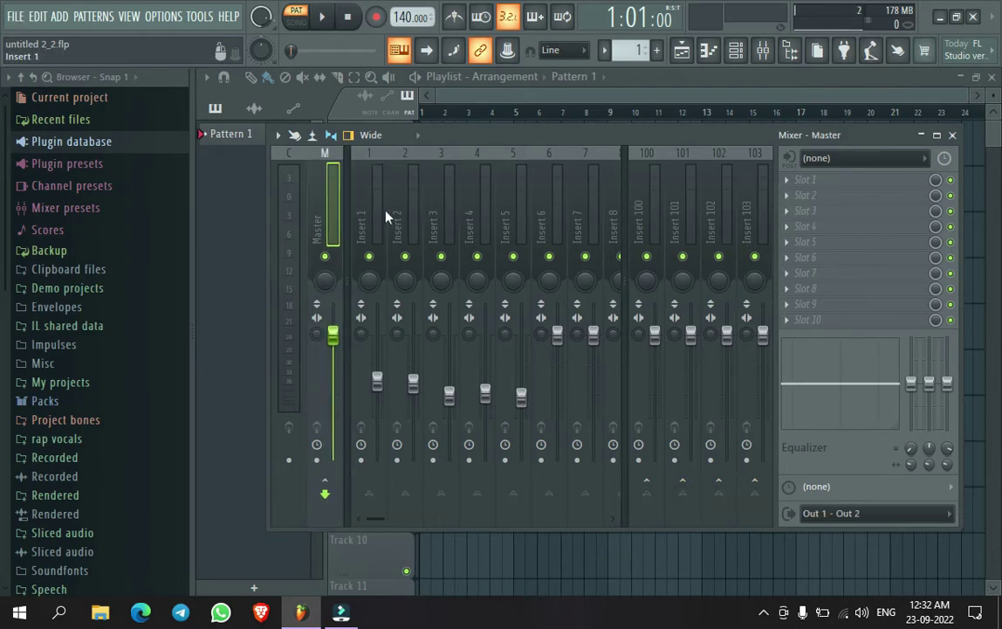
pyautogui.click(387, 210)
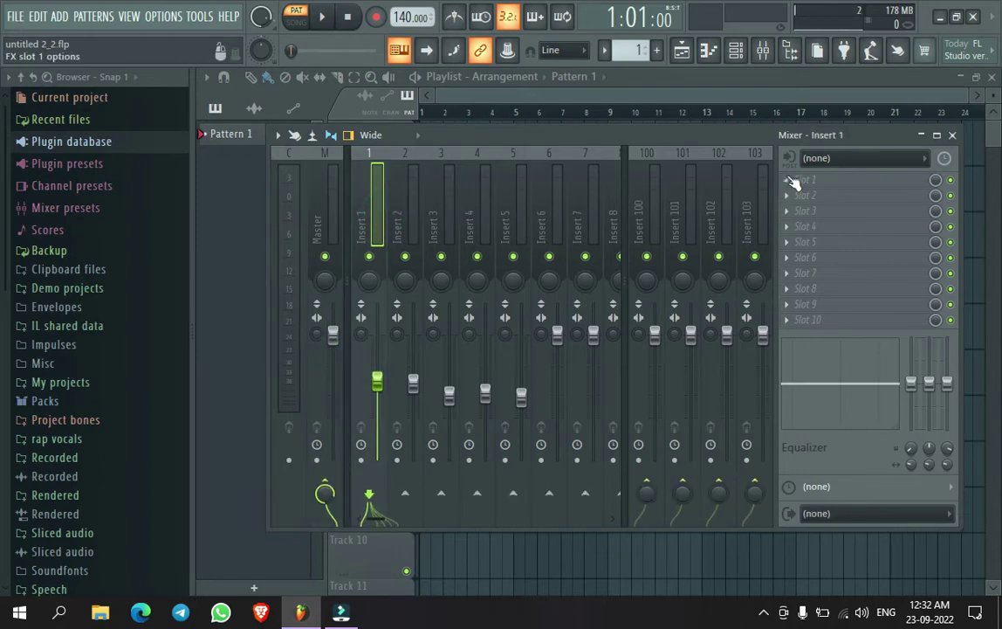
pyautogui.click(832, 195)
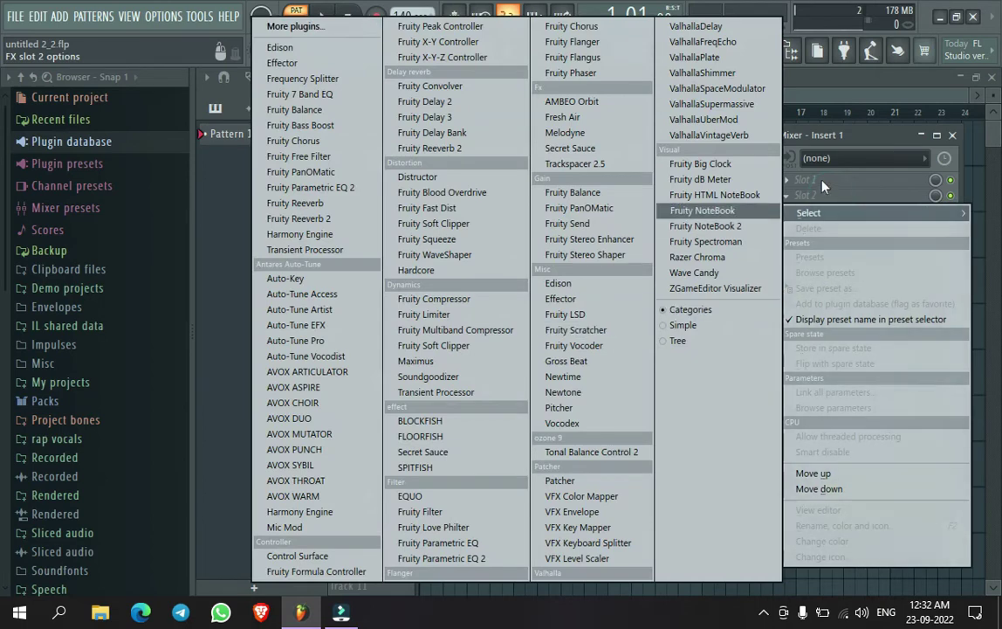
pyautogui.click(861, 137)
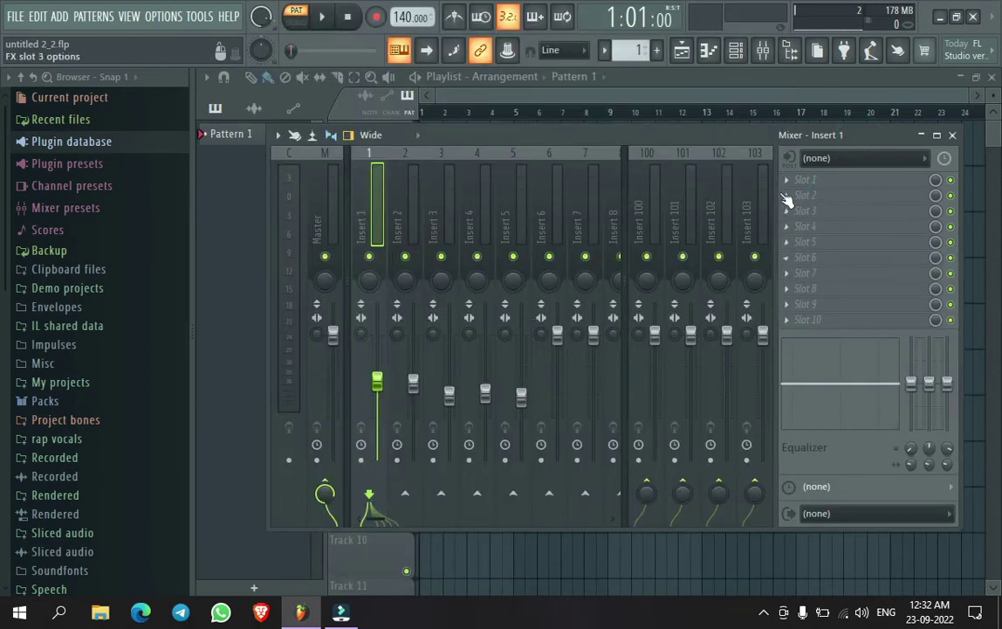
# - Examine the mixer tracks from Insert 1 to Insert 125 and compare their effect slots and routing with the Master track
pyautogui.click(412, 178)
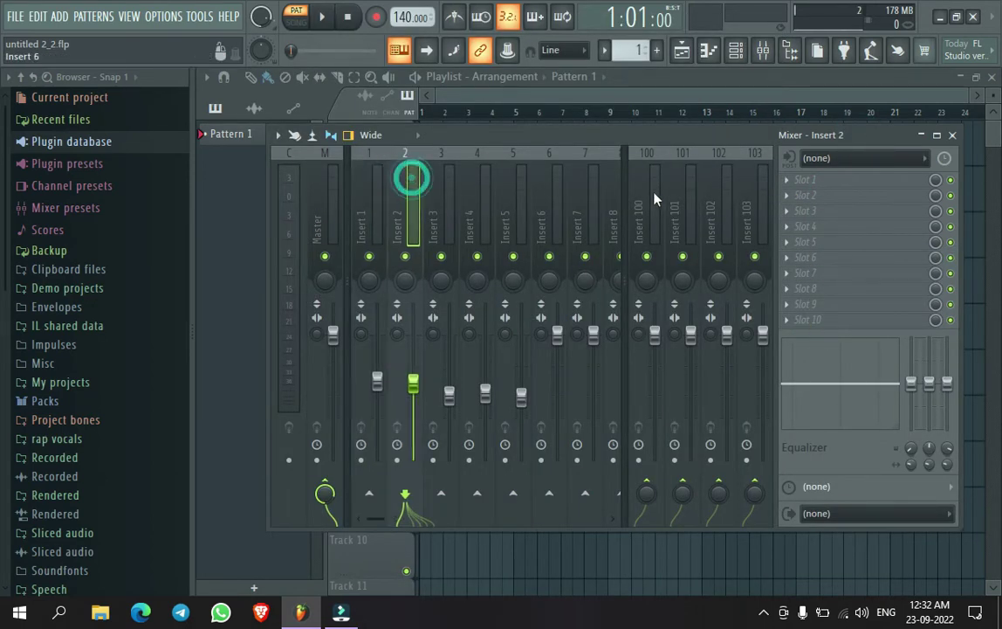
pyautogui.scroll(-10, 570, 194)
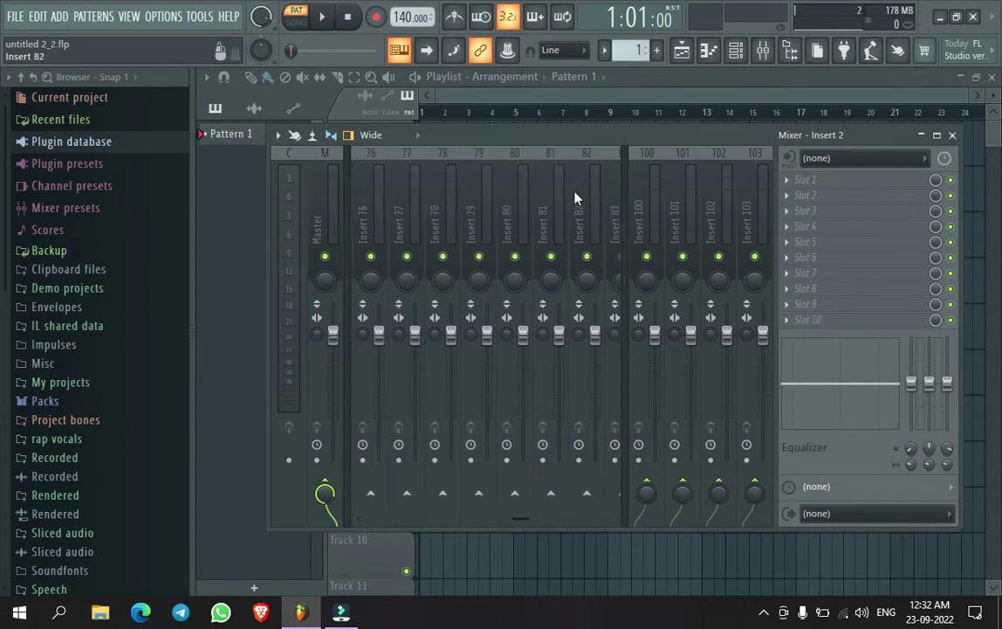
pyautogui.scroll(-6, 578, 203)
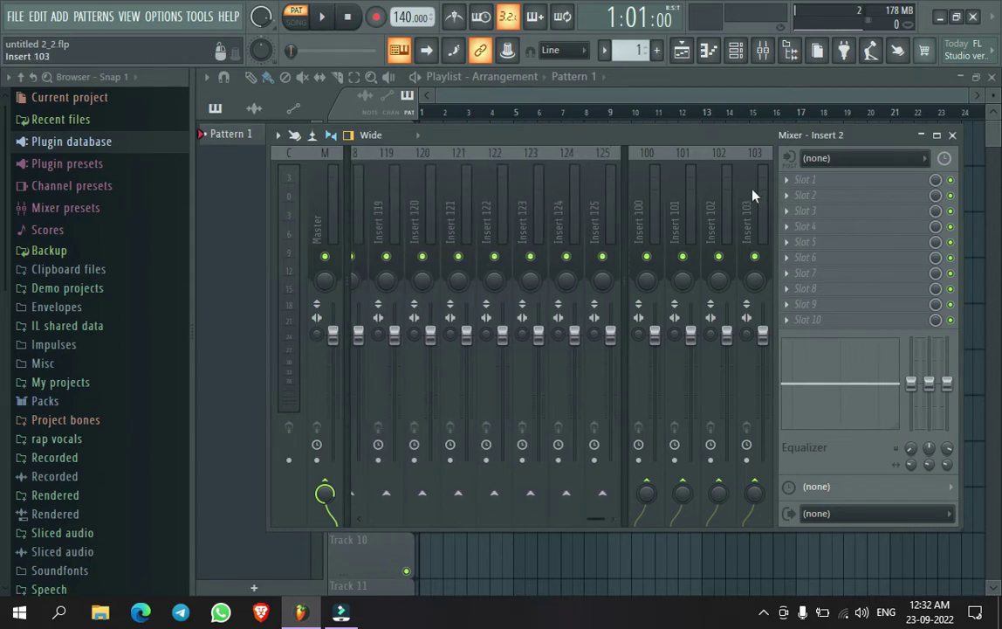
pyautogui.scroll(12, 594, 188)
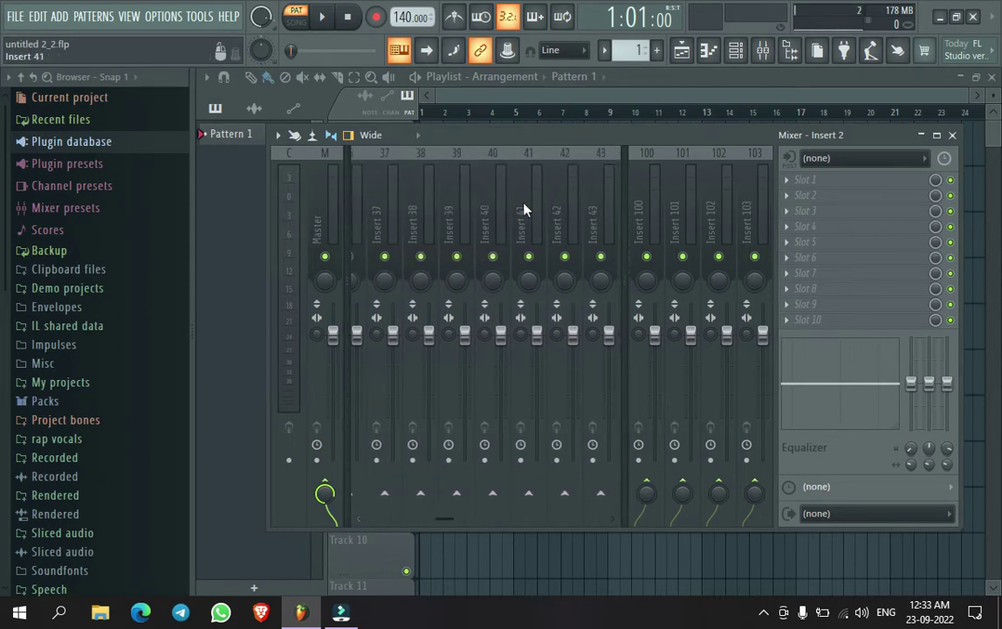
pyautogui.scroll(5, 524, 210)
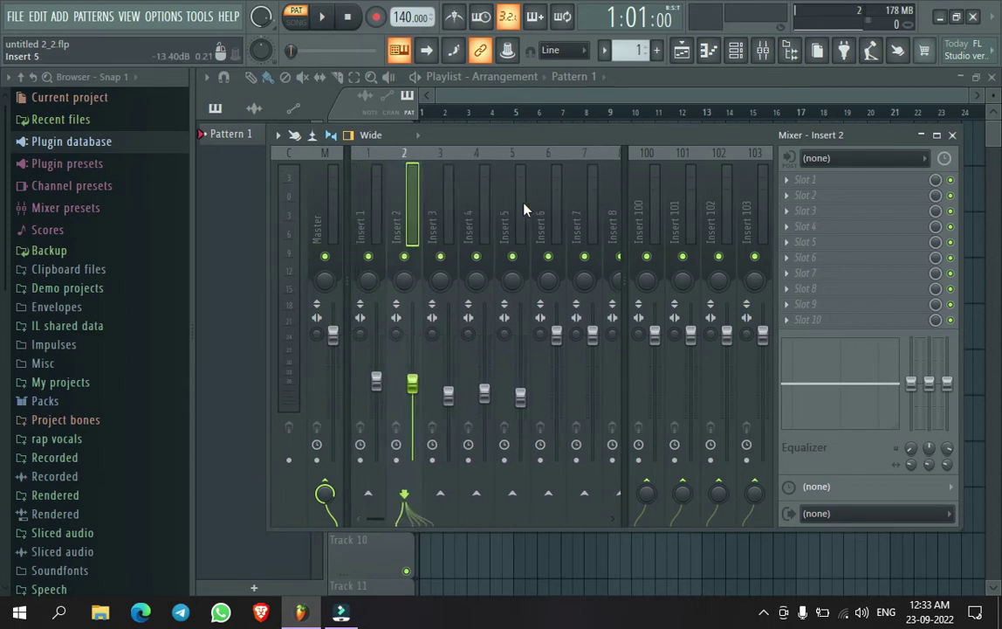
pyautogui.click(323, 197)
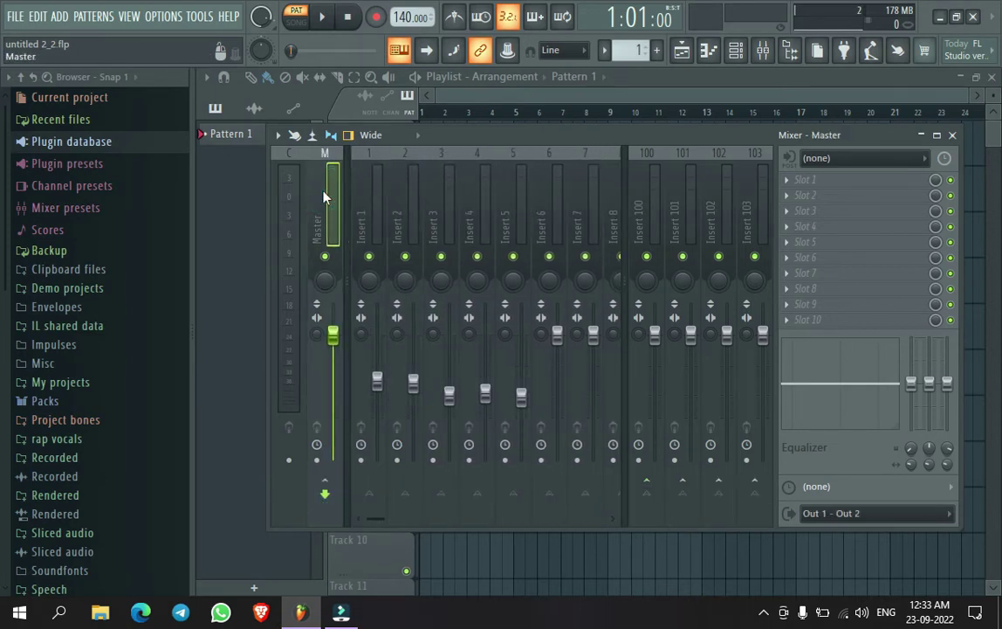
pyautogui.click(514, 188)
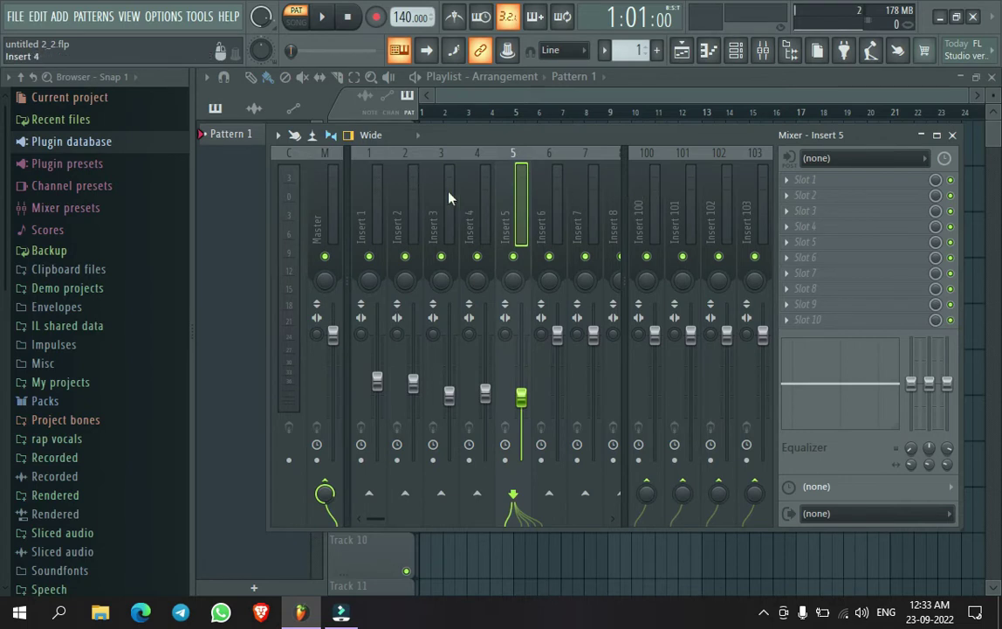
pyautogui.click(361, 197)
pyautogui.click(322, 198)
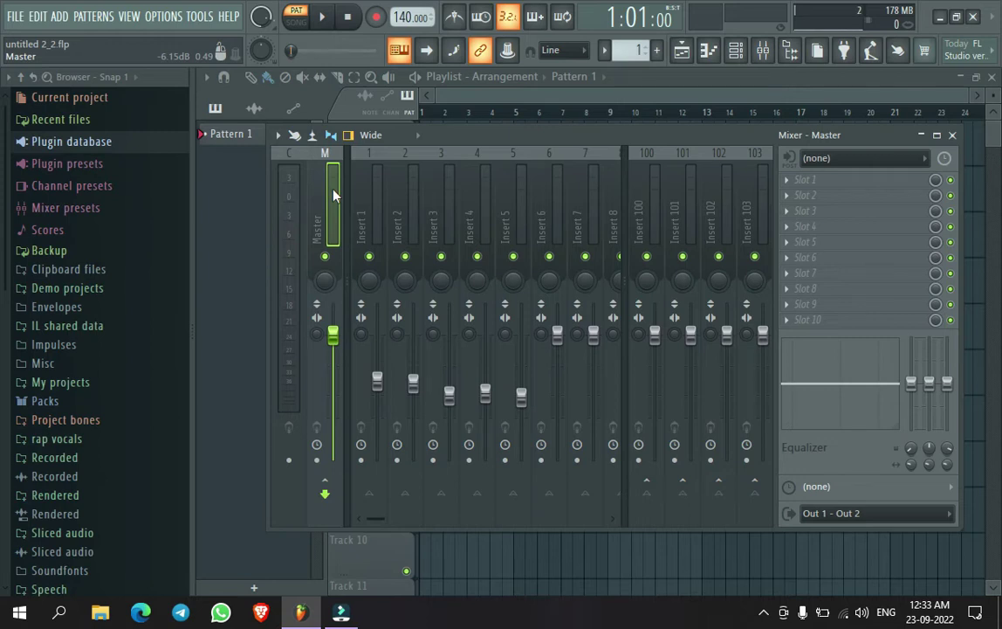
pyautogui.click(336, 192)
# - Review the audio, video and project export options available for the current project
pyautogui.click(15, 16)
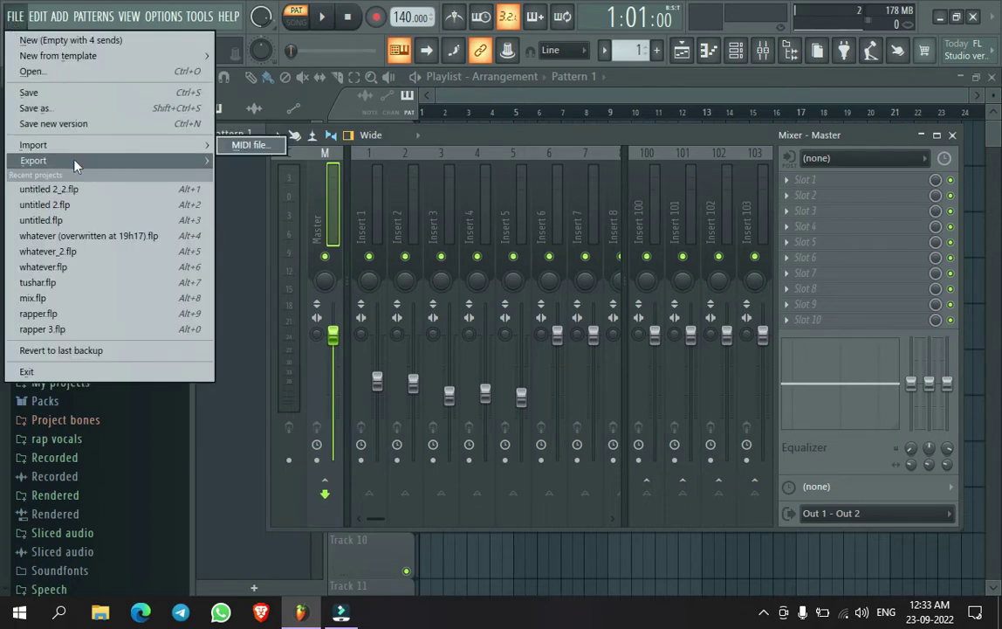
pyautogui.moveTo(74, 166)
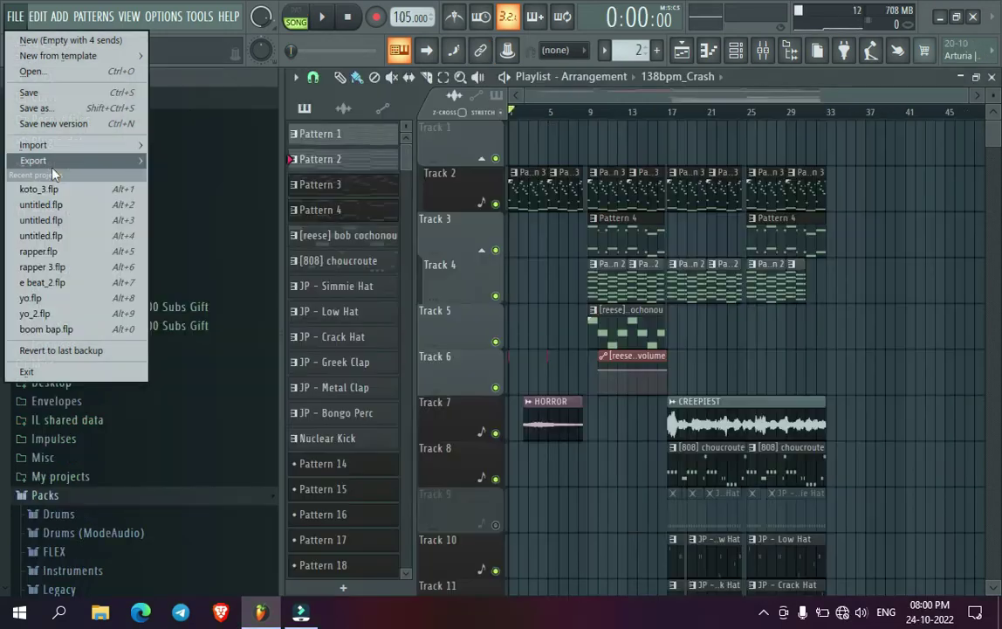
pyautogui.moveTo(47, 157)
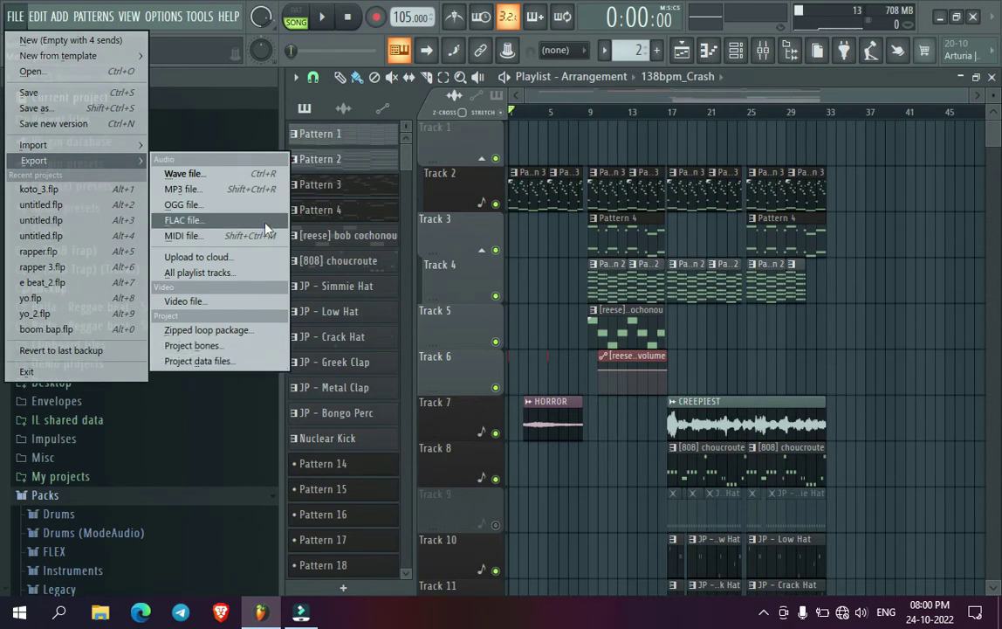
pyautogui.click(951, 194)
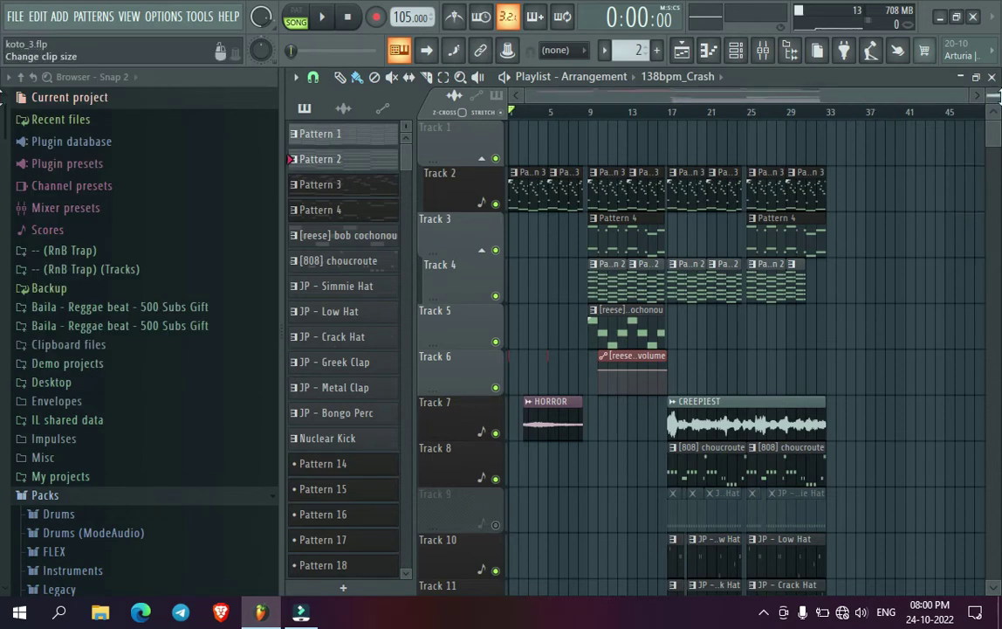
# - Shrink the playlist tracks to show the whole arrangement, and review the channels from LABS (64 Bit) #3 to JP - Bongo Perc in the channel rack
pyautogui.moveTo(994, 94); pyautogui.dragTo(993, 127)
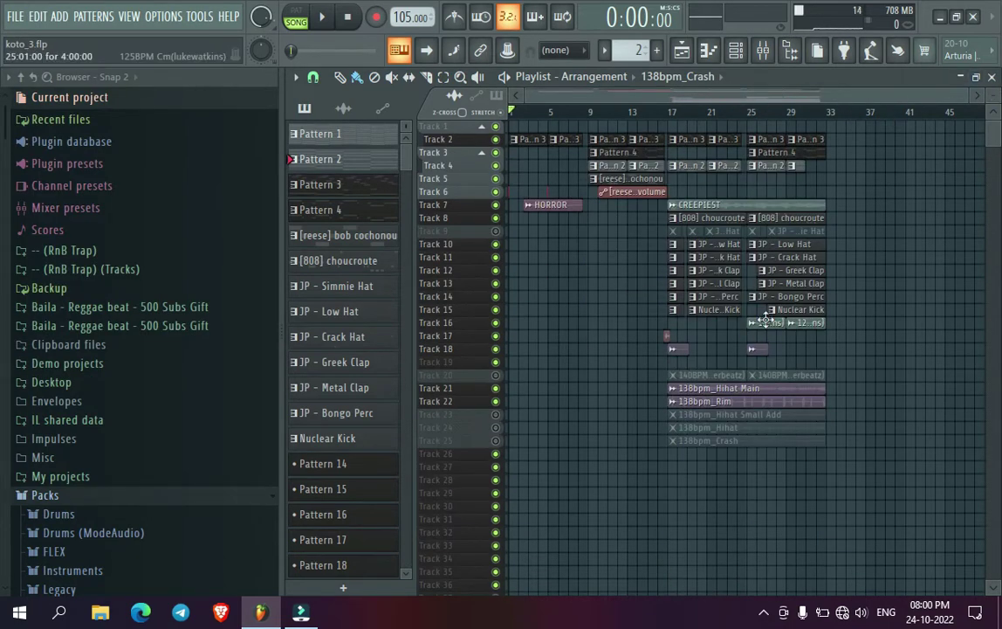
pyautogui.click(746, 50)
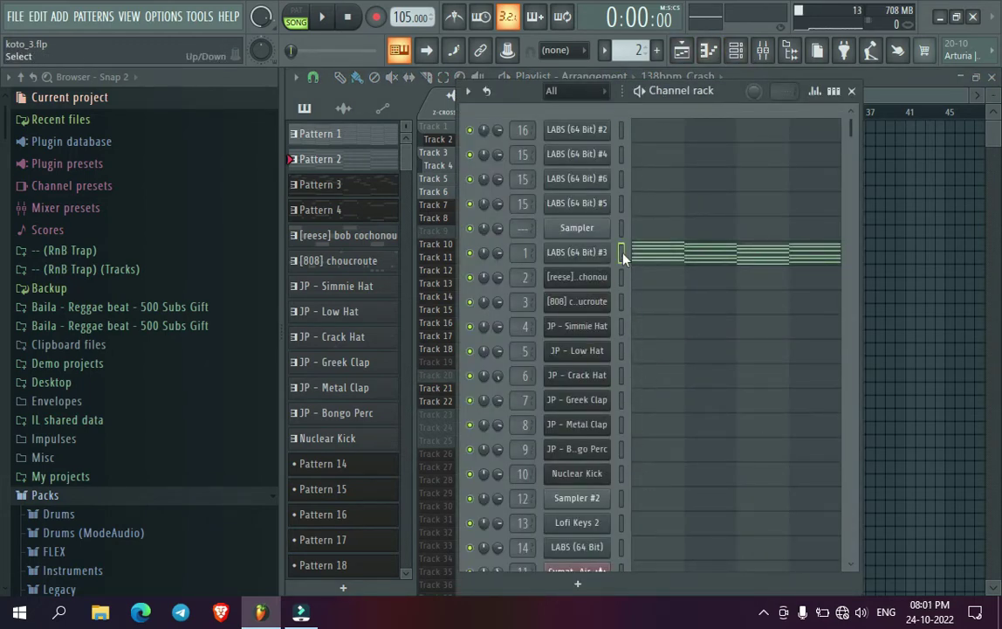
pyautogui.moveTo(624, 258); pyautogui.dragTo(629, 437)
pyautogui.scroll(-3, 634, 436)
pyautogui.scroll(2, 828, 199)
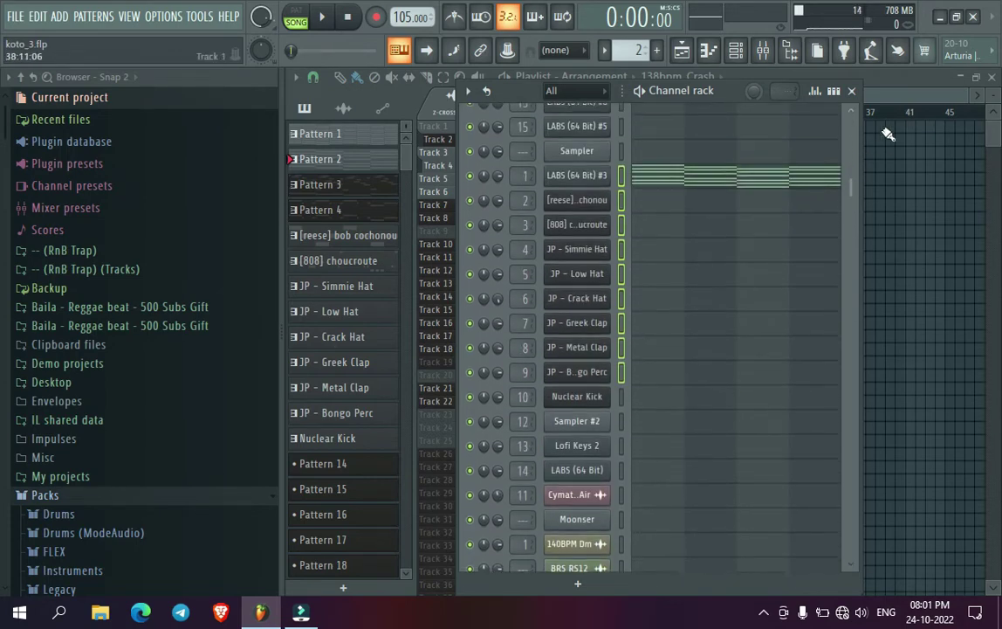
pyautogui.click(852, 91)
# - Solo Track 10 in the playlist and unmute Tracks 8, 9 and 11 to 15 alongside it
pyautogui.rightClick(495, 243)
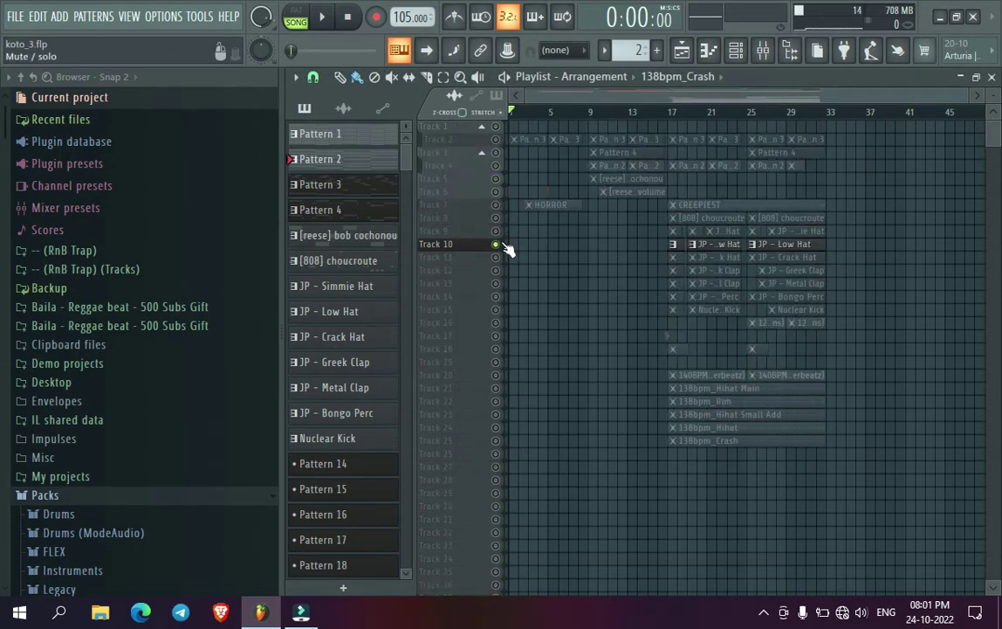
pyautogui.moveTo(496, 256); pyautogui.dragTo(503, 328)
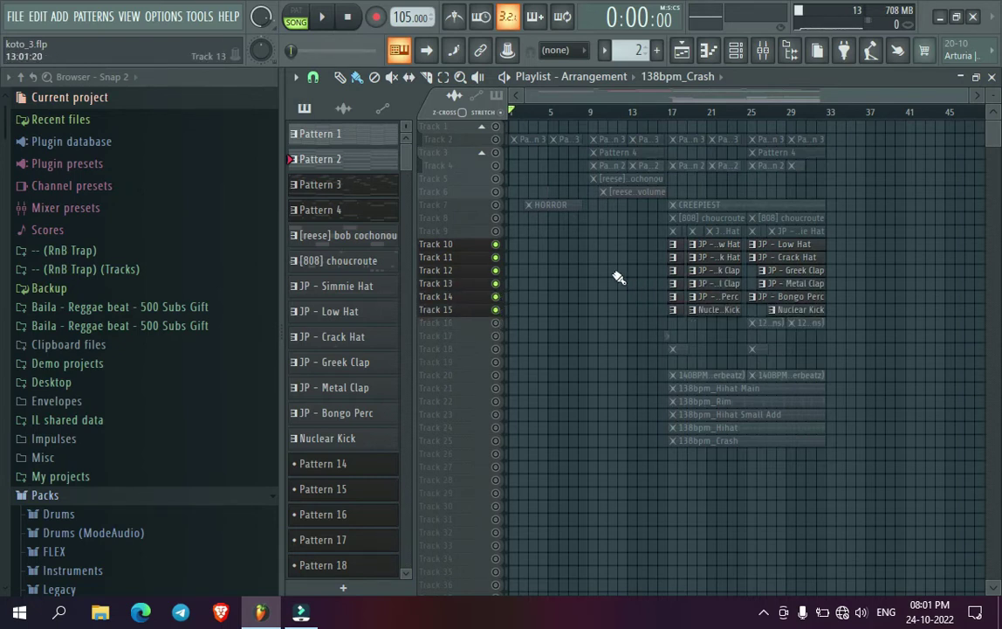
pyautogui.click(497, 232)
pyautogui.click(496, 218)
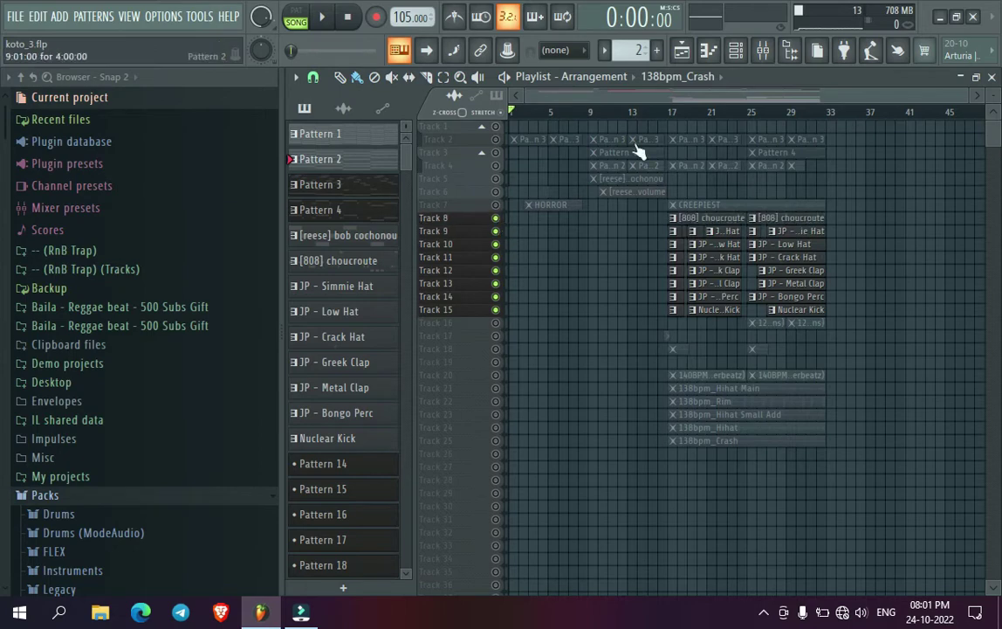
# - Play the isolated drum and 808 tracks from bar 17 of the arrangement
pyautogui.click(672, 113)
pyautogui.scroll(6, 675, 119)
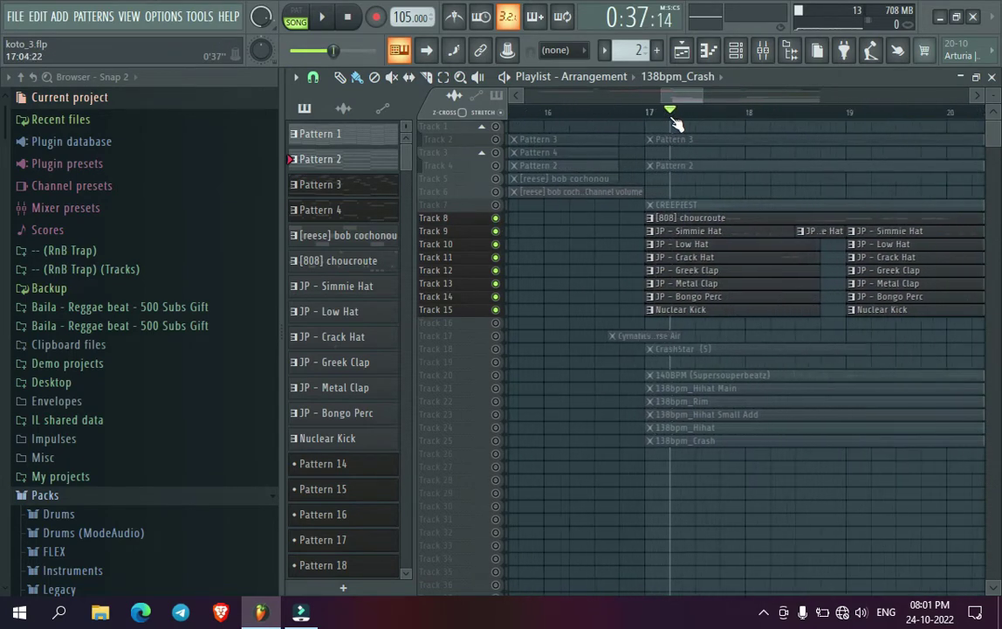
pyautogui.click(636, 115)
pyautogui.press('space')
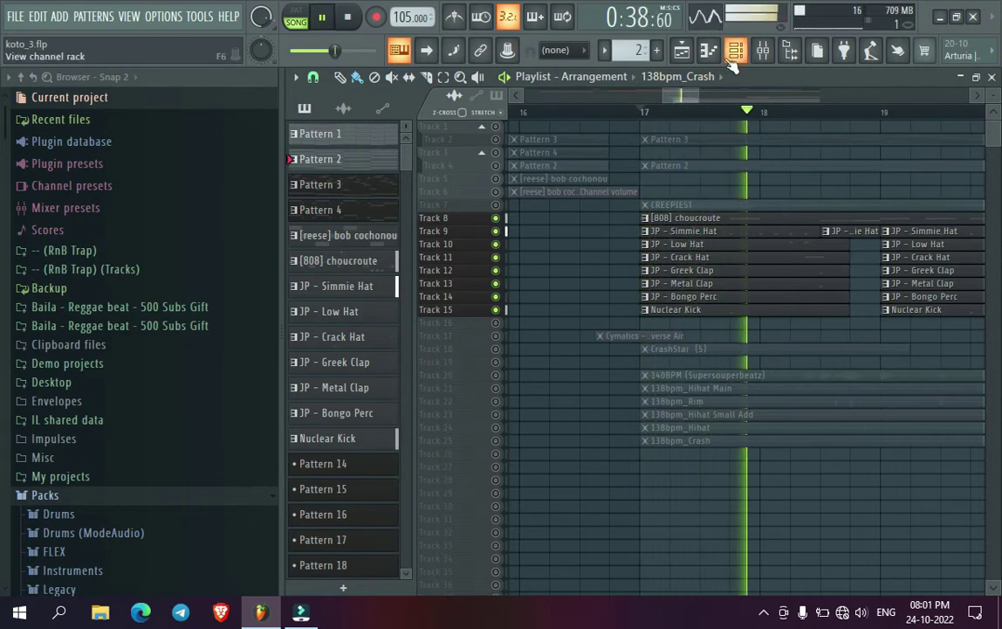
pyautogui.scroll(-3, 744, 107)
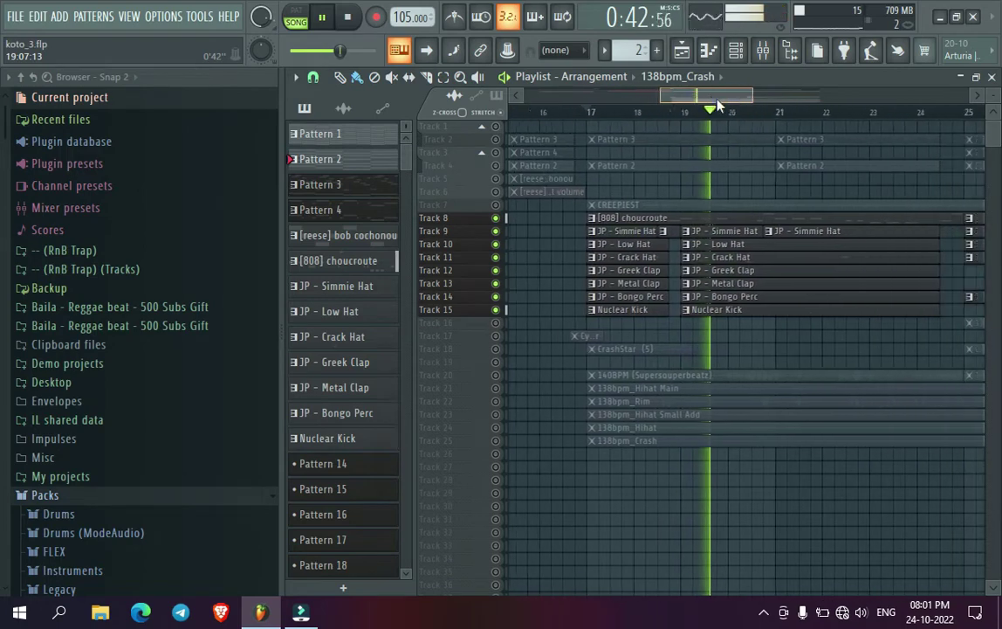
# - View the notes of the JP - Low Hat pattern in the piano roll, and stop playback
pyautogui.doubleClick(728, 247)
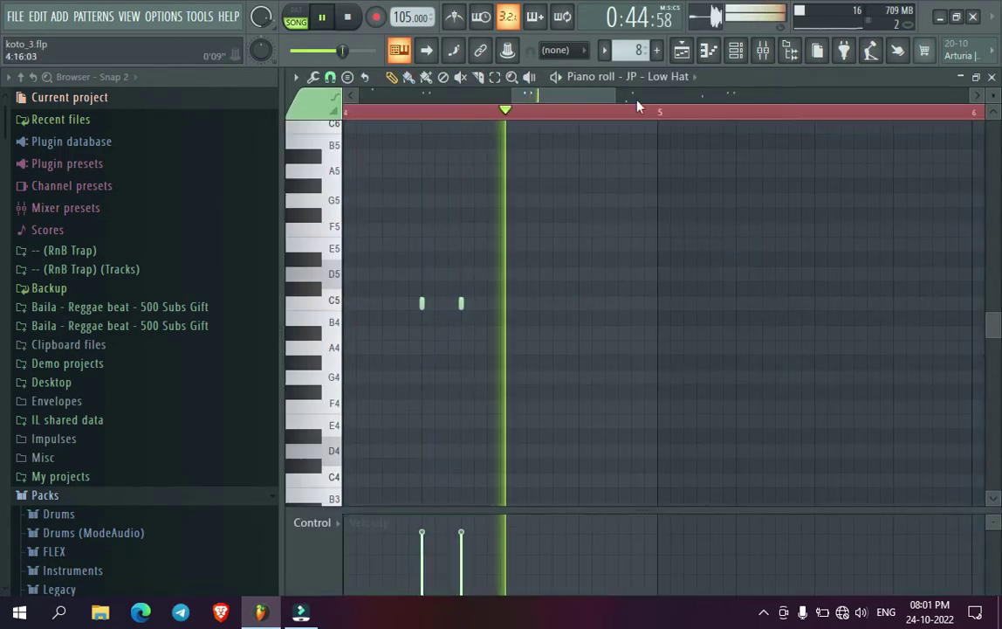
pyautogui.scroll(-5, 649, 119)
pyautogui.press('space')
# - Inspect the sample settings of the JP - Low Hat and [808] choucroute channels, and close both channel windows
pyautogui.click(736, 54)
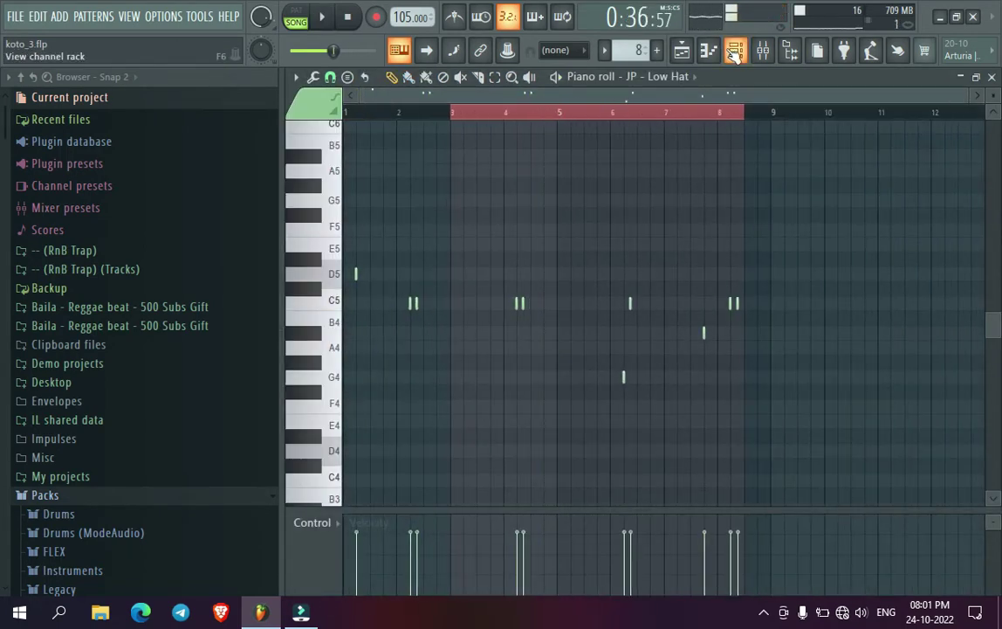
pyautogui.click(596, 277)
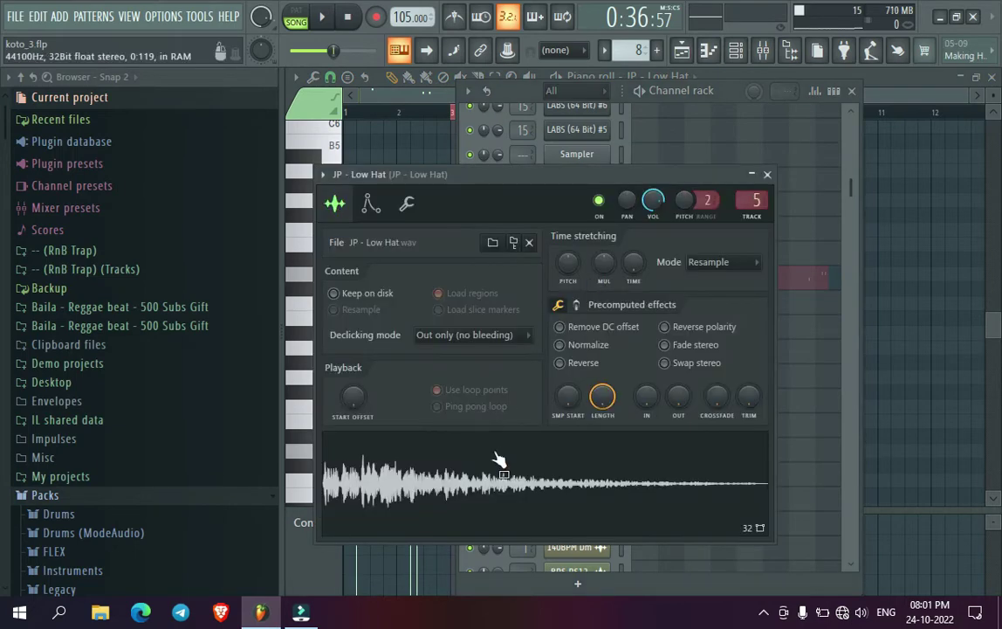
pyautogui.click(767, 175)
pyautogui.click(577, 228)
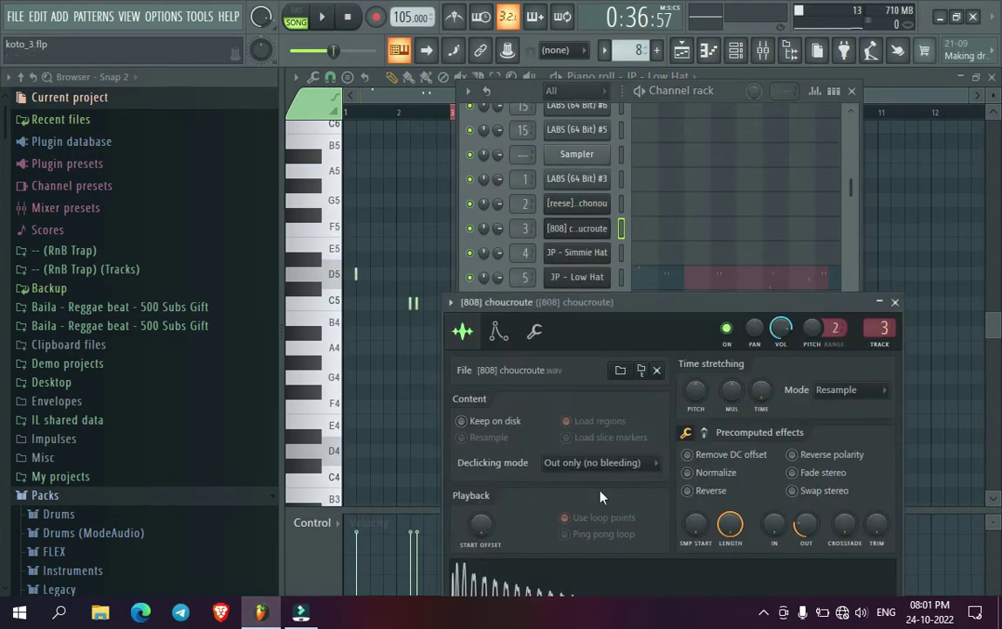
pyautogui.moveTo(617, 309); pyautogui.dragTo(636, 102)
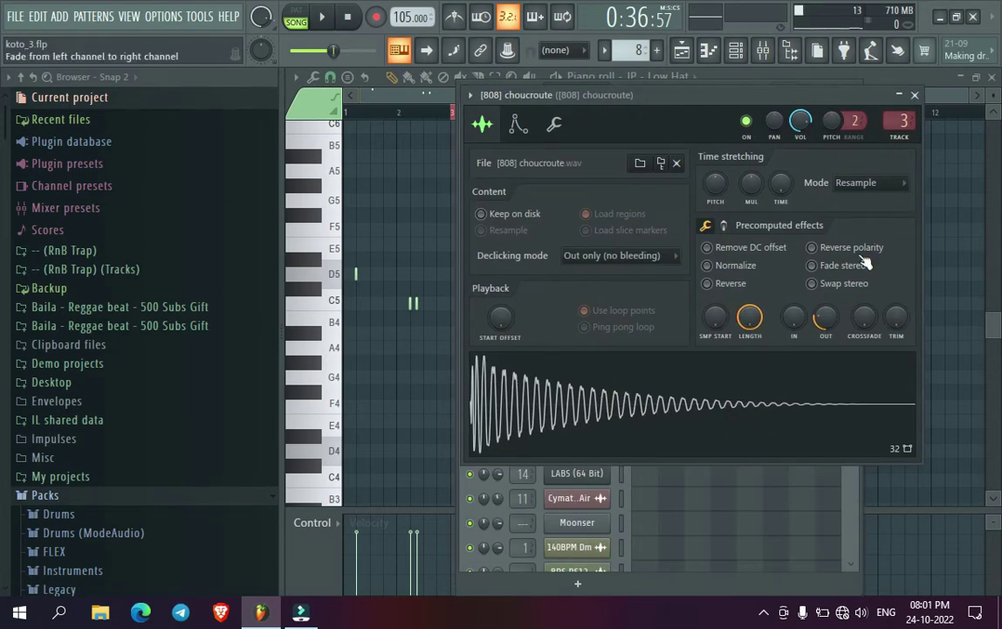
pyautogui.click(914, 94)
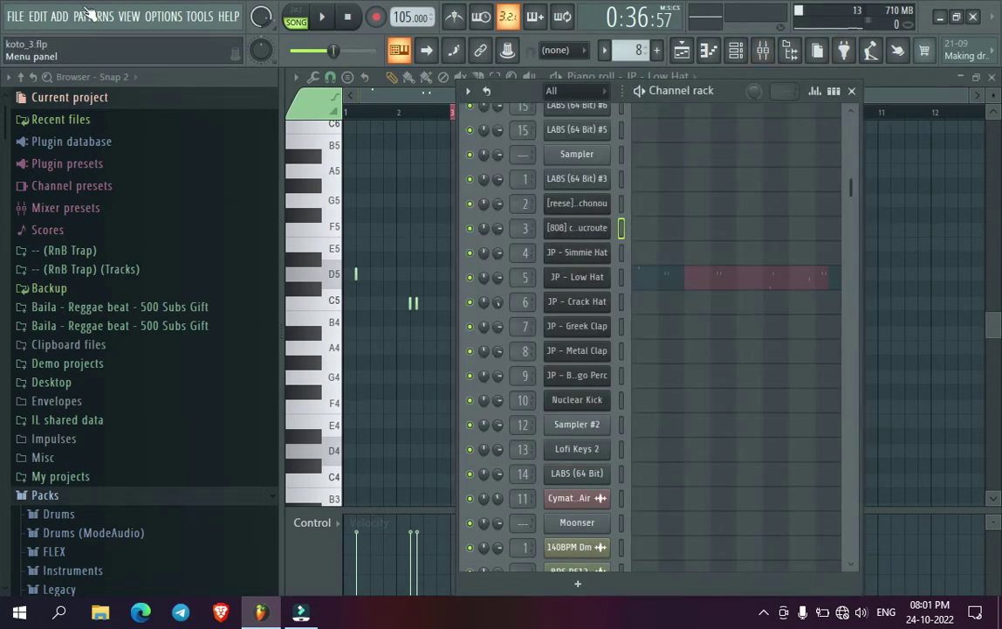
# - Export the project data files into the Music folder
pyautogui.click(13, 16)
pyautogui.moveTo(84, 160)
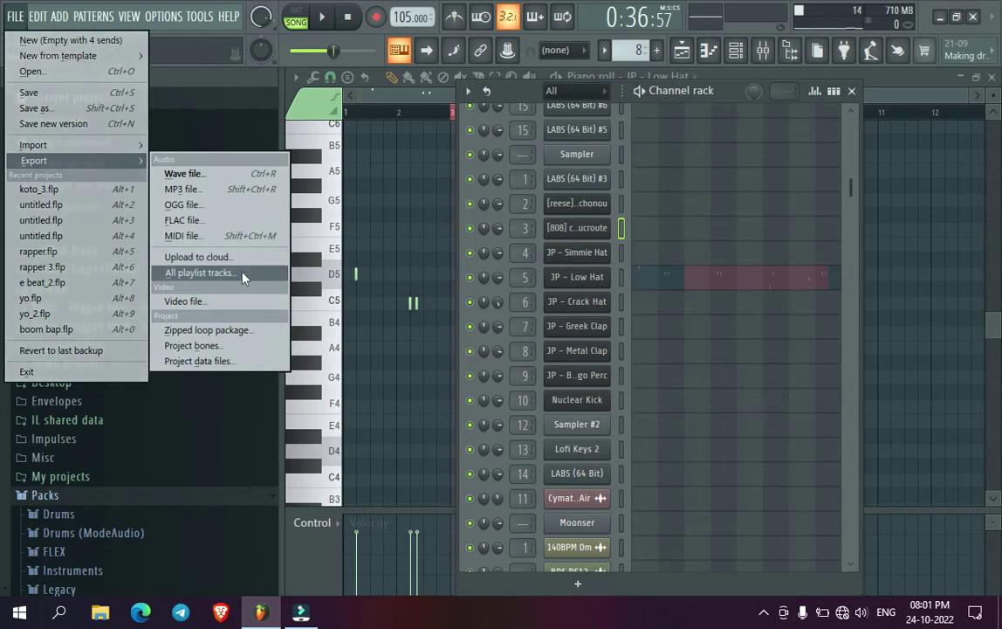
pyautogui.click(238, 366)
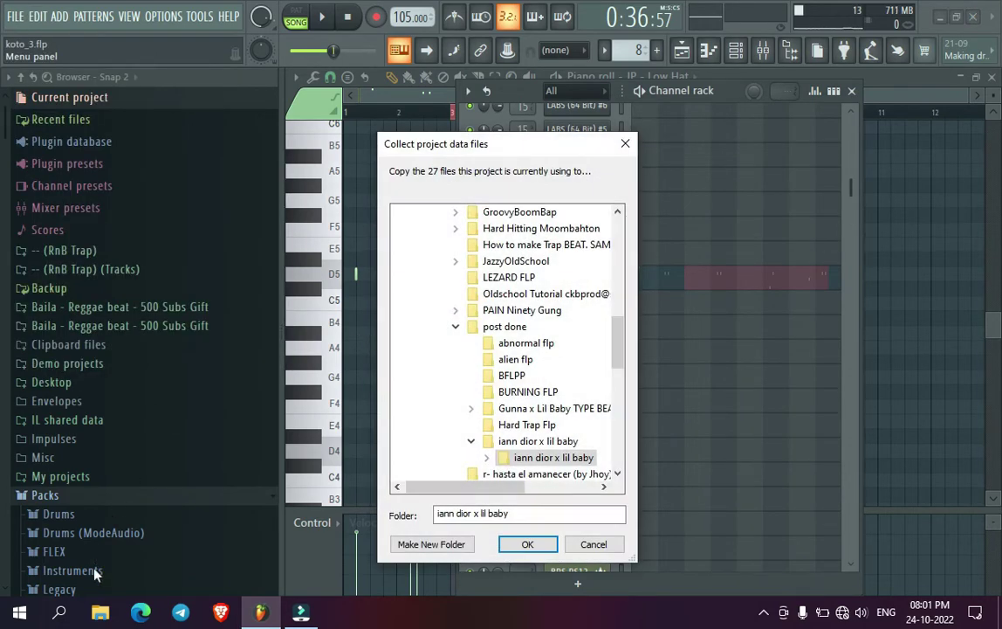
pyautogui.press('super+e')
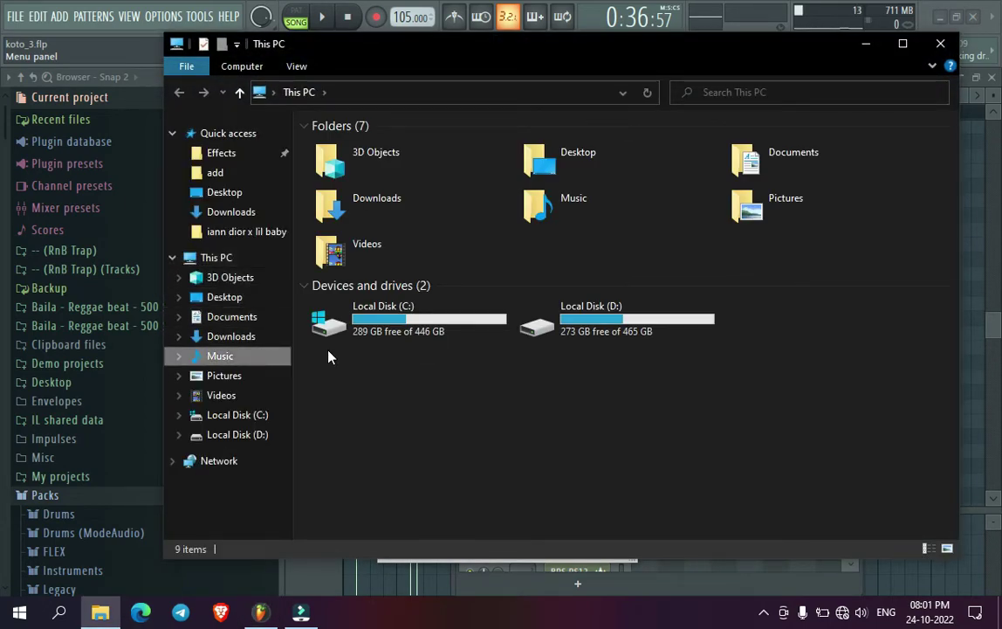
pyautogui.click(865, 45)
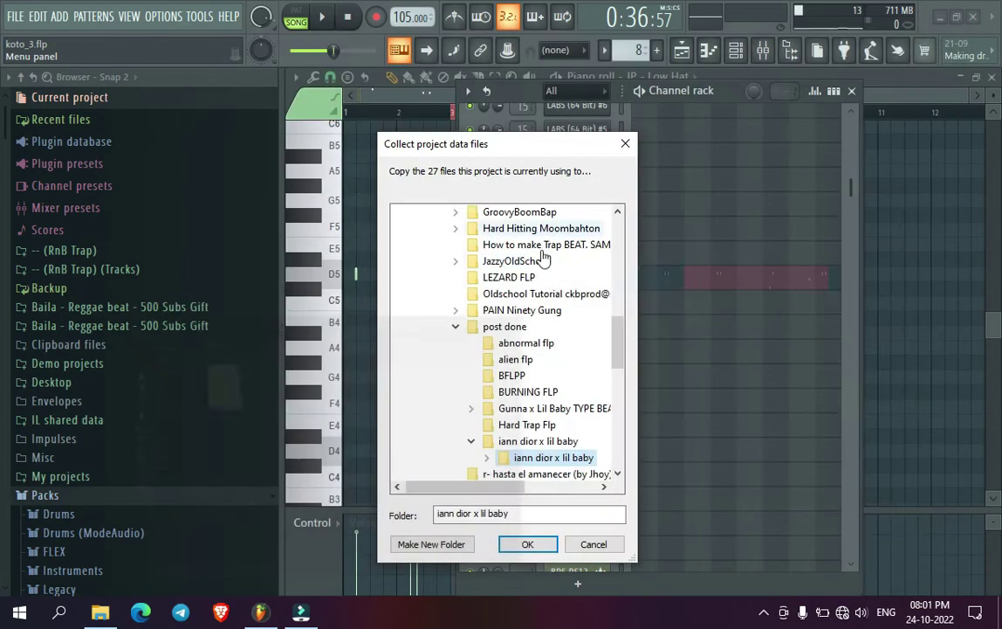
pyautogui.scroll(10, 506, 336)
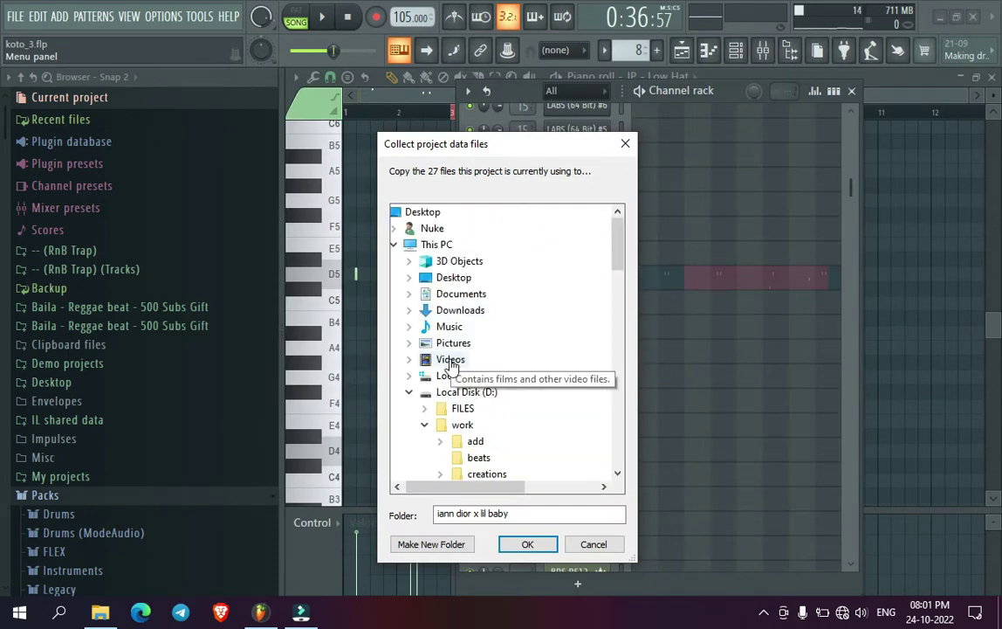
pyautogui.click(449, 326)
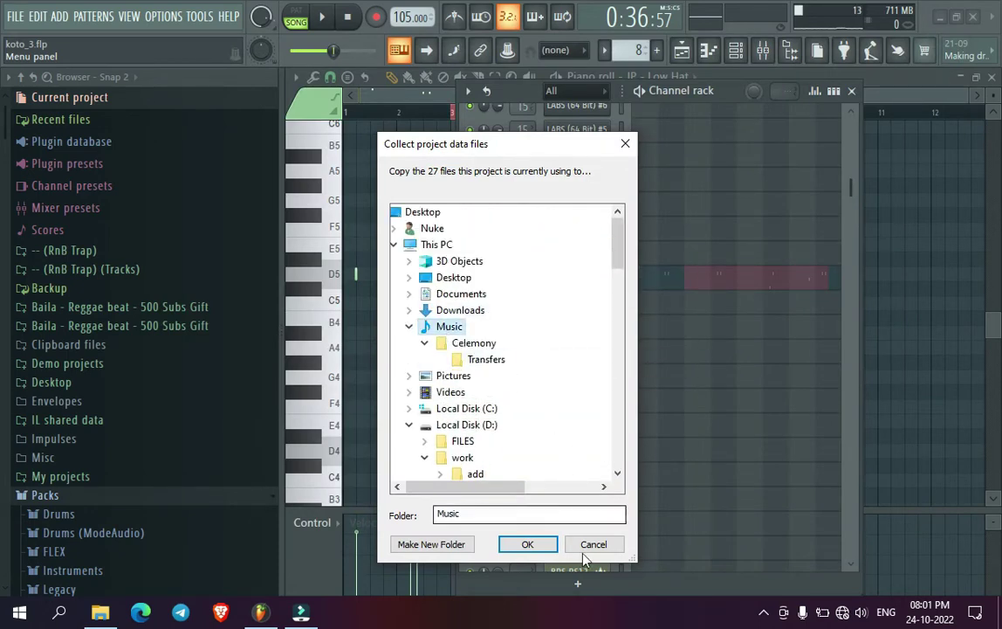
pyautogui.click(539, 551)
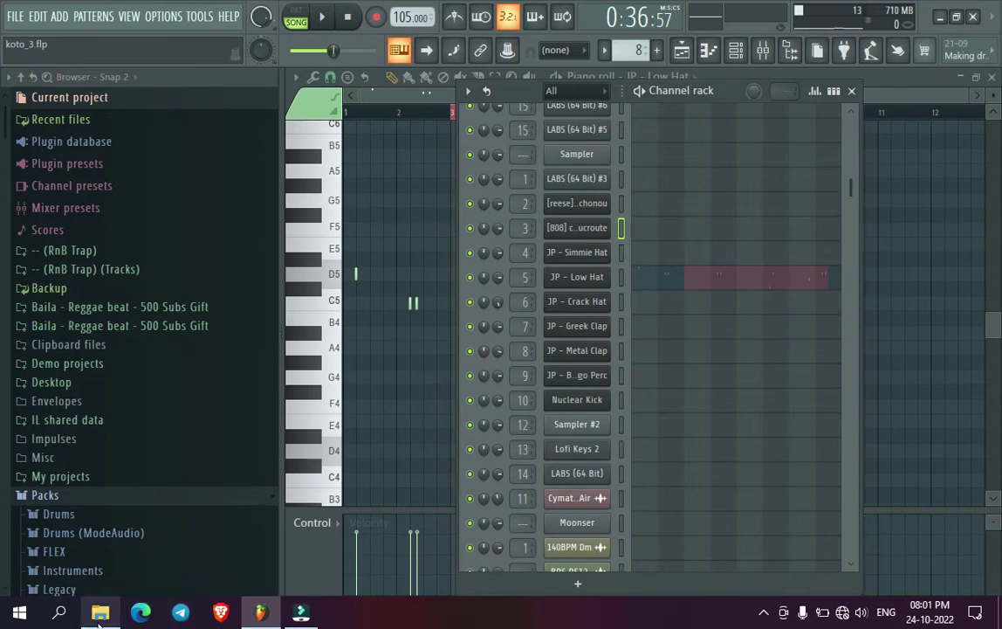
# - Switch to File Explorer, look through the exported samples in the Music folder, and close the window
pyautogui.click(99, 613)
pyautogui.scroll(-5, 673, 366)
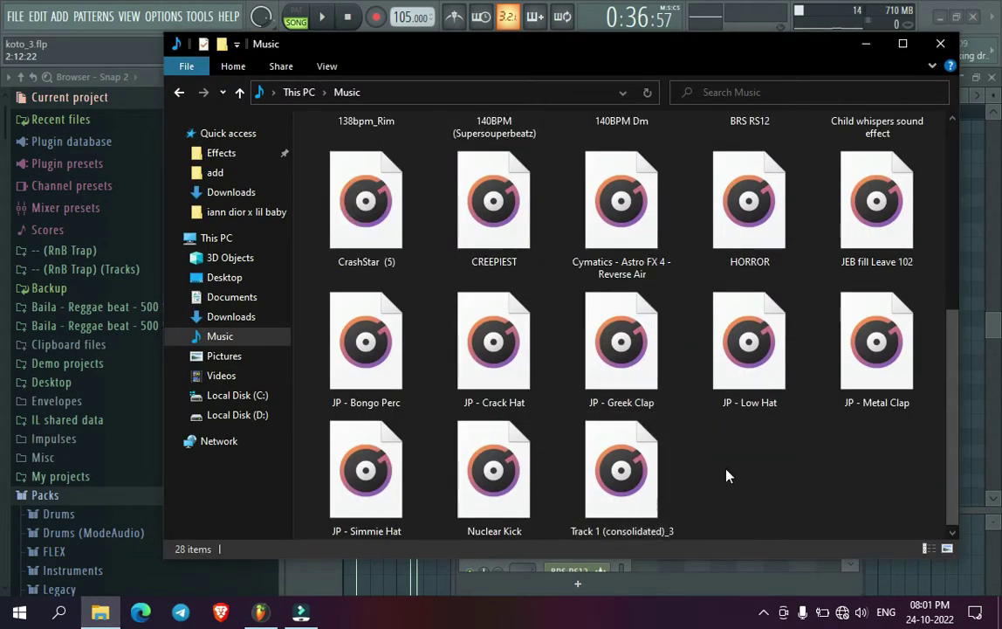
pyautogui.scroll(5, 768, 478)
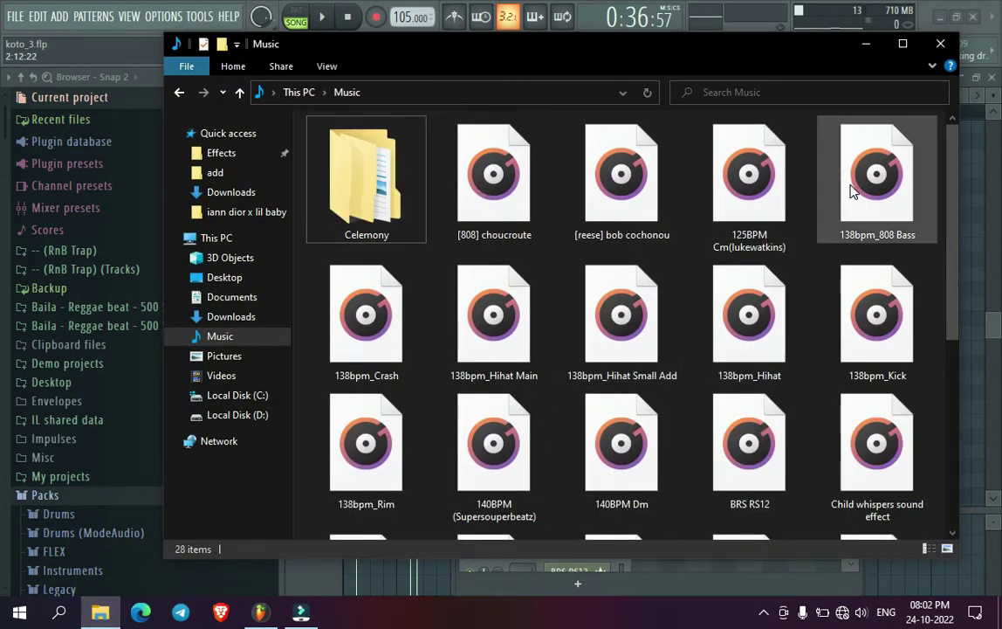
pyautogui.scroll(-5, 826, 393)
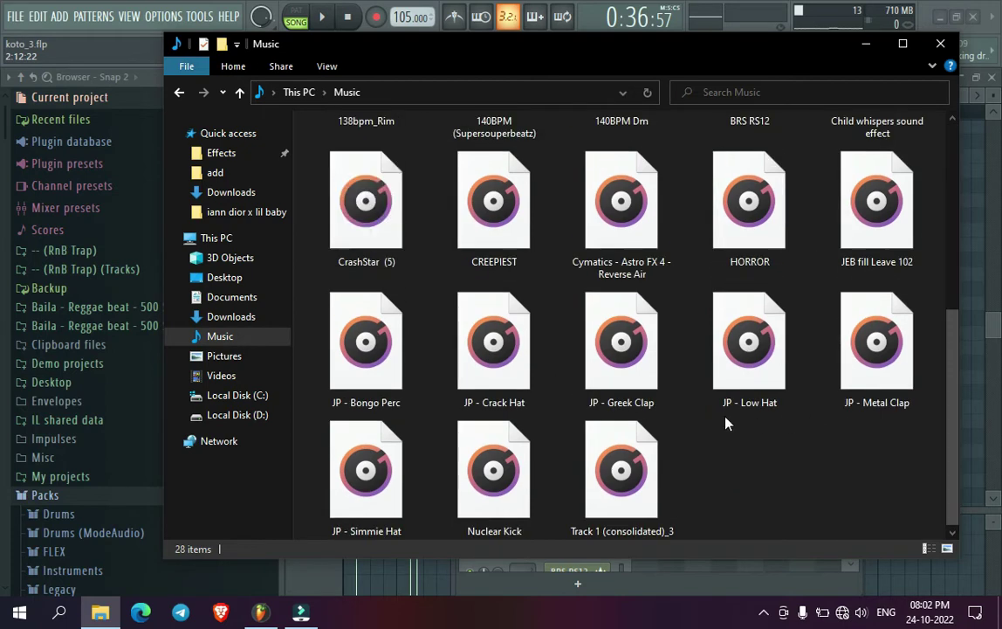
pyautogui.click(938, 46)
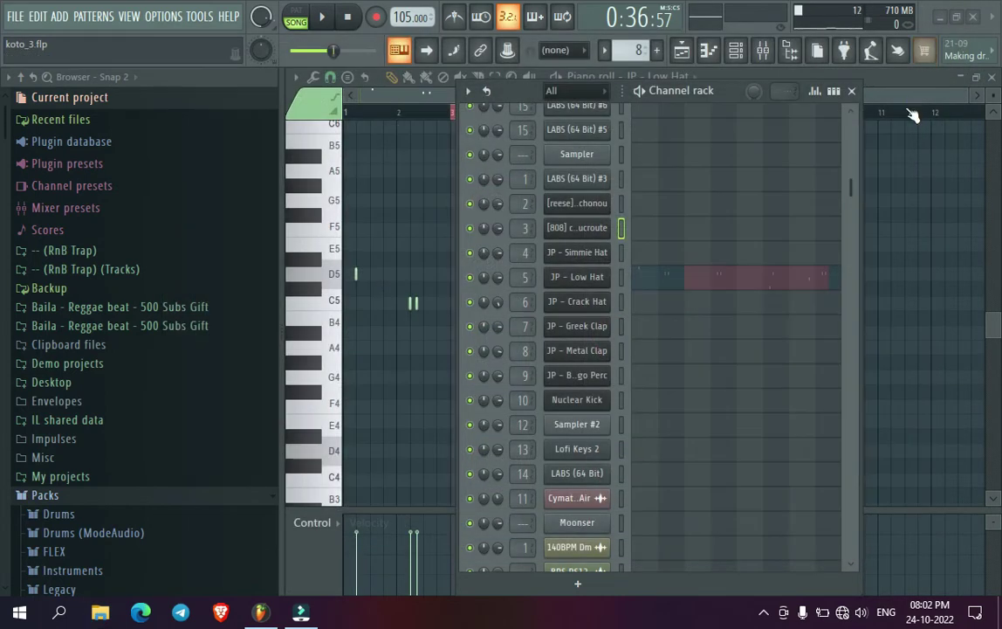
# - Return to the playlist, and look through the channel rack's samples and LABS instruments
pyautogui.click(853, 91)
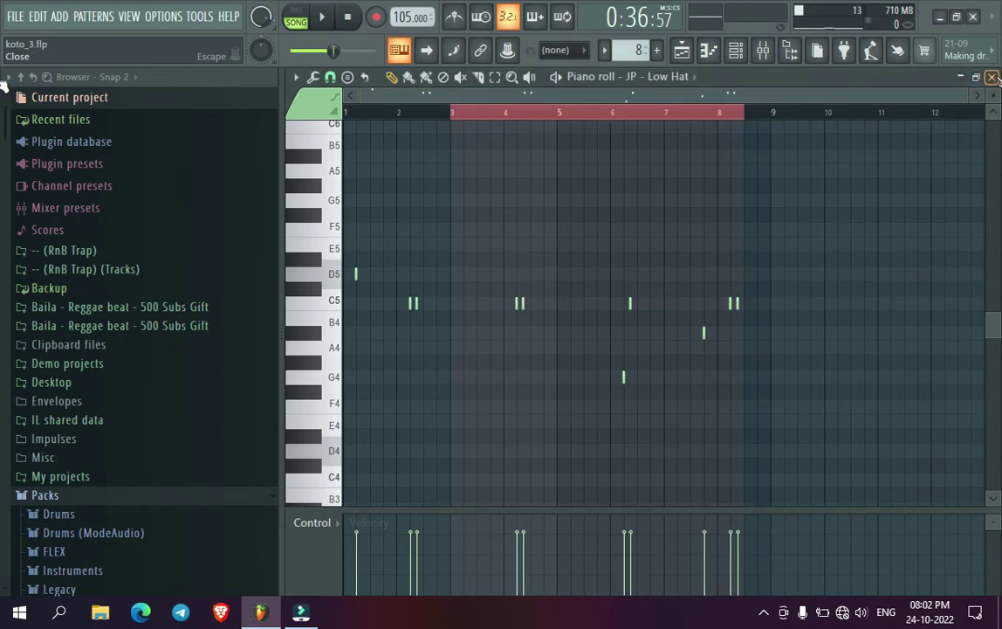
pyautogui.press('Escape')
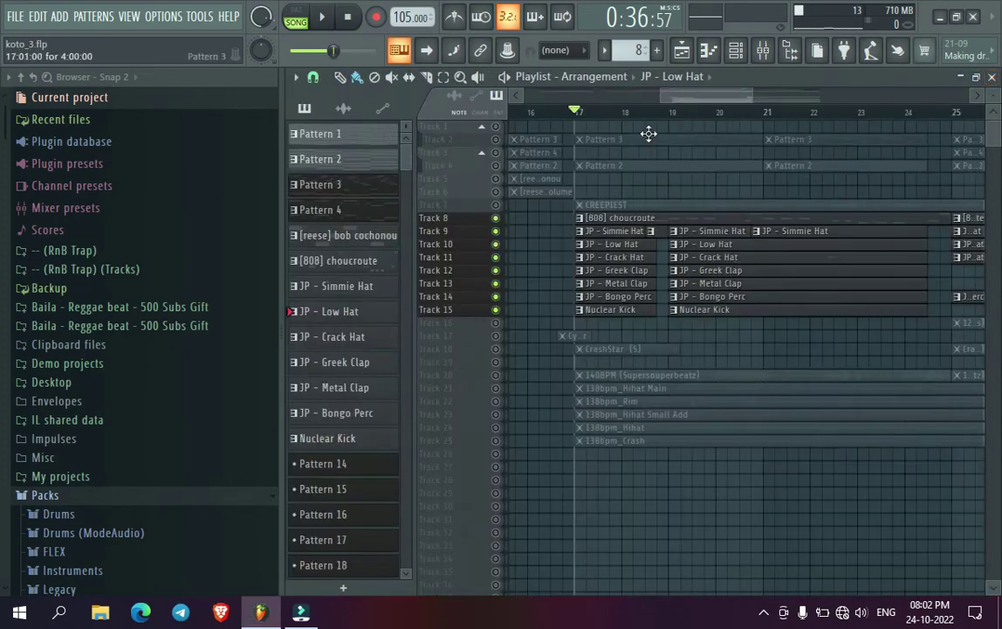
pyautogui.click(738, 54)
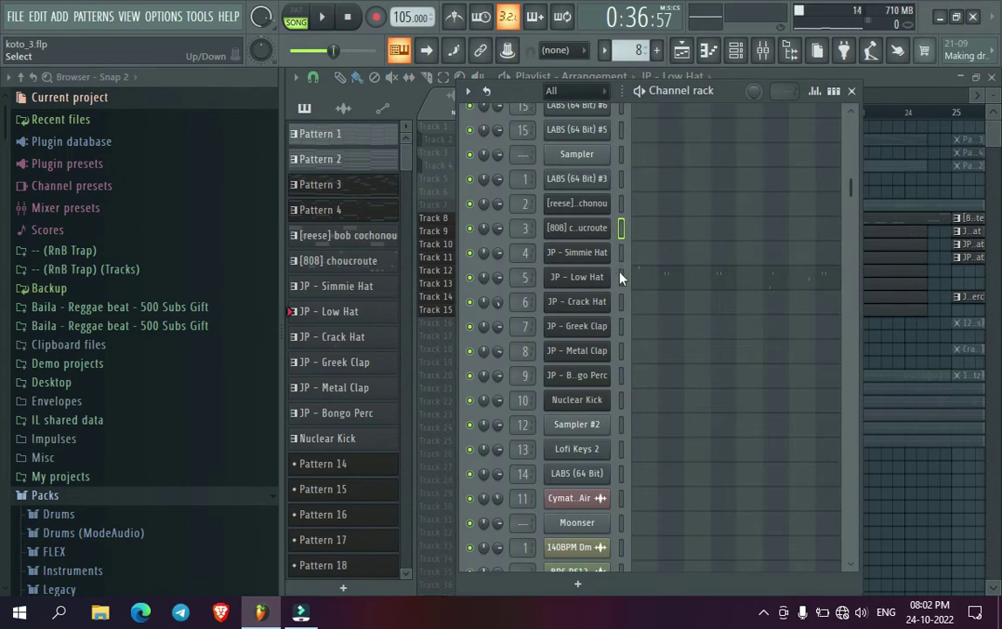
pyautogui.scroll(-3, 615, 258)
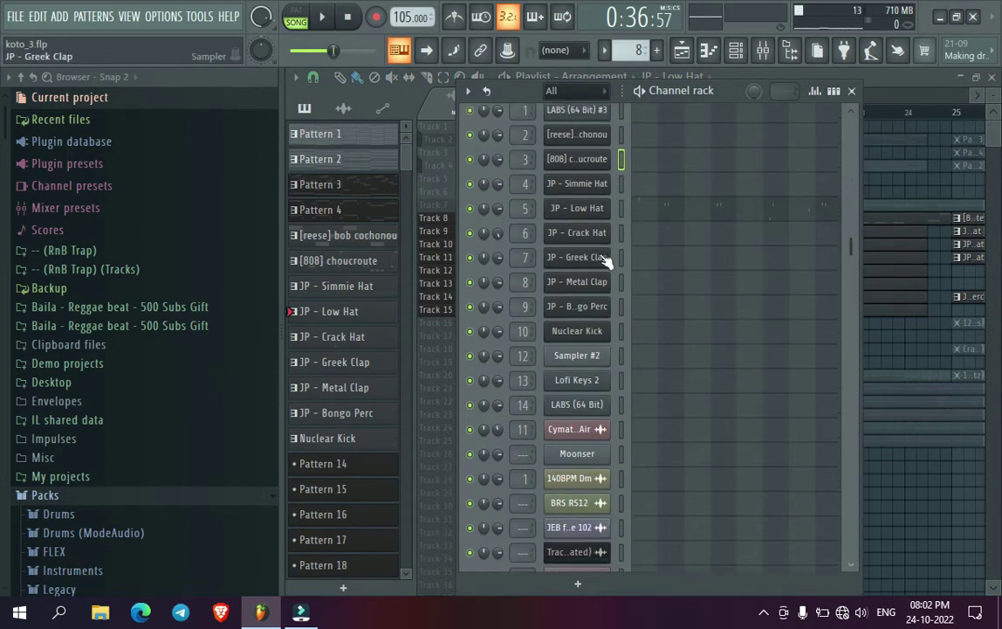
pyautogui.scroll(6, 603, 214)
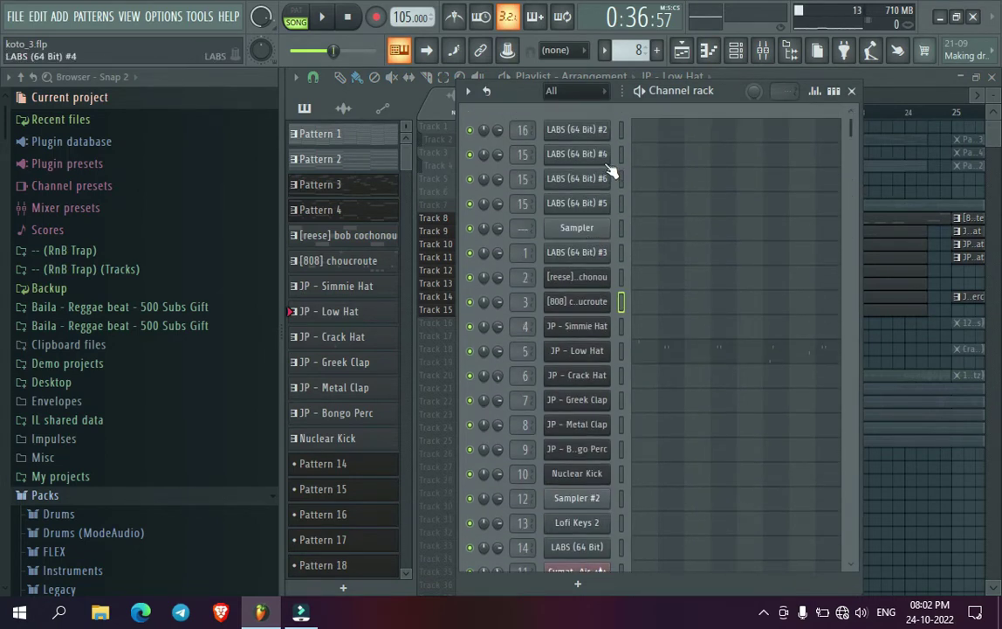
# - Inspect the [reese] bob cochonou and LABS (64 Bit) #2 channel windows, close them, and look through the channel rack
pyautogui.click(578, 282)
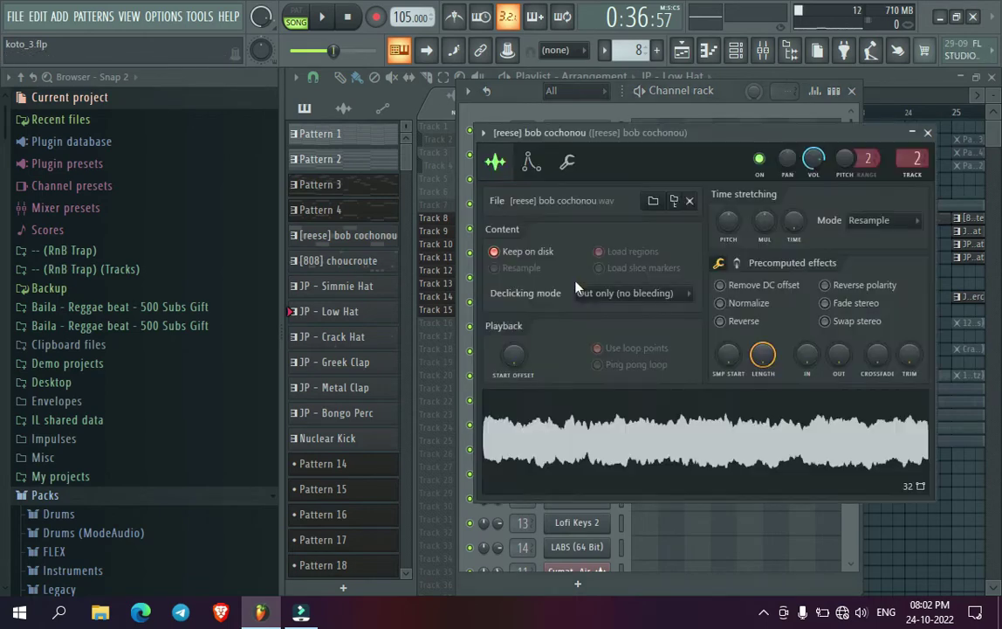
pyautogui.click(927, 132)
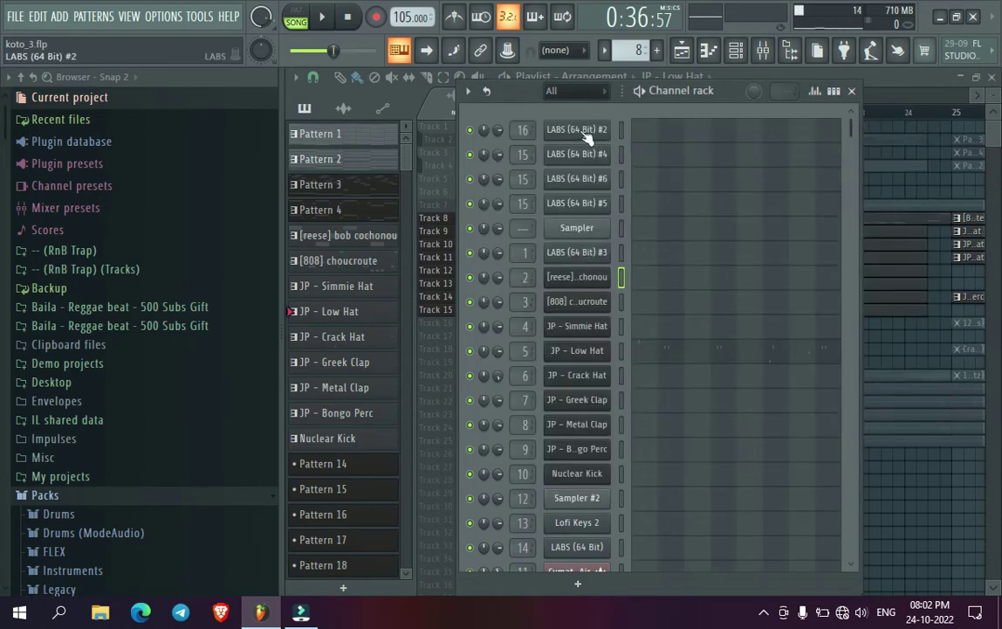
pyautogui.click(526, 131)
pyautogui.moveTo(819, 106); pyautogui.dragTo(536, 115)
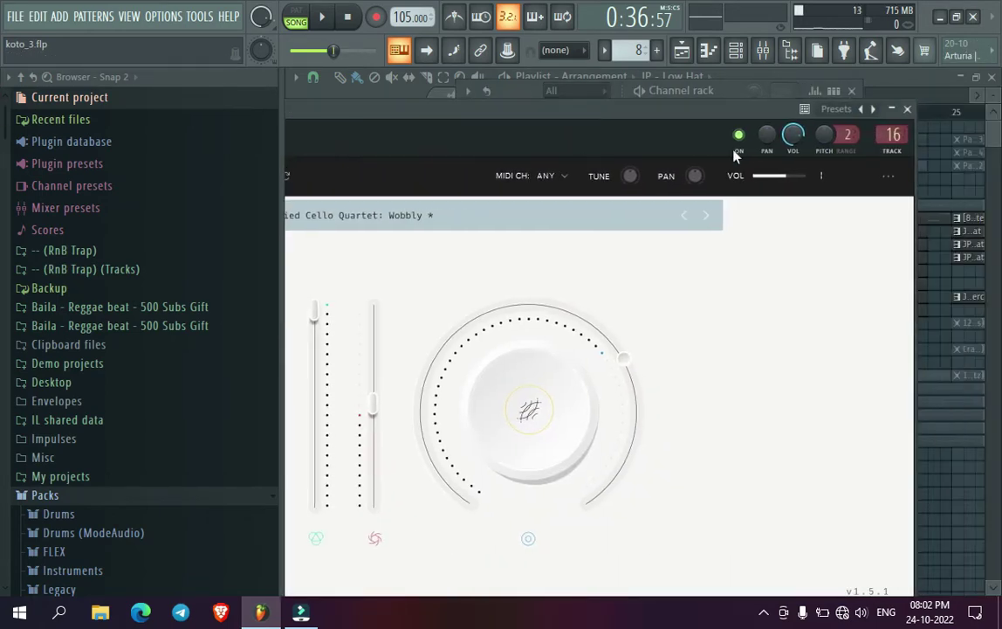
pyautogui.click(907, 108)
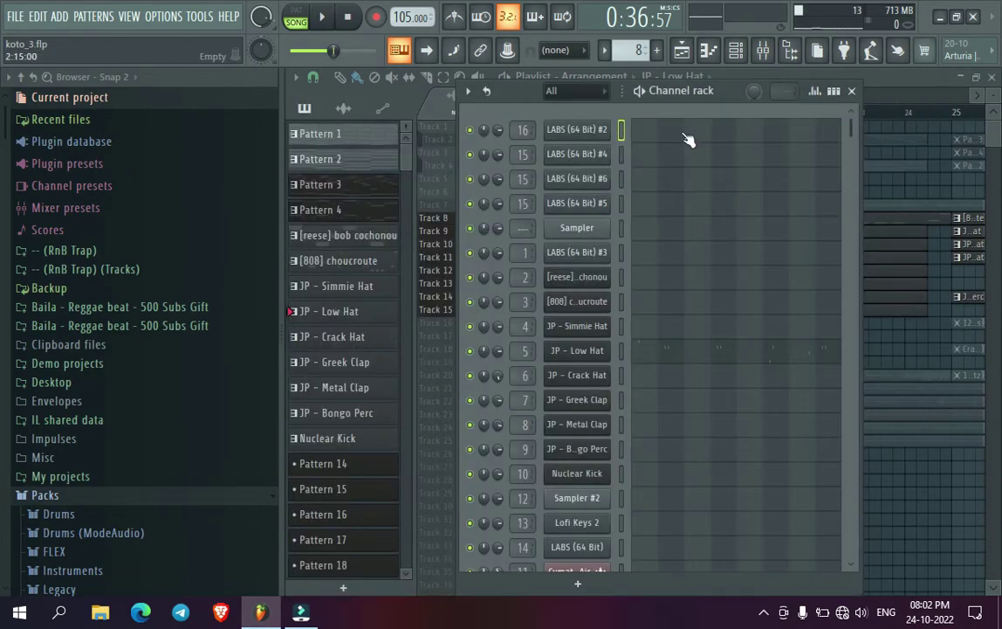
pyautogui.scroll(-4, 661, 353)
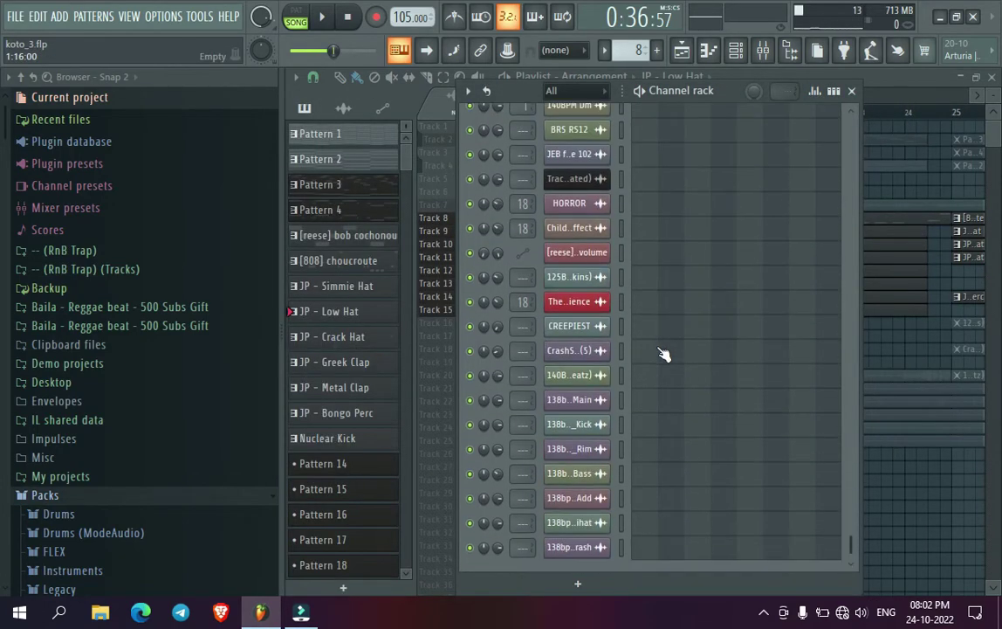
pyautogui.scroll(4, 707, 232)
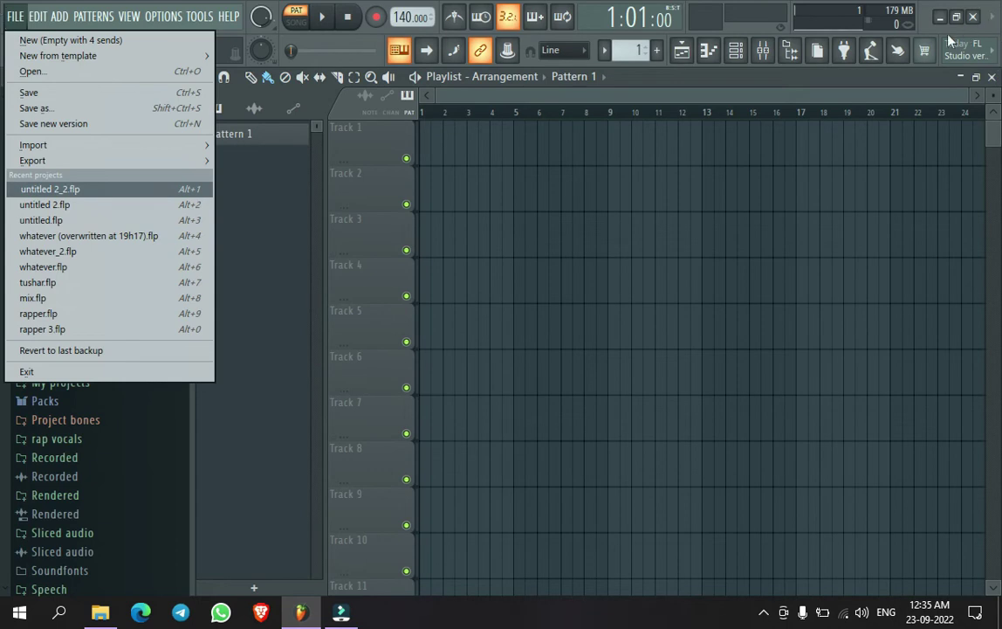
# - Revert to the last backup without saving the changes to untitled 2_2.flp
pyautogui.click(15, 16)
pyautogui.click(15, 16)
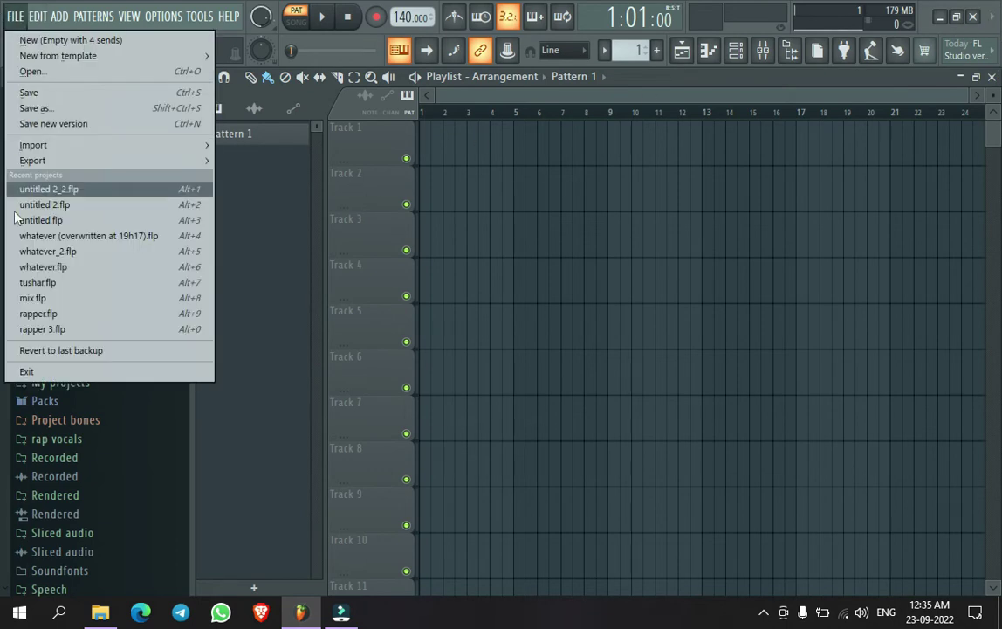
pyautogui.click(149, 356)
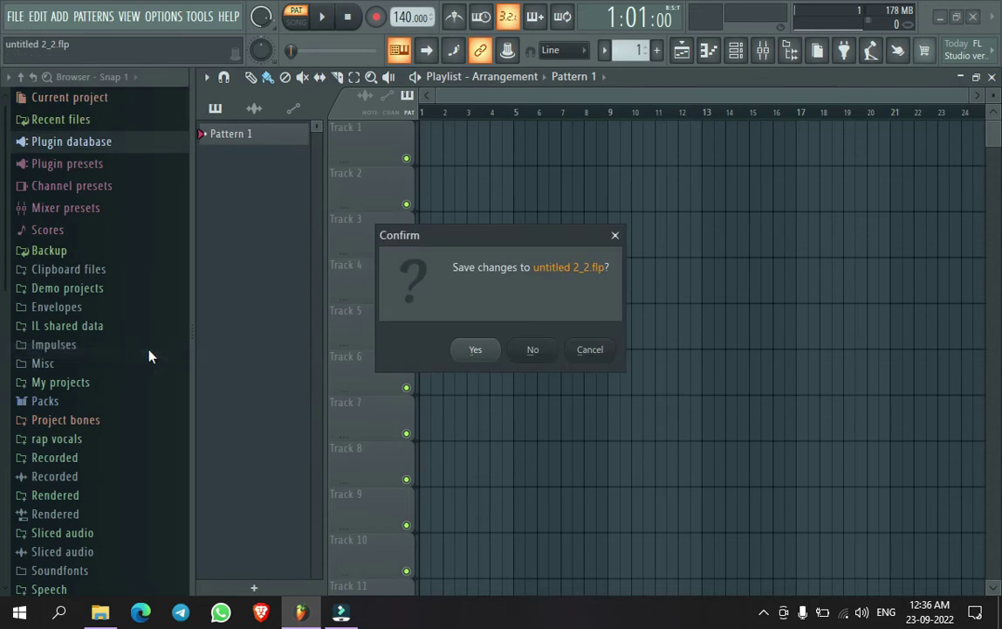
pyautogui.click(532, 349)
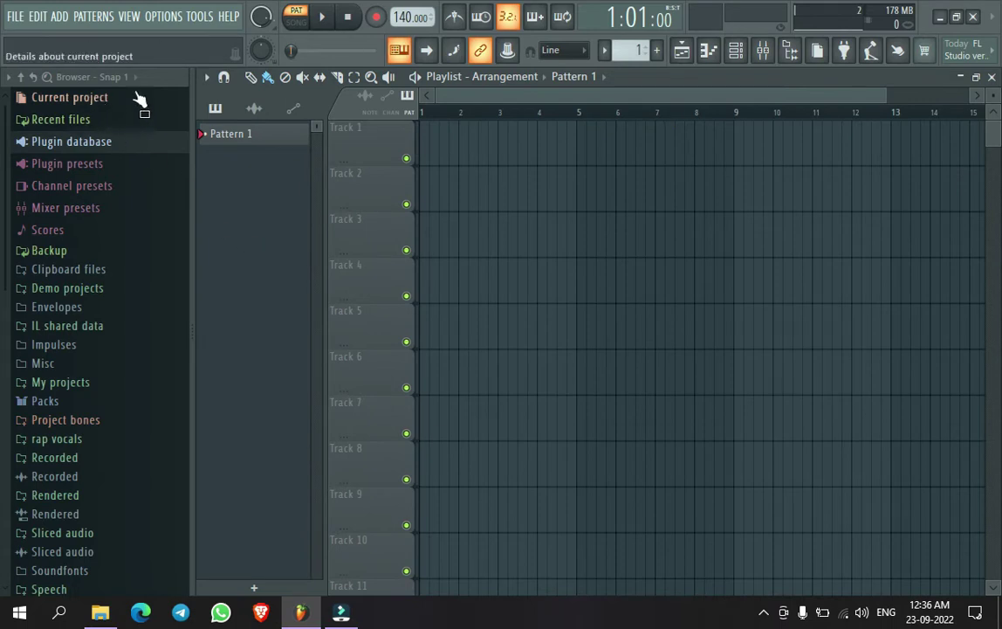
# - Close the playlist and channel rack windows, and review the file commands down to Exit
pyautogui.click(13, 23)
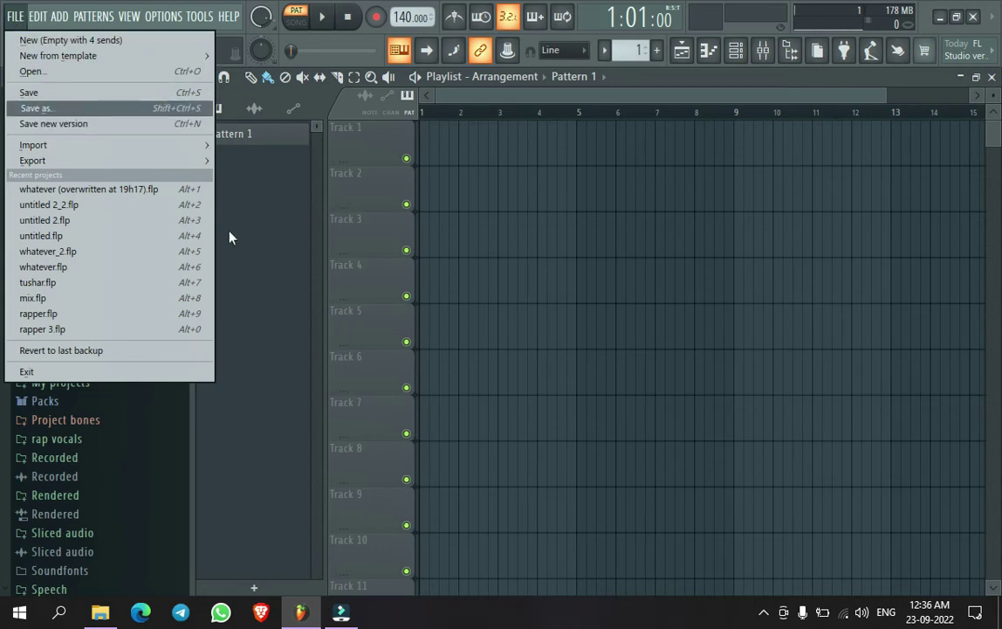
pyautogui.click(994, 77)
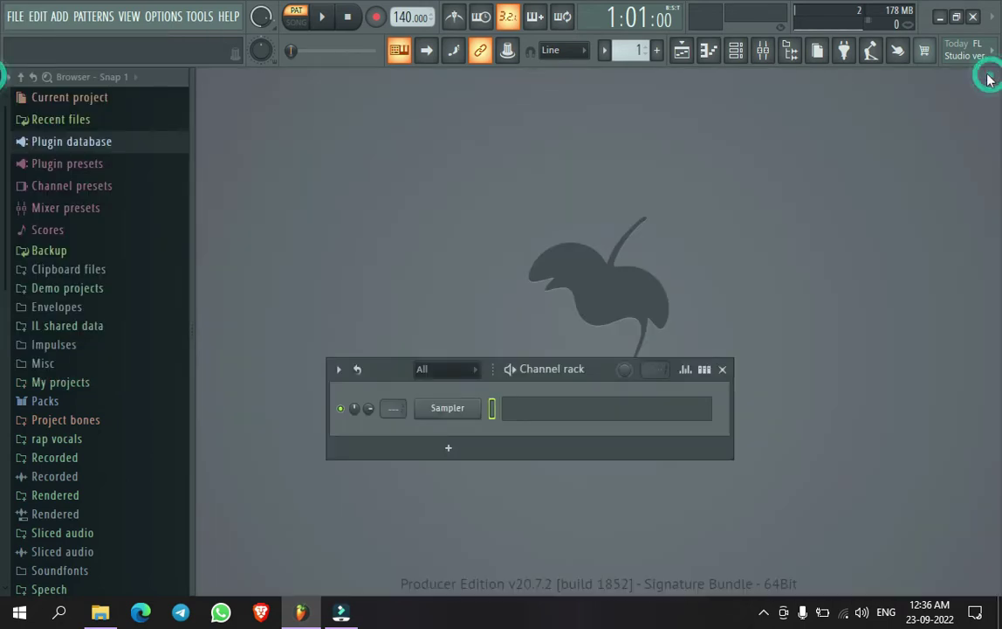
pyautogui.click(723, 369)
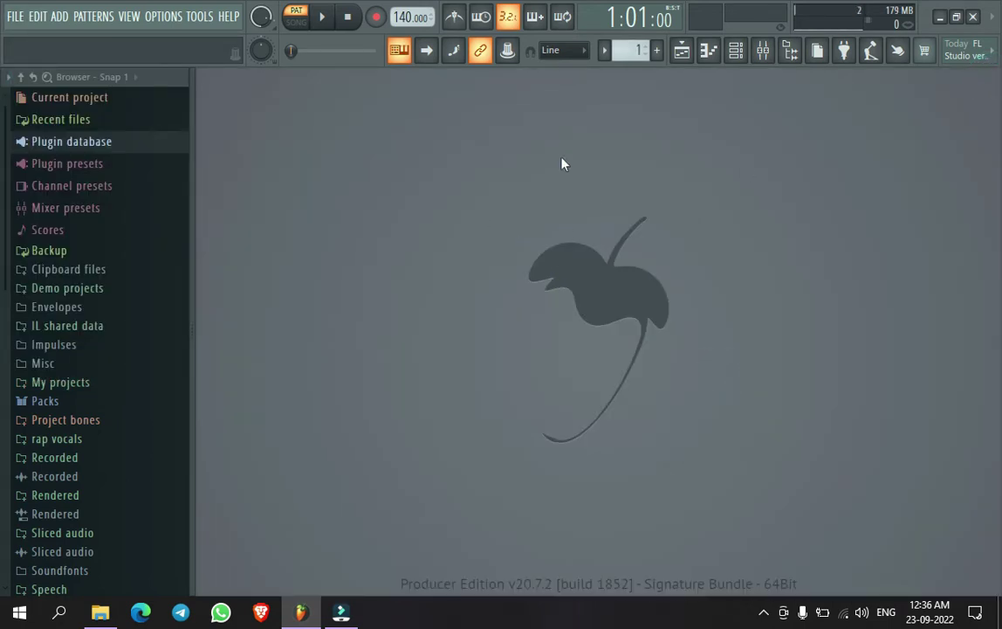
pyautogui.click(16, 18)
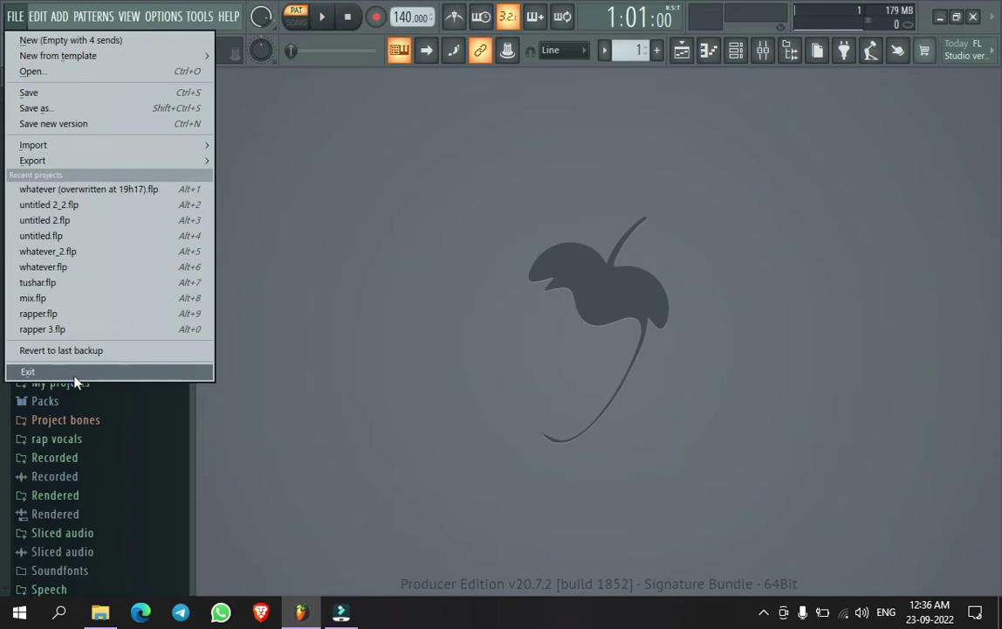
pyautogui.click(319, 256)
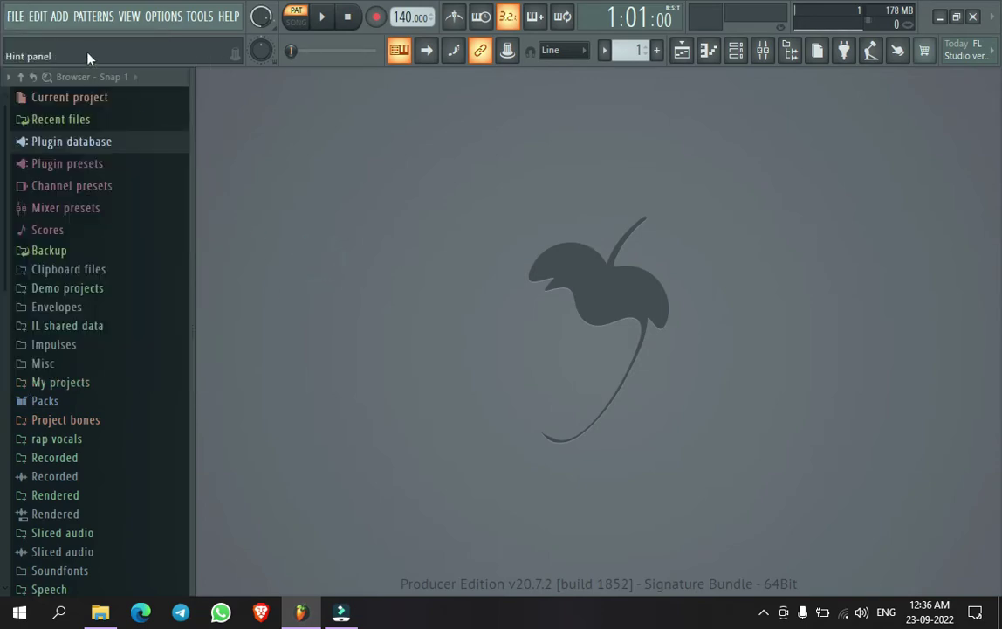
pyautogui.click(15, 15)
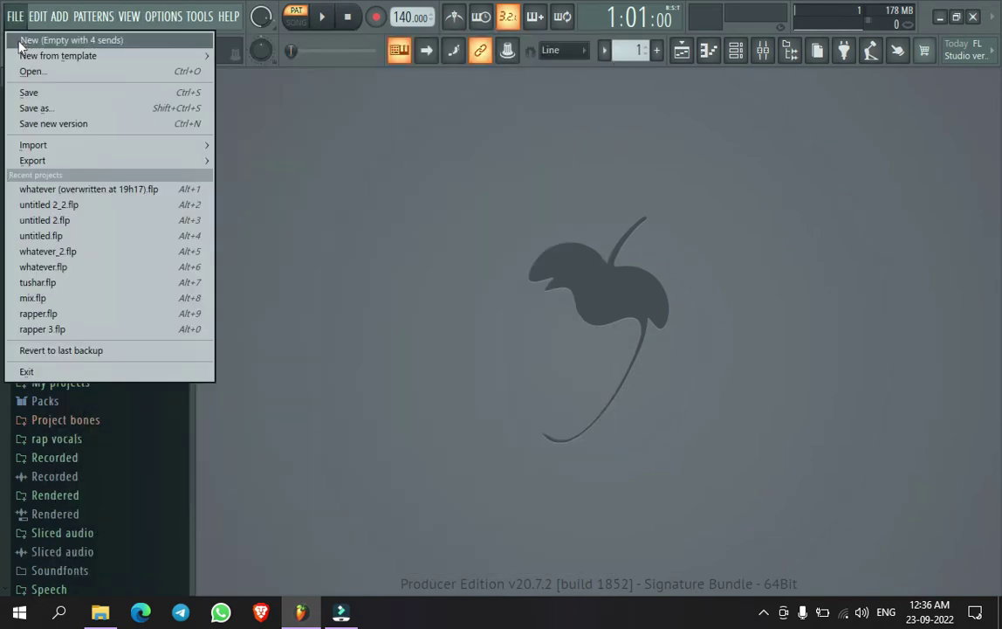
pyautogui.click(293, 127)
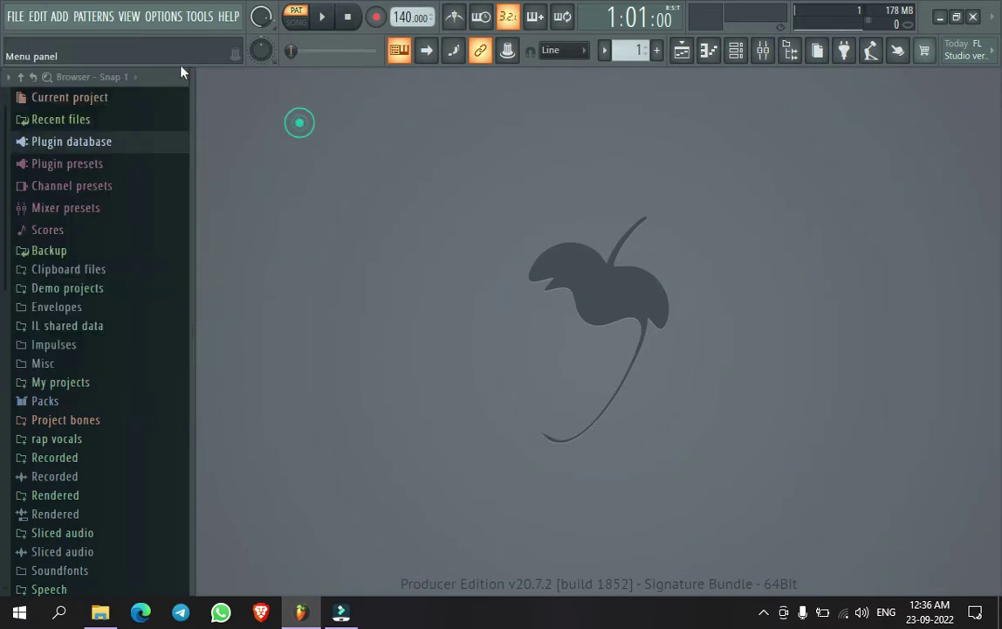
# - Open the Sampler's piano roll and draw seven short notes across two bars: F5, B4, A#4, D#4, C5 and two A#5
pyautogui.click(35, 20)
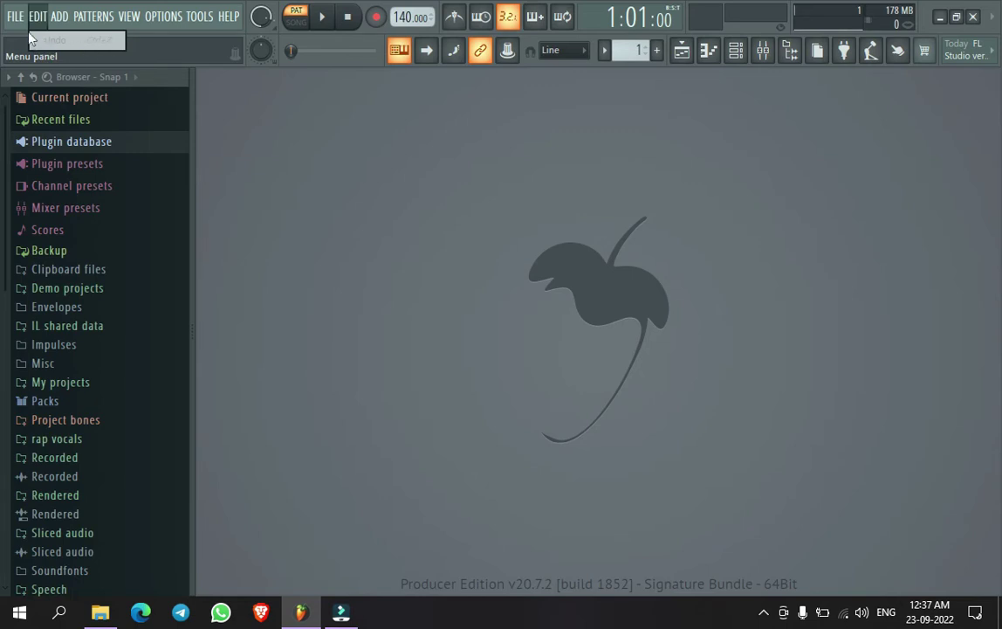
pyautogui.moveTo(22, 9)
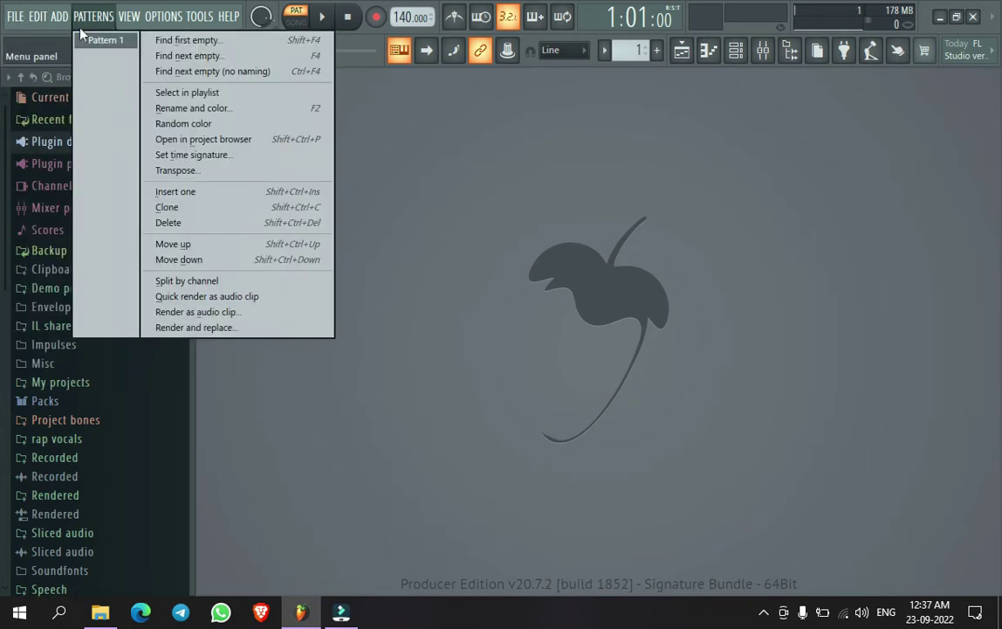
pyautogui.click(736, 50)
pyautogui.click(537, 406)
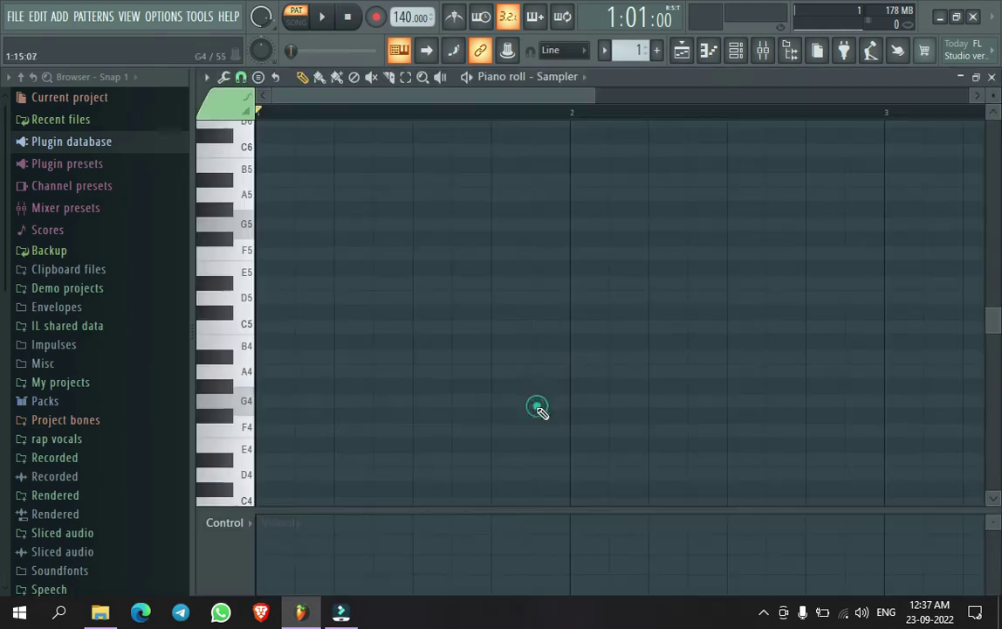
pyautogui.moveTo(440, 303); pyautogui.dragTo(502, 180)
pyautogui.click(347, 249)
pyautogui.click(728, 345)
pyautogui.click(848, 179)
pyautogui.click(299, 357)
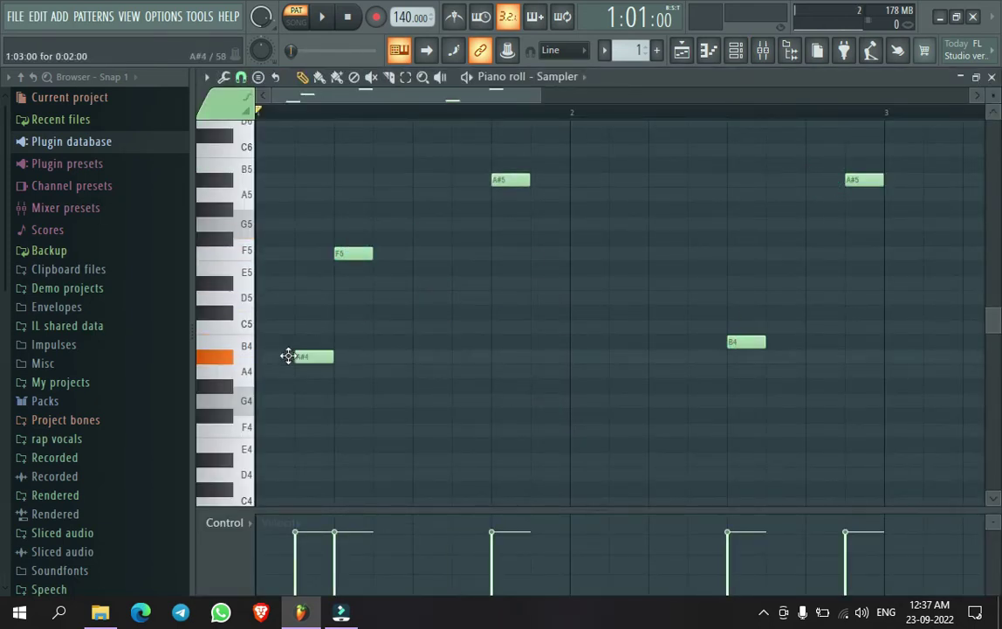
pyautogui.click(337, 458)
pyautogui.click(466, 327)
# - Review the undo, cut and copy commands and the list of addable plugins, and close the piano roll
pyautogui.click(31, 18)
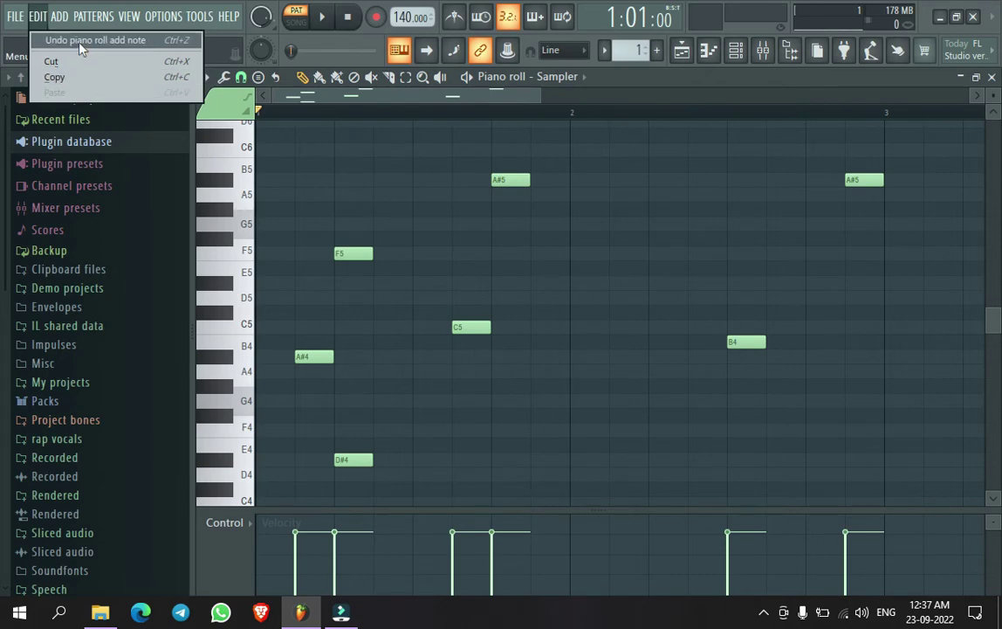
pyautogui.moveTo(63, 24)
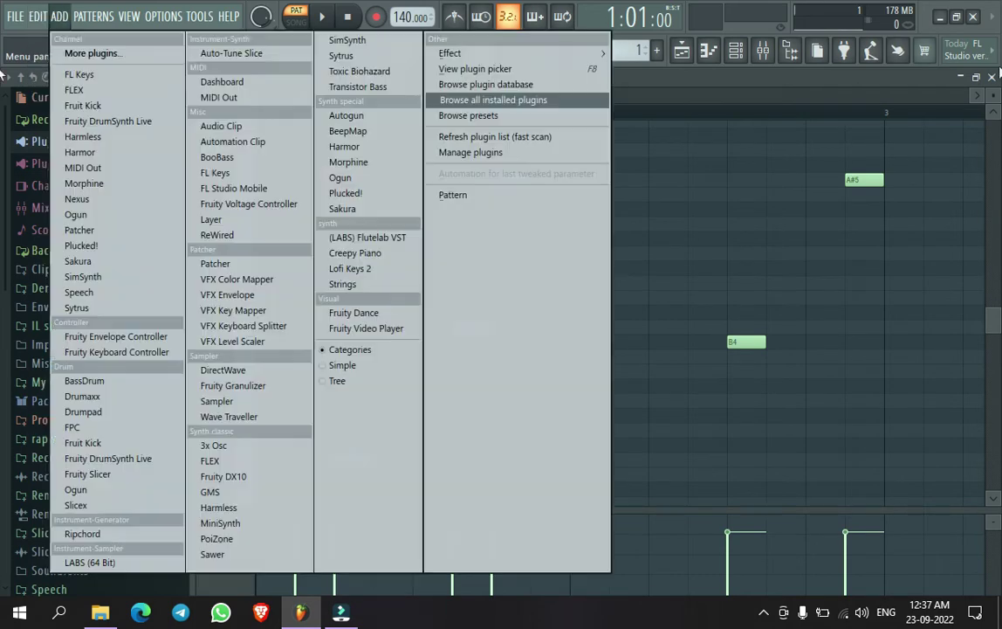
pyautogui.click(993, 78)
# - Add an FL Keys channel and play several notes to hear its piano sound
pyautogui.click(58, 16)
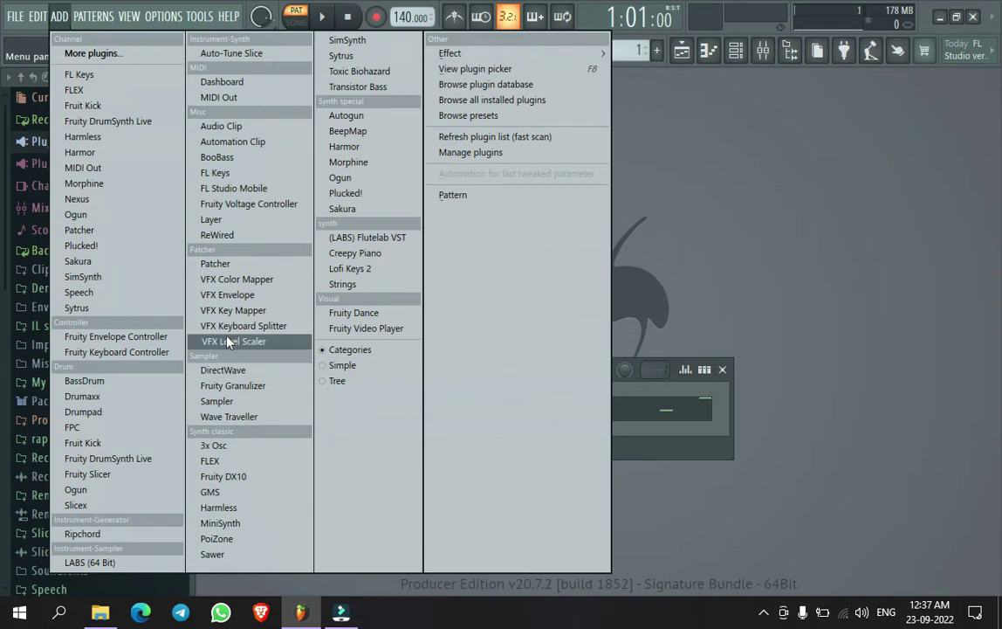
pyautogui.click(79, 74)
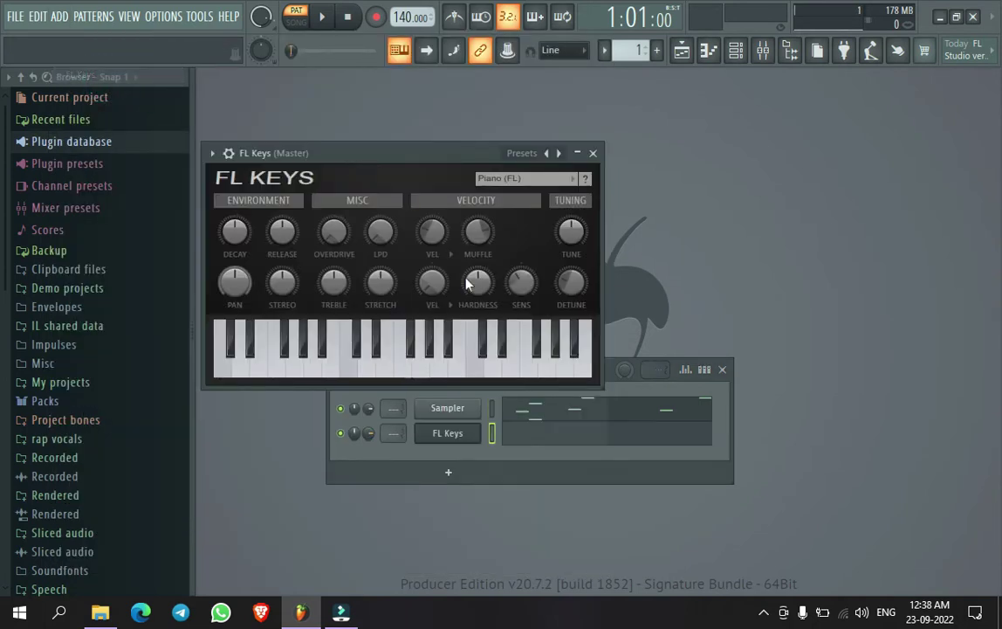
pyautogui.press('v')
pyautogui.press('n')
pyautogui.press('v')
pyautogui.press('b')
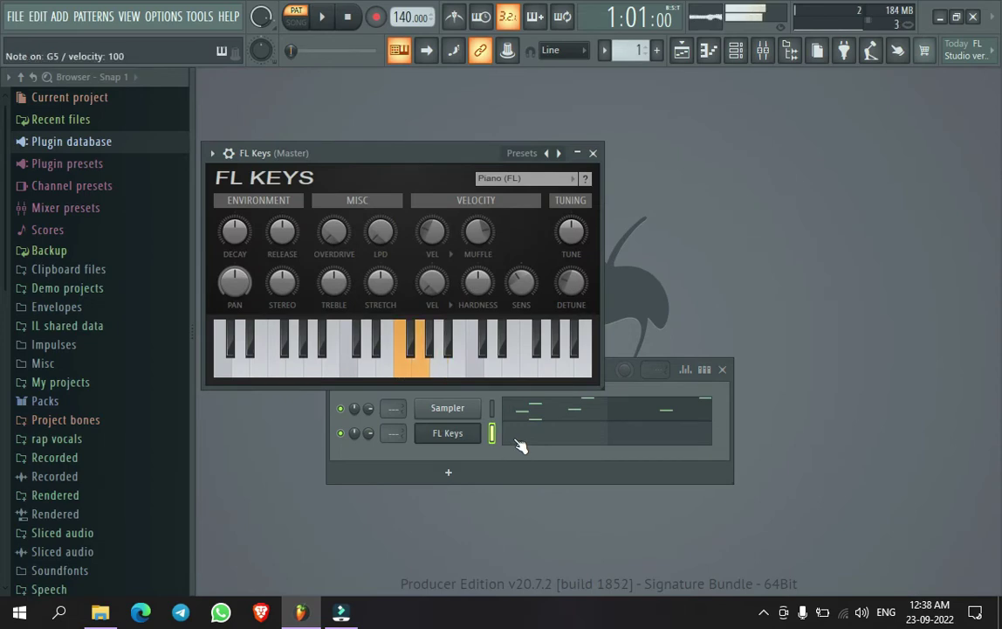
pyautogui.press('j')
pyautogui.press('g')
pyautogui.press('r')
pyautogui.press('e')
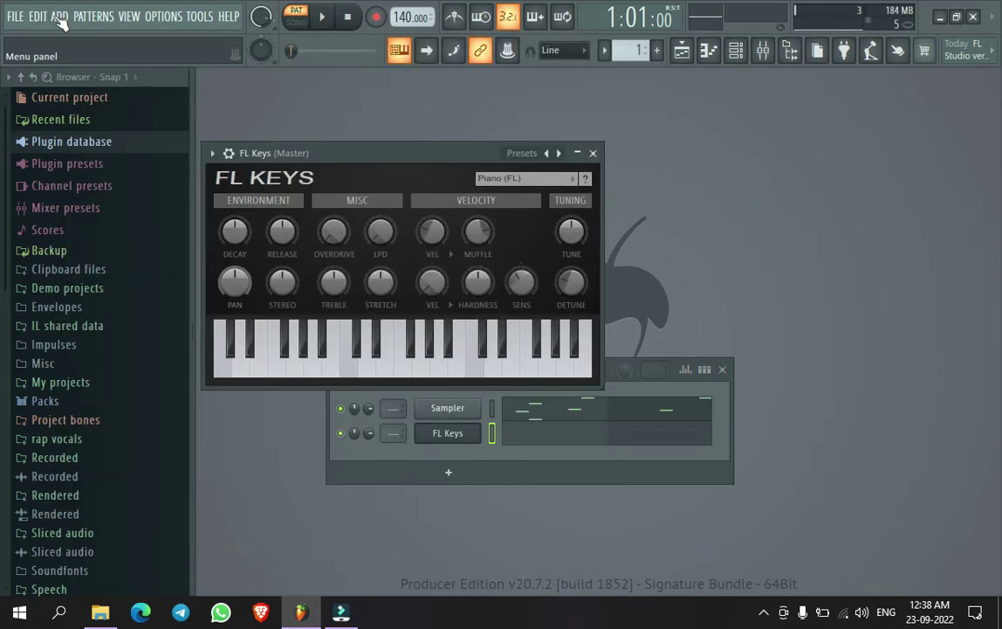
# - Add a Fruit Kick channel from the drum plugins, and expand the channel presets in the browser
pyautogui.click(58, 17)
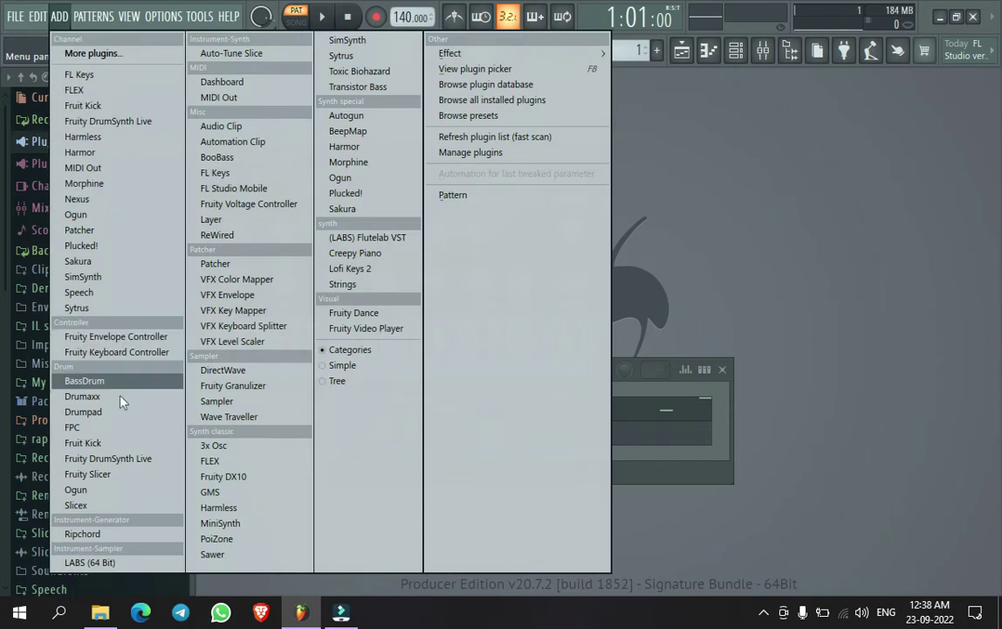
pyautogui.click(83, 443)
pyautogui.click(130, 185)
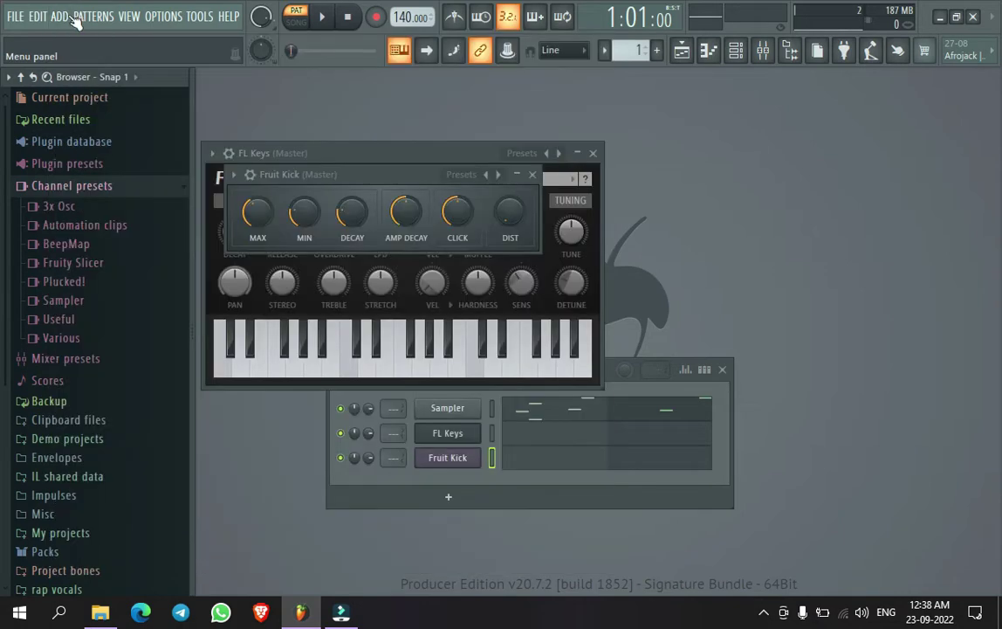
# - Add a BooBass channel, play several notes with it, and try its Bass control
pyautogui.click(61, 14)
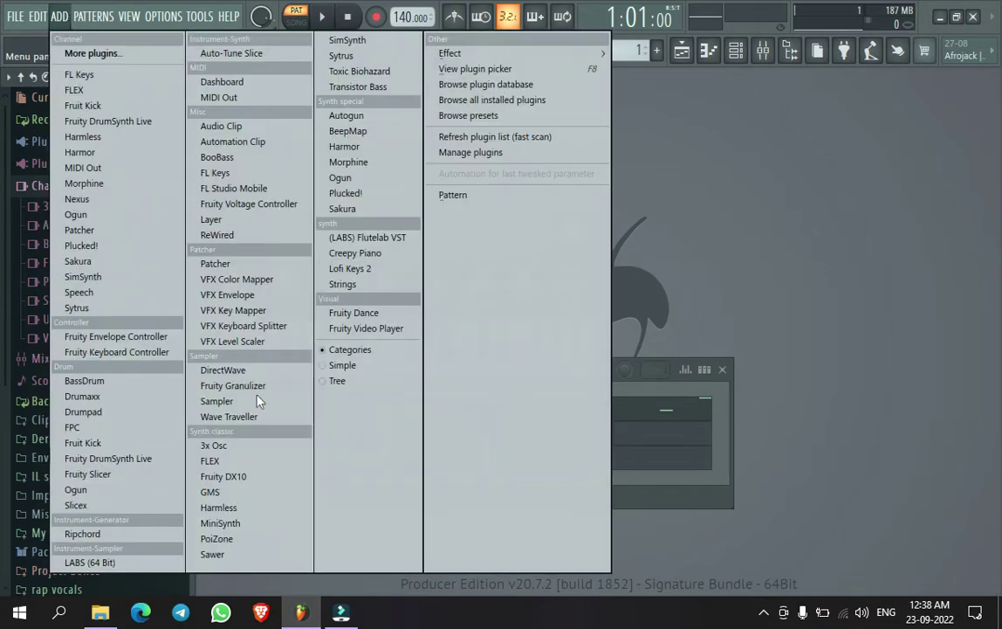
pyautogui.click(219, 157)
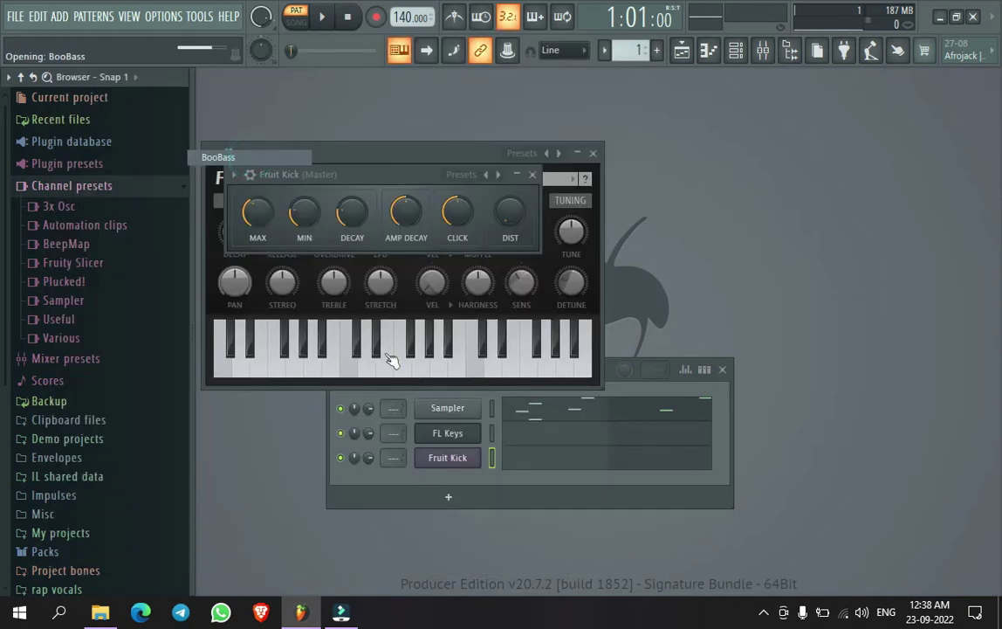
pyautogui.press('y')
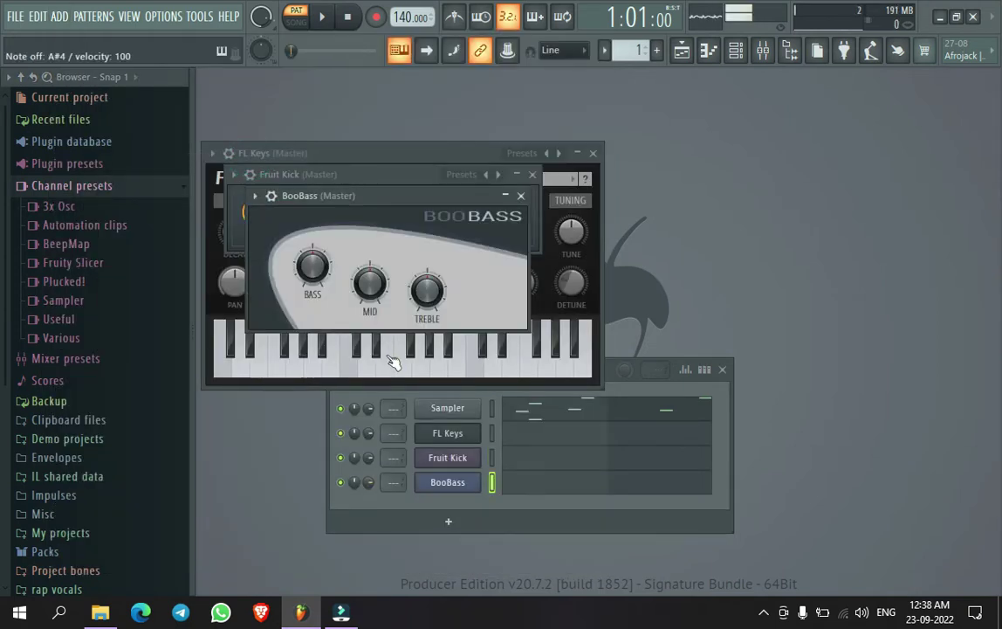
pyautogui.press('j')
pyautogui.press('n')
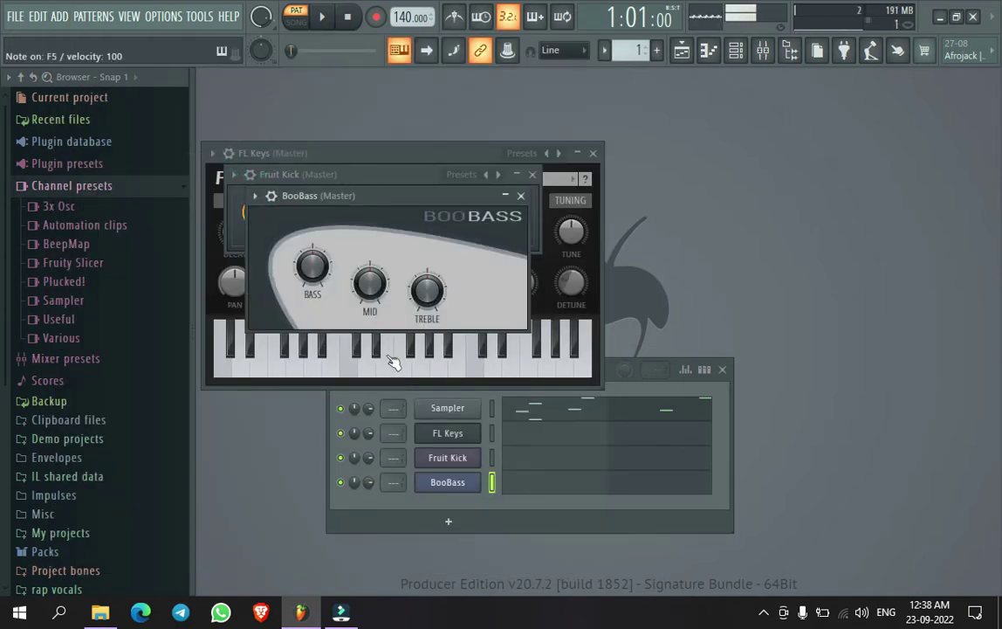
pyautogui.press('g')
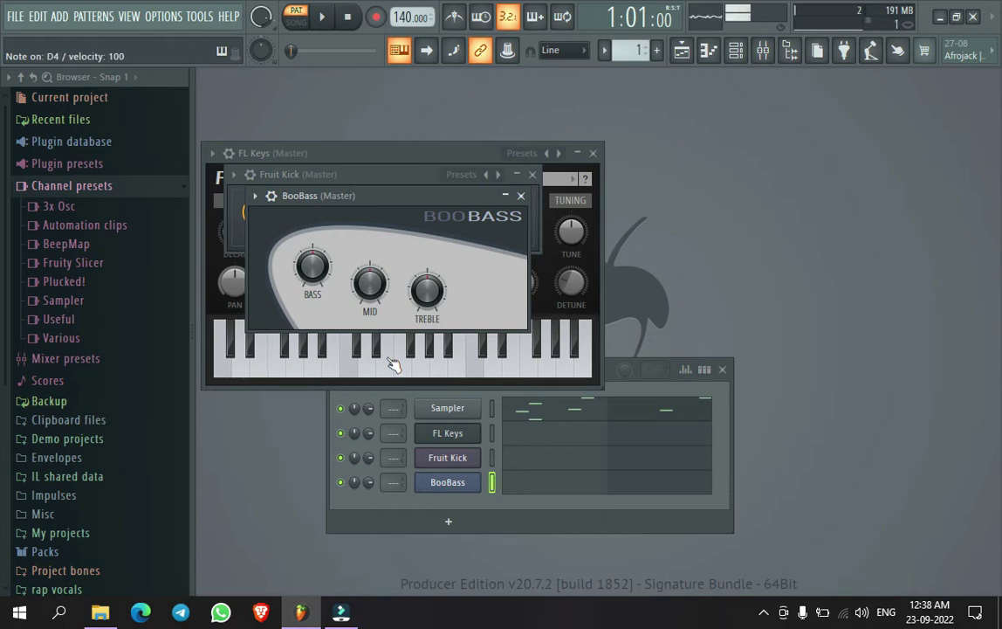
pyautogui.press('s')
pyautogui.press('z')
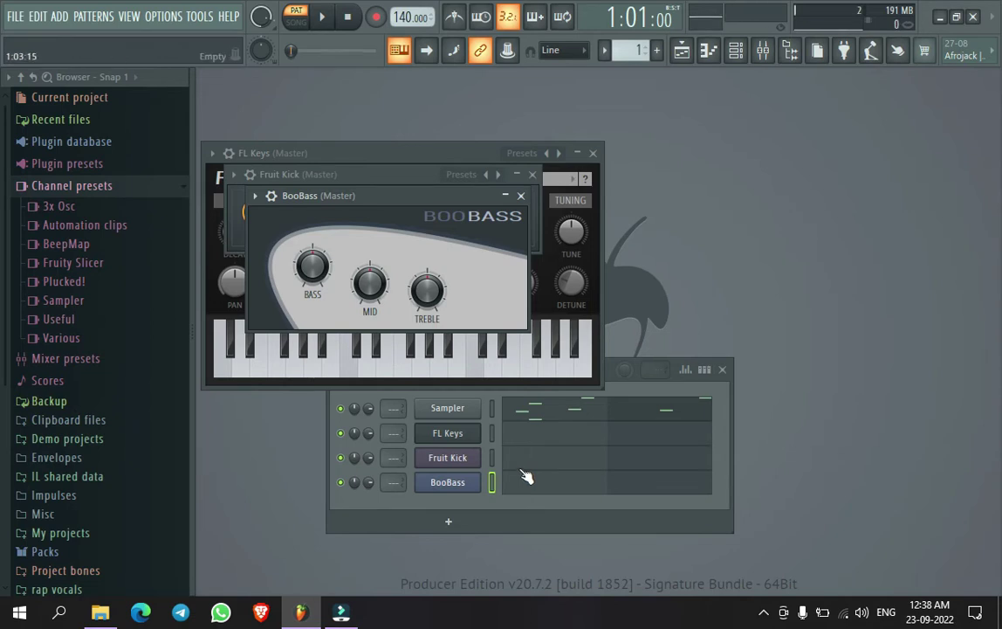
pyautogui.click(305, 272)
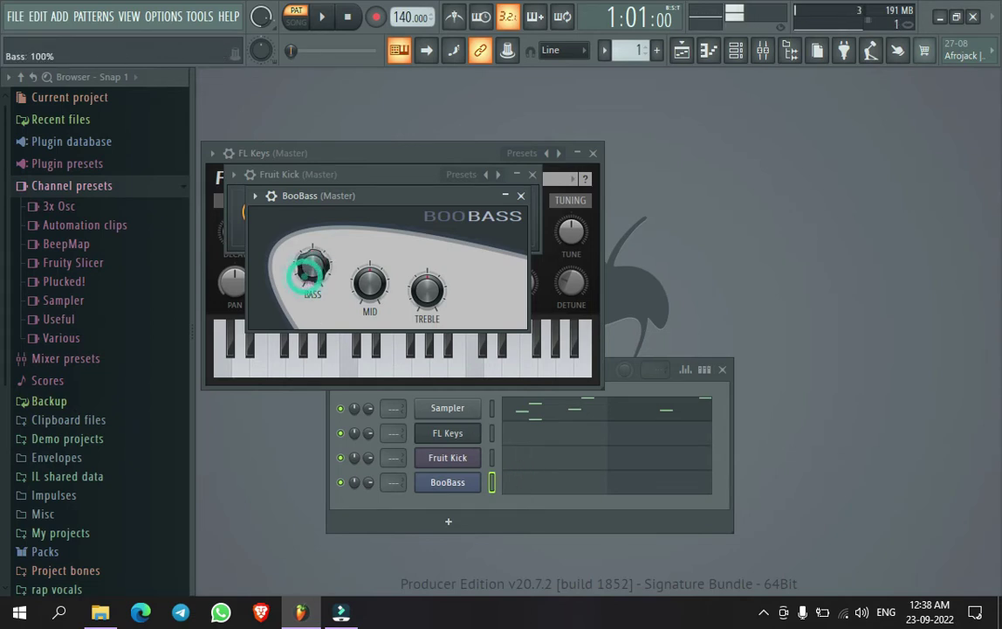
# - Play notes on BooBass while turning its Mid control down and back up to compare the sound
pyautogui.press('z')
pyautogui.press('n')
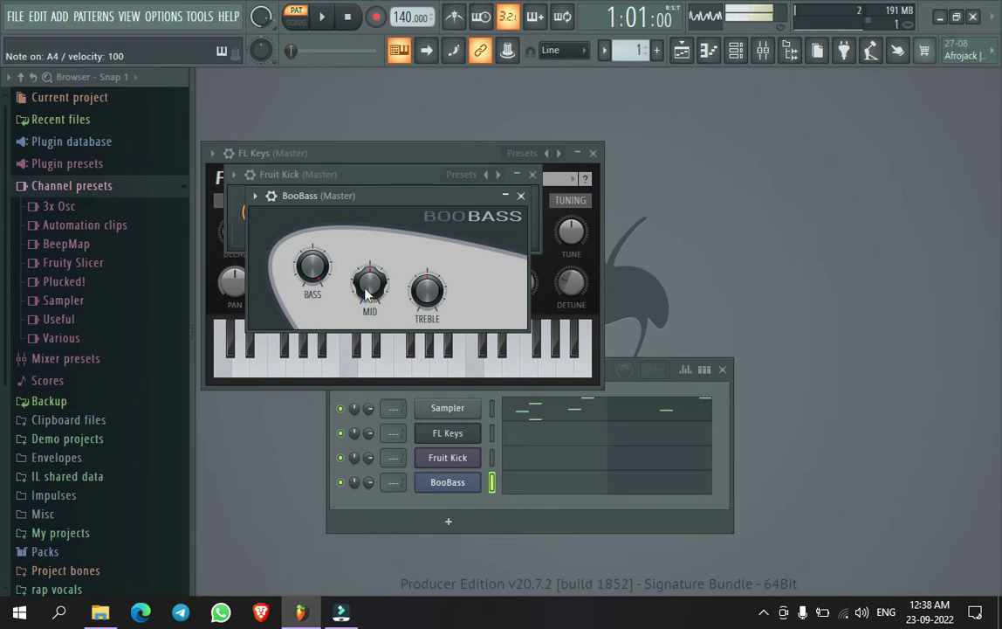
pyautogui.moveTo(366, 294); pyautogui.dragTo(364, 371)
pyautogui.press('n')
pyautogui.press('j')
pyautogui.press('n')
pyautogui.press('n')
pyautogui.moveTo(364, 285); pyautogui.dragTo(364, 194)
pyautogui.press('n')
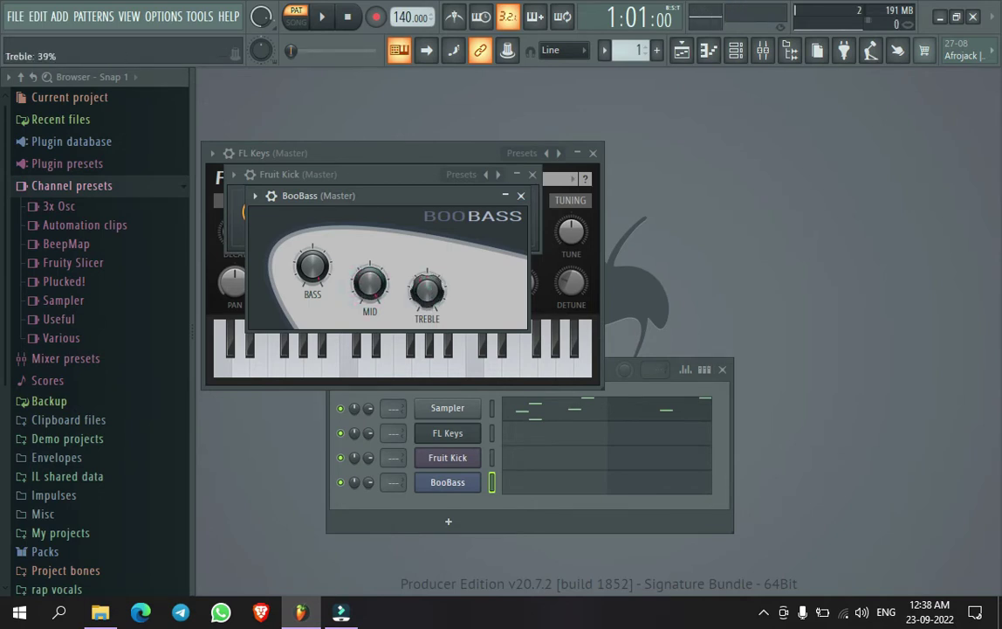
# - Raise BooBass's Treble to 100%, lower its Mid, and keep replaying a note while trying different control settings
pyautogui.press('n')
pyautogui.moveTo(427, 298); pyautogui.dragTo(427, 223)
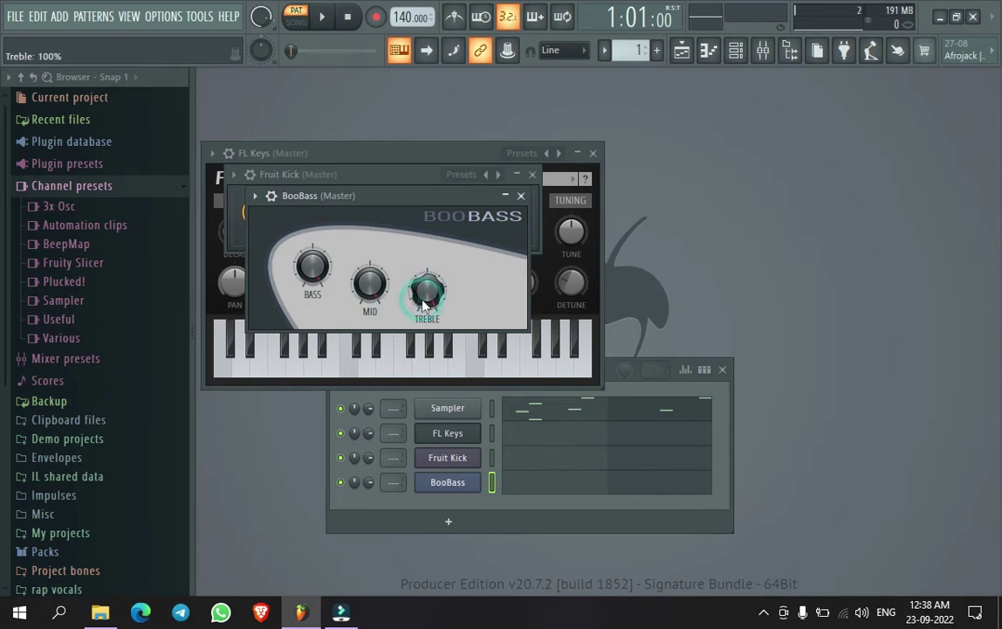
pyautogui.press('n')
pyautogui.moveTo(373, 288); pyautogui.dragTo(373, 358)
pyautogui.press('n')
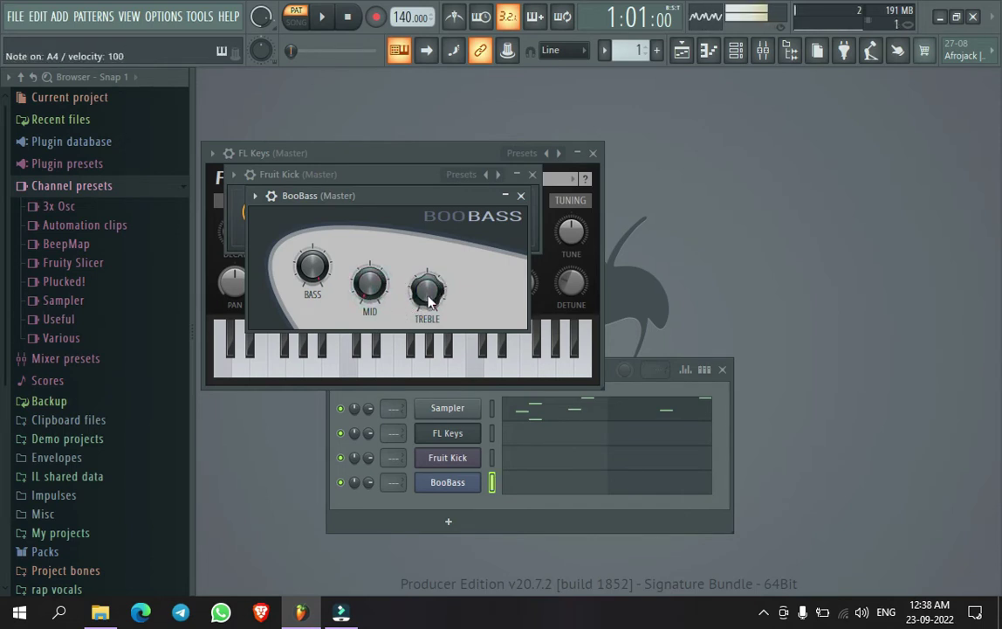
pyautogui.moveTo(427, 291); pyautogui.dragTo(427, 338)
pyautogui.press('n')
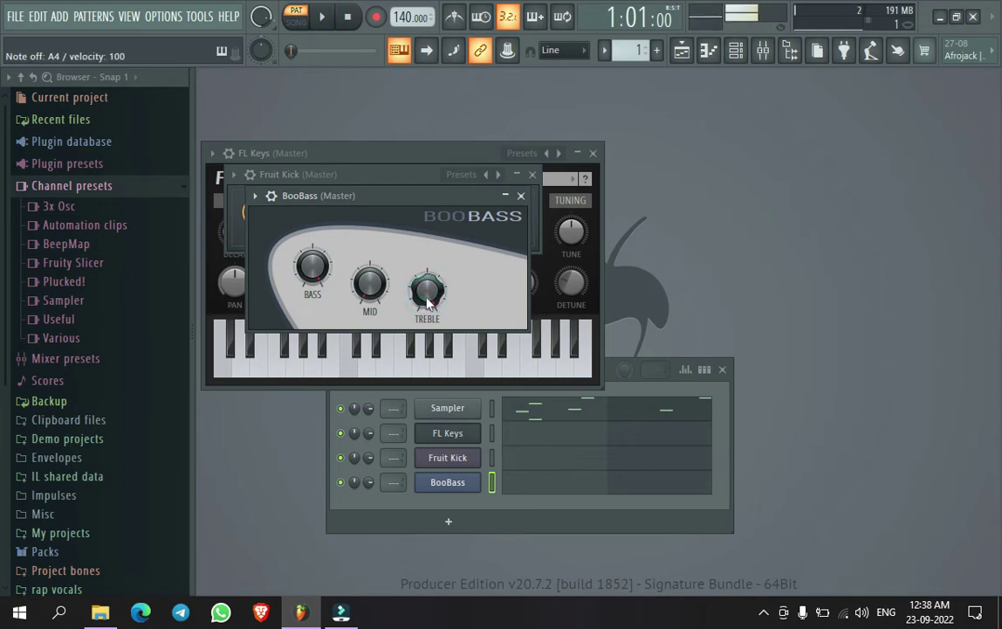
pyautogui.press('n')
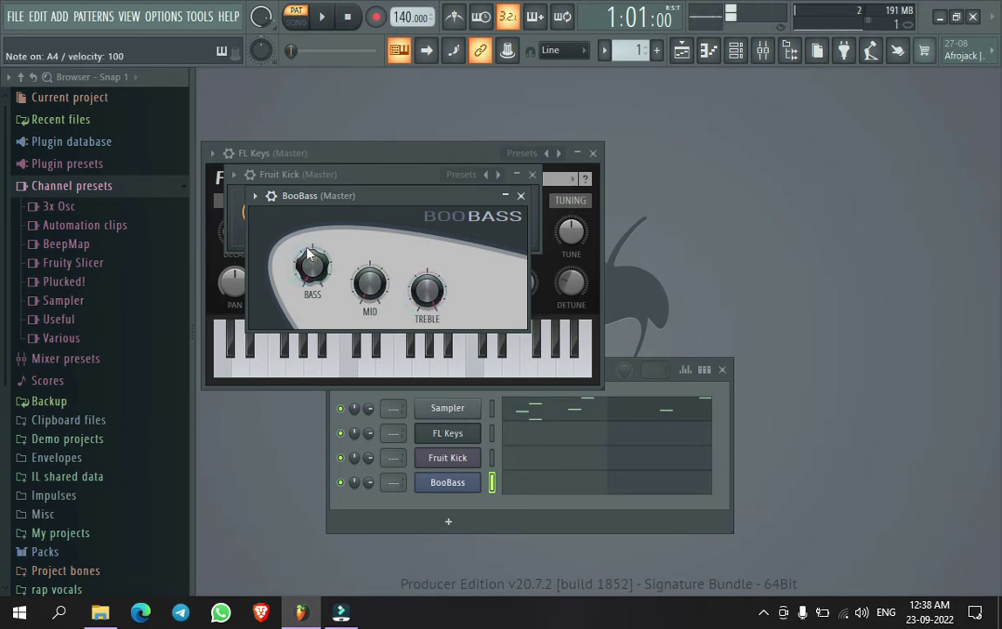
pyautogui.press('n')
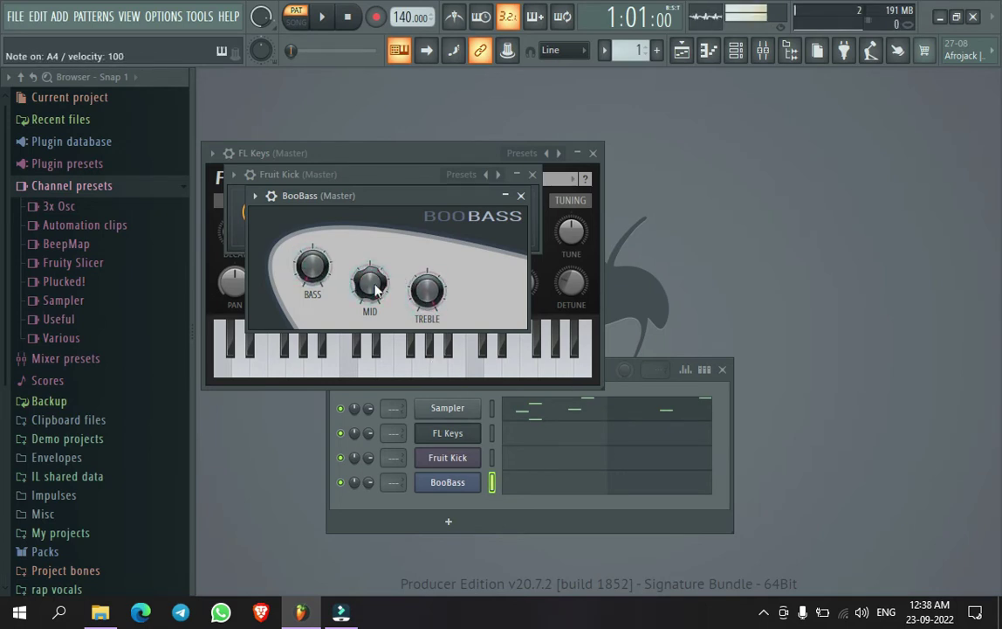
pyautogui.press('n')
# - Review the lists of addable channel plugins and effect plugins, and leave them without adding anything
pyautogui.click(59, 16)
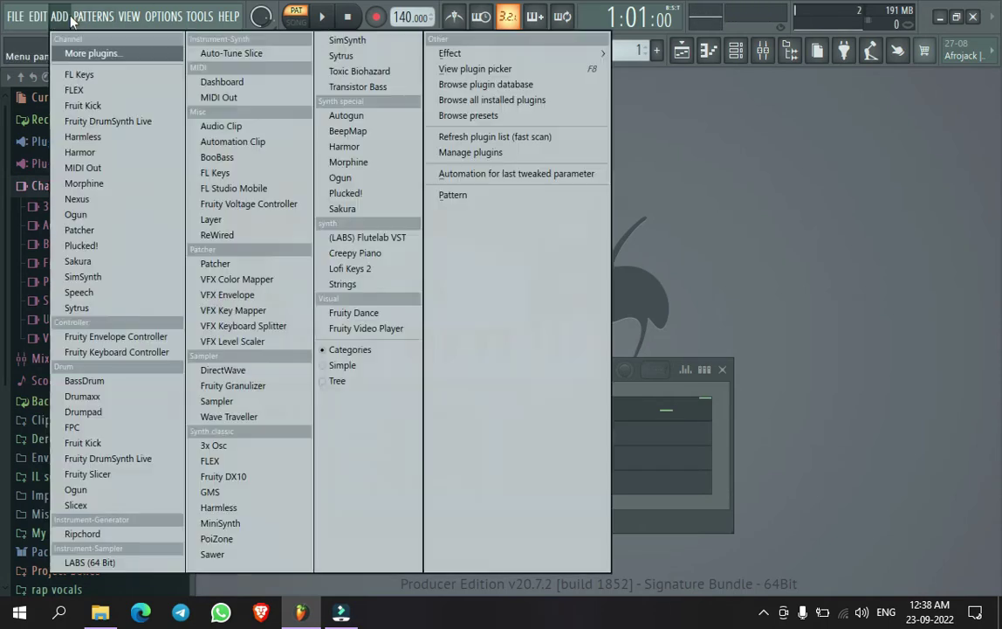
pyautogui.click(59, 15)
pyautogui.click(59, 16)
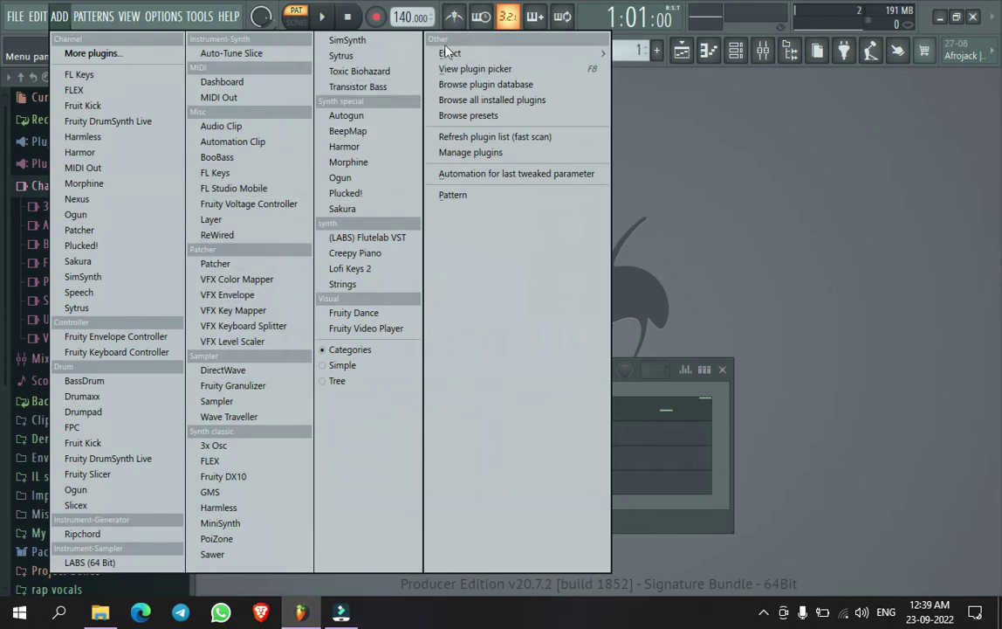
pyautogui.click(569, 55)
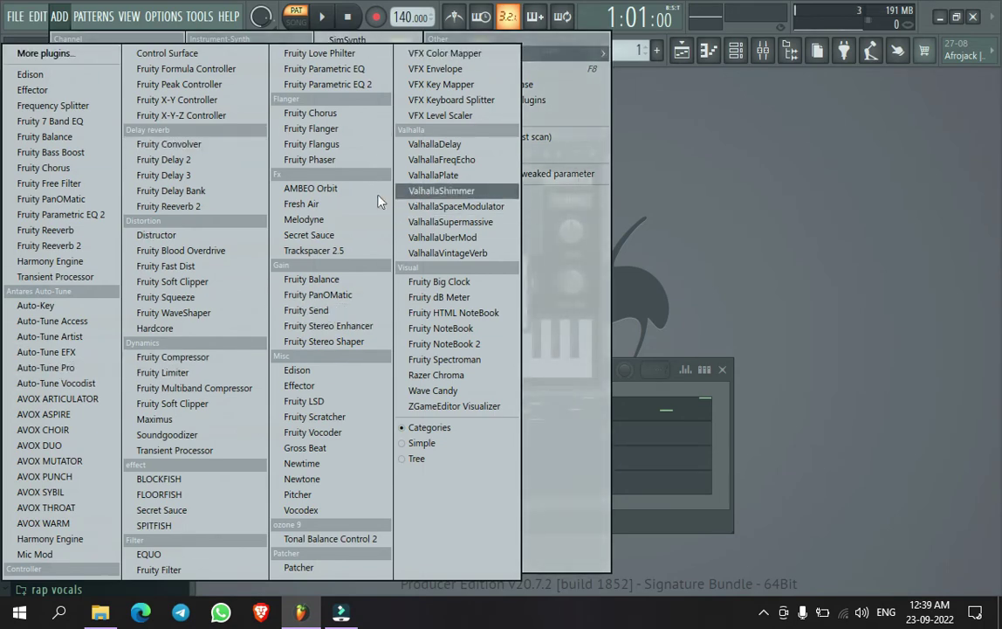
pyautogui.click(742, 144)
# - Close the BooBass, Fruit Kick and FL Keys plugin windows
pyautogui.click(522, 194)
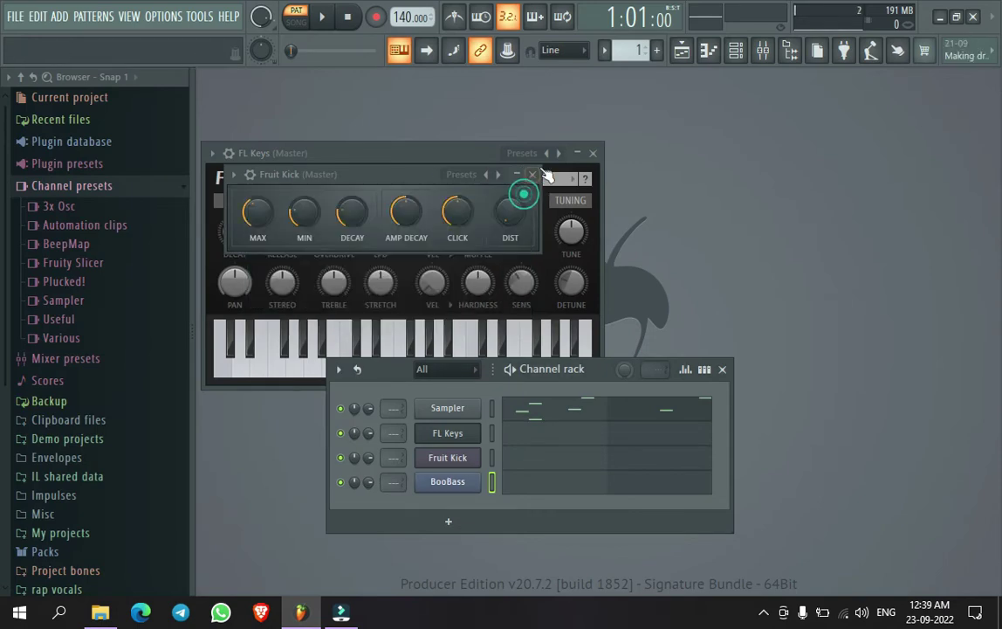
pyautogui.click(534, 173)
pyautogui.click(590, 155)
# - Add a MIDI Out channel and move its plugin window clear of the channel rack
pyautogui.click(92, 17)
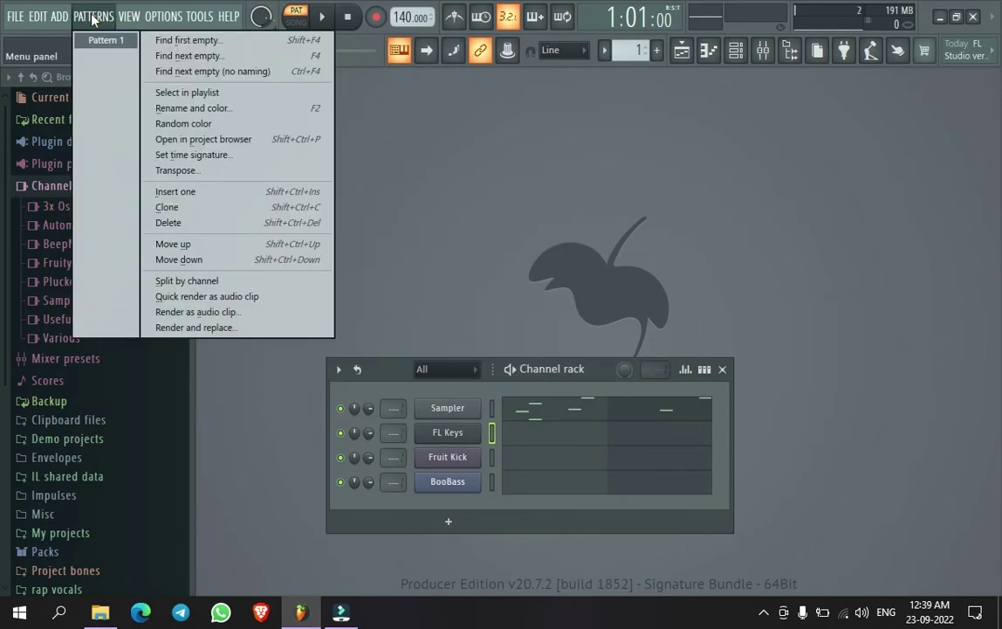
pyautogui.moveTo(59, 16)
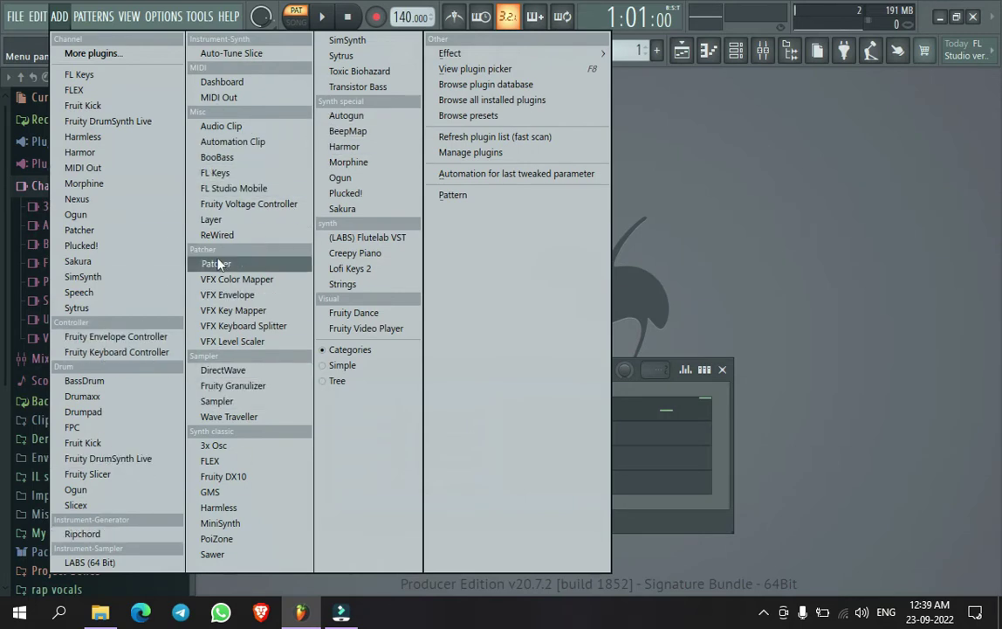
pyautogui.click(127, 169)
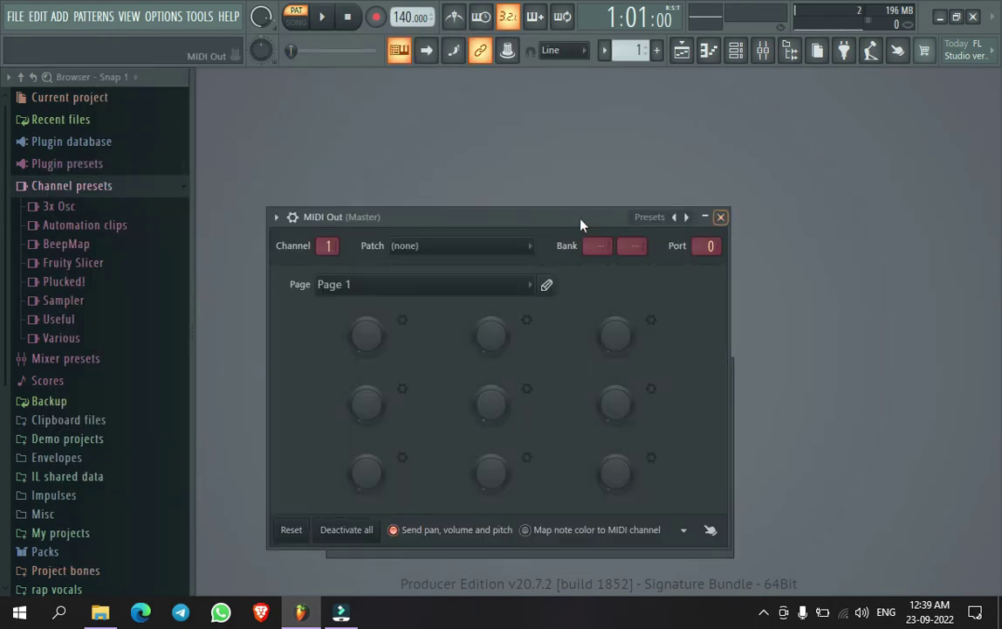
pyautogui.moveTo(561, 222); pyautogui.dragTo(682, 72)
# - Show the FL Keys plugin from its channel, and close both the FL Keys and MIDI Out windows
pyautogui.click(447, 434)
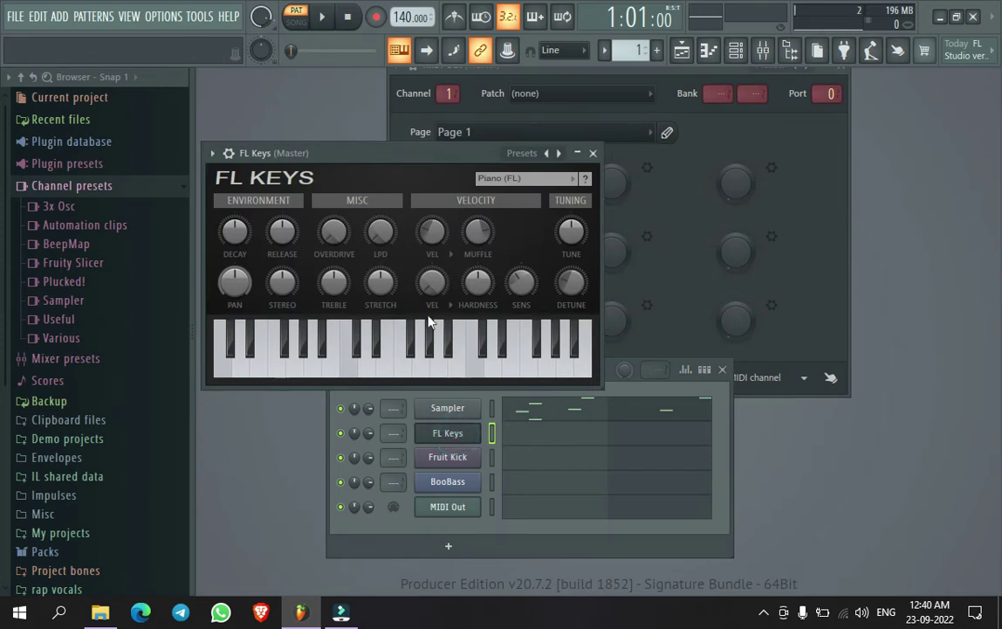
pyautogui.click(426, 327)
pyautogui.click(593, 153)
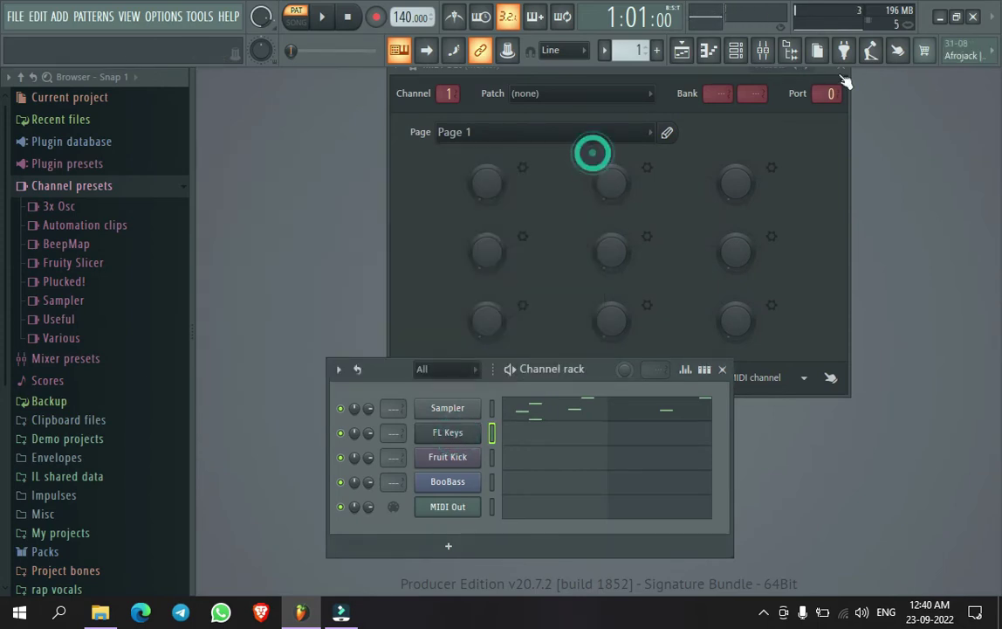
pyautogui.click(840, 67)
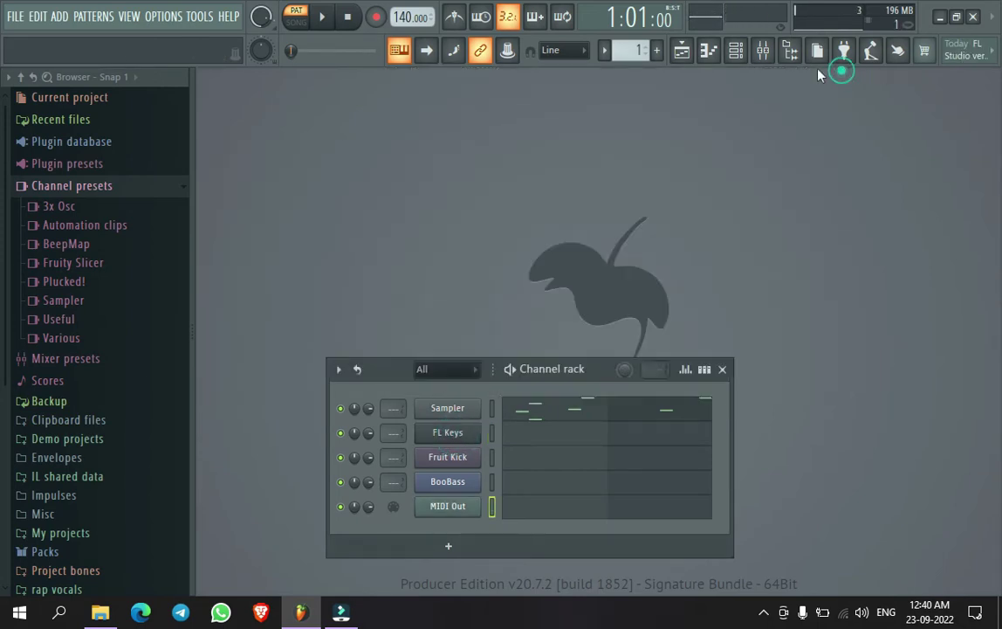
pyautogui.click(58, 18)
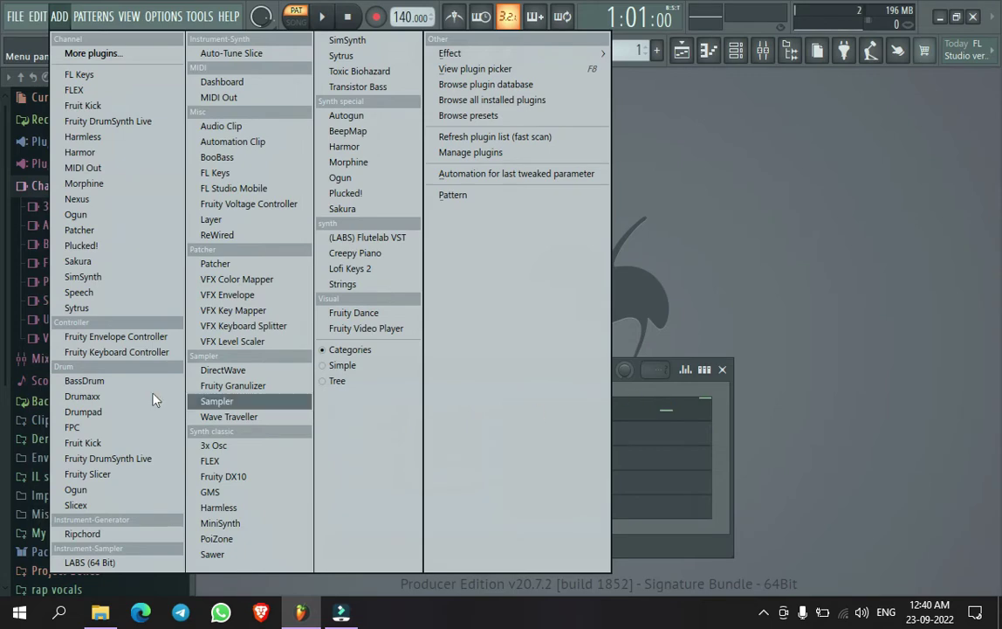
pyautogui.click(653, 390)
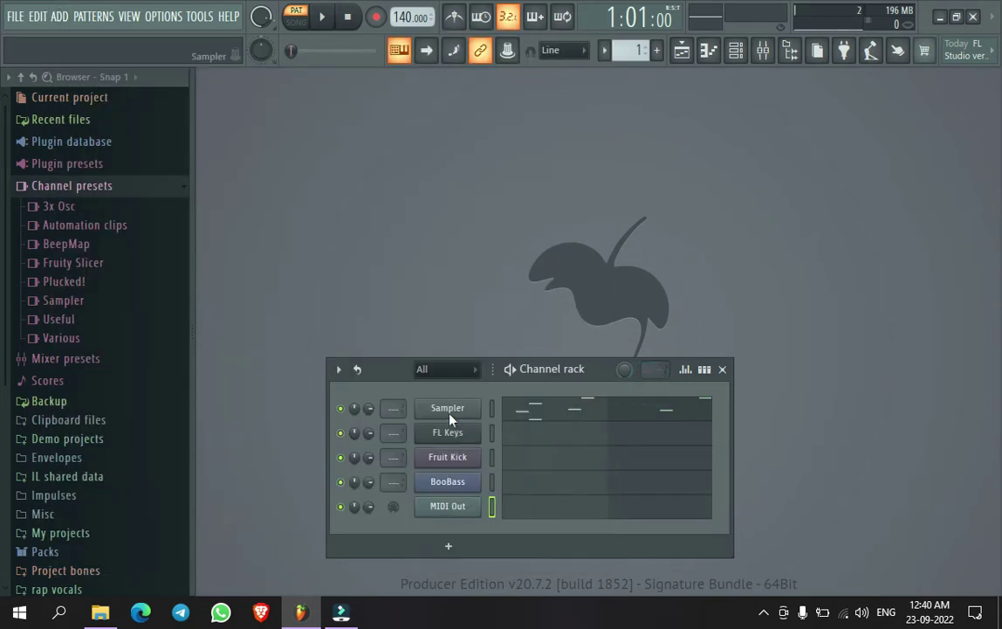
pyautogui.rightClick(450, 419)
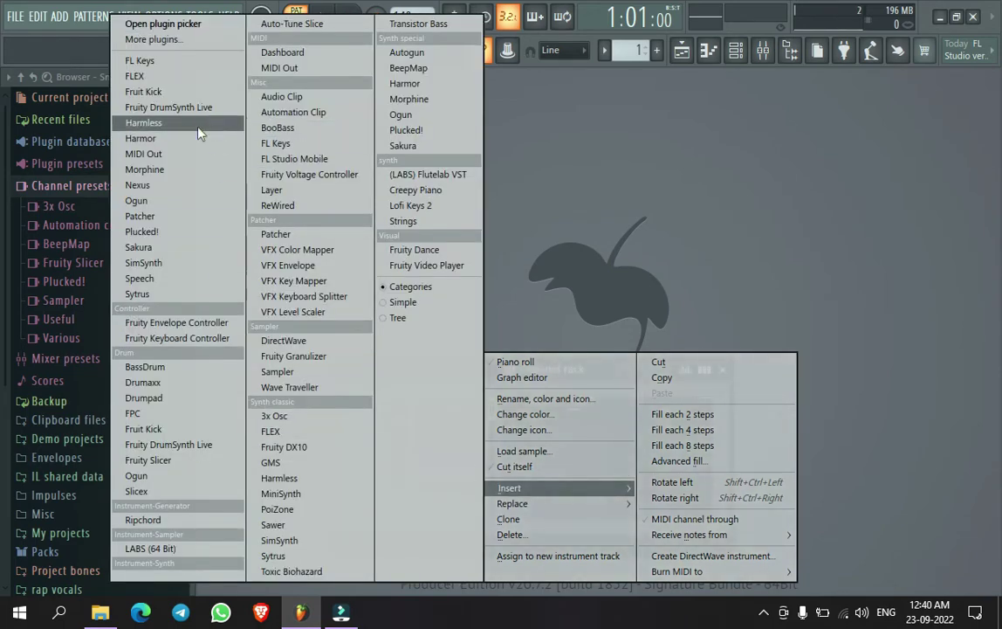
pyautogui.click(166, 61)
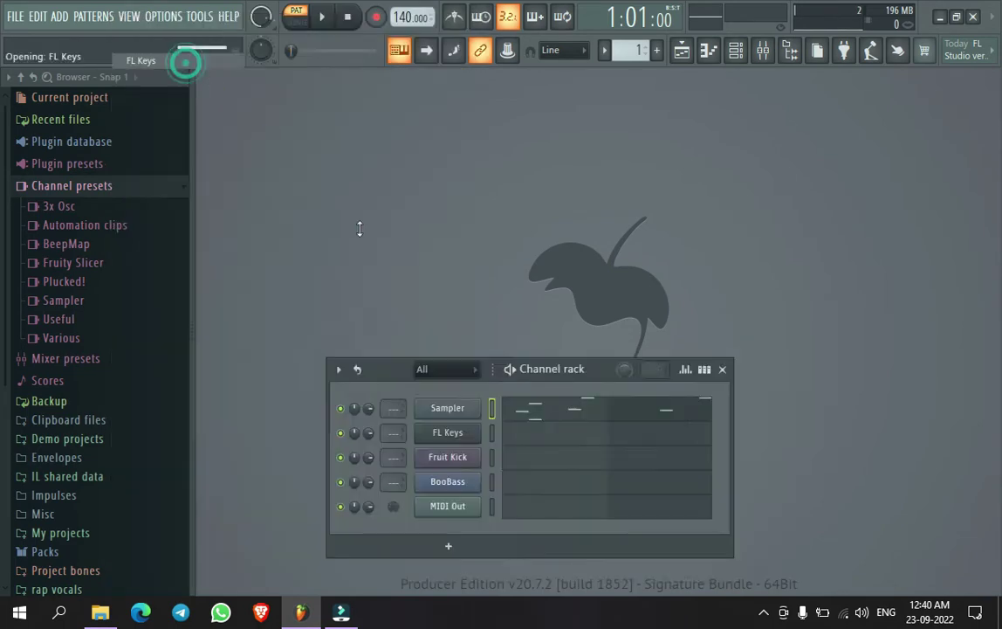
pyautogui.click(726, 430)
# - Move the channel rack higher and replace the newly inserted FL Keys channel's instrument with FLEX
pyautogui.moveTo(550, 369); pyautogui.dragTo(563, 134)
pyautogui.rightClick(458, 175)
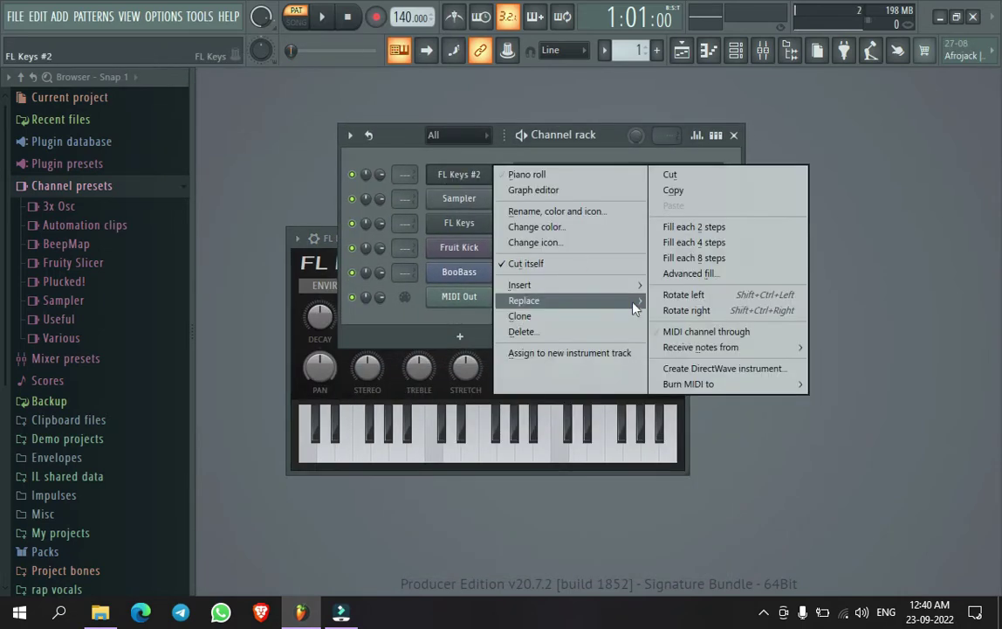
pyautogui.moveTo(601, 305)
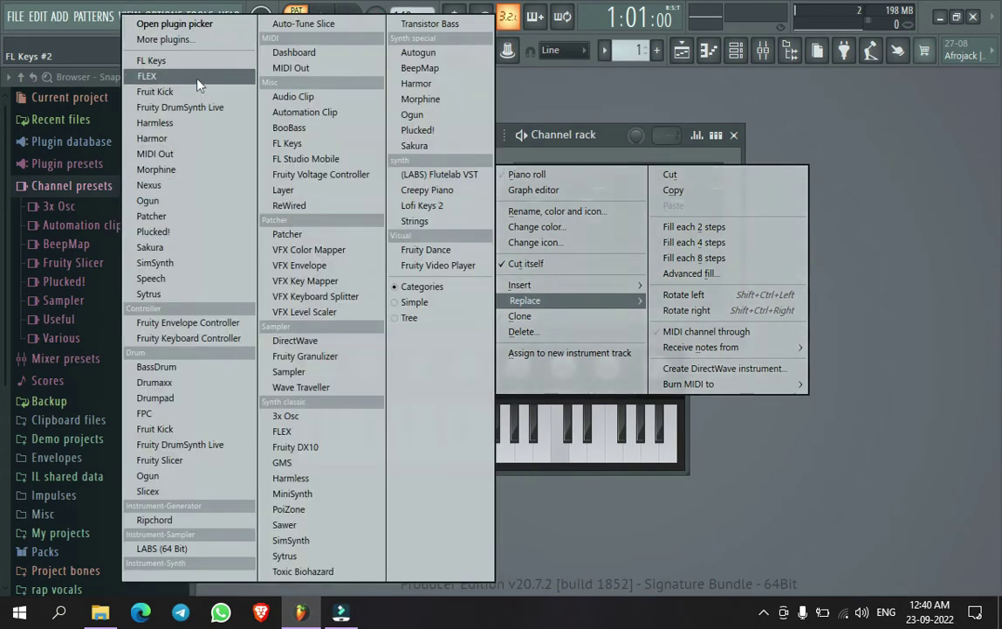
pyautogui.click(174, 75)
# - Switch the addable plugin list to the Simple layout, review it, and change it to the Tree layout
pyautogui.click(59, 17)
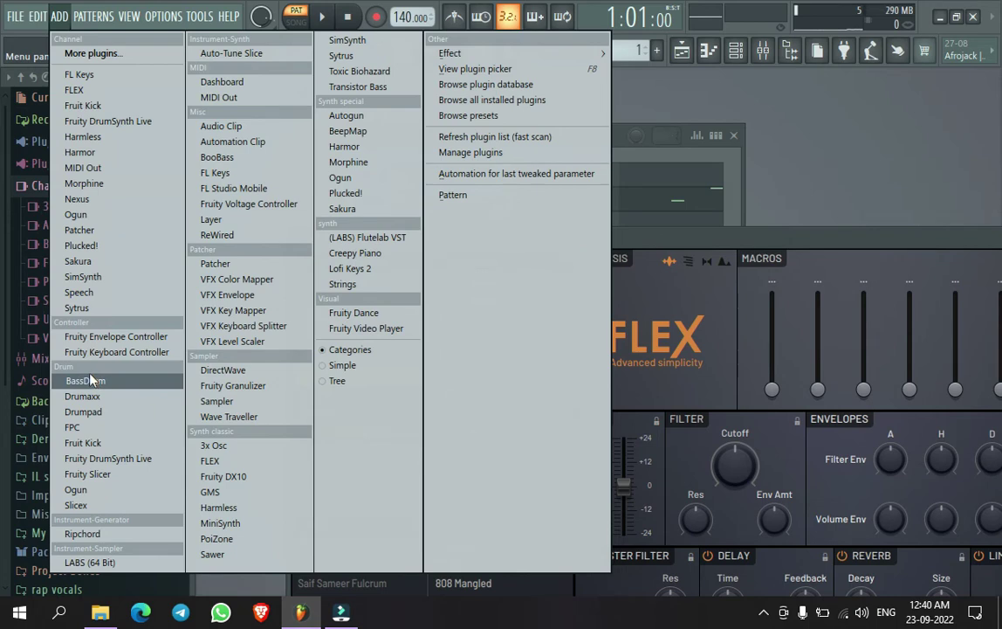
pyautogui.click(322, 365)
pyautogui.click(59, 16)
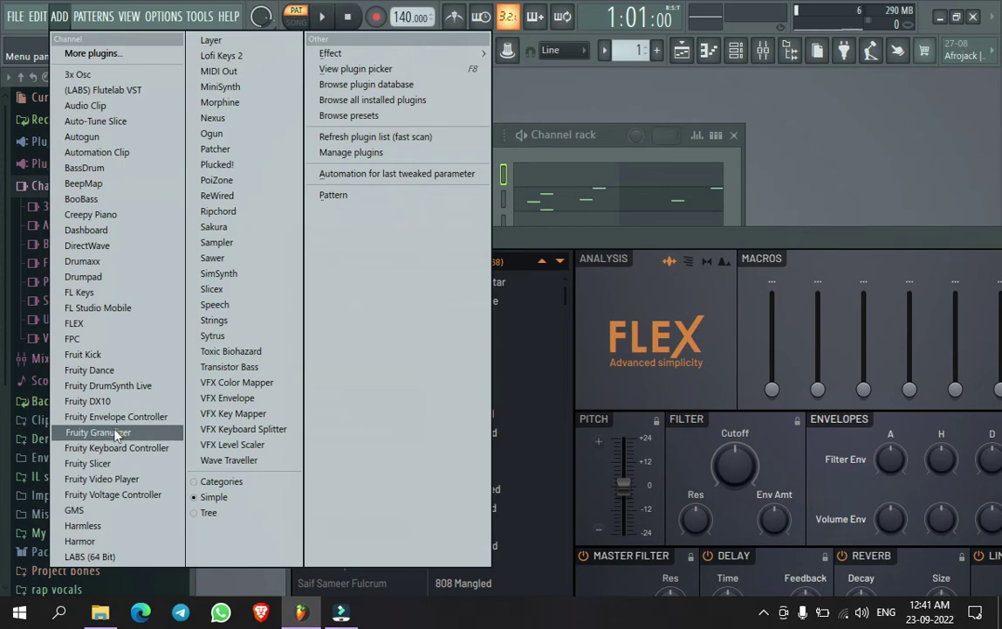
pyautogui.click(206, 514)
# - Browse the plugin categories in the tree, including Patcher and Visual, and switch the list back to Categories
pyautogui.click(59, 17)
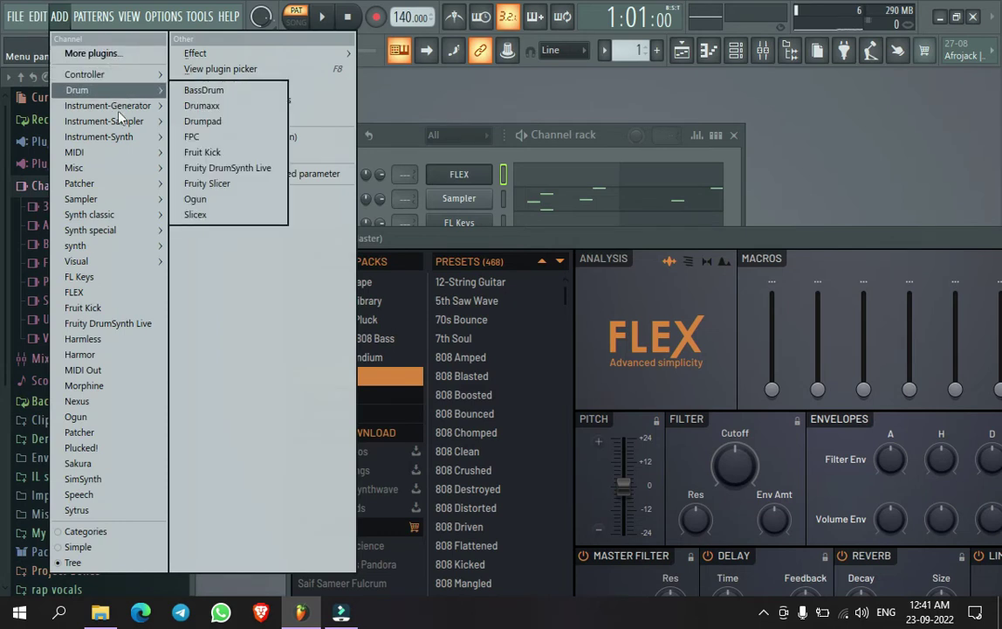
pyautogui.moveTo(123, 138)
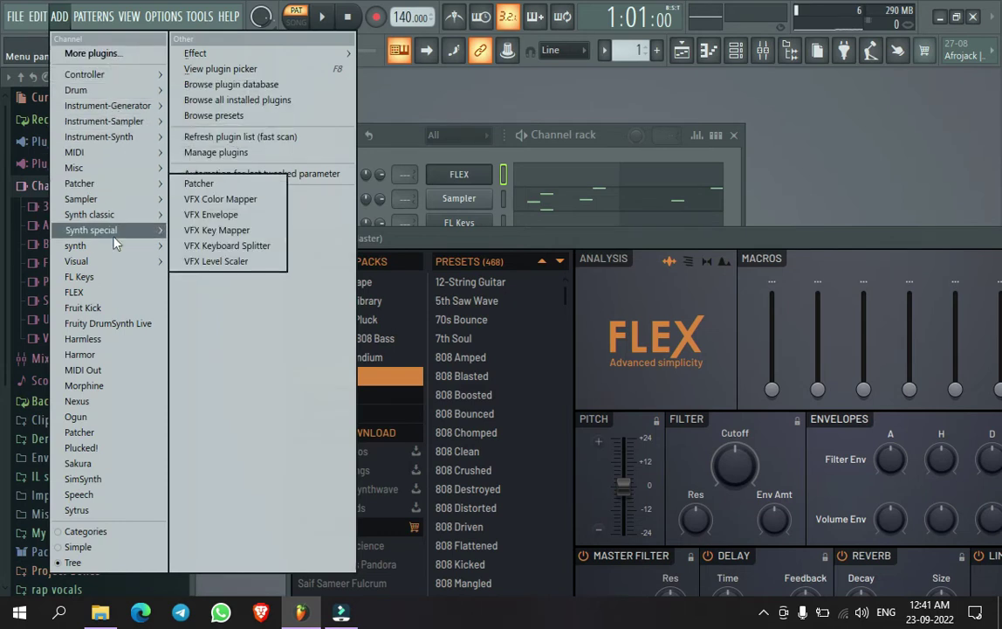
pyautogui.moveTo(114, 231)
pyautogui.moveTo(113, 263)
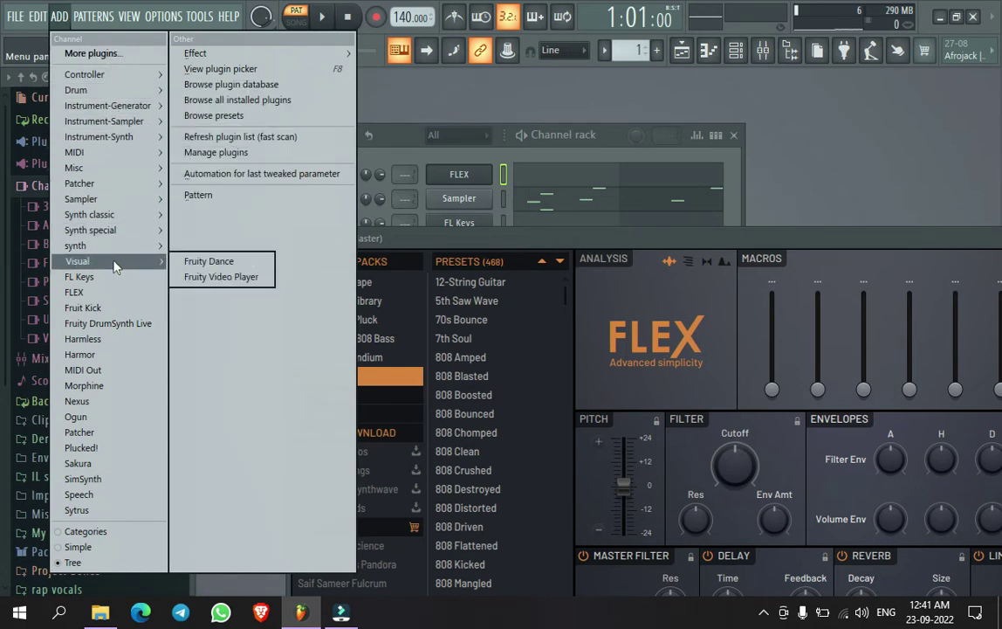
pyautogui.click(78, 532)
# - Examine the effect plugins available in the categorized list of addable plugins
pyautogui.click(59, 17)
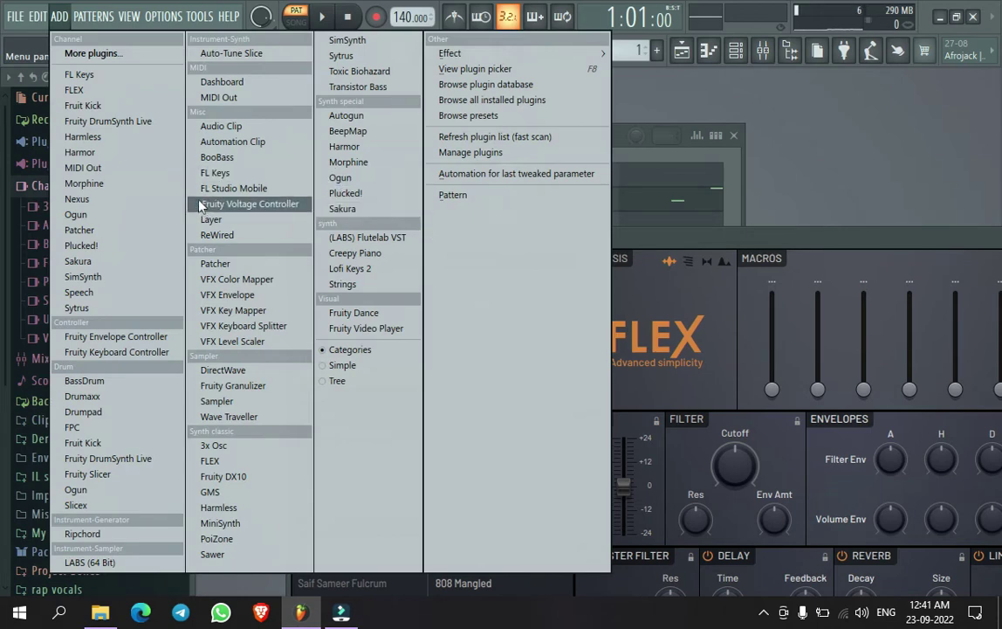
pyautogui.moveTo(494, 58)
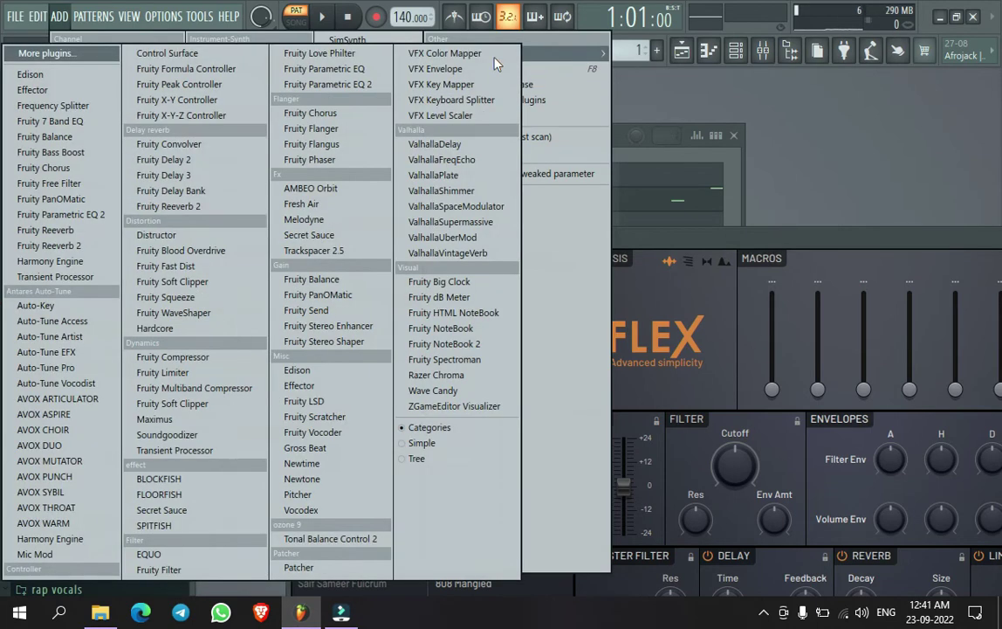
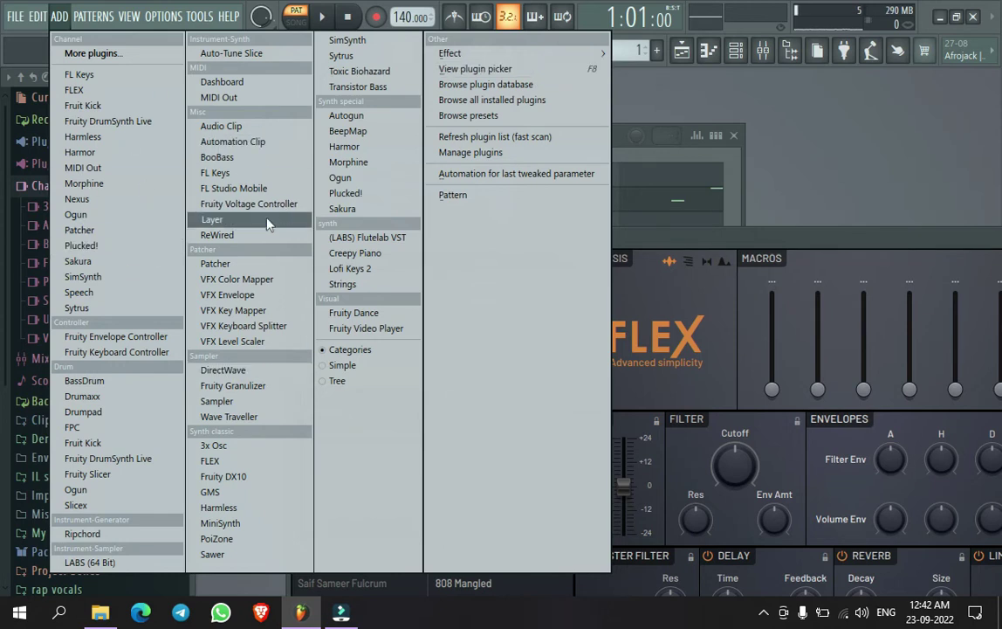
pyautogui.moveTo(574, 55)
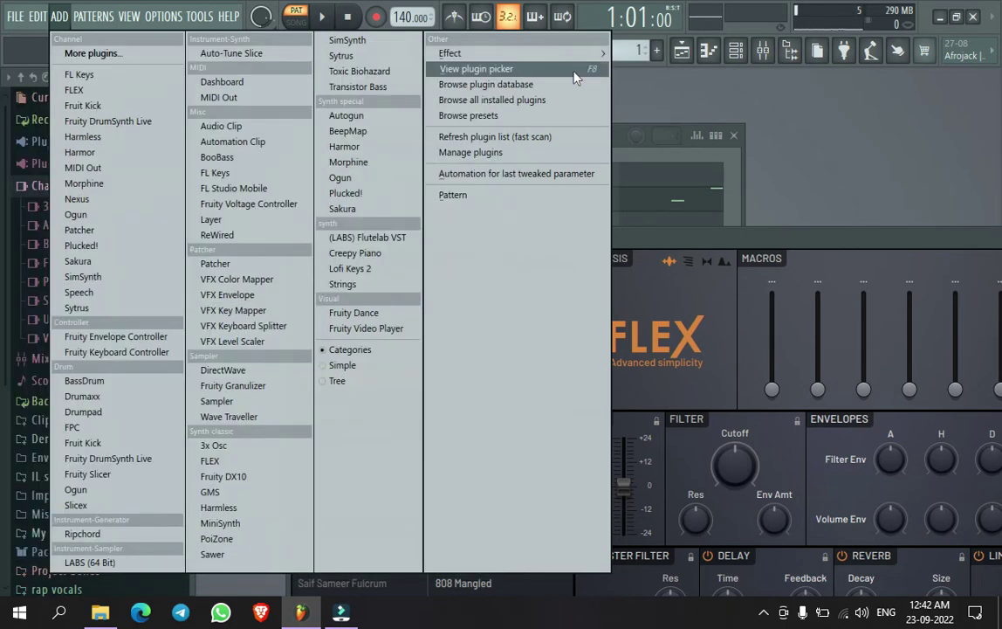
# - Open the plugin picker, load Patcher onto the Master mixer track, and reopen the list of addable plugins
pyautogui.click(575, 73)
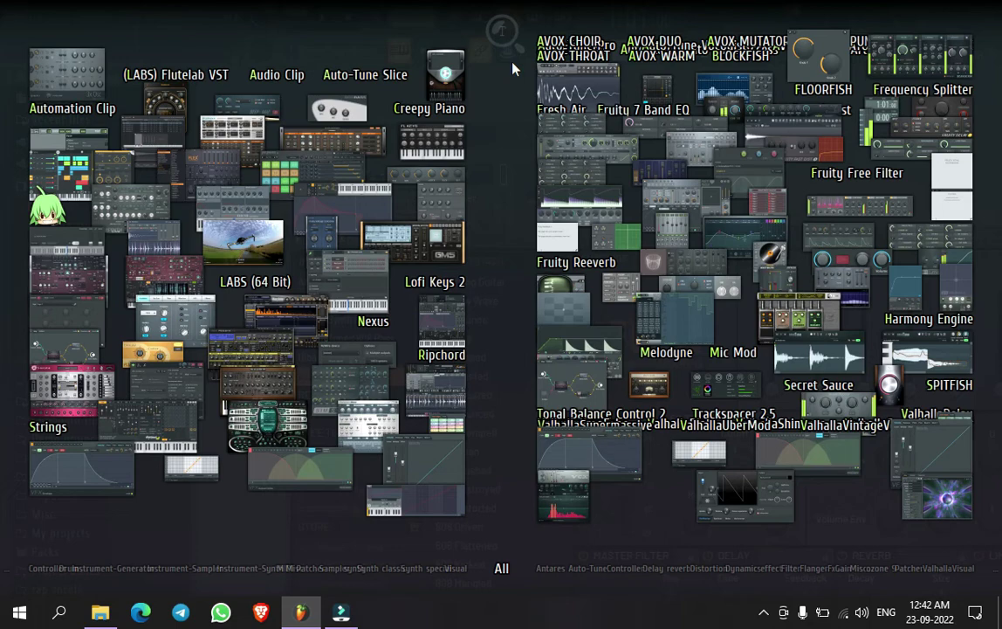
pyautogui.click(512, 69)
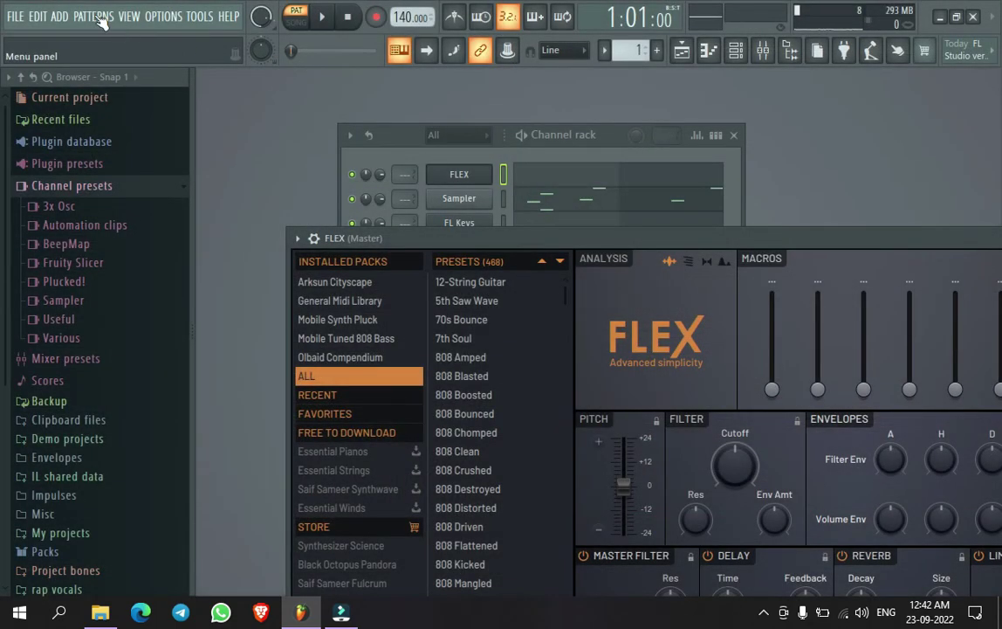
pyautogui.click(59, 15)
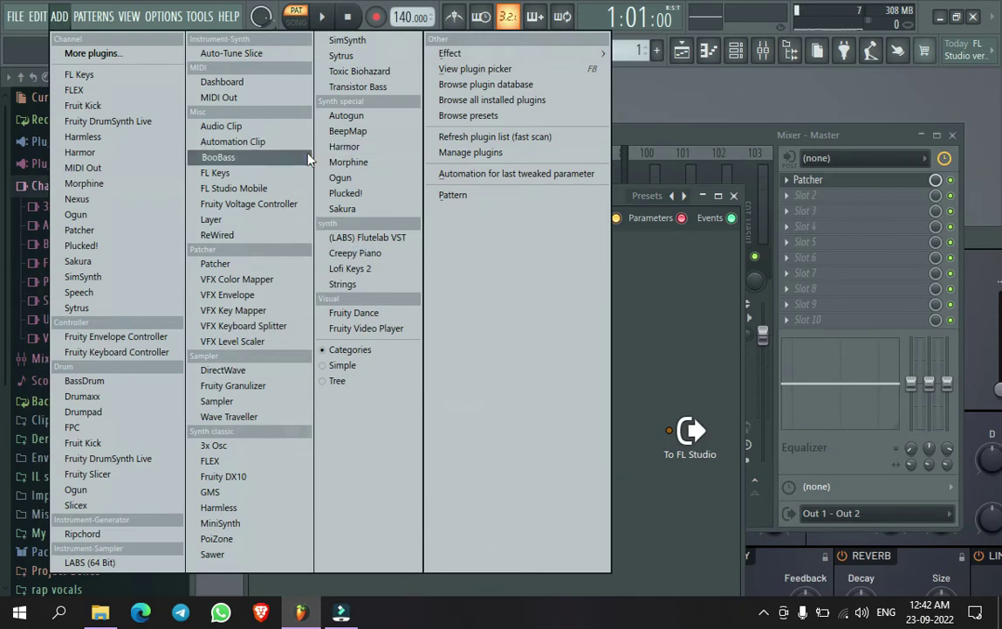
# - Open the plugin picker and load Fruity Limiter onto mixer track Insert 5
pyautogui.moveTo(505, 52)
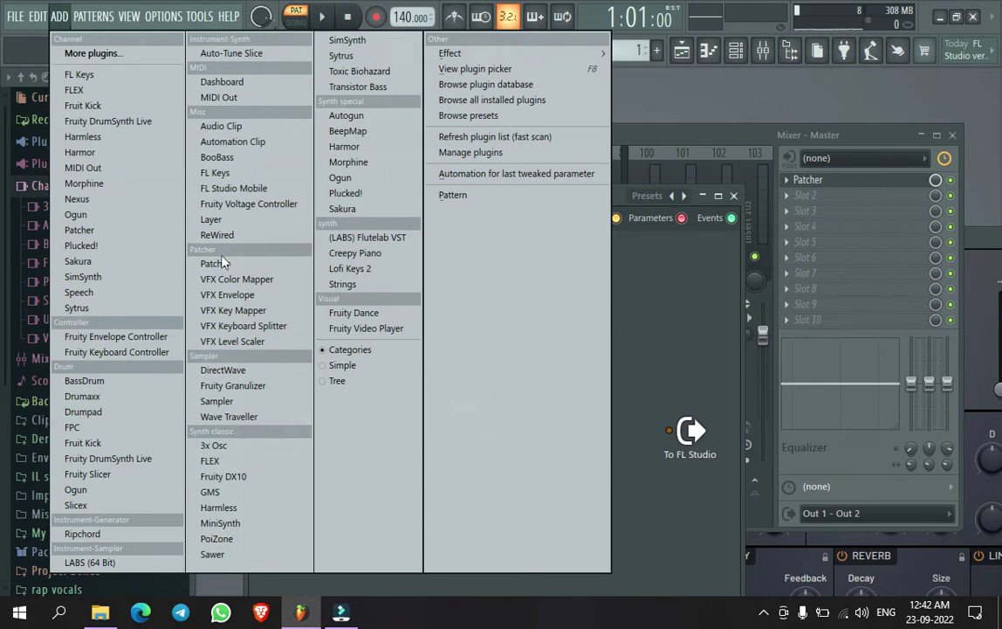
pyautogui.moveTo(437, 54)
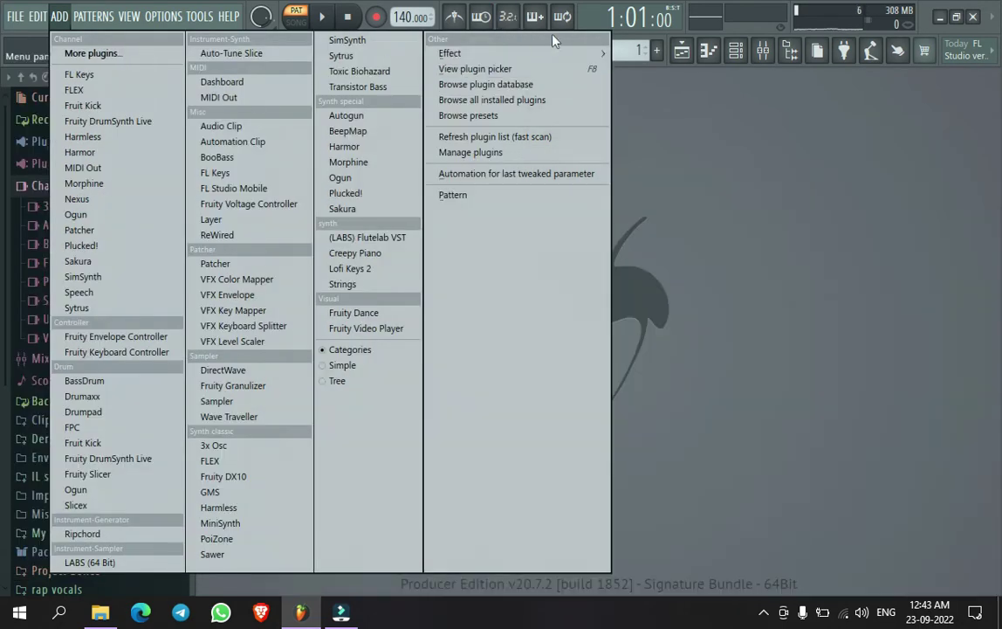
pyautogui.click(522, 70)
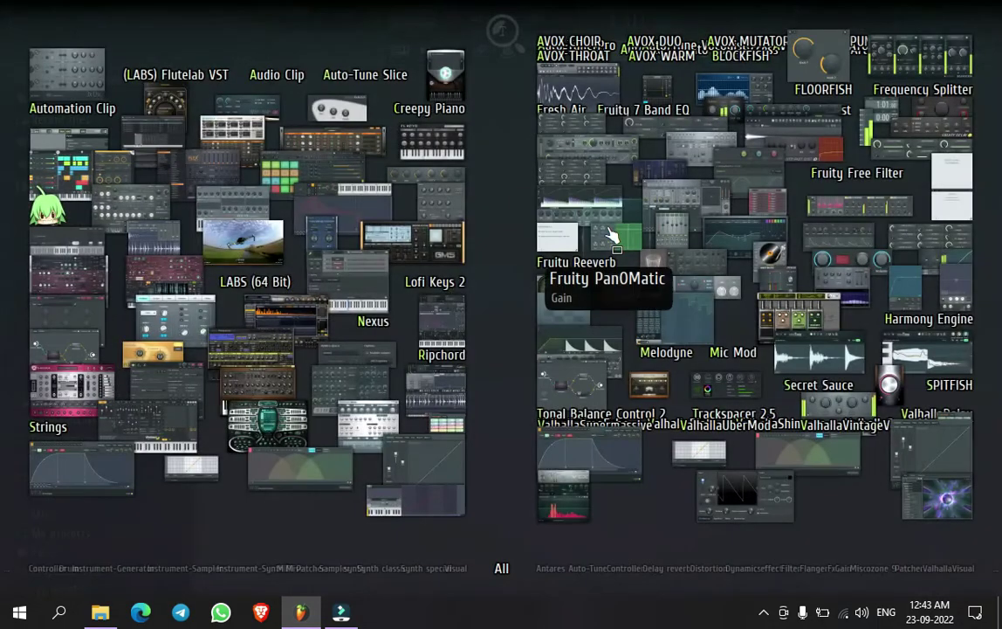
pyautogui.moveTo(524, 214)
pyautogui.mouseDown()
pyautogui.moveTo(509, 276)
pyautogui.moveTo(512, 231)
pyautogui.mouseUp()
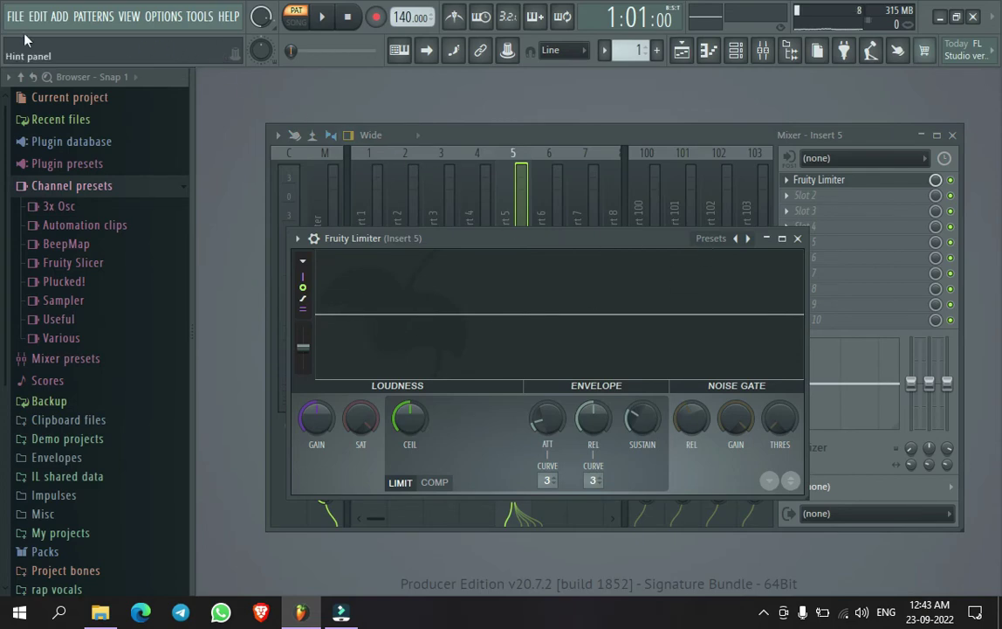
# - Show the plugin database in the browser, then expand and collapse its folder
pyautogui.click(58, 16)
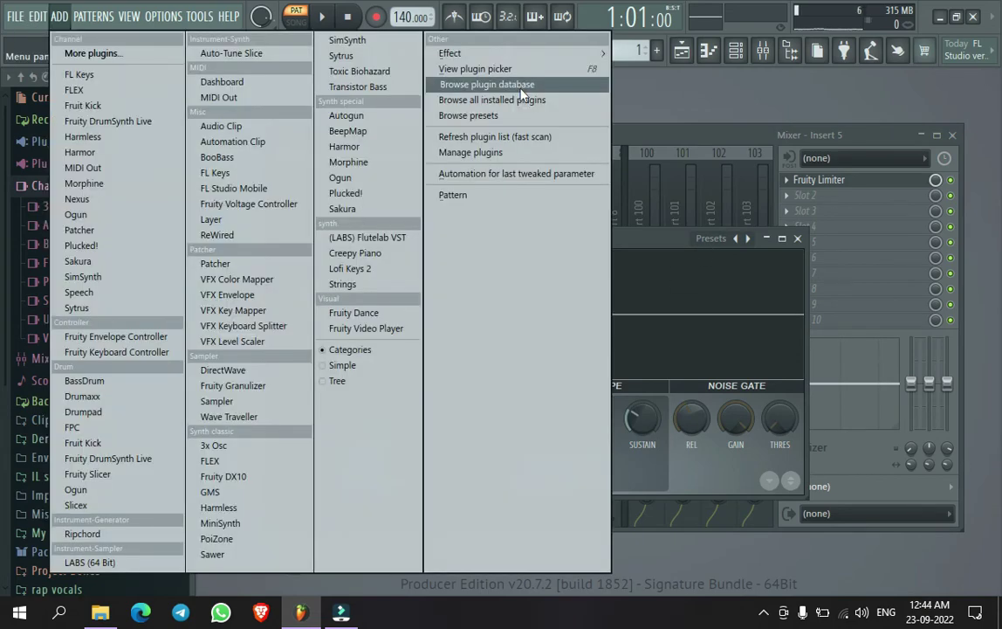
pyautogui.click(521, 91)
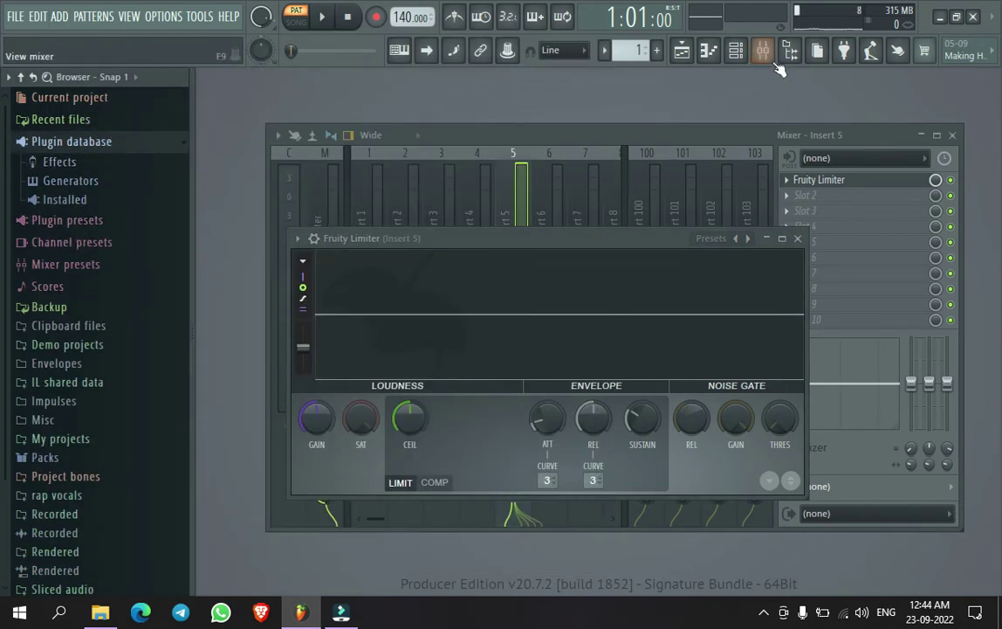
pyautogui.click(107, 139)
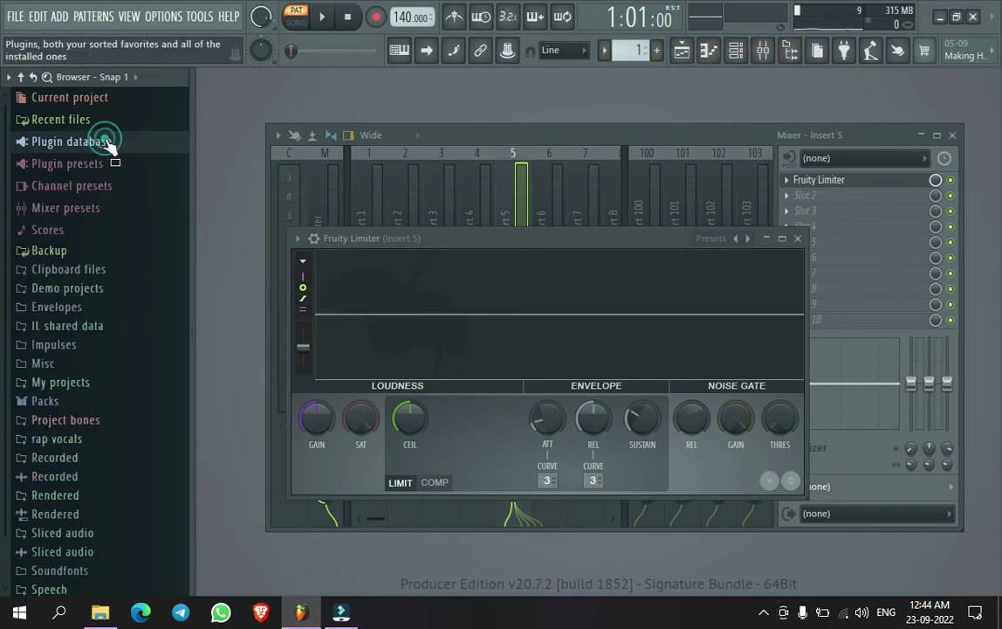
pyautogui.click(106, 139)
pyautogui.click(80, 142)
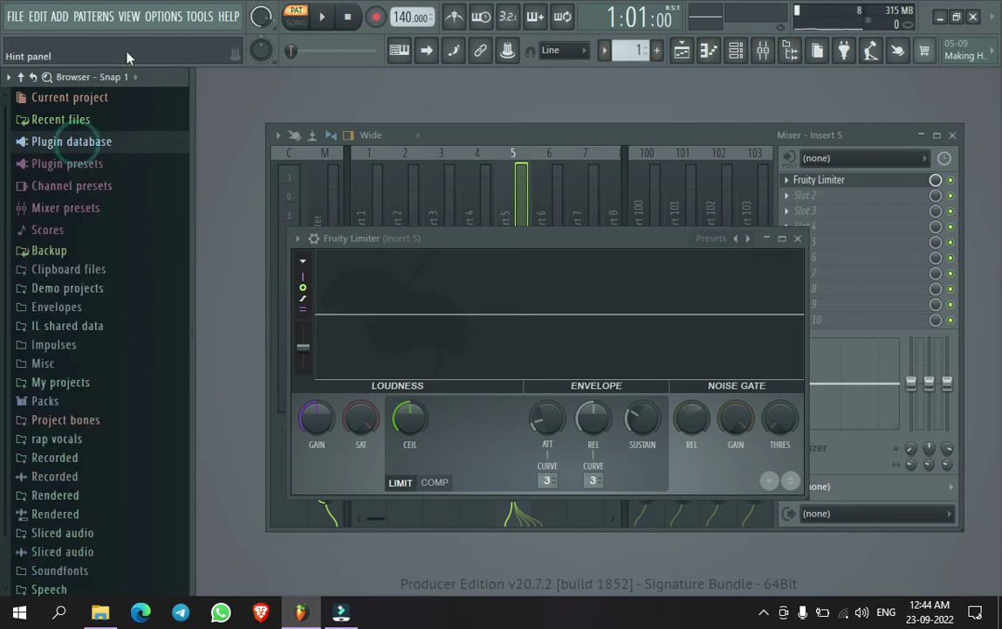
# - Browse all installed plugins to reveal the Installed folder with its effects and generators in the browser
pyautogui.click(59, 16)
pyautogui.moveTo(96, 14)
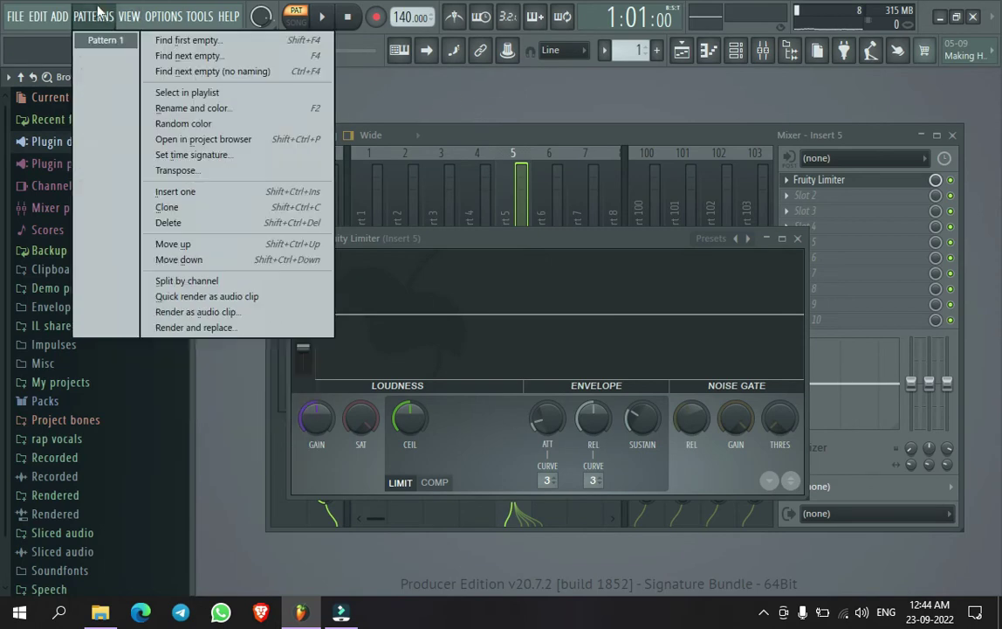
pyautogui.moveTo(56, 20)
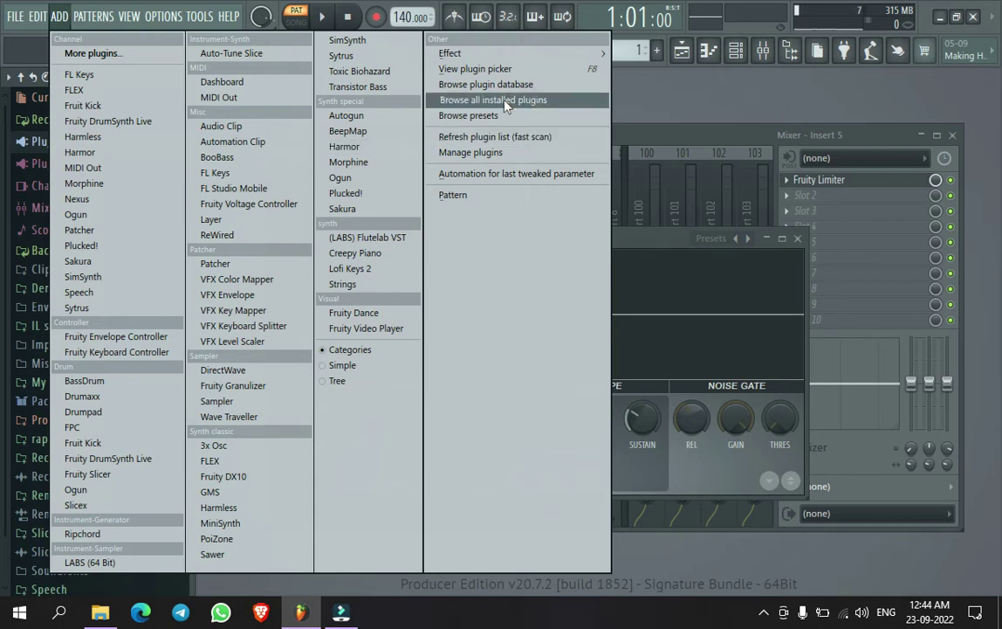
pyautogui.click(568, 104)
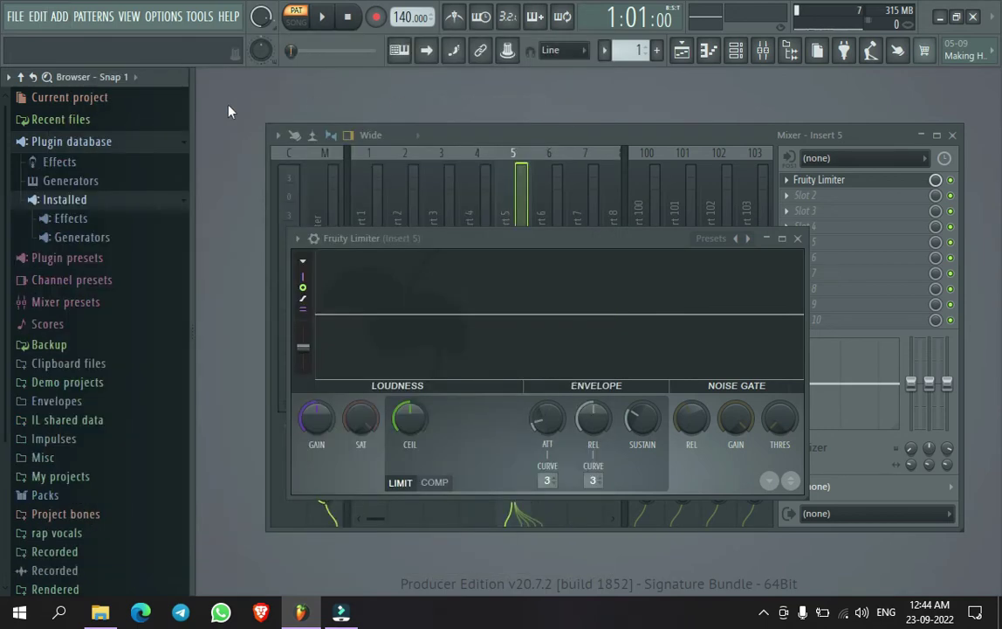
pyautogui.click(94, 141)
pyautogui.moveTo(94, 142); pyautogui.dragTo(64, 292)
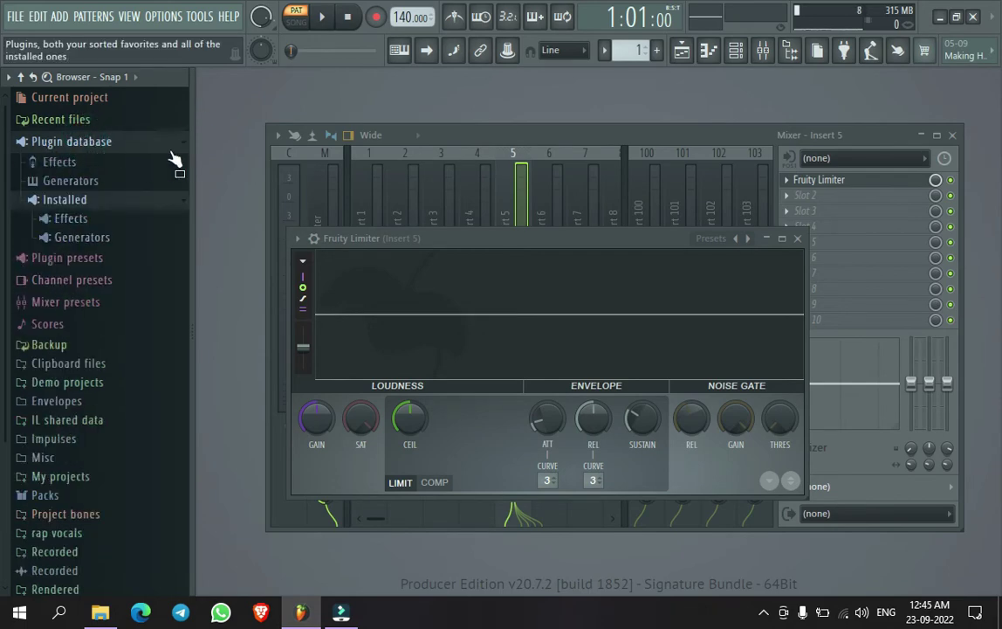
# - Return to the plugin database with its Effects, Generators and Installed folders, and collapse it
pyautogui.click(58, 16)
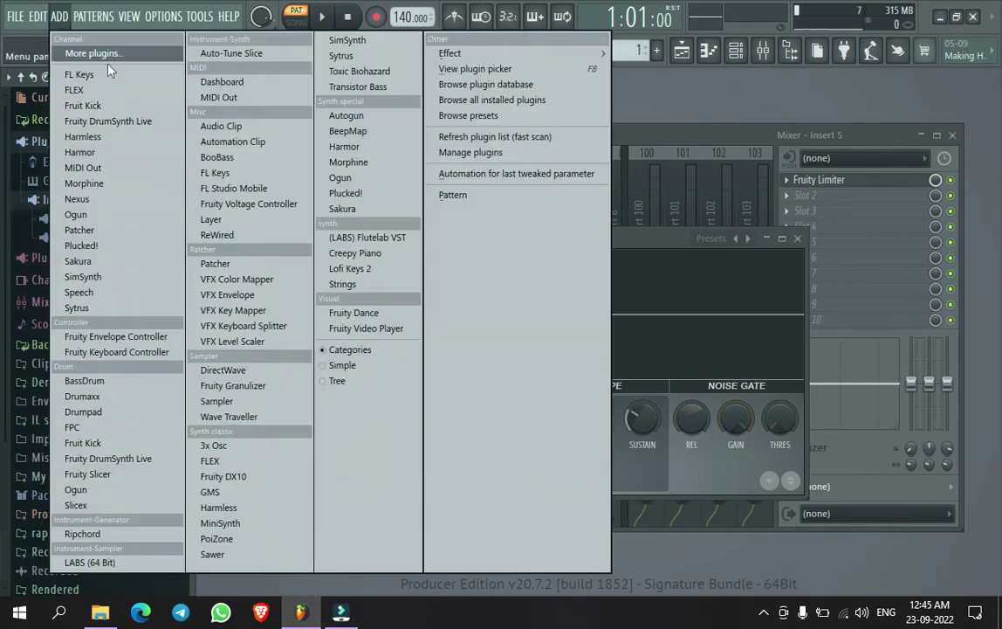
pyautogui.click(516, 85)
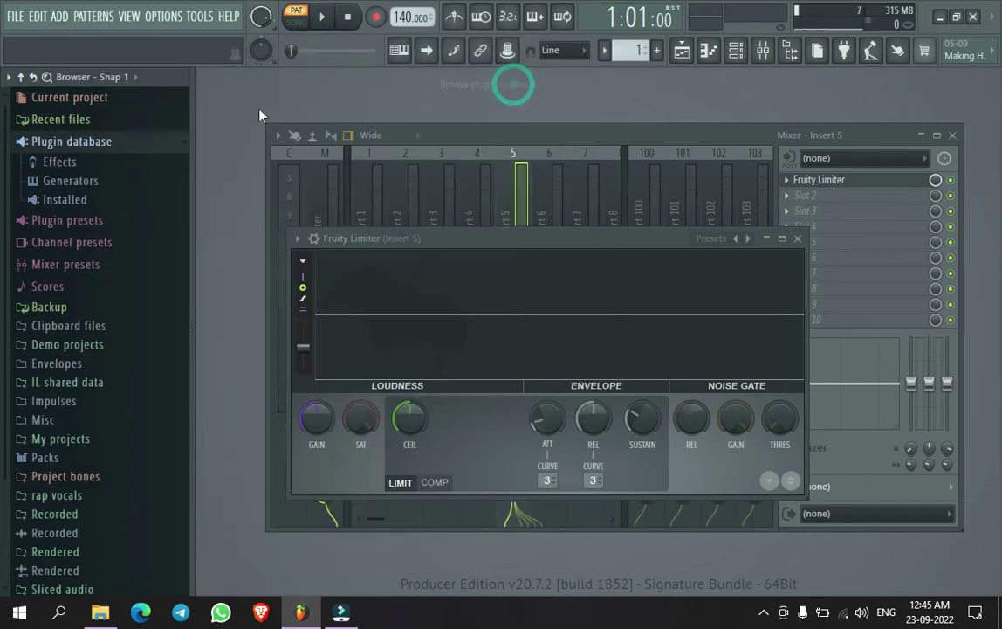
pyautogui.click(81, 142)
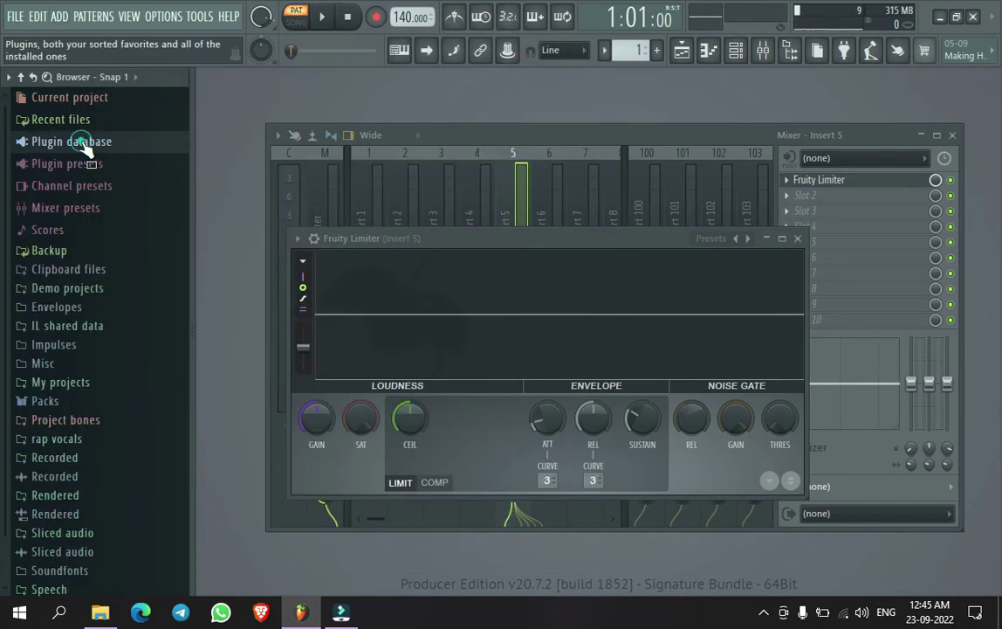
# - Browse all installed plugins again, and reveal the plugin presets for effects, generators and VST in the browser
pyautogui.click(59, 16)
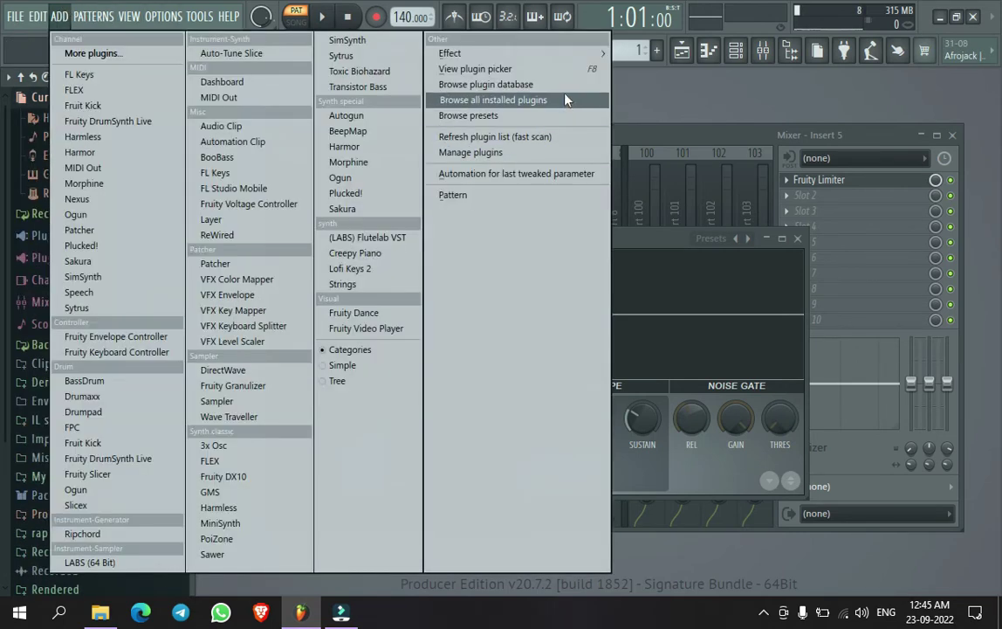
pyautogui.click(570, 103)
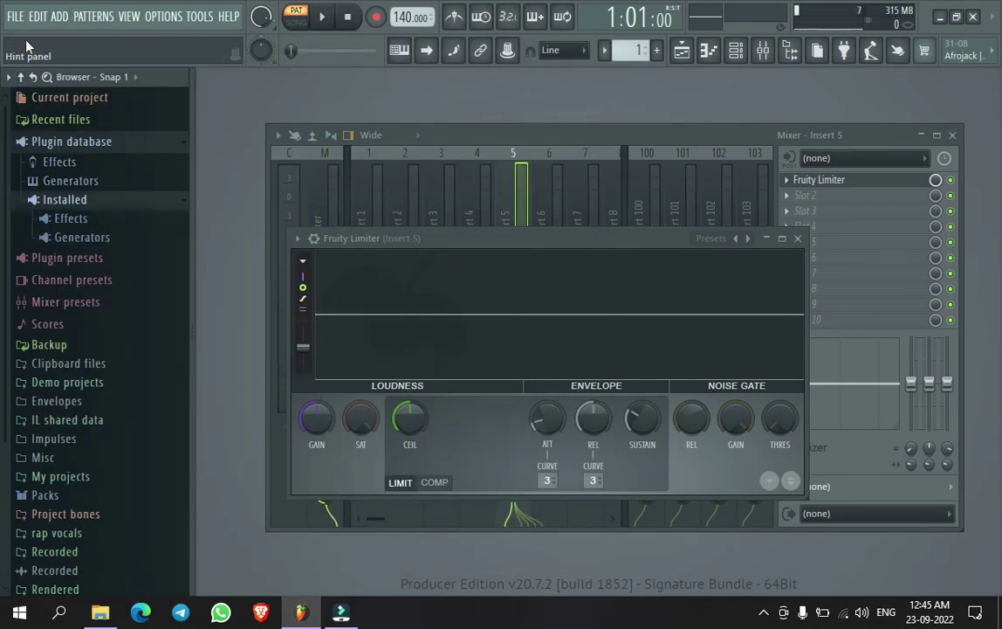
pyautogui.click(58, 16)
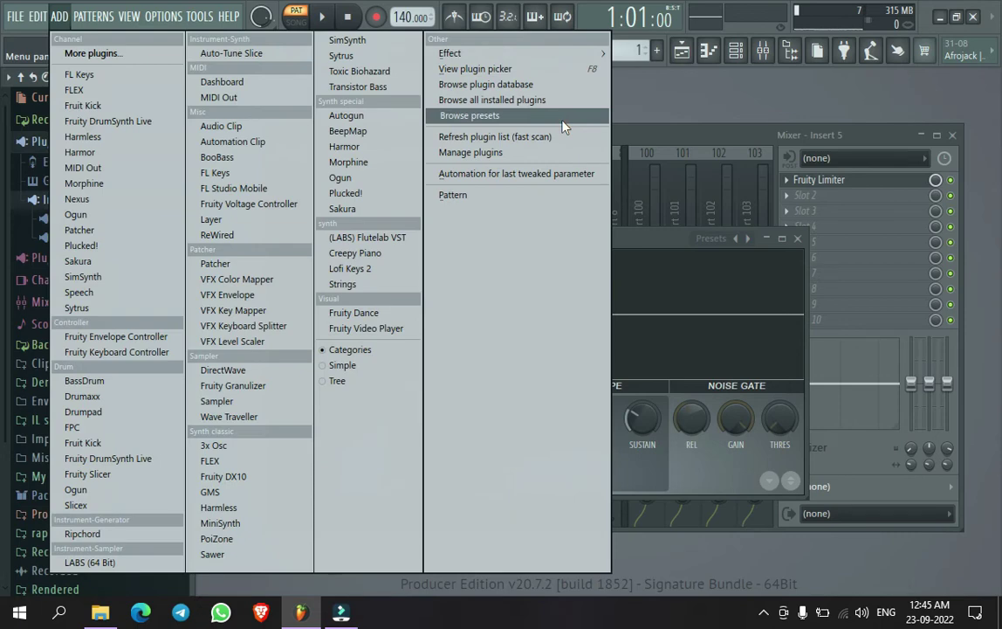
pyautogui.click(562, 119)
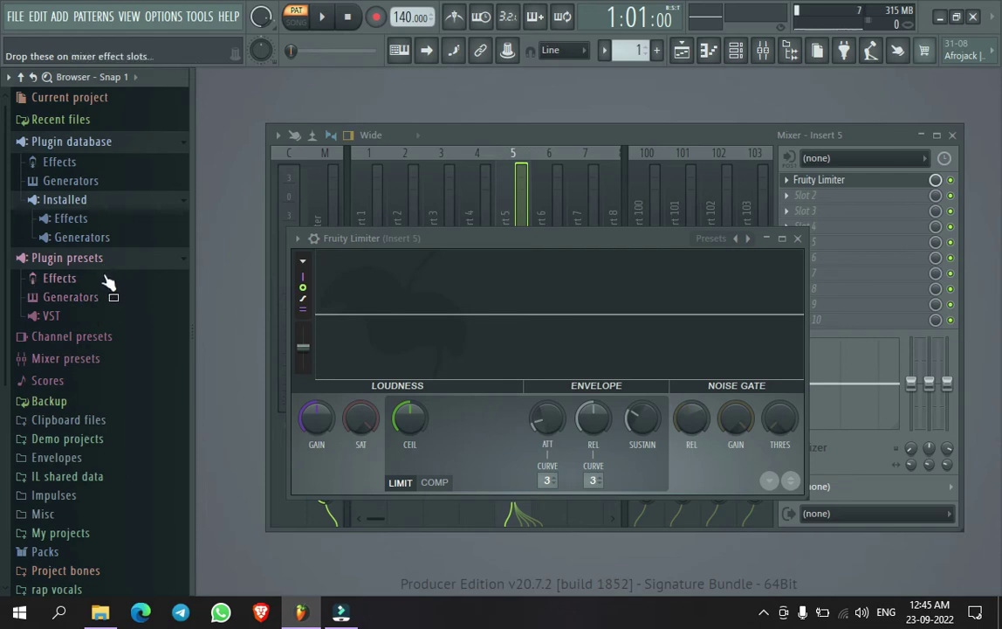
# - Replace Fruity Limiter in the first effect slot of Insert 5 with Fruity Reeverb 2
pyautogui.click(787, 180)
pyautogui.moveTo(812, 197)
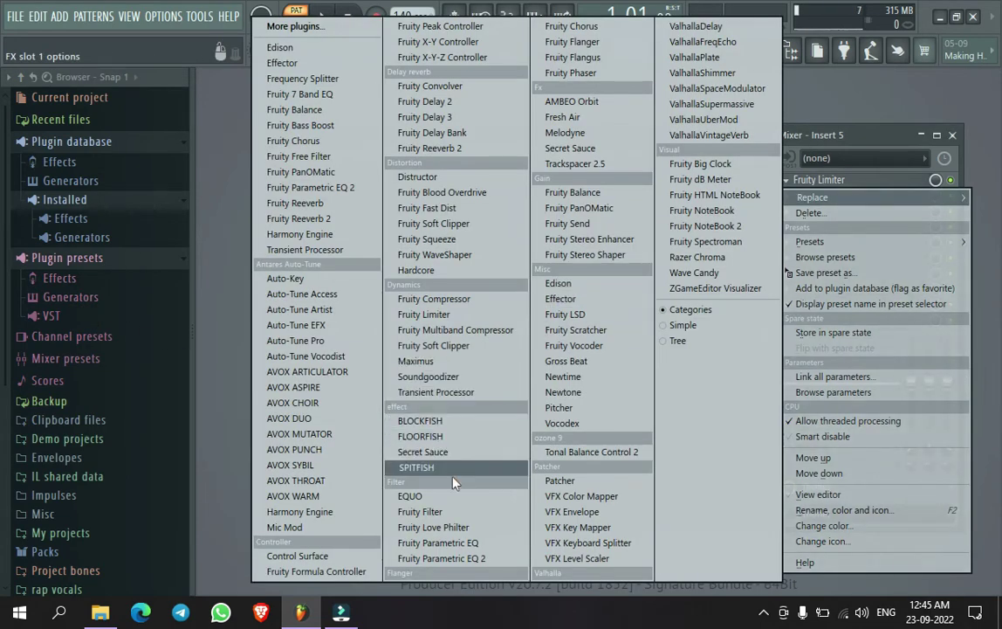
pyautogui.click(453, 150)
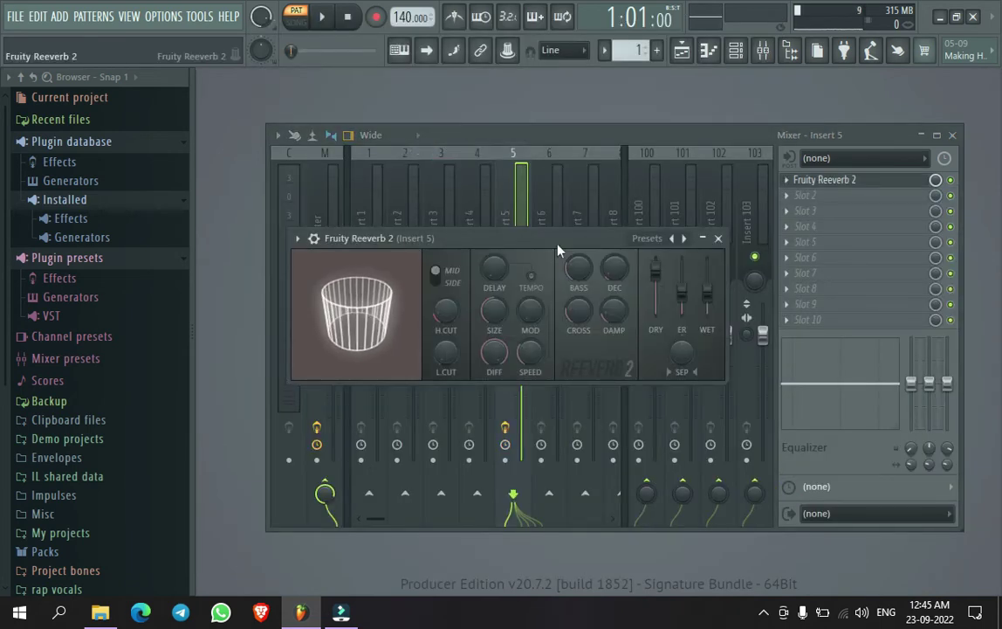
pyautogui.moveTo(559, 251); pyautogui.dragTo(590, 193)
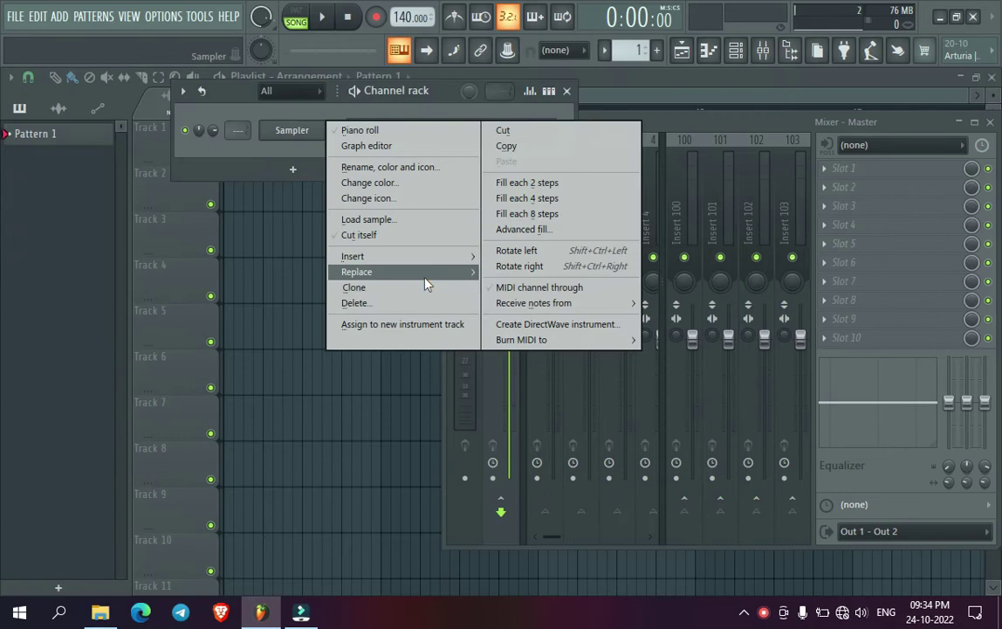
# - Replace the Sampler channel with FL Keys and play test notes on its keyboard
pyautogui.moveTo(428, 282)
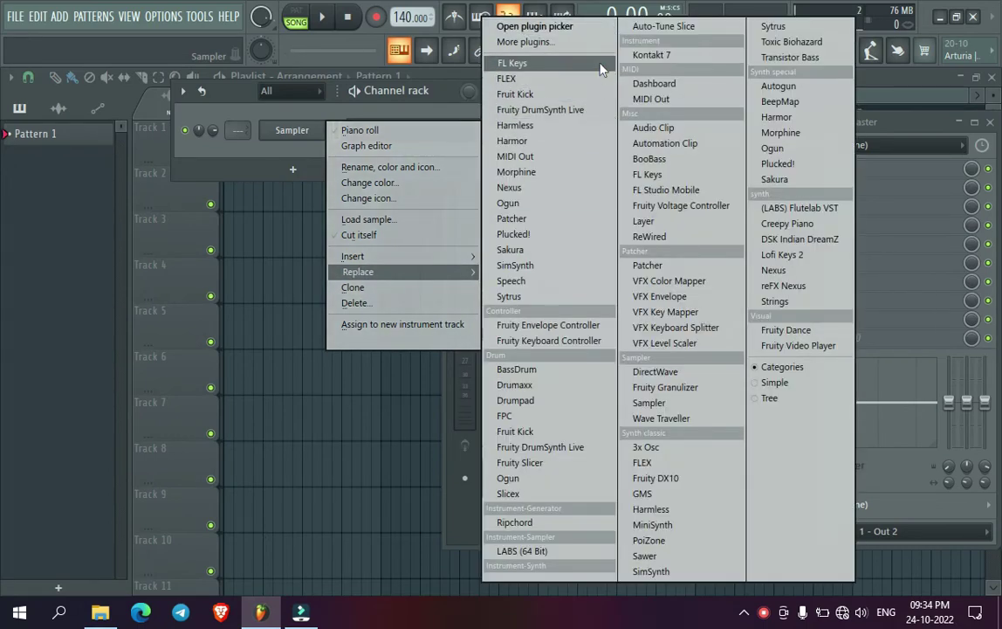
pyautogui.click(520, 63)
pyautogui.click(245, 372)
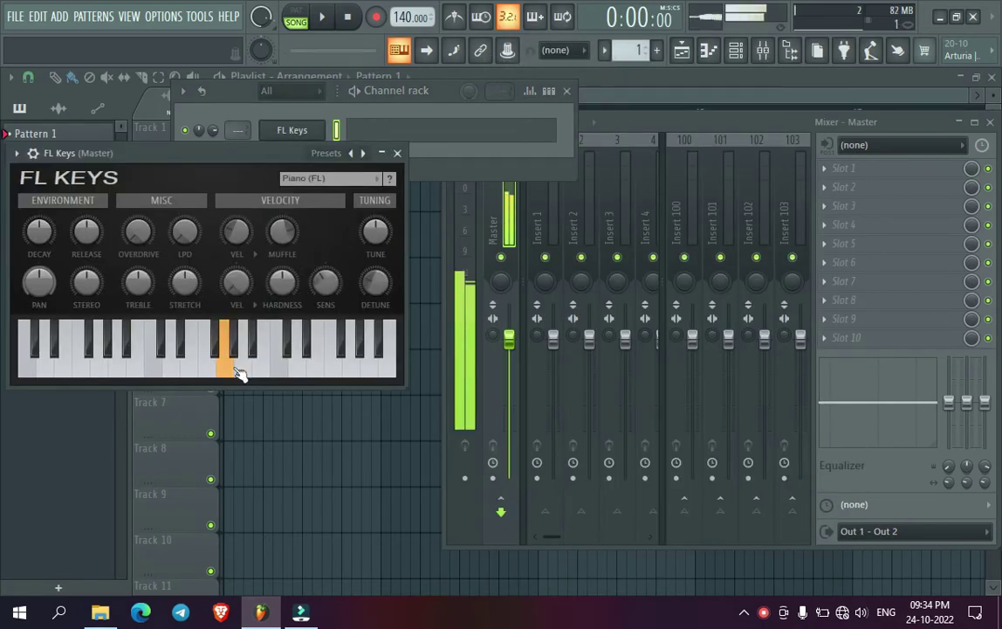
pyautogui.click(245, 372)
# - Load Fruity Reeverb 2 with the Large Hall preset into Master effect slot 1 and audition it with FL Keys notes
pyautogui.click(827, 169)
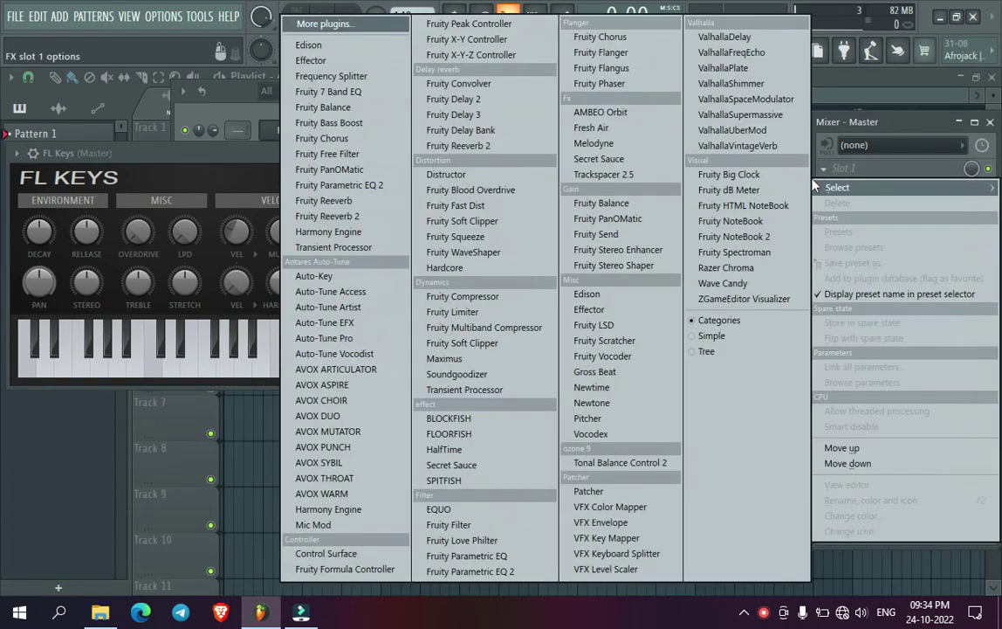
pyautogui.click(362, 215)
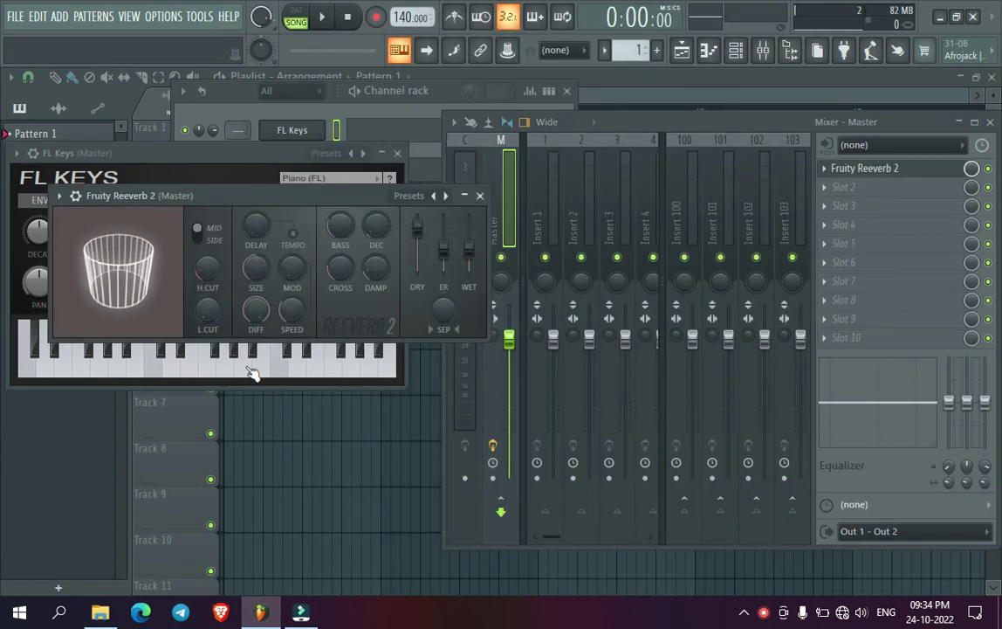
pyautogui.click(249, 371)
pyautogui.click(267, 364)
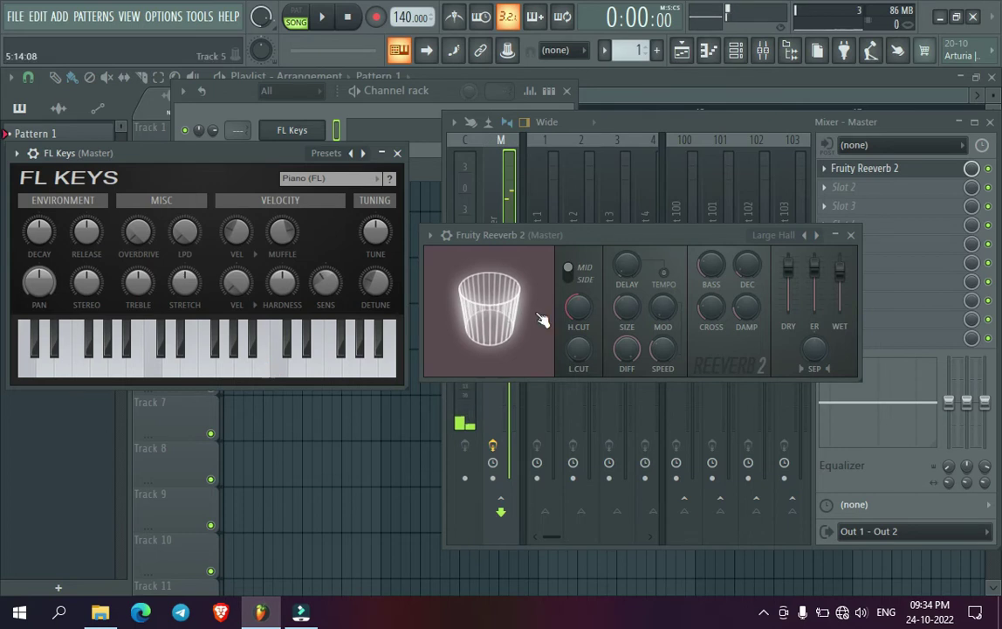
pyautogui.click(265, 366)
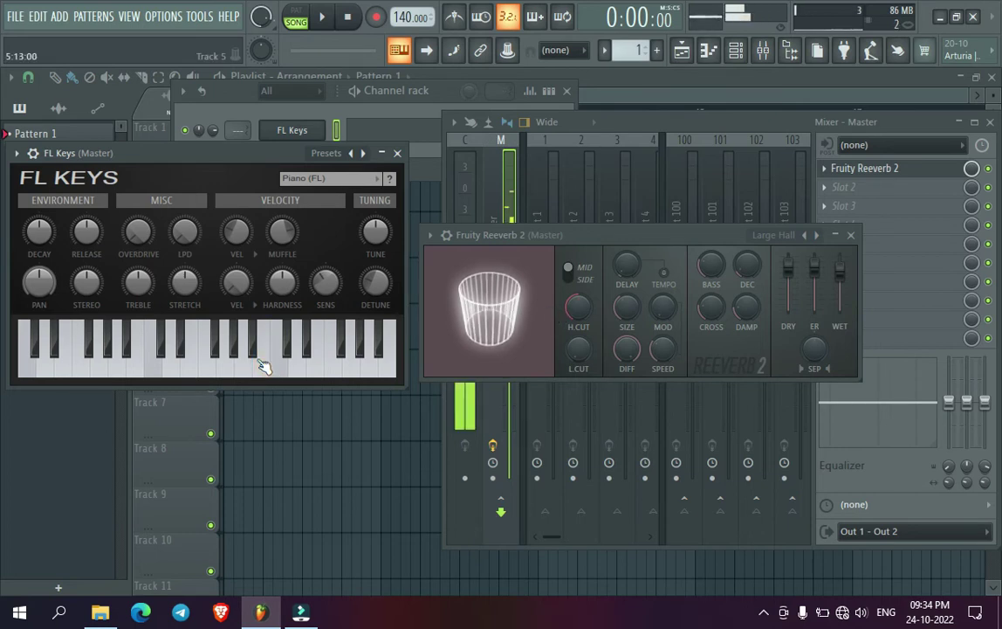
# - Adjust the high cut and low cut of Fruity Reeverb 2, auditioning the sound with FL Keys notes
pyautogui.moveTo(578, 306); pyautogui.dragTo(579, 313)
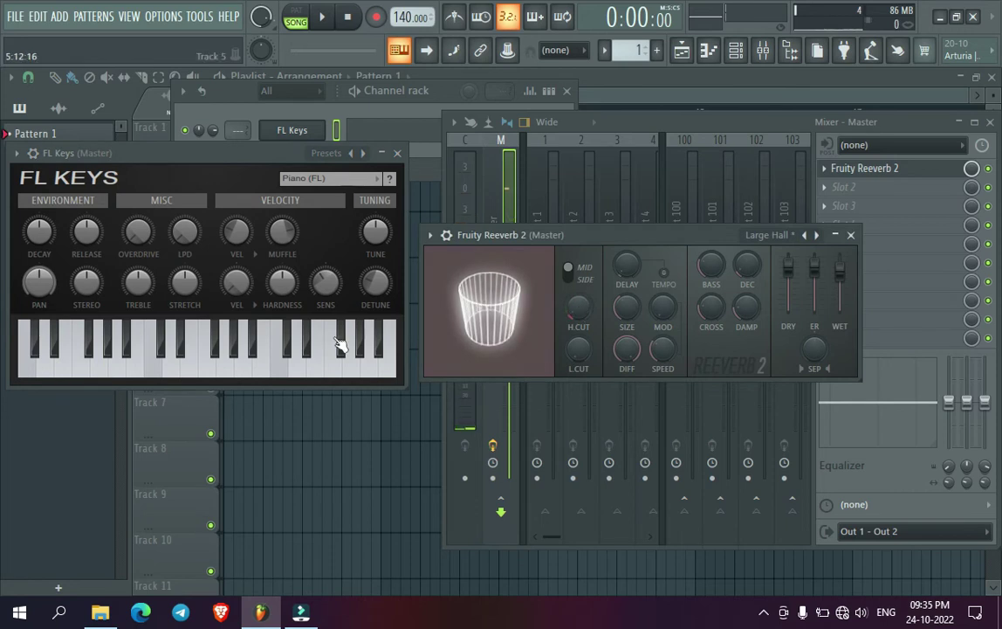
pyautogui.click(309, 354)
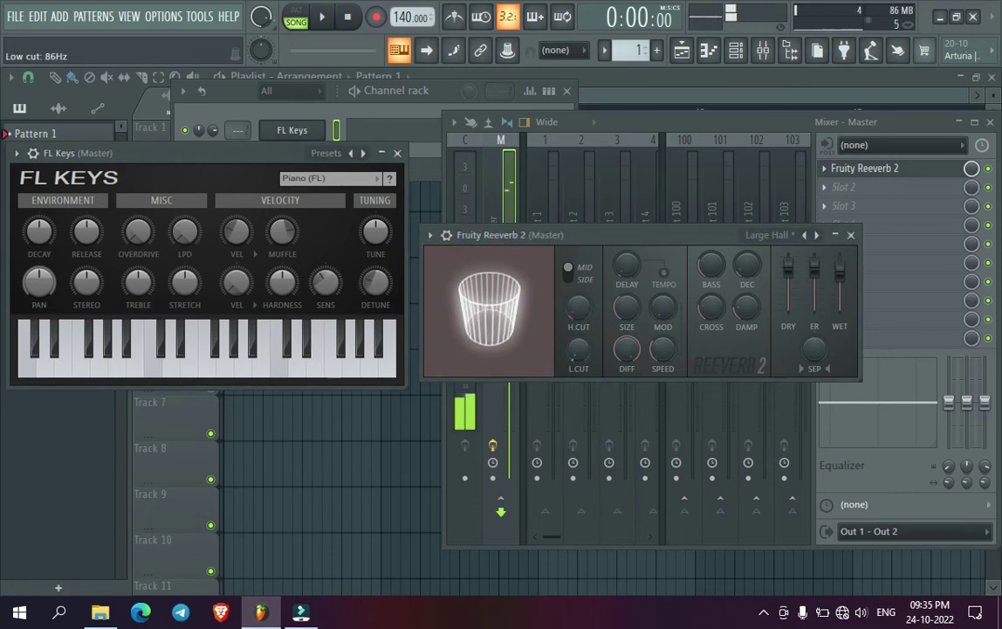
pyautogui.click(323, 372)
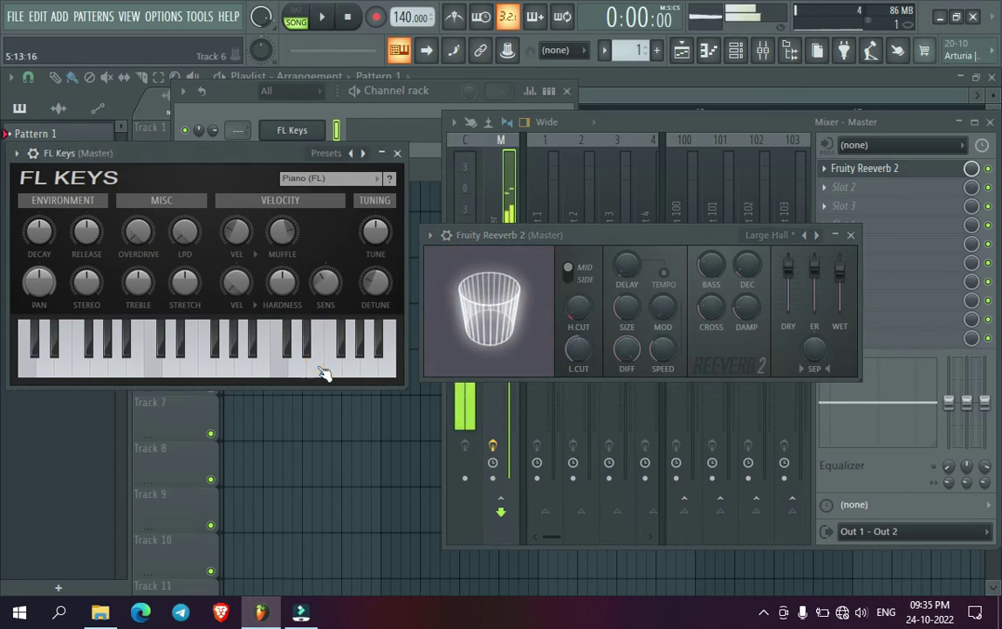
# - Adjust the predelay of Fruity Reeverb 2 and play FL Keys notes to hear the effect
pyautogui.moveTo(625, 266); pyautogui.dragTo(623, 269)
pyautogui.click(310, 349)
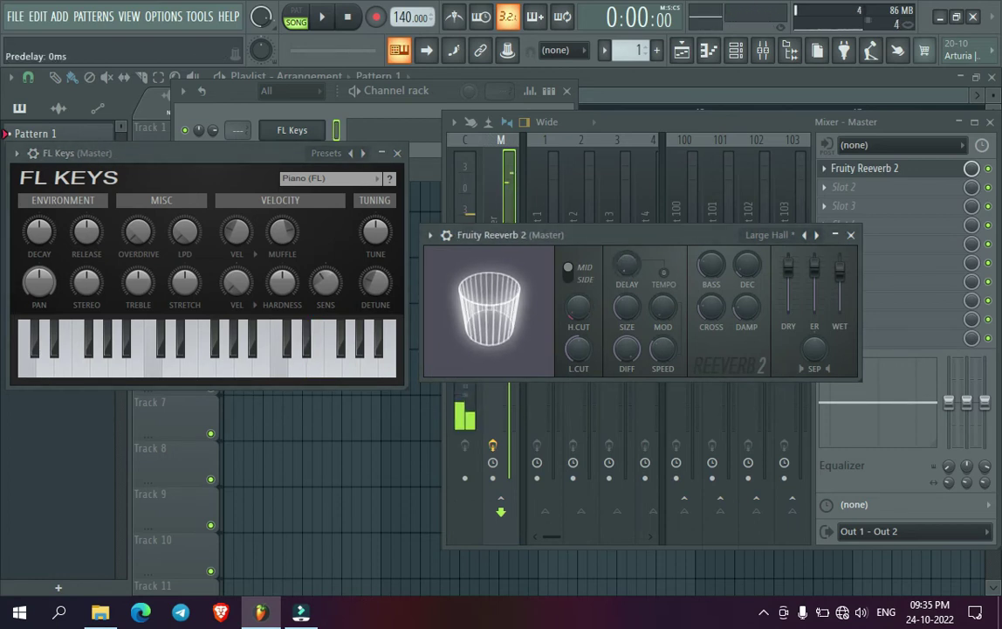
pyautogui.click(319, 373)
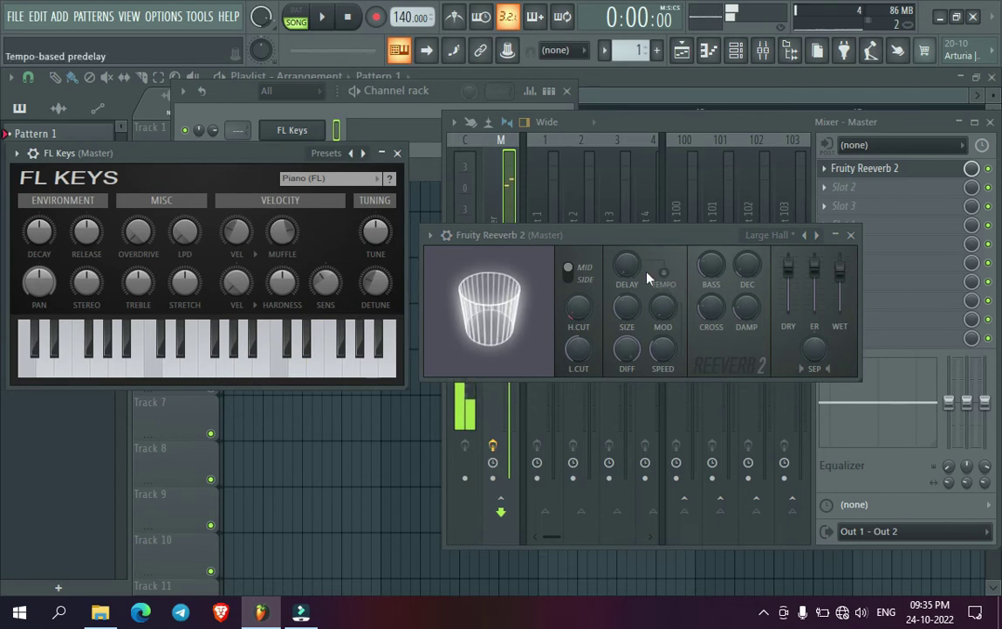
pyautogui.click(314, 374)
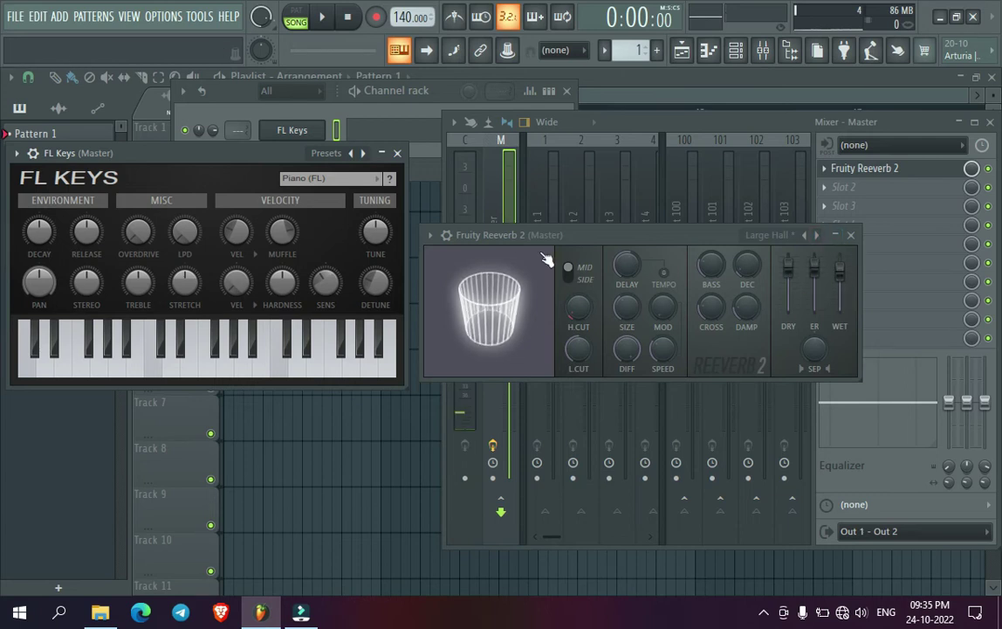
# - Save the current Fruity Reeverb 2 settings as a preset named exp and load it from the preset list
pyautogui.click(429, 236)
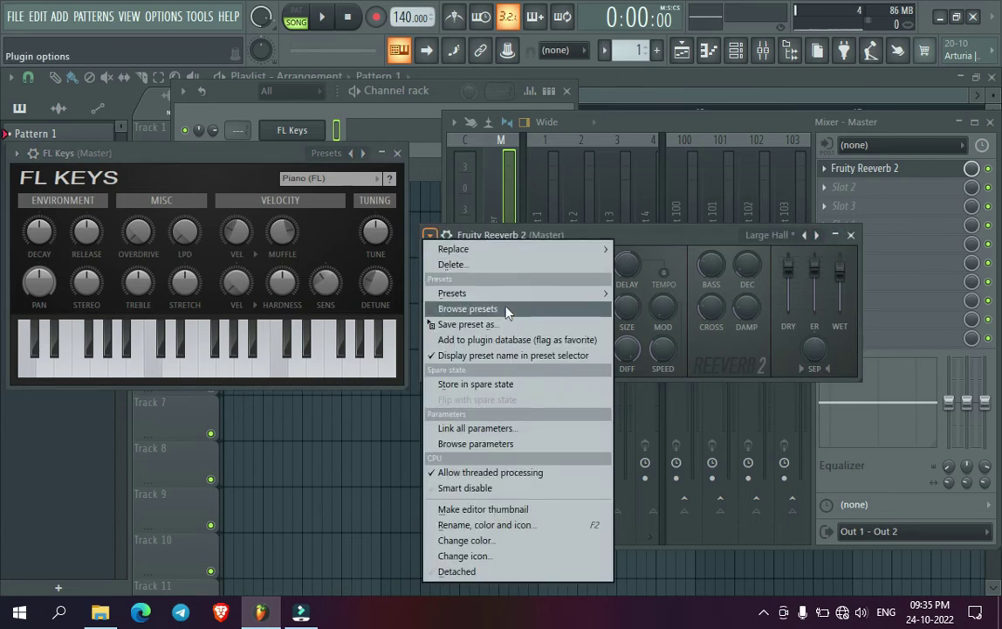
pyautogui.moveTo(510, 298)
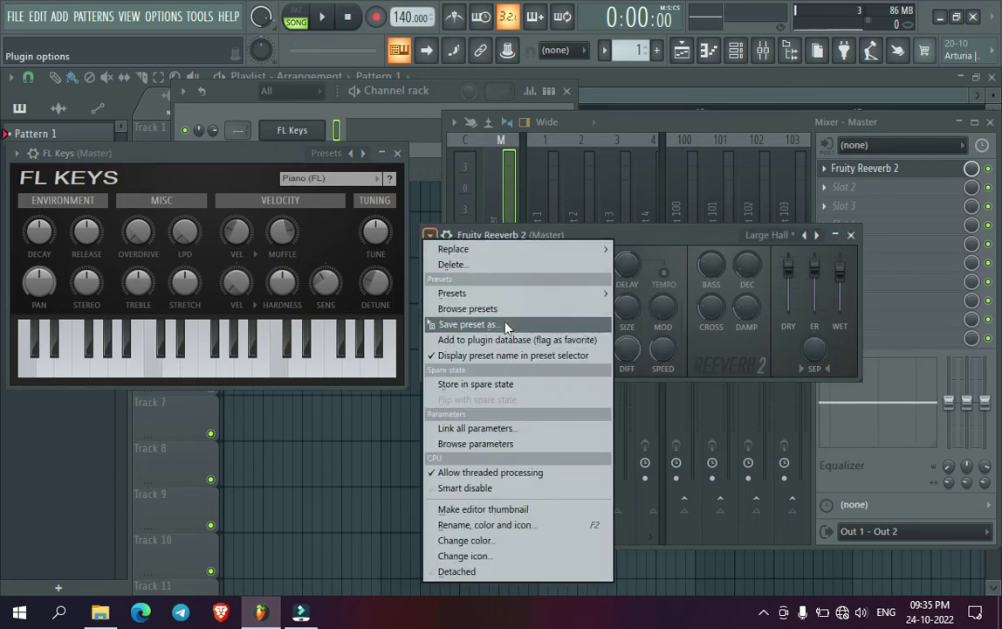
pyautogui.click(506, 325)
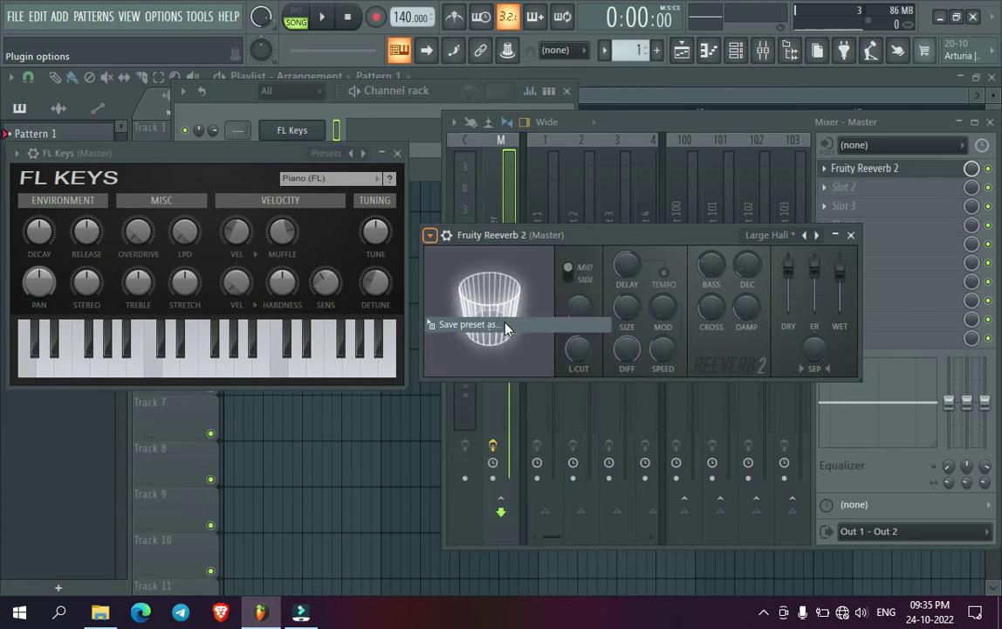
pyautogui.write('ex')
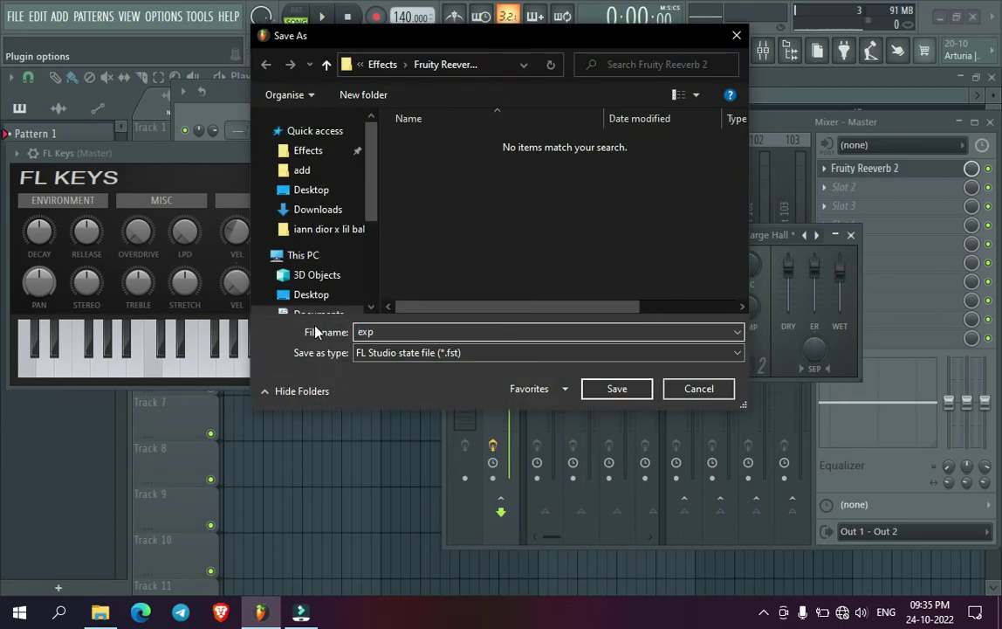
pyautogui.write('p')
pyautogui.click(636, 392)
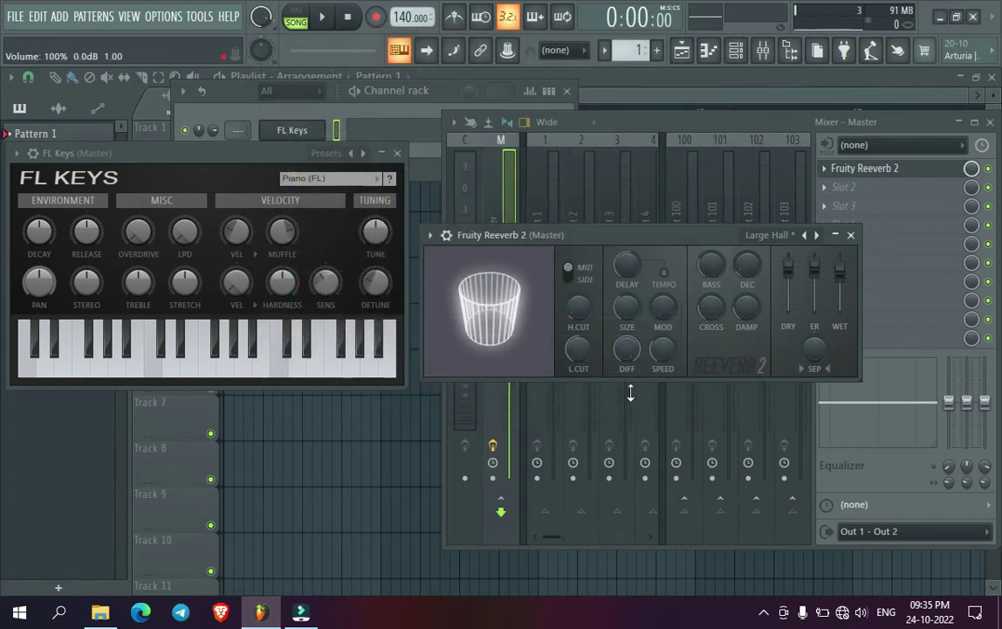
pyautogui.rightClick(817, 235)
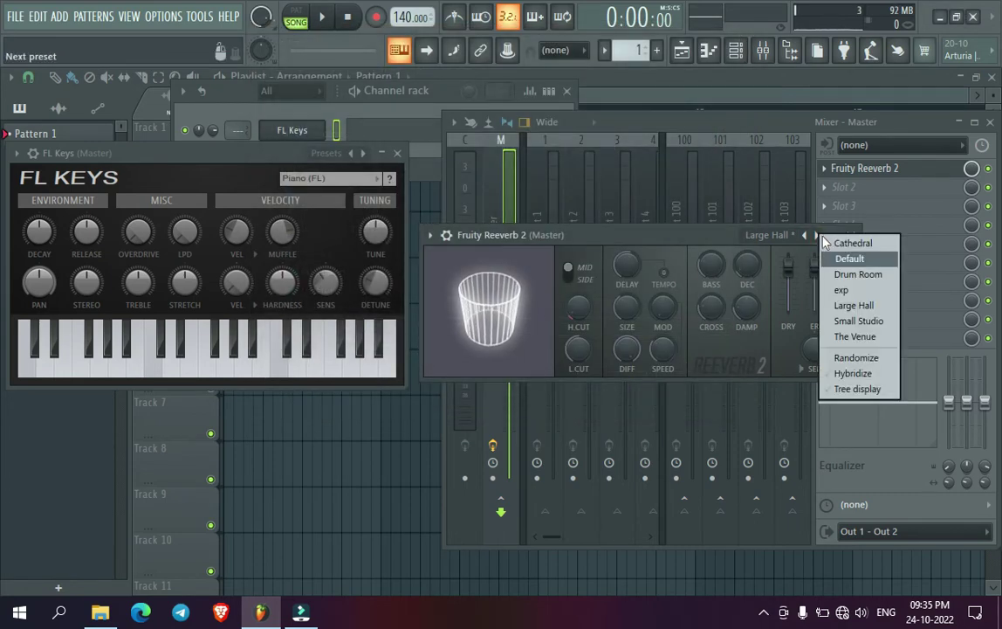
pyautogui.click(887, 294)
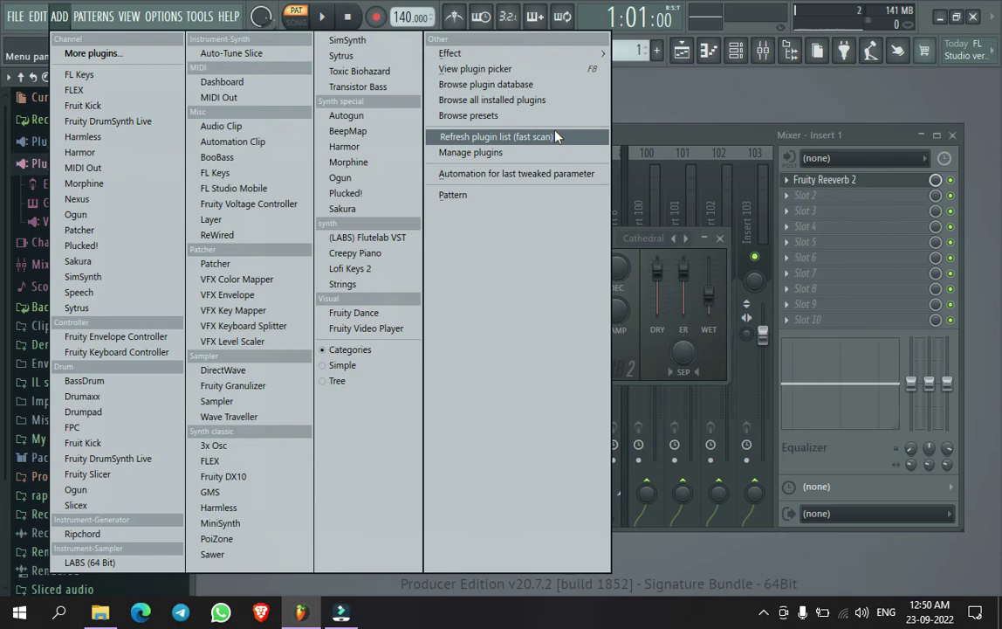
# - Refresh the plugin list with a fast scan, and close the Fruity Reeverb 2 and Mixer windows
pyautogui.click(555, 136)
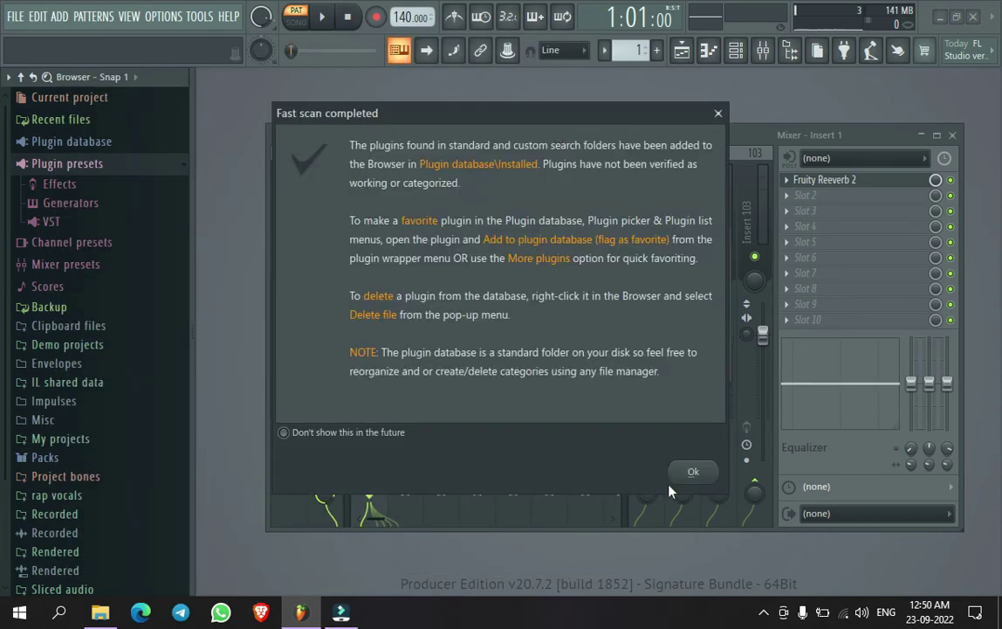
pyautogui.click(689, 468)
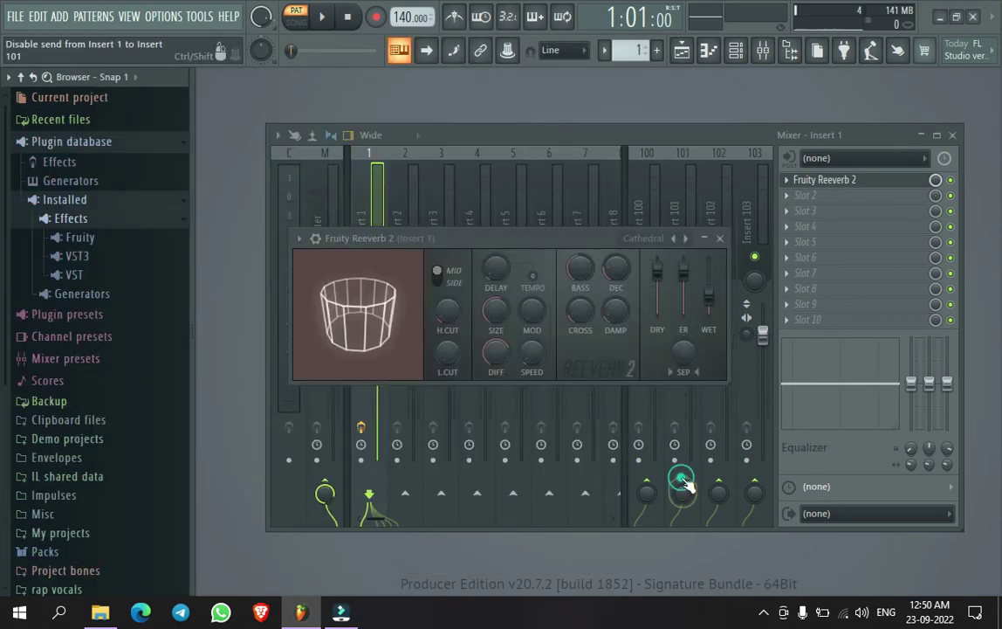
pyautogui.click(720, 238)
pyautogui.click(952, 135)
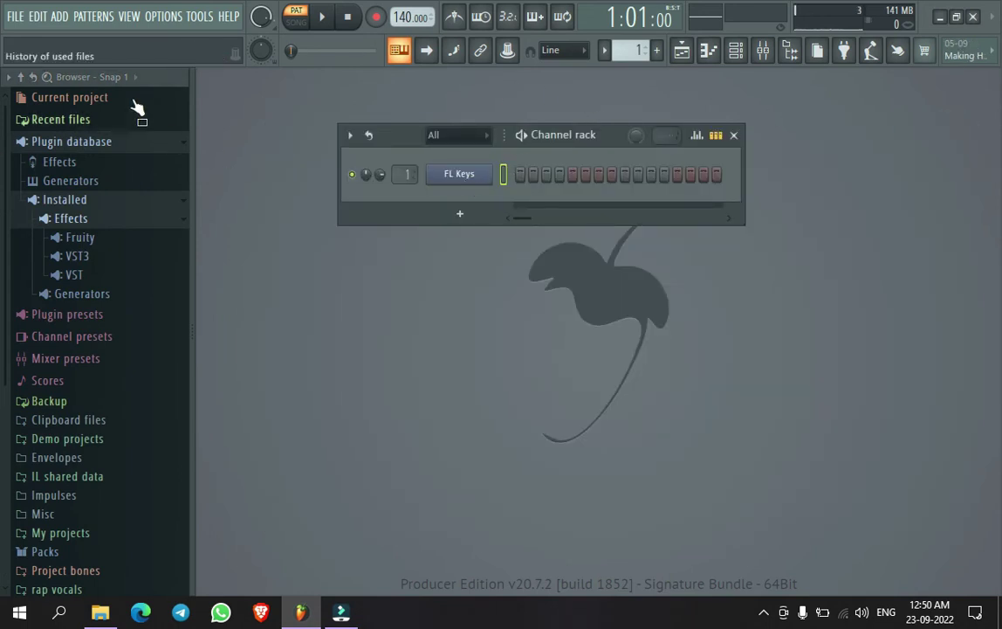
# - Review the installed plugins and plugin search paths in the Plugin Manager, including the D:\work\software\vst plugins folder
pyautogui.click(57, 17)
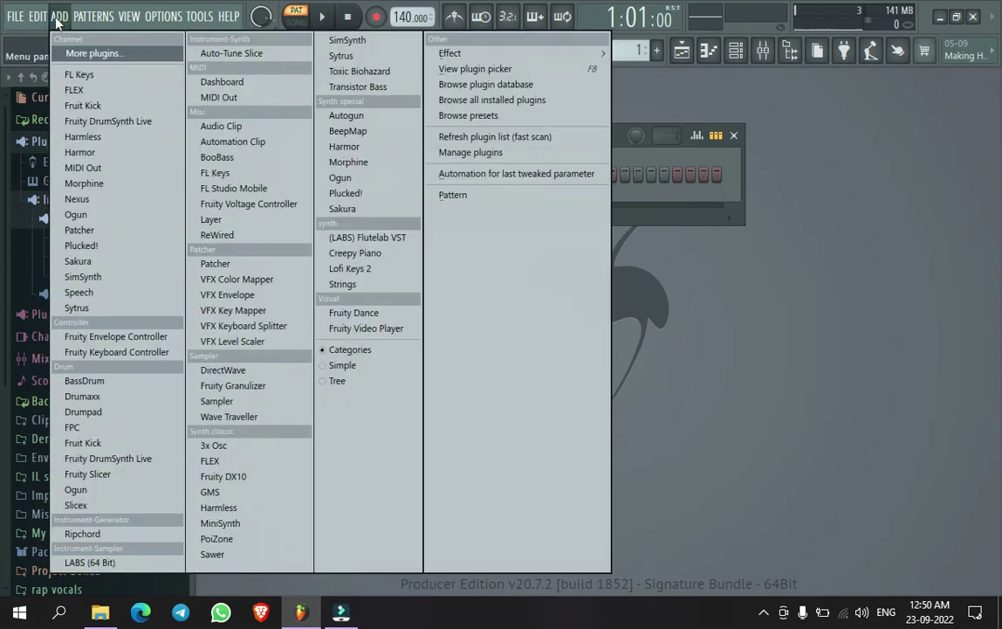
pyautogui.click(538, 153)
pyautogui.scroll(-20, 391, 208)
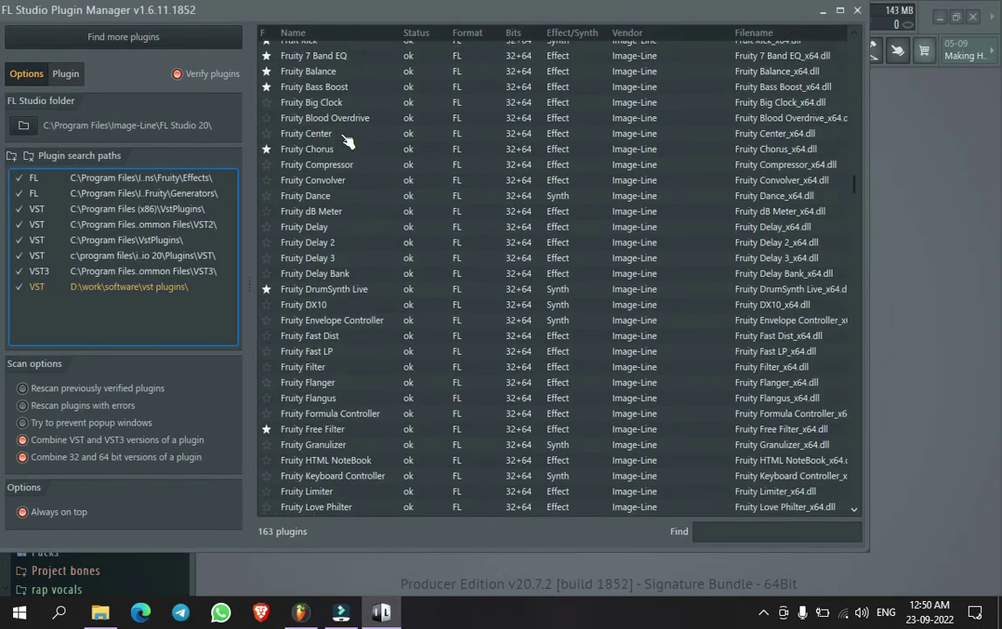
pyautogui.scroll(20, 395, 314)
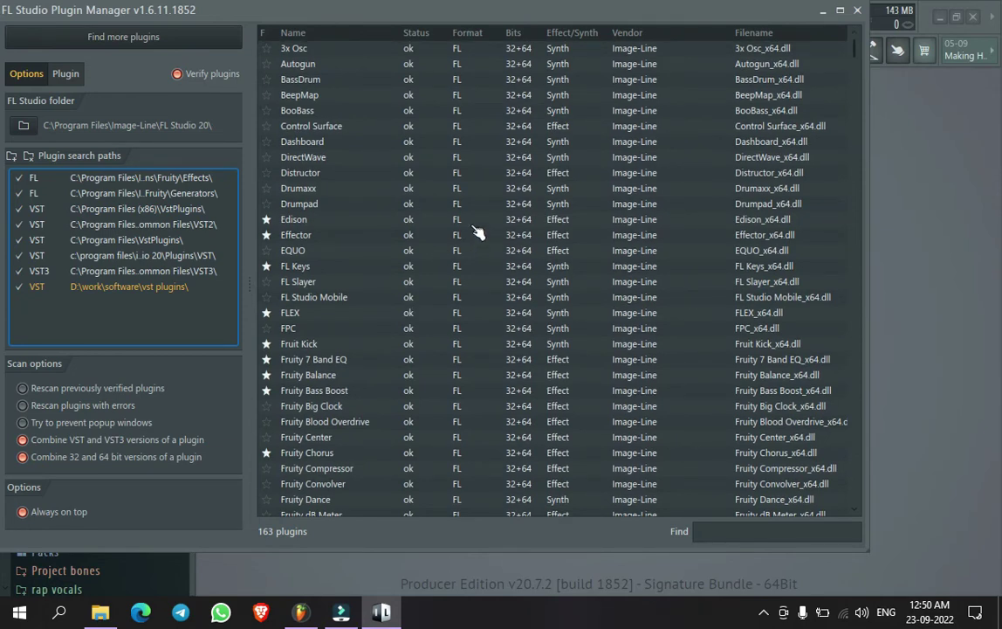
pyautogui.click(424, 220)
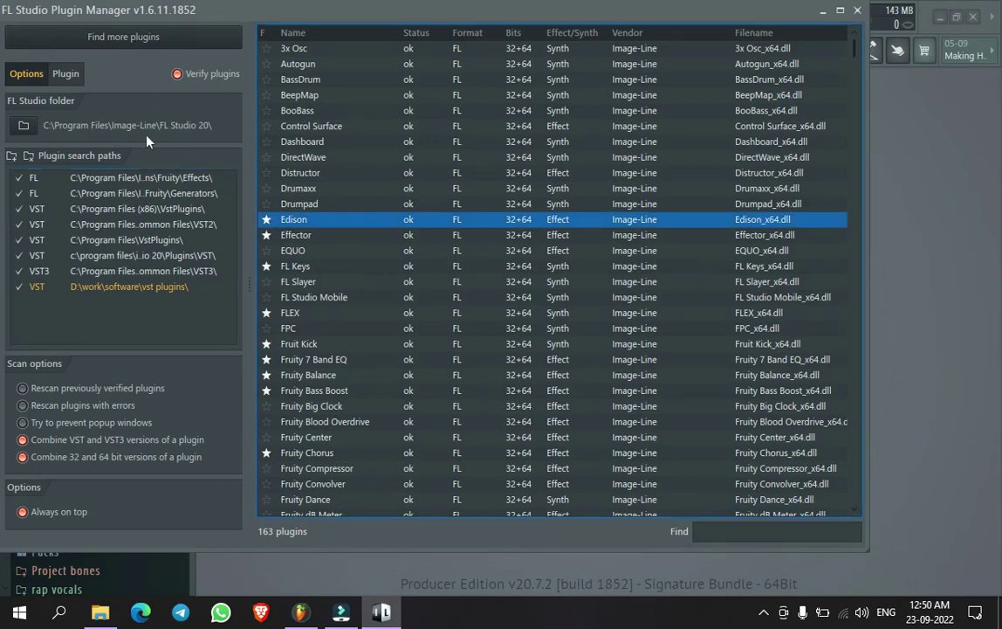
pyautogui.scroll(-20, 270, 253)
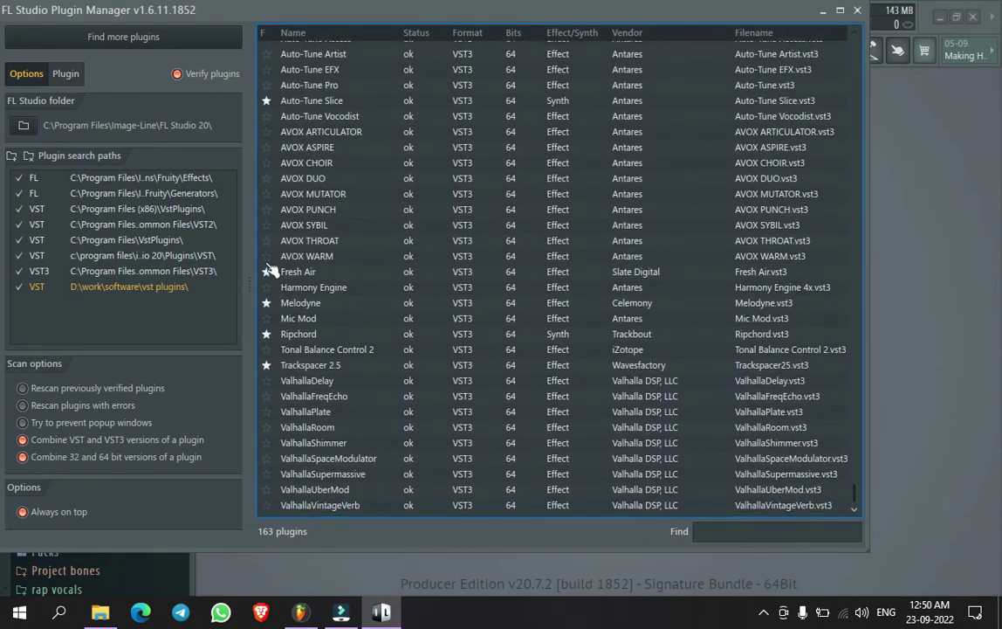
pyautogui.scroll(1, 467, 387)
pyautogui.scroll(12, 468, 381)
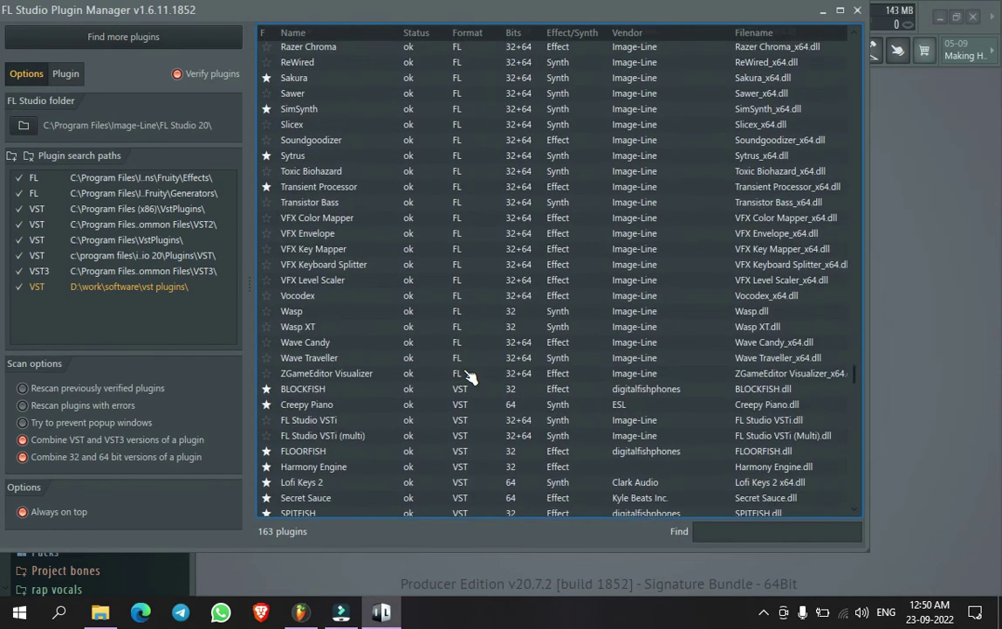
pyautogui.scroll(-12, 468, 376)
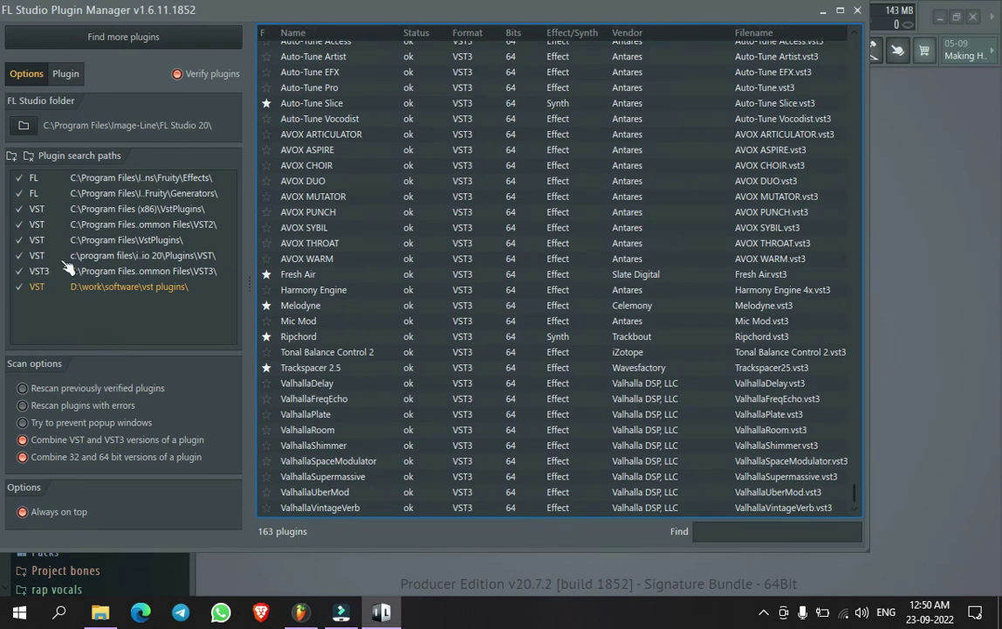
pyautogui.click(121, 285)
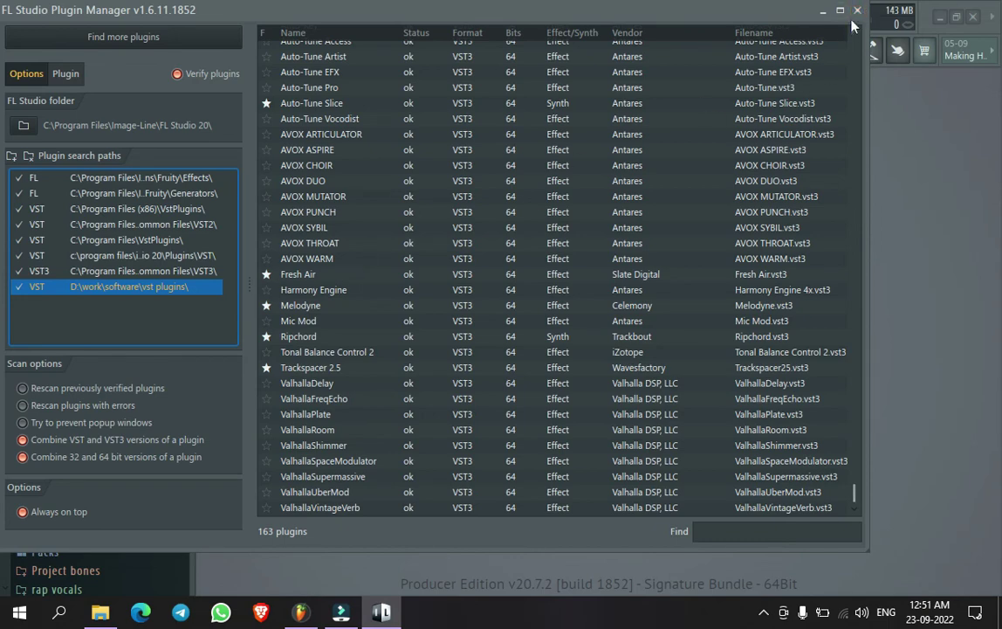
pyautogui.click(857, 12)
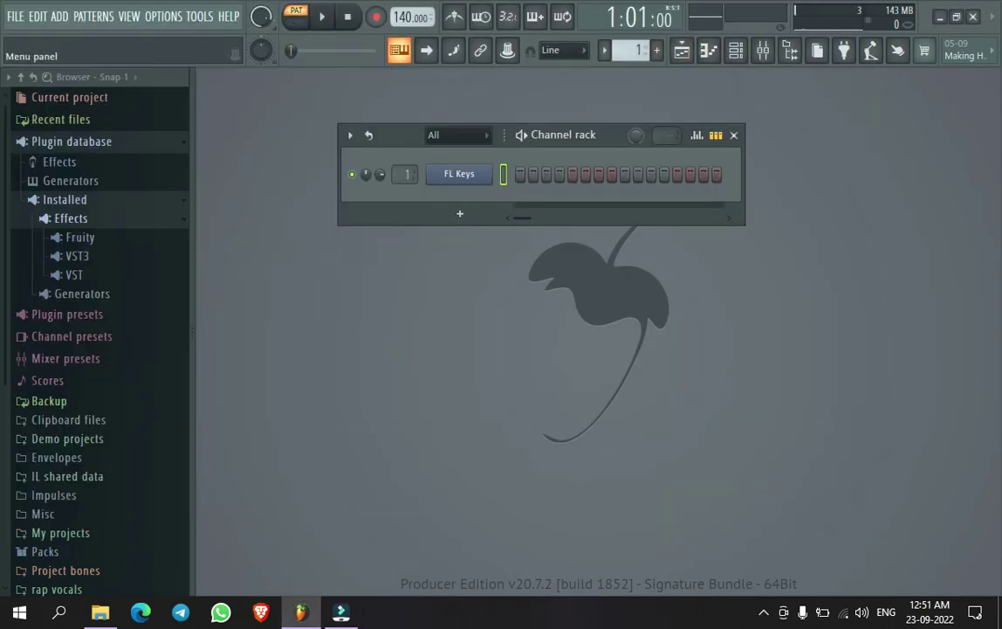
# - Close the Channel rack and bring up the Mixer and the Playlist
pyautogui.click(69, 17)
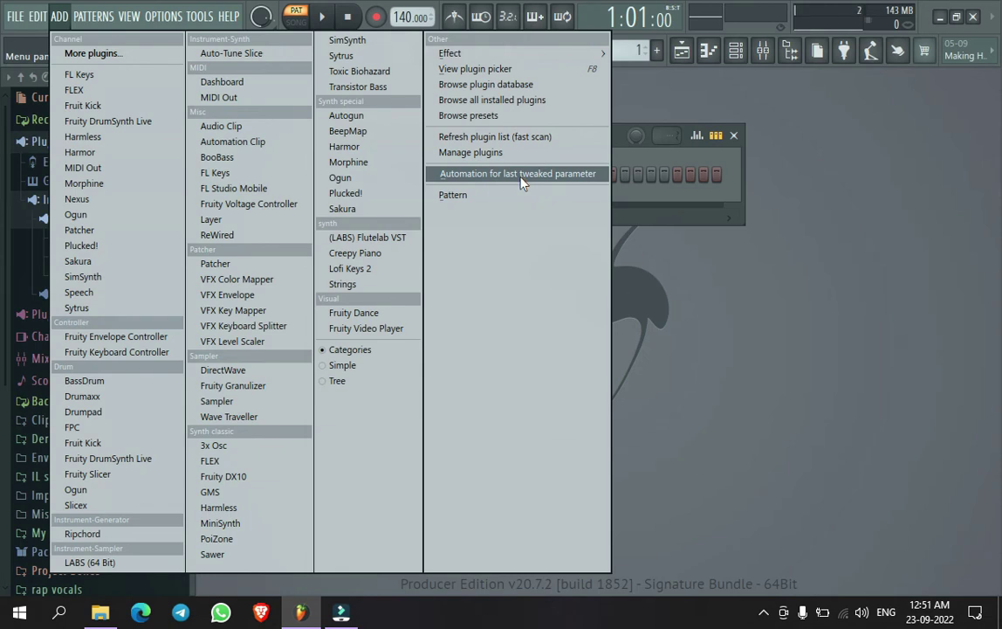
pyautogui.click(735, 136)
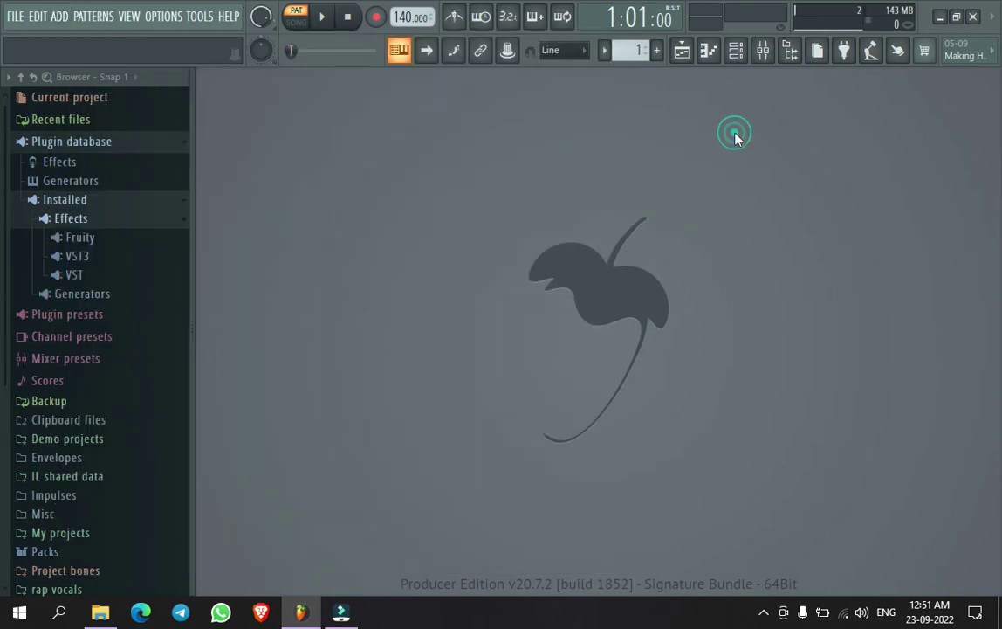
pyautogui.click(770, 56)
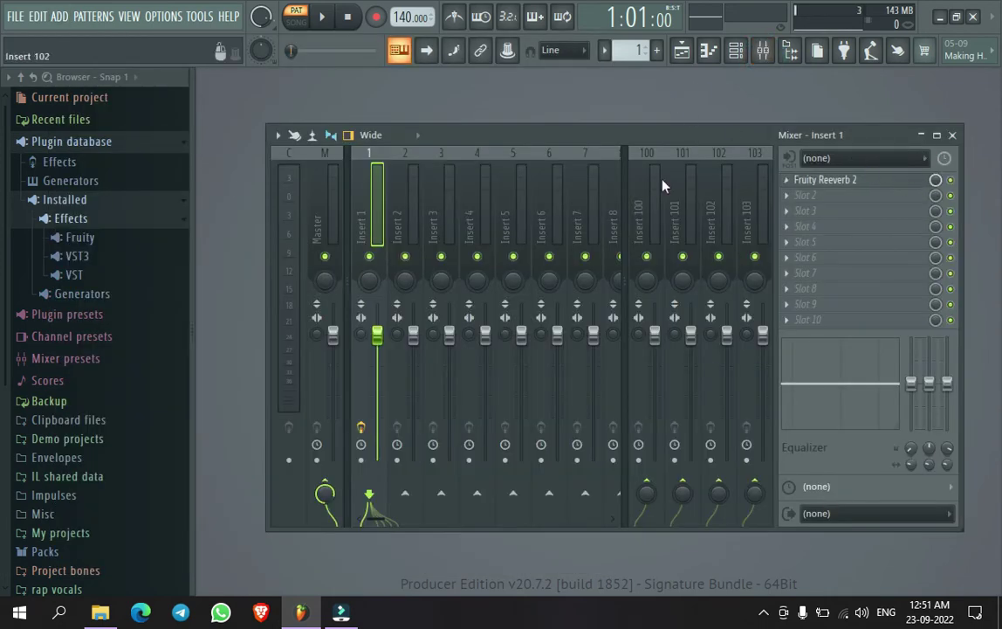
pyautogui.click(683, 52)
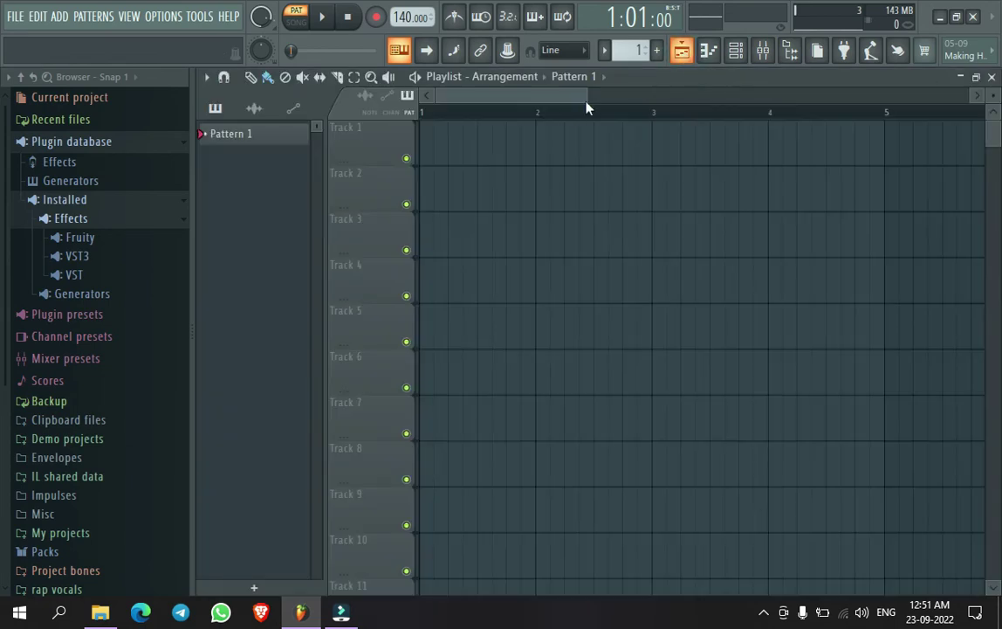
pyautogui.moveTo(588, 94); pyautogui.dragTo(764, 81)
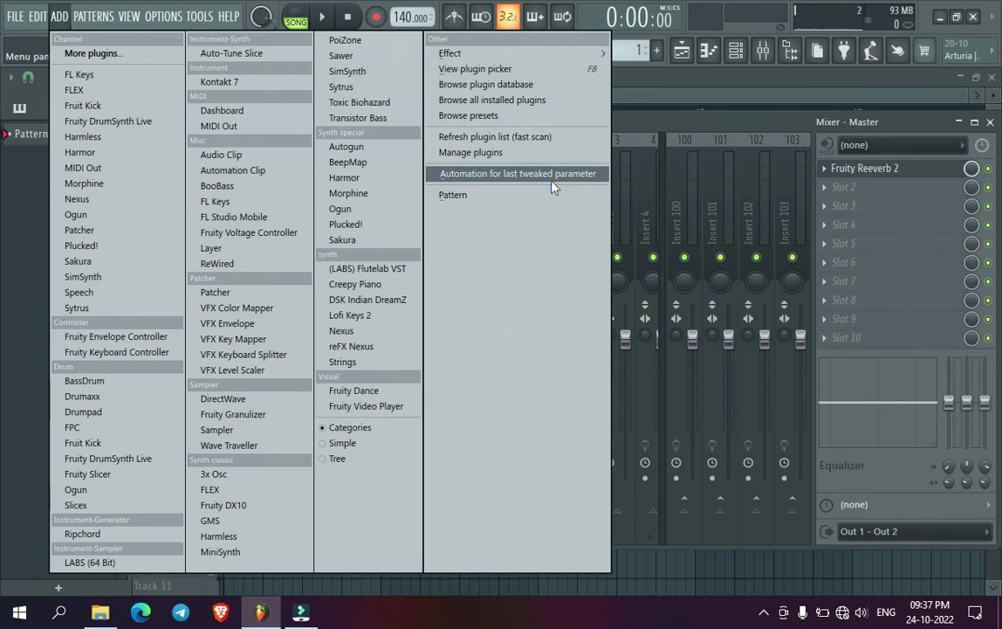
# - Open Fruity Reeverb 2 on the Master track and adjust its high cut, delay and early reflection level
pyautogui.click(752, 132)
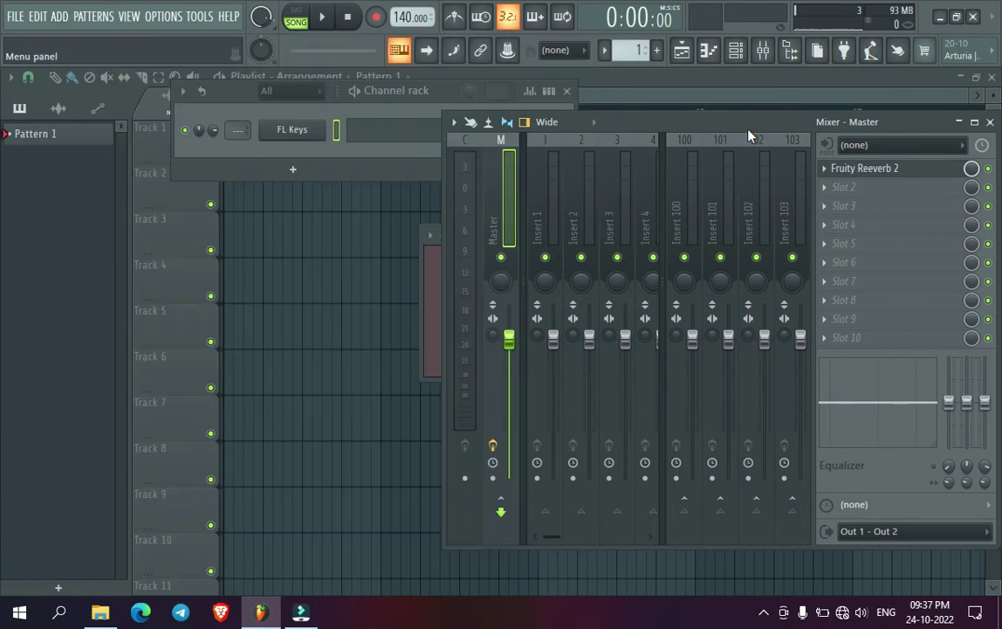
pyautogui.click(911, 173)
pyautogui.moveTo(578, 309); pyautogui.dragTo(577, 316)
pyautogui.moveTo(627, 266); pyautogui.dragTo(632, 272)
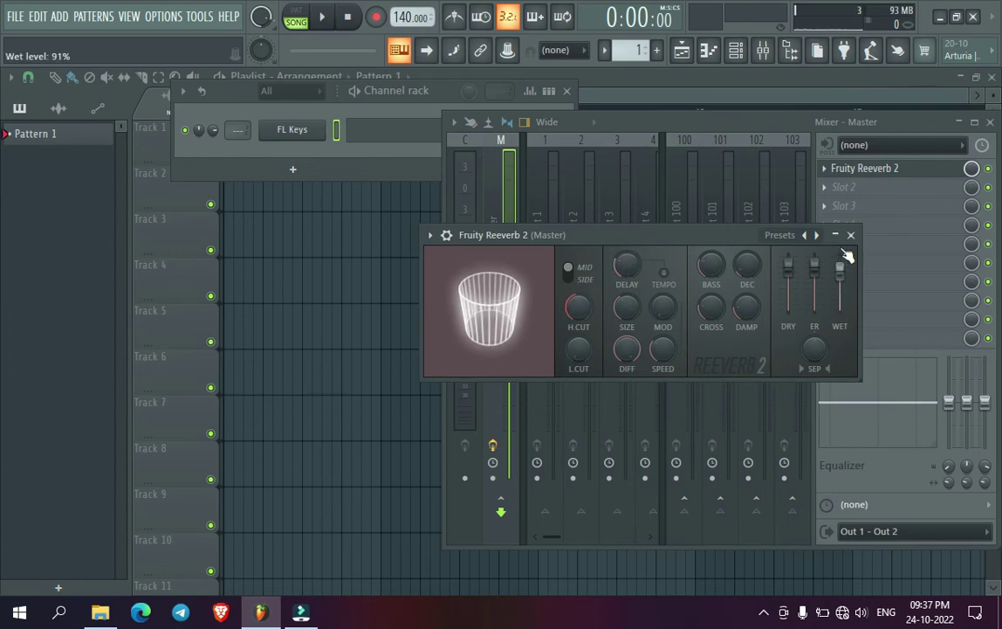
pyautogui.moveTo(822, 272); pyautogui.dragTo(819, 280)
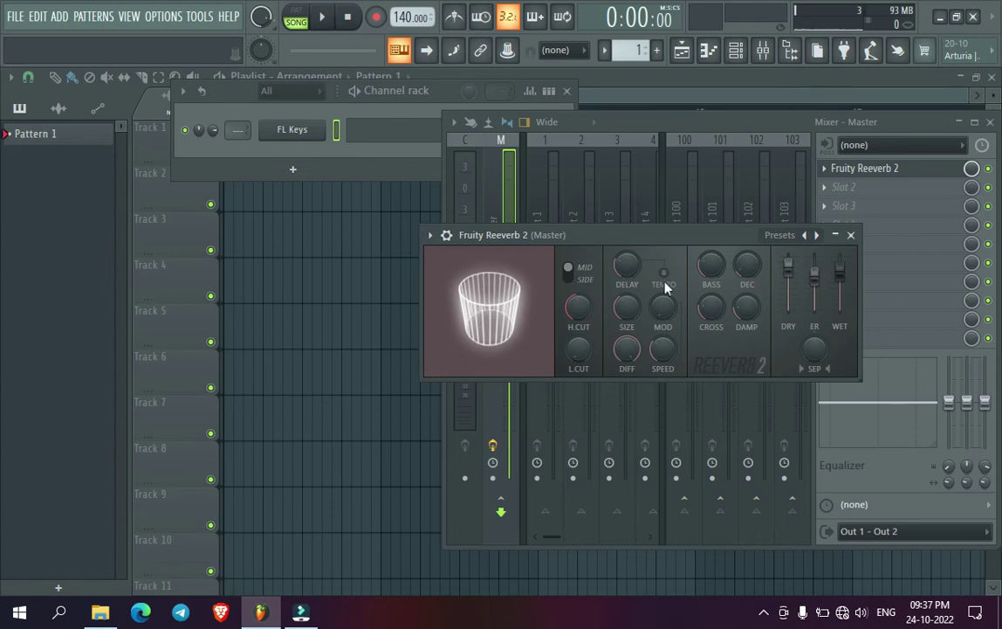
# - Try moving the Master track's volume fader and panning knob in the Mixer
pyautogui.click(611, 125)
pyautogui.moveTo(509, 339); pyautogui.dragTo(509, 375)
pyautogui.moveTo(499, 281); pyautogui.dragTo(499, 301)
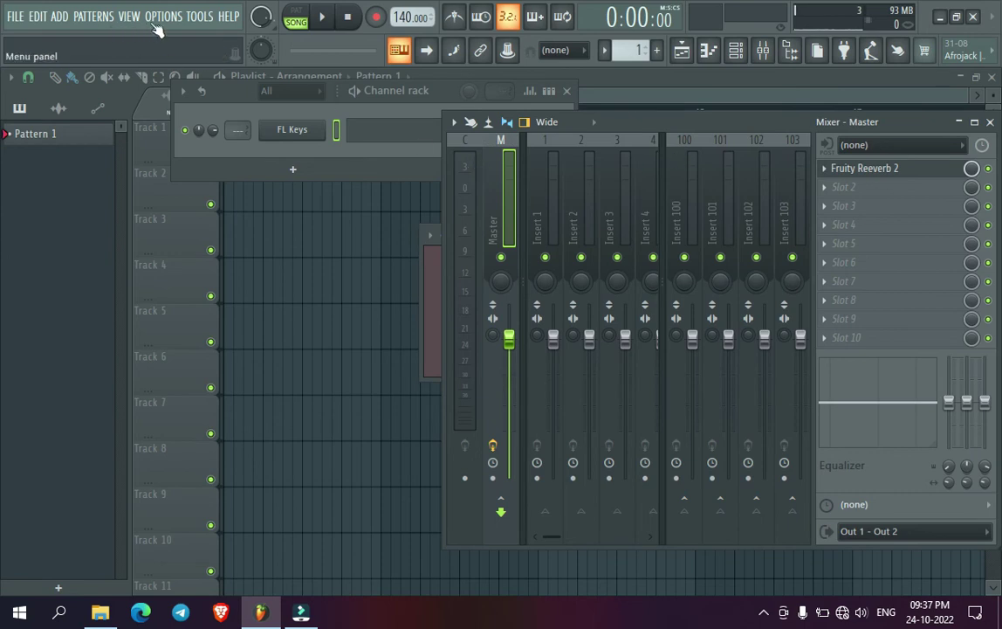
# - Add a new pattern named yjutyjt
pyautogui.click(59, 16)
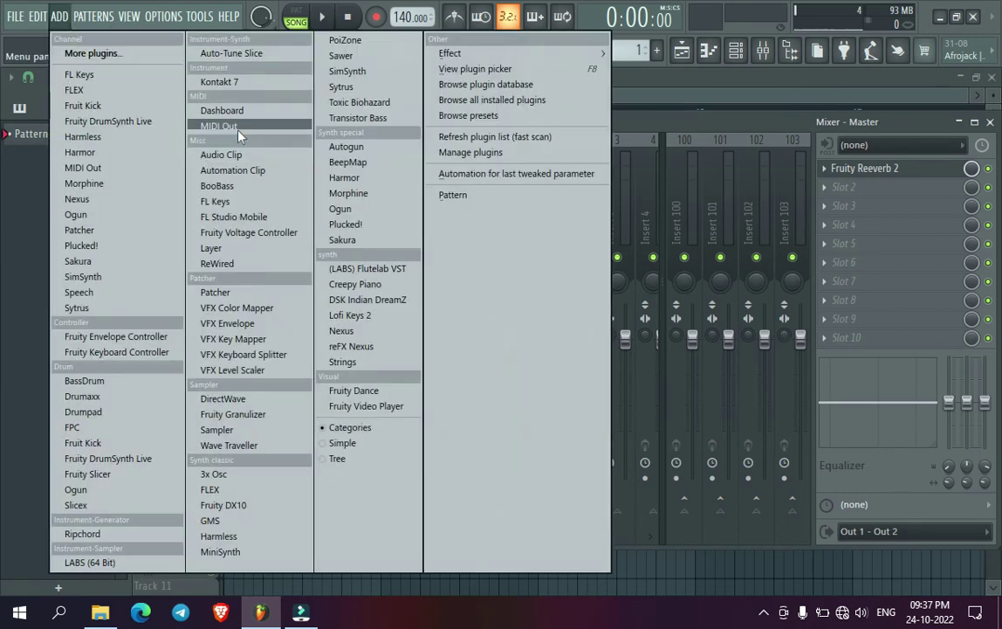
pyautogui.click(510, 180)
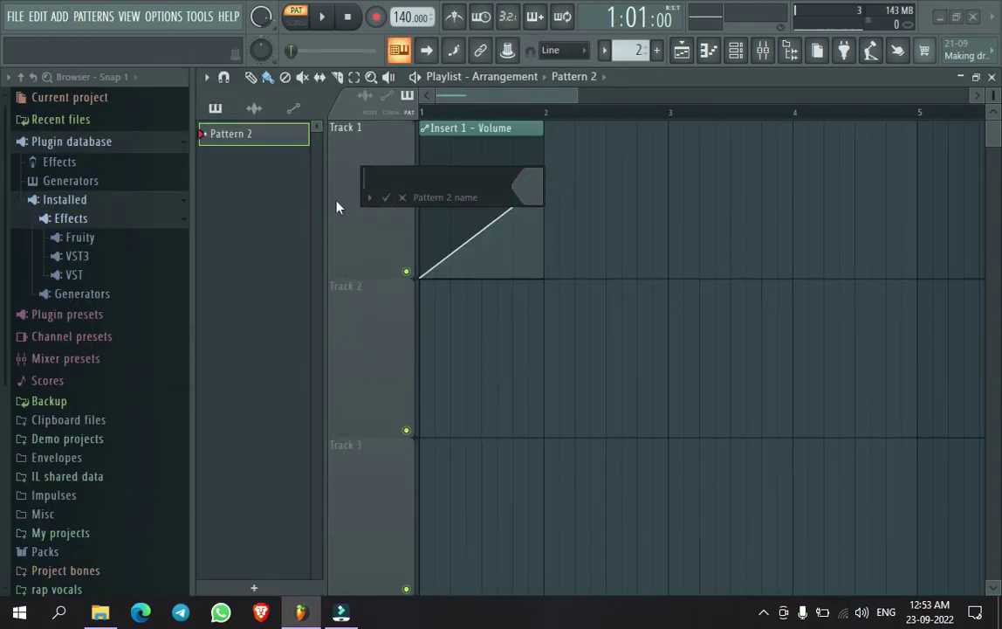
pyautogui.write('yjutyjt')
pyautogui.click(385, 197)
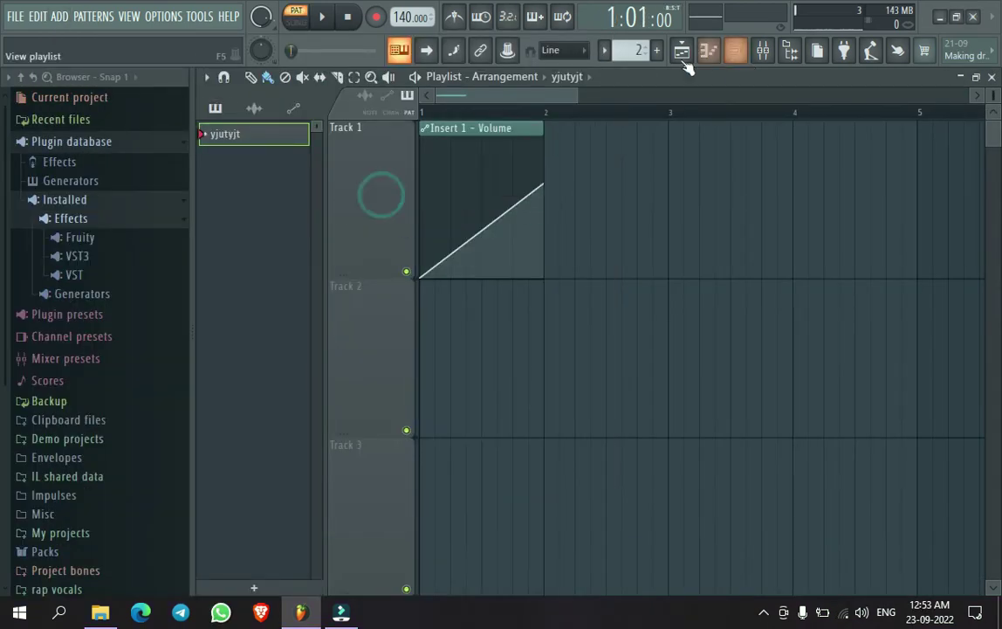
# - Check the pattern selector's list and fill steps 2 to 10 of FL Keys in the Channel rack for the yjutyjt pattern
pyautogui.click(638, 50)
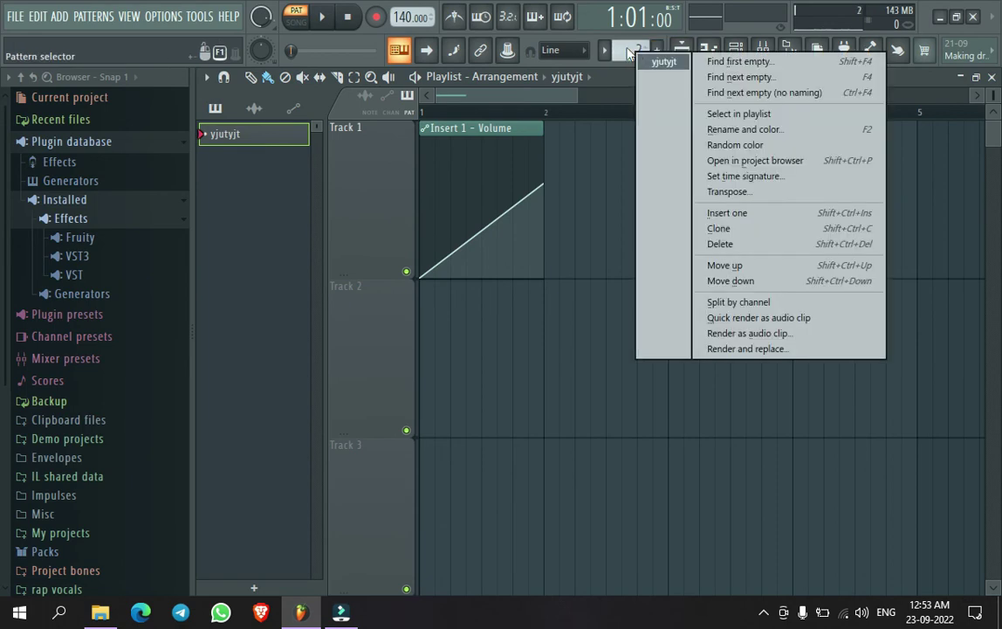
pyautogui.click(627, 50)
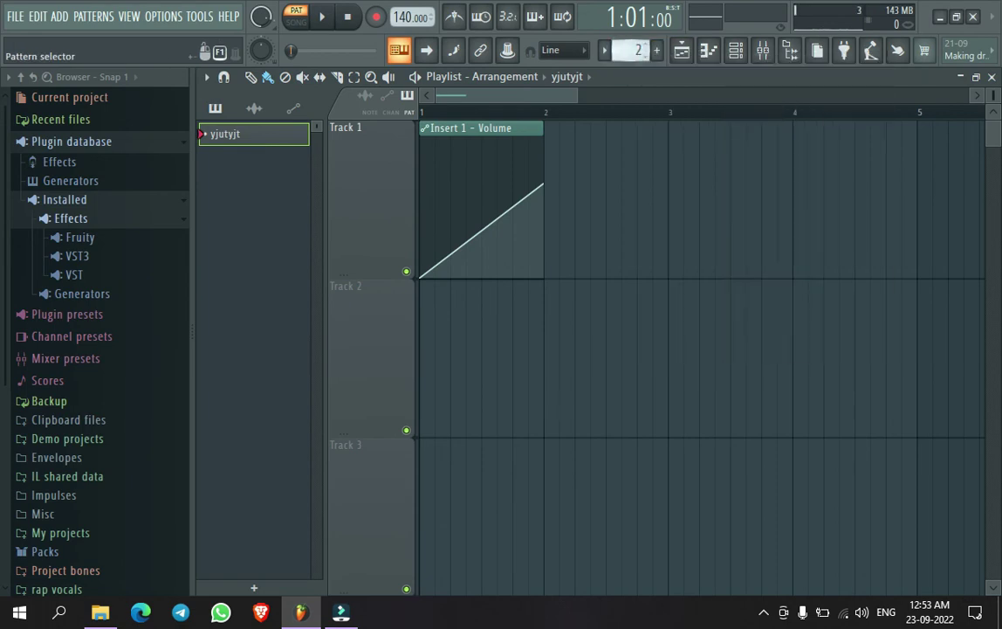
pyautogui.click(624, 50)
pyautogui.click(630, 47)
pyautogui.click(742, 53)
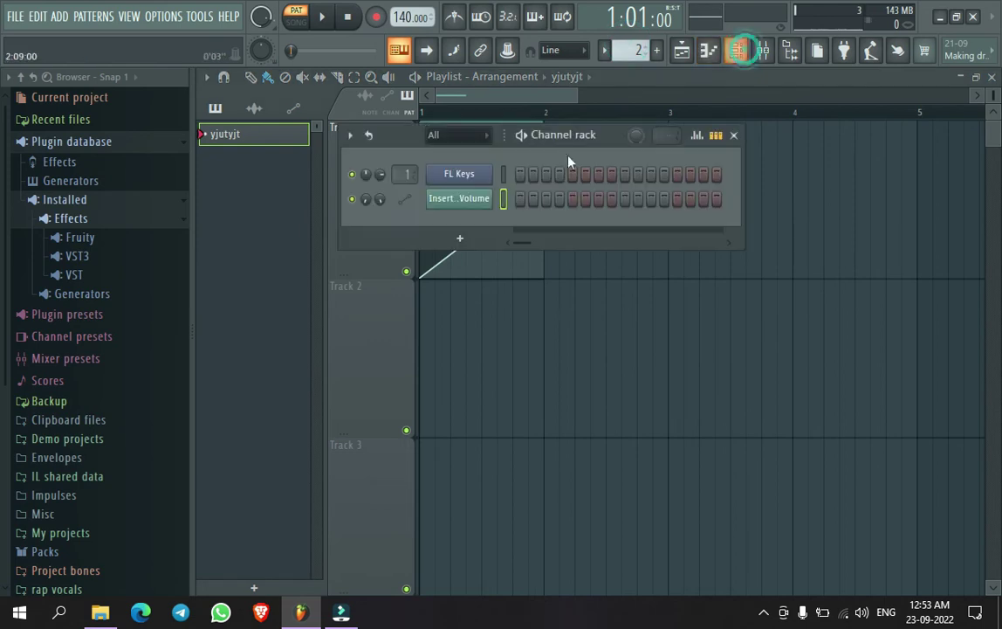
pyautogui.moveTo(532, 175); pyautogui.dragTo(638, 175)
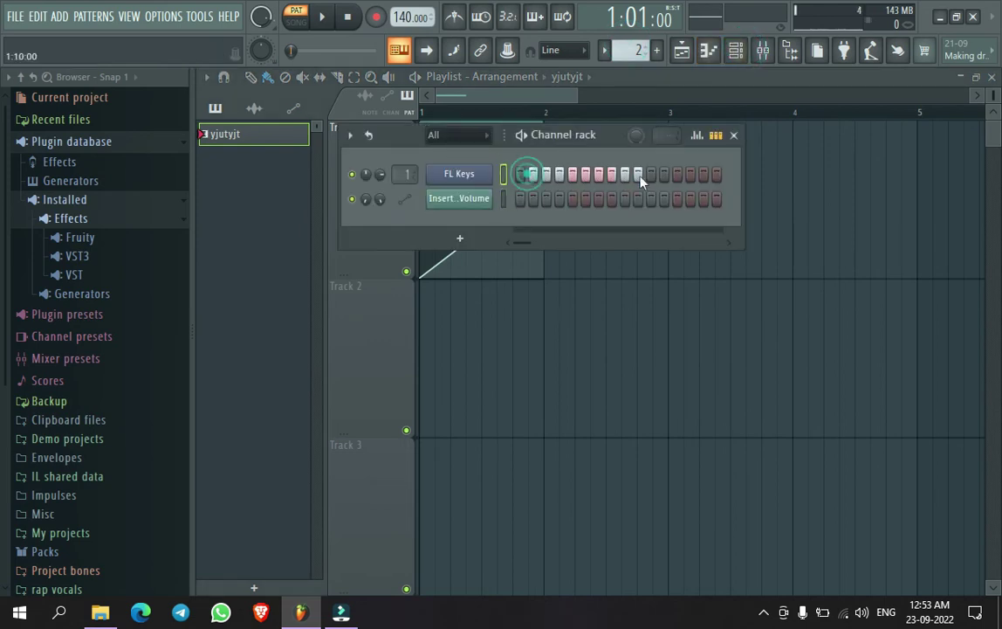
# - Add a new pattern named rthtrht
pyautogui.click(633, 51)
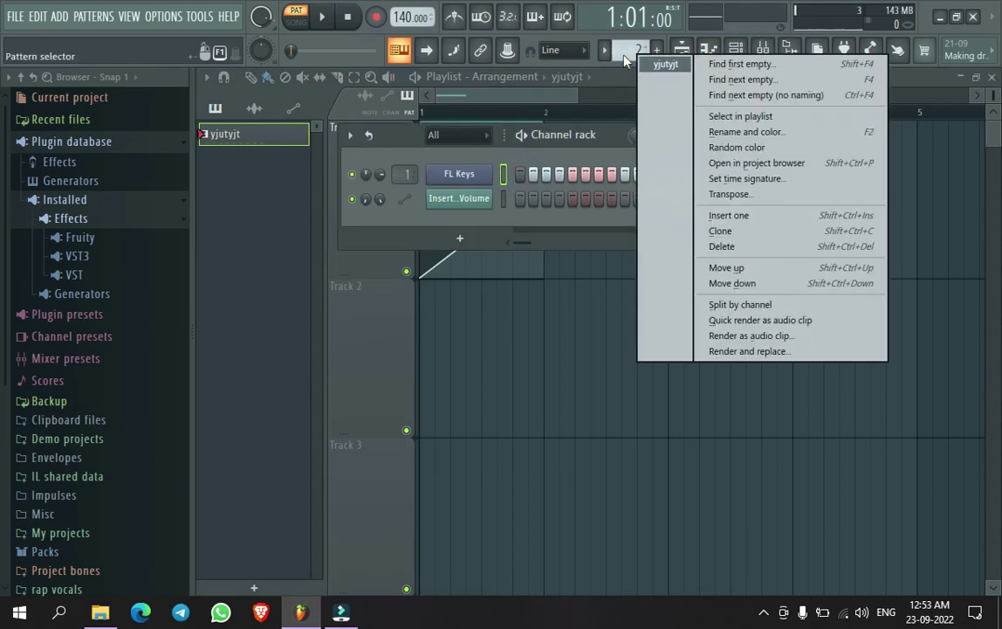
pyautogui.click(58, 16)
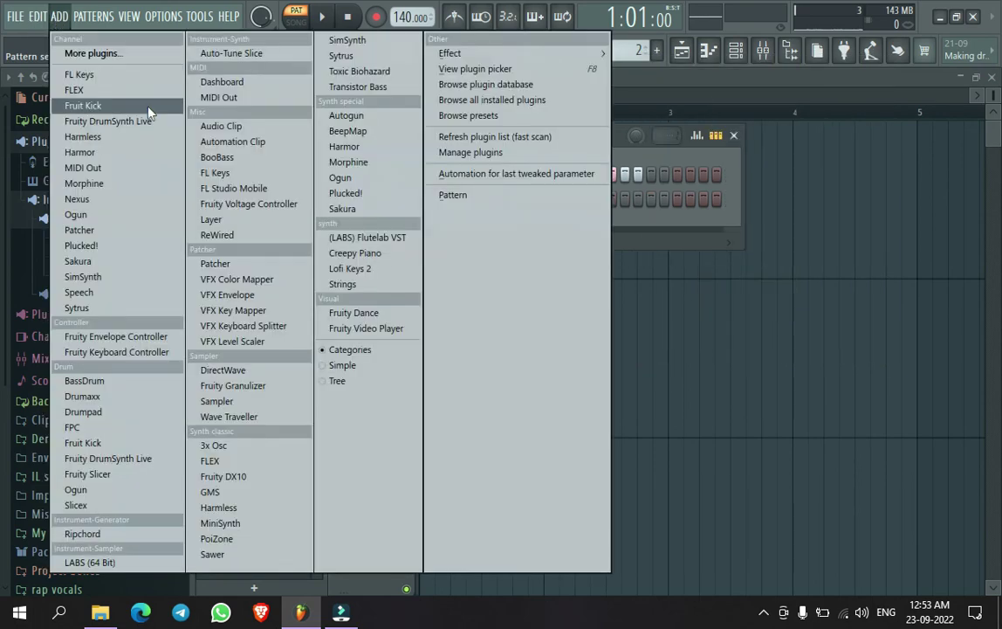
pyautogui.click(59, 16)
pyautogui.click(454, 194)
pyautogui.write('rthtrht')
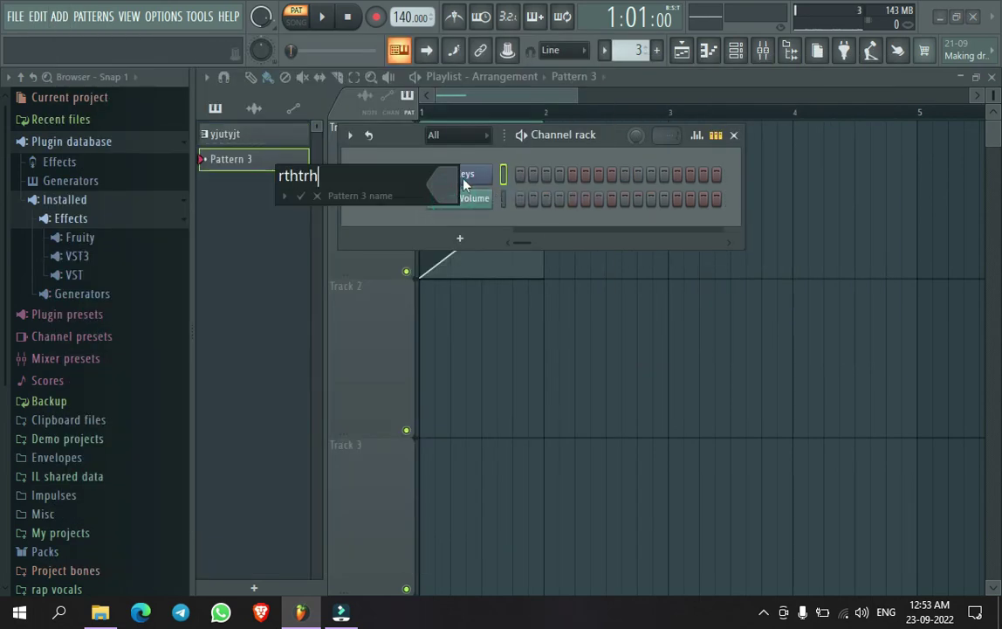
pyautogui.click(302, 195)
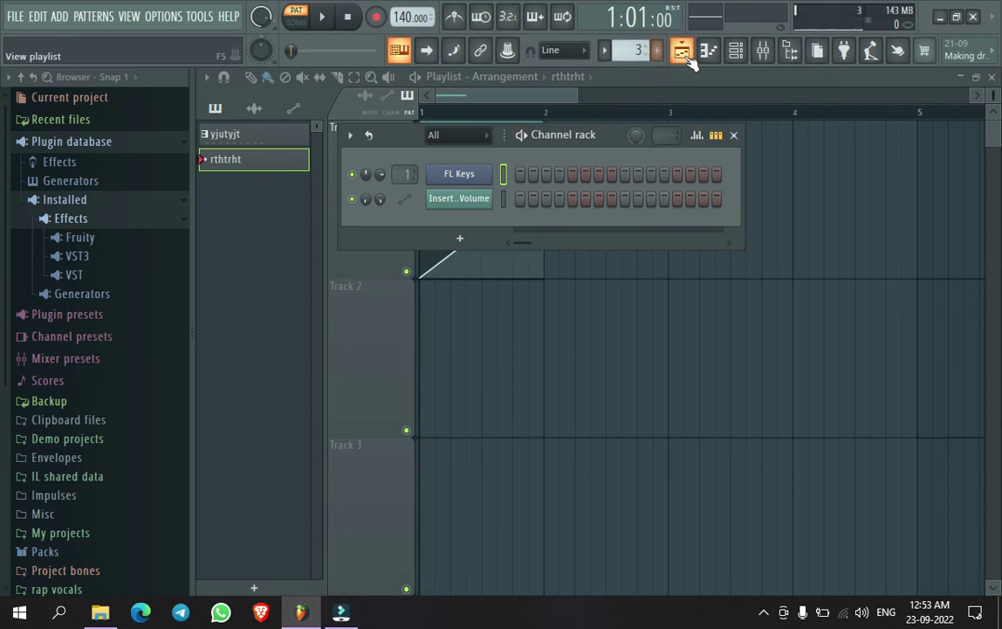
# - Delete the Insert 1 - Volume automation clip from Track 1 of the Playlist and select the yjutyjt pattern
pyautogui.click(568, 88)
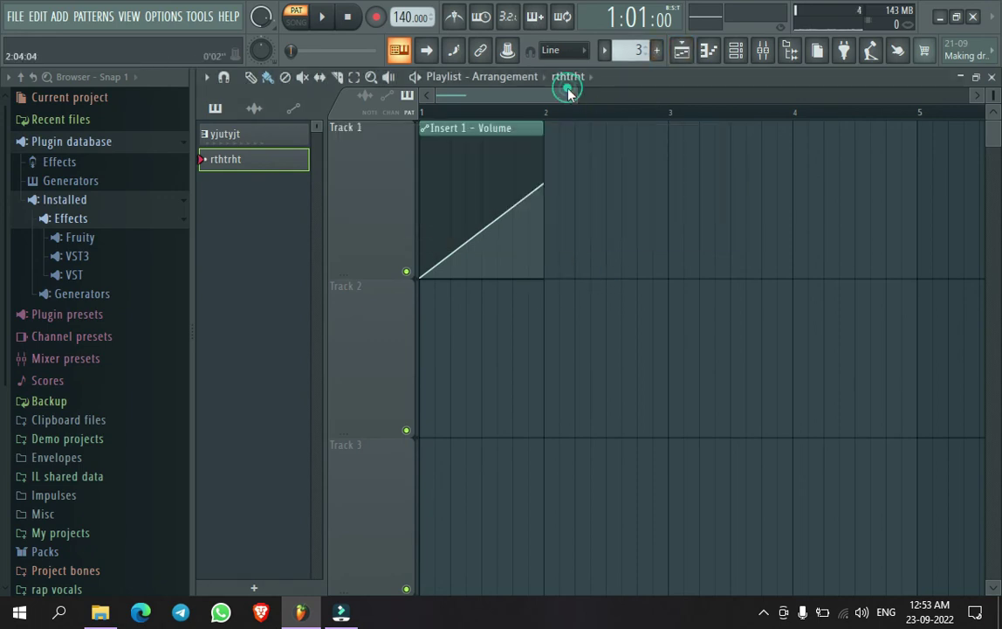
pyautogui.rightClick(528, 152)
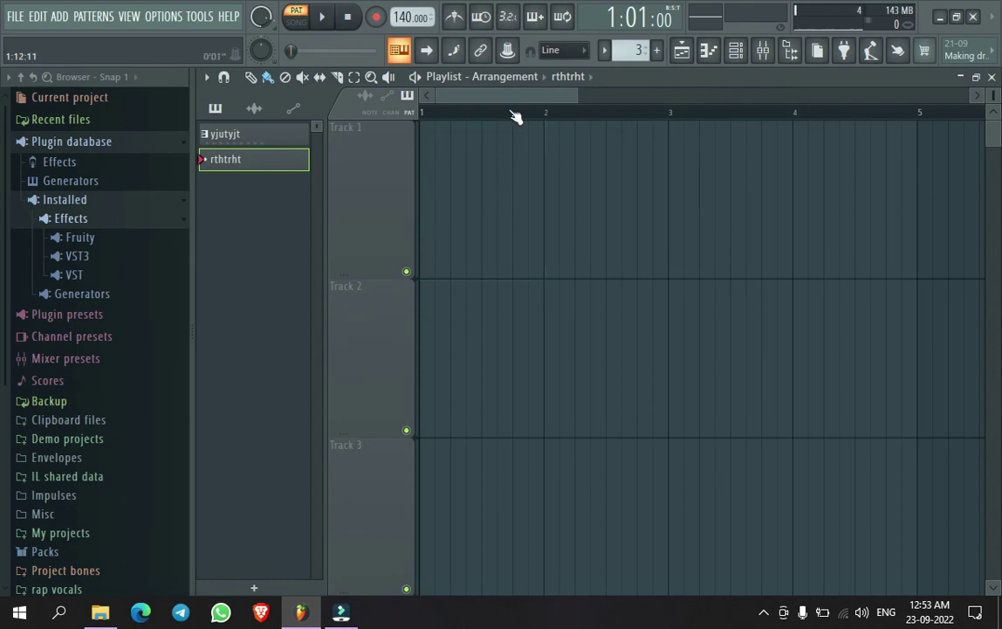
pyautogui.scroll(-4, 514, 116)
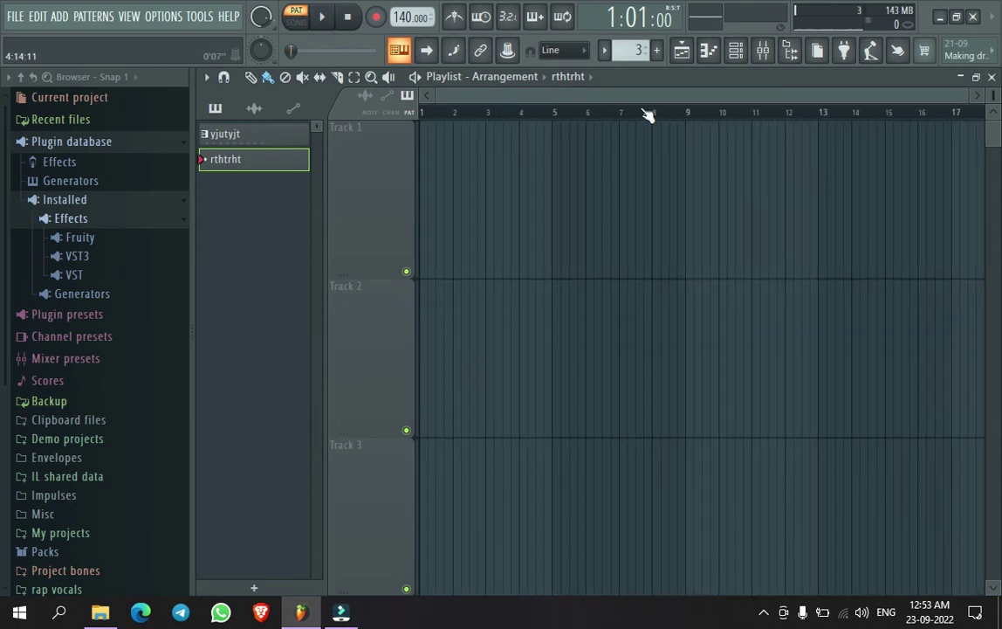
pyautogui.click(228, 133)
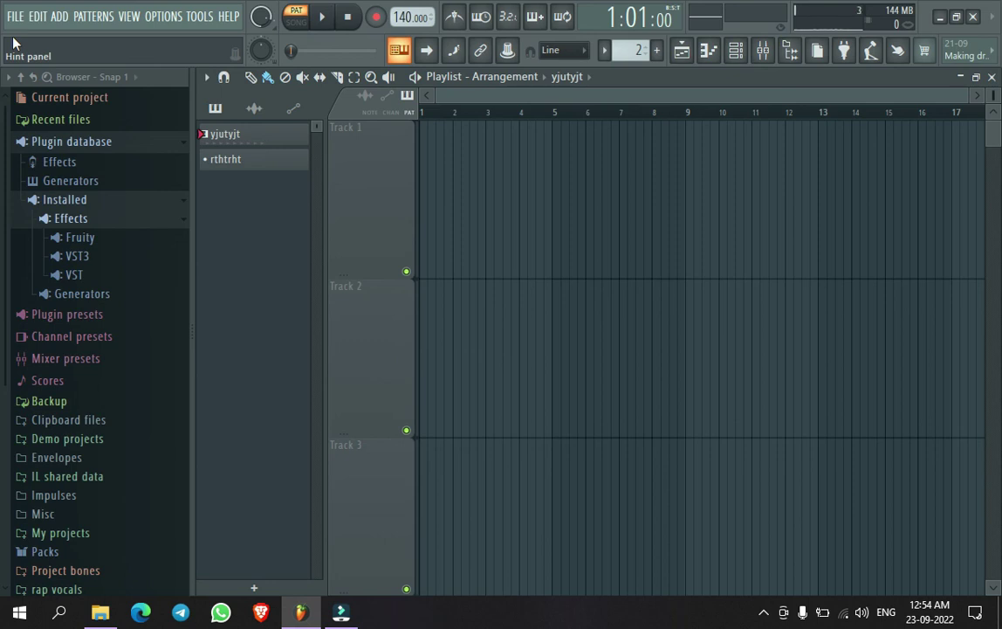
# - Review the available Add, File, Patterns, View, Options, Help and Tools commands, including those for the next-to-last tweaked parameter
pyautogui.click(58, 17)
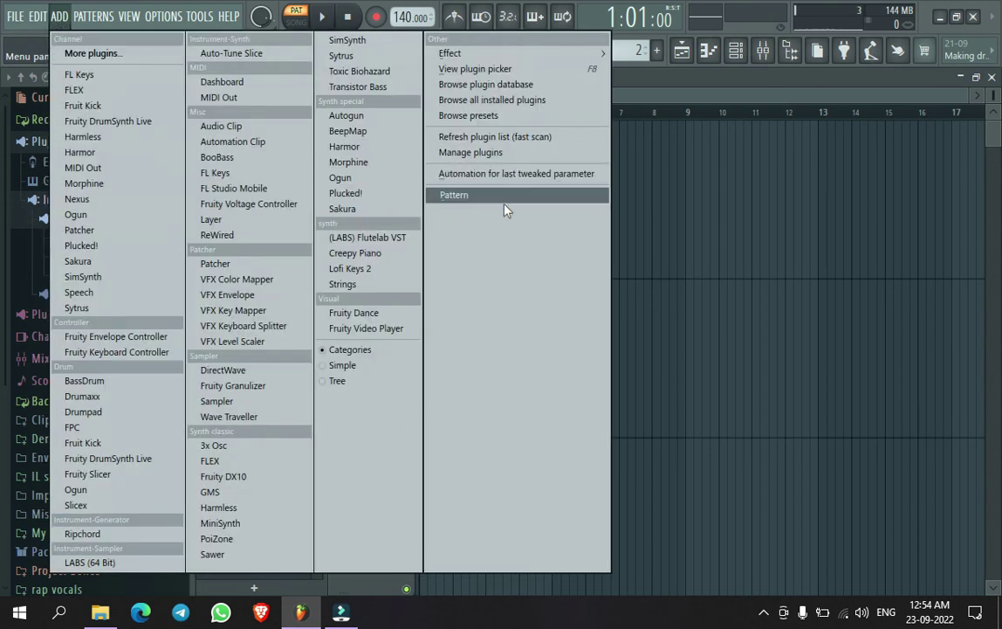
pyautogui.click(19, 21)
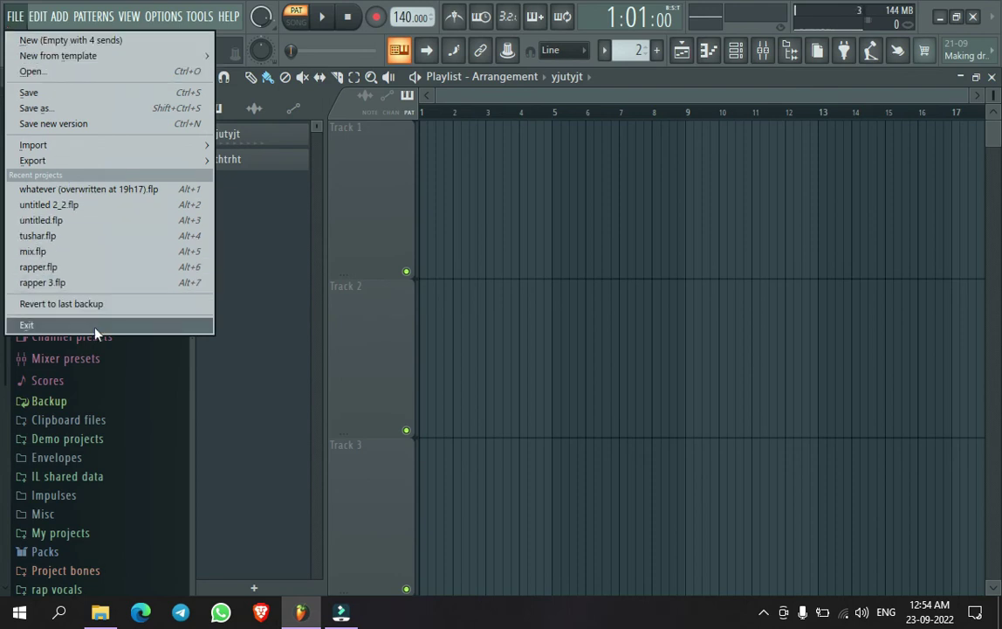
pyautogui.moveTo(38, 16)
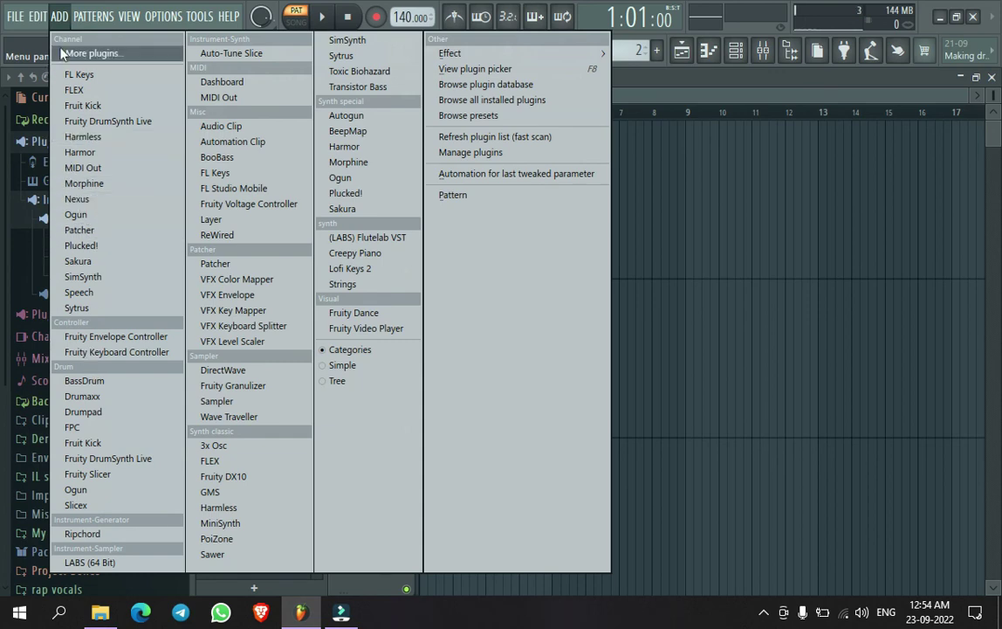
pyautogui.click(93, 19)
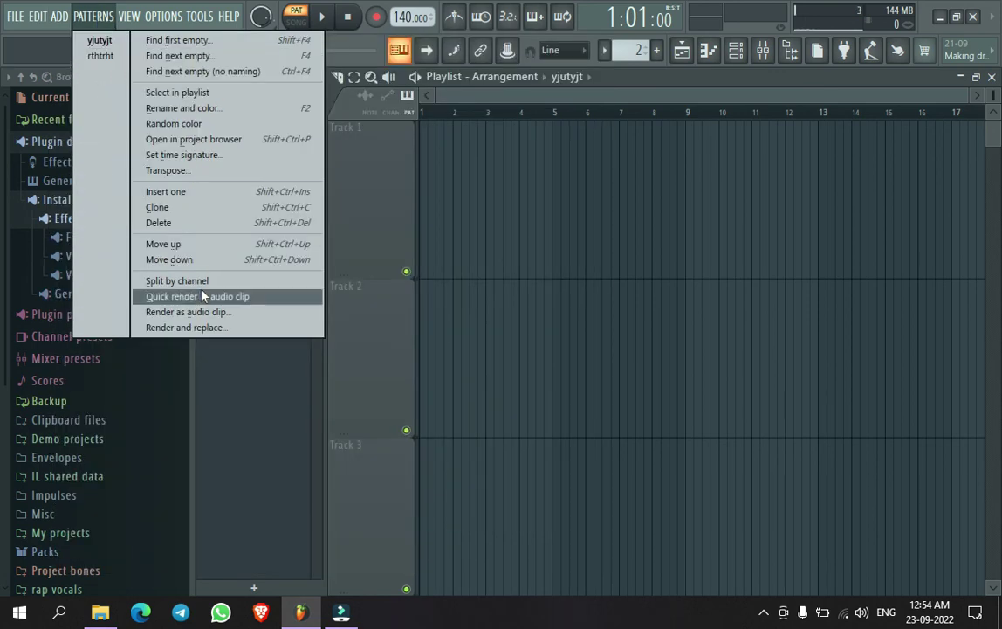
pyautogui.moveTo(128, 17)
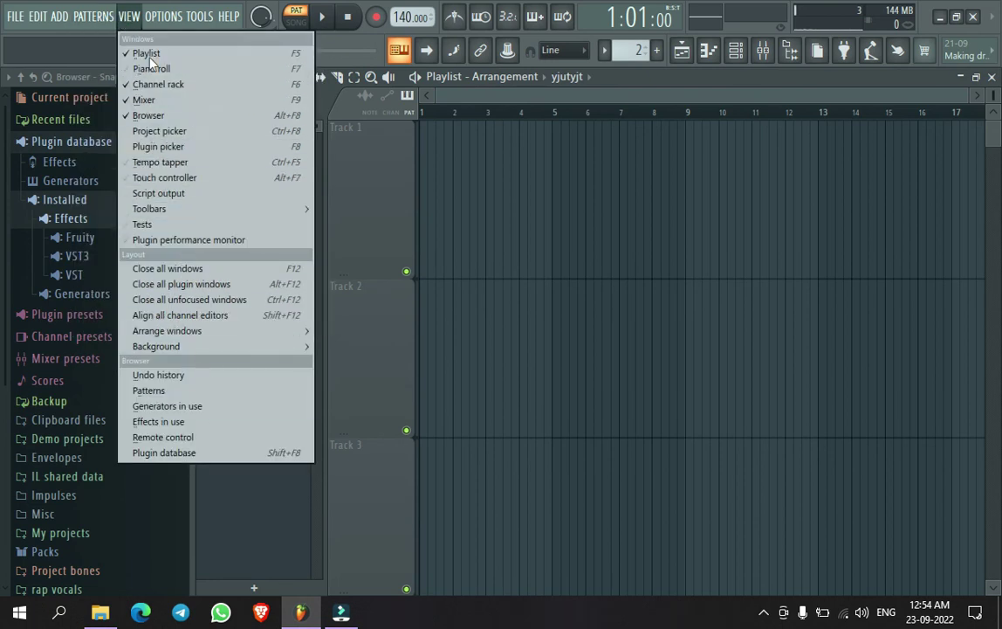
pyautogui.moveTo(163, 16)
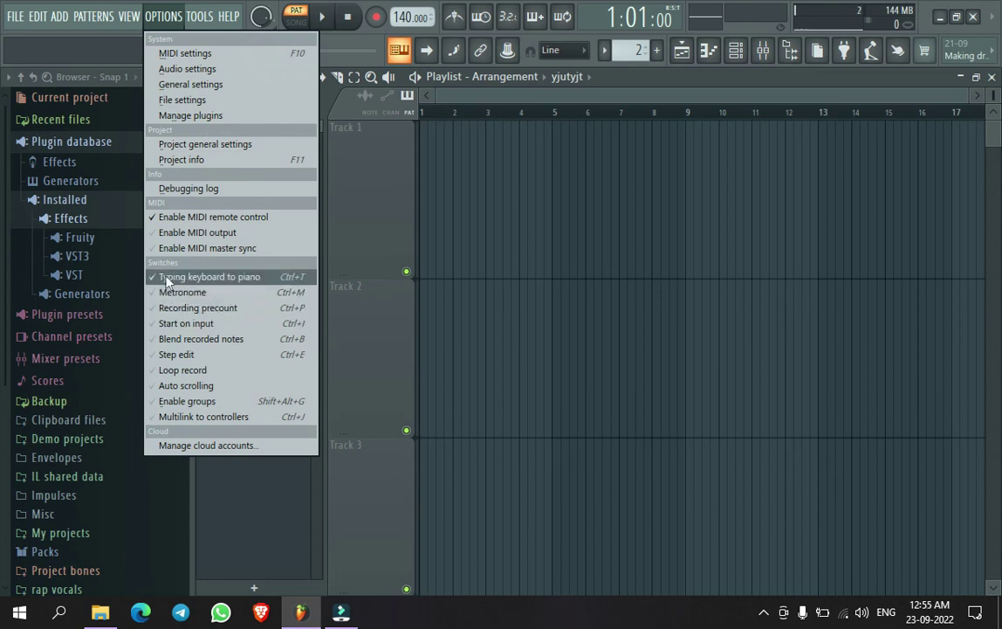
pyautogui.moveTo(207, 21)
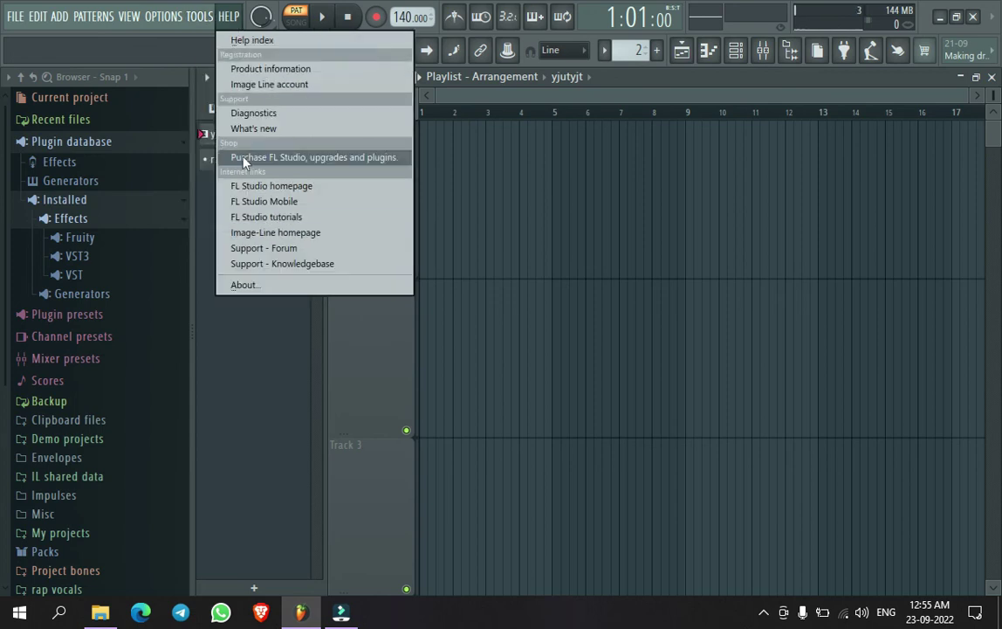
pyautogui.moveTo(288, 234)
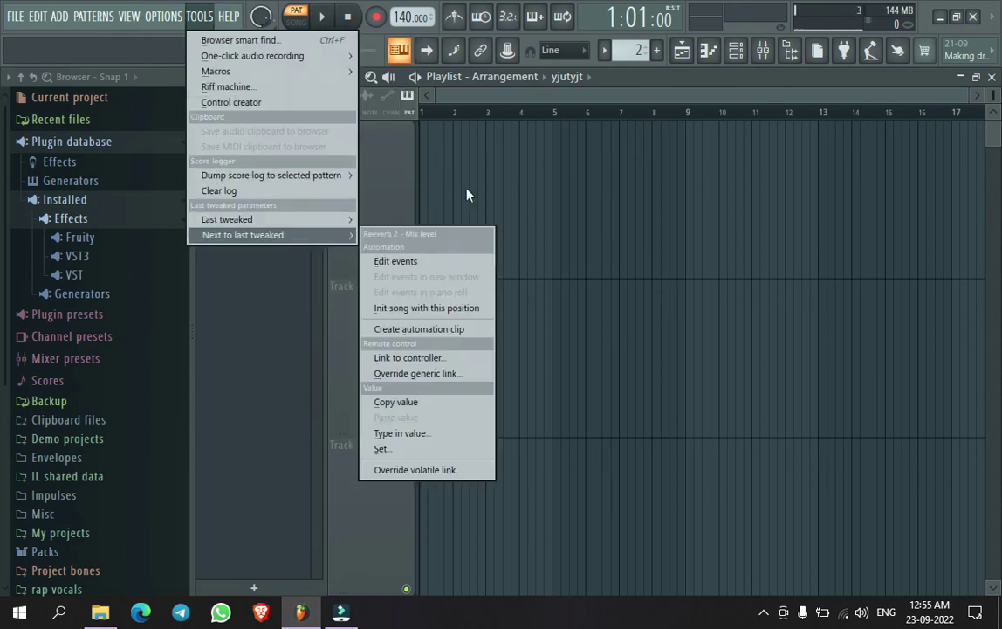
pyautogui.click(635, 106)
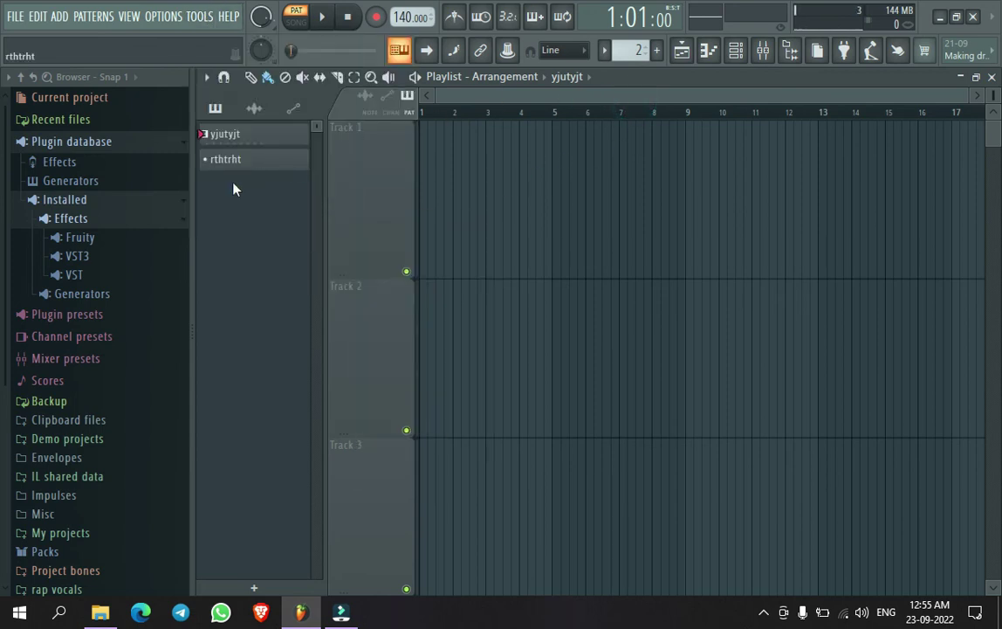